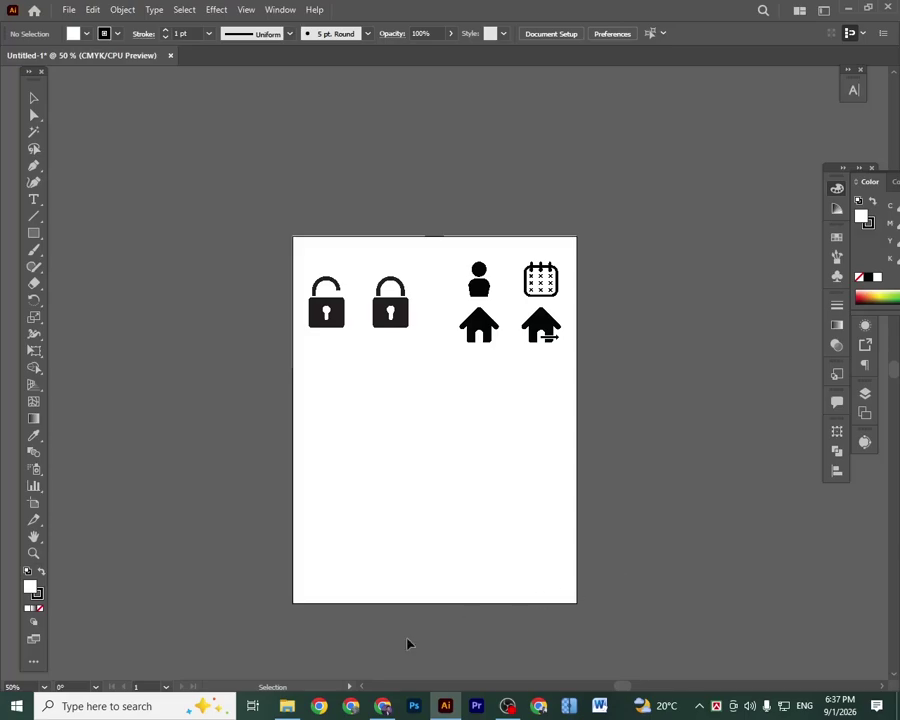
mouse_move(381, 707)
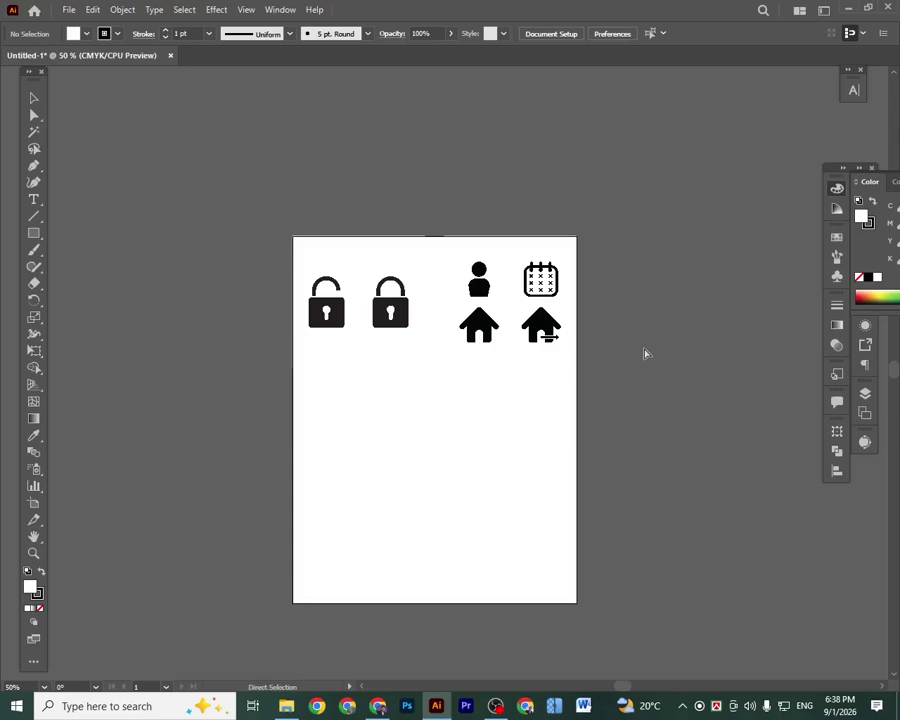
key("ctrl+equal")
key("ctrl+equal")
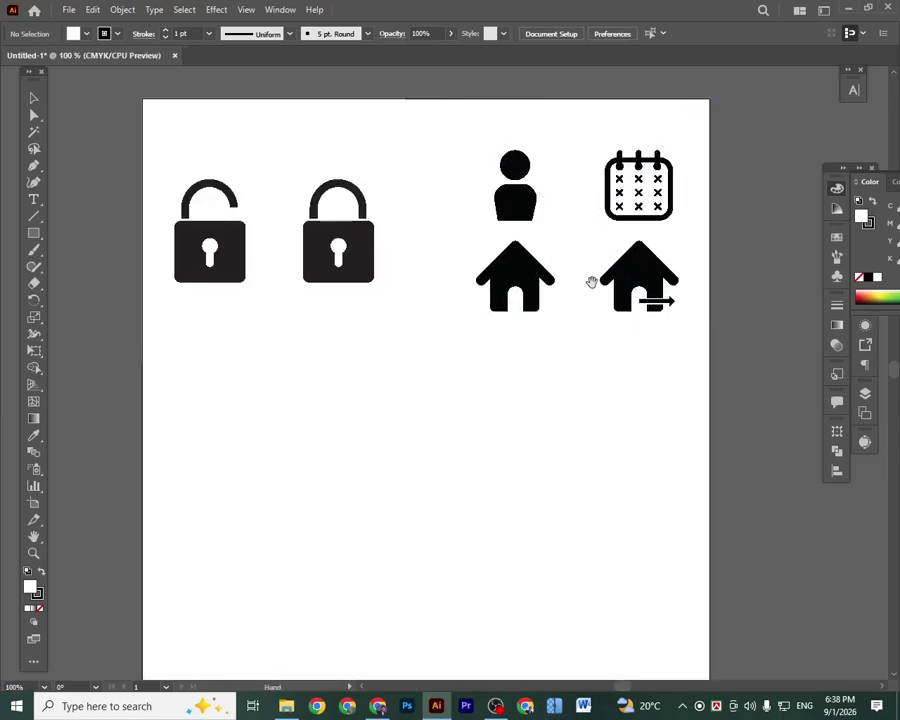
left_click_drag(407, 334, 413, 388)
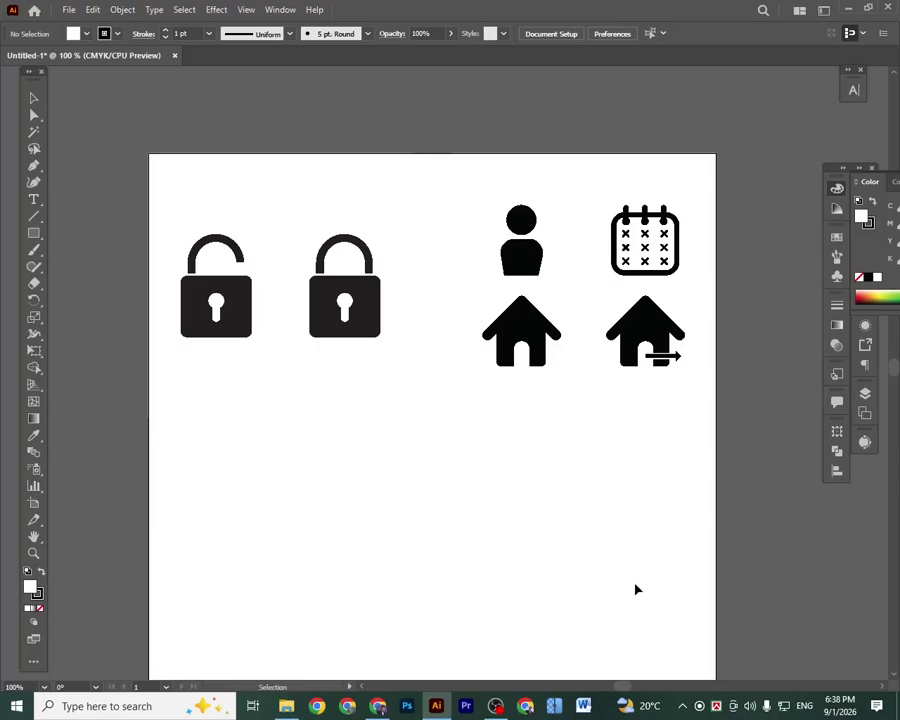
Switch to Chrome, search Google Images for "icons design" in a new tab, and preview the Vecteezy graphic design icon set.
left_click(378, 706)
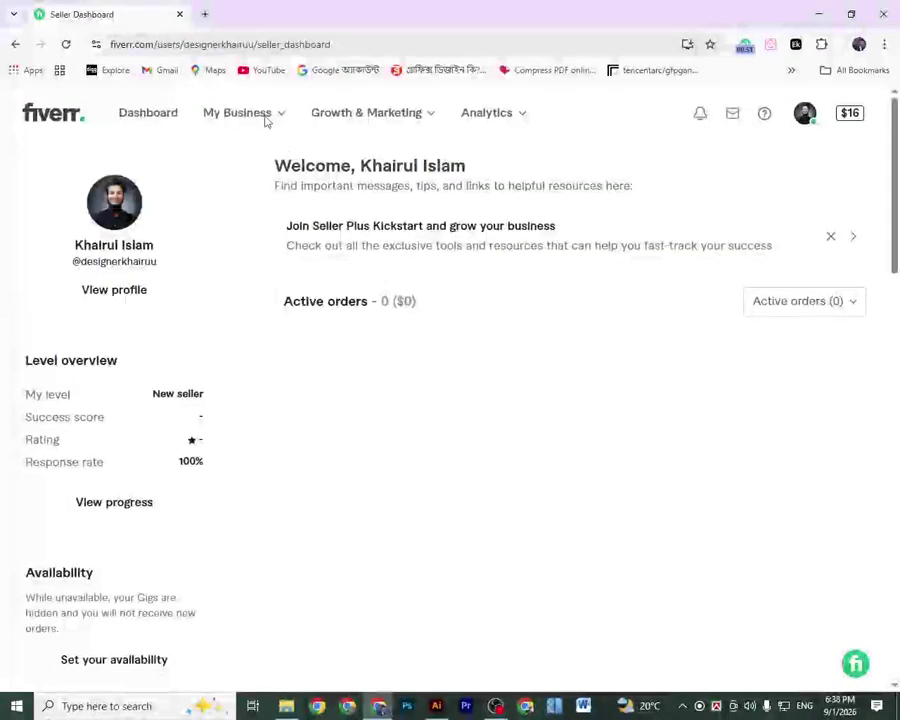
left_click(203, 14)
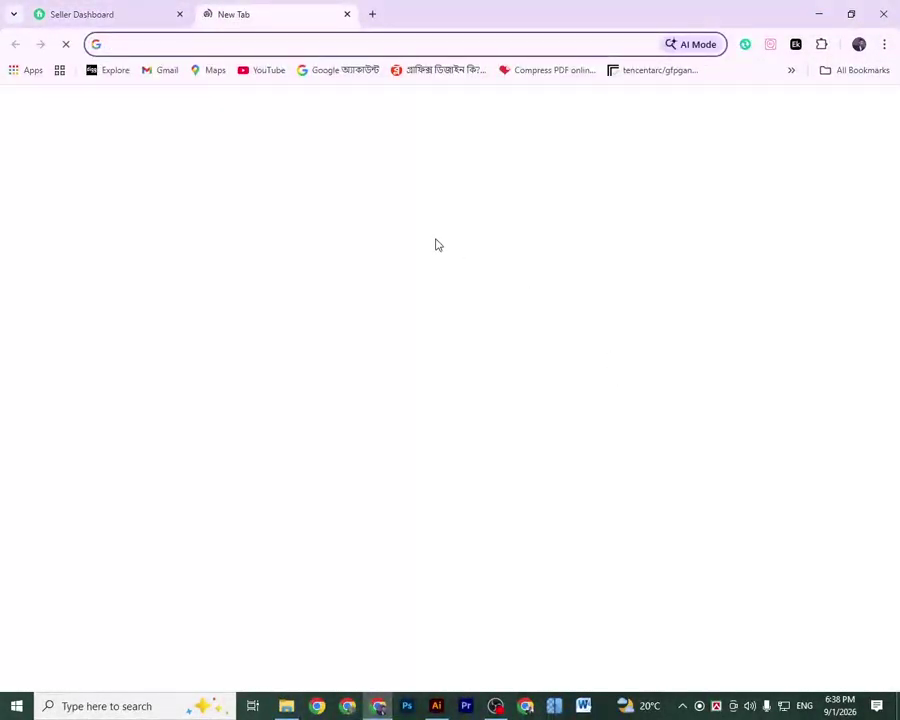
left_click(433, 289)
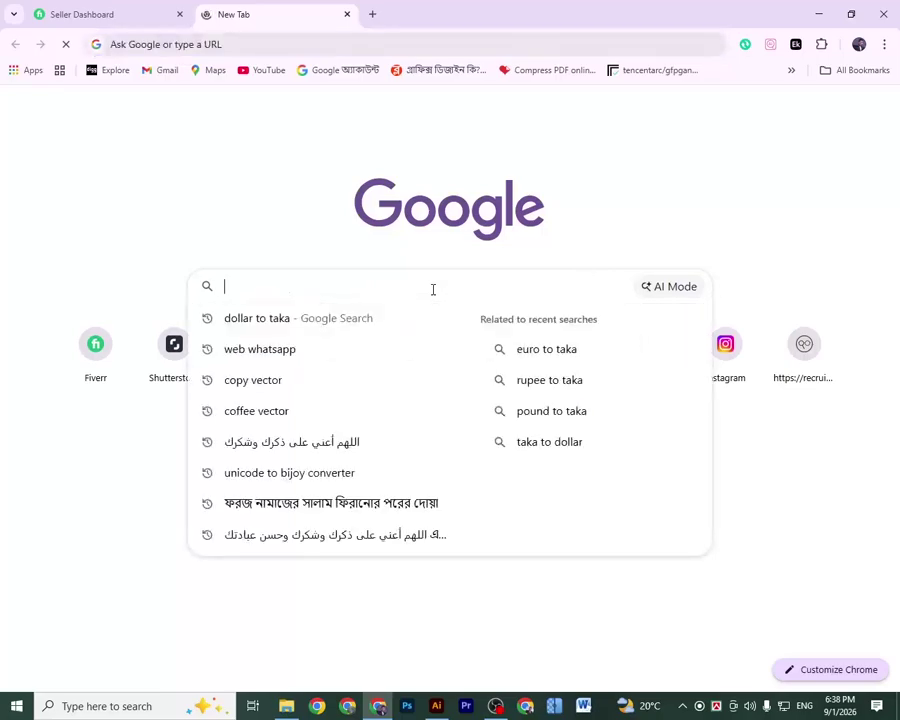
type("ci")
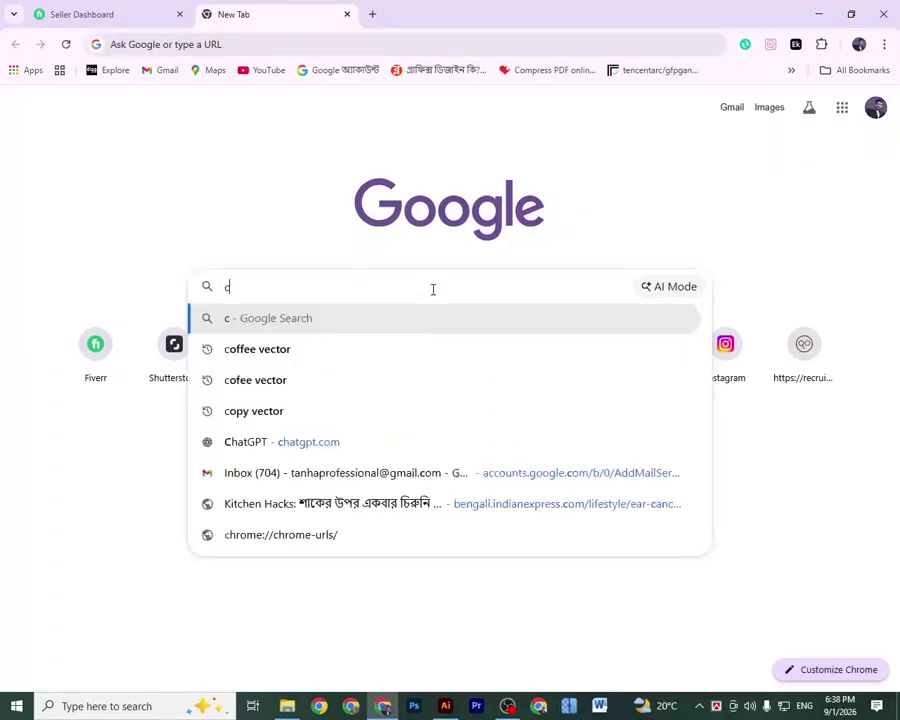
key("BackSpace")
key("BackSpace")
type("icons")
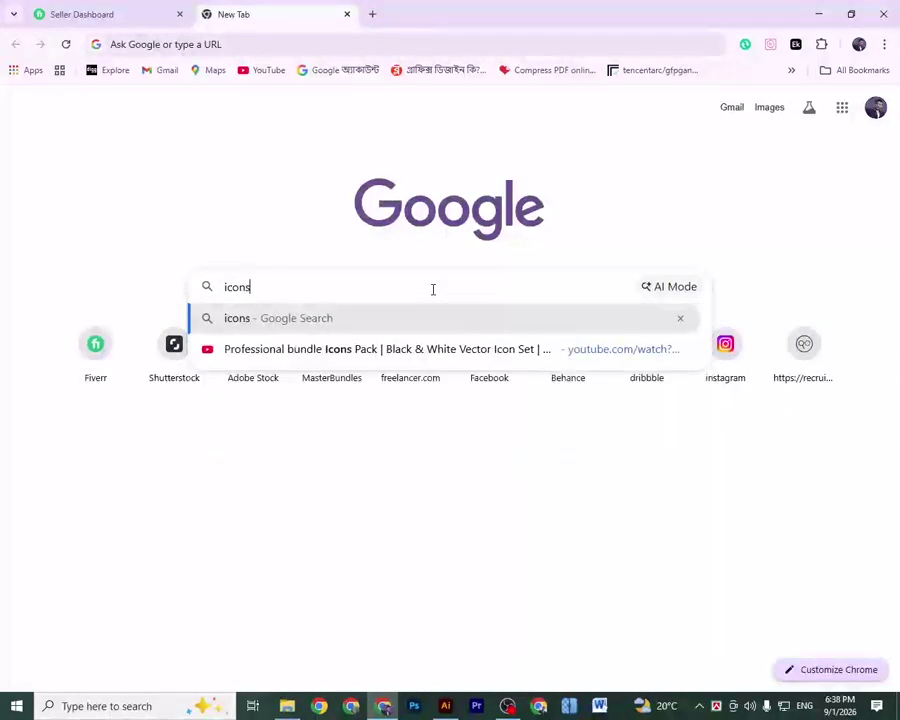
type(" design")
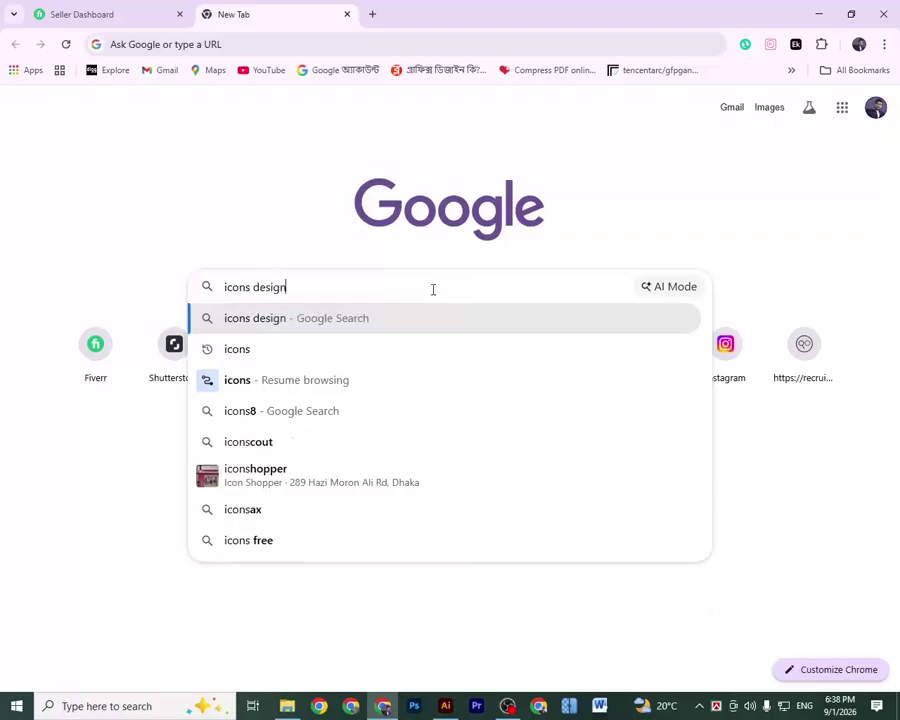
key("Return")
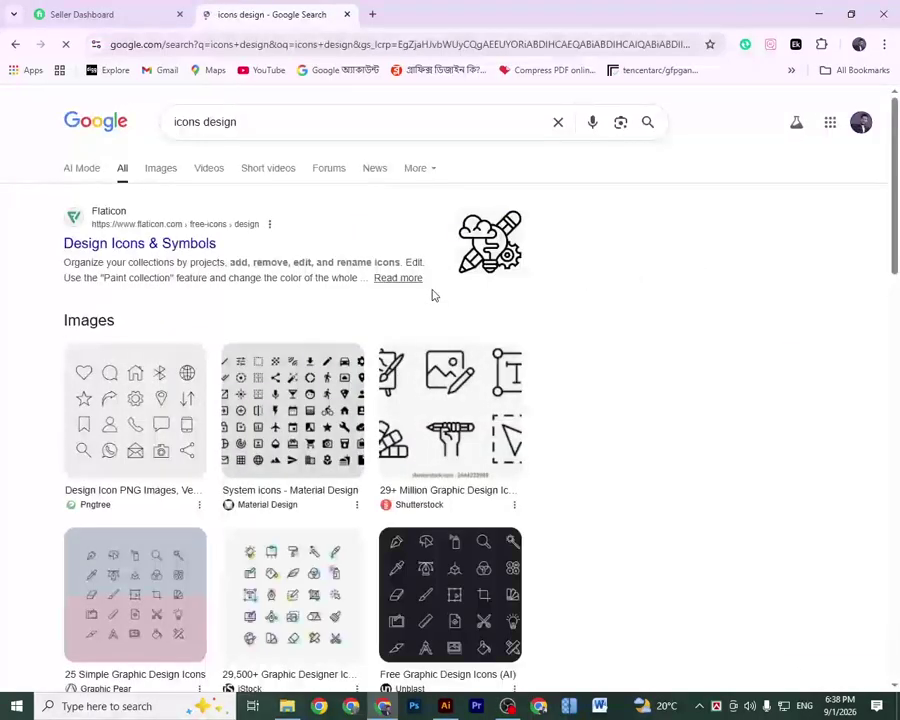
left_click(152, 172)
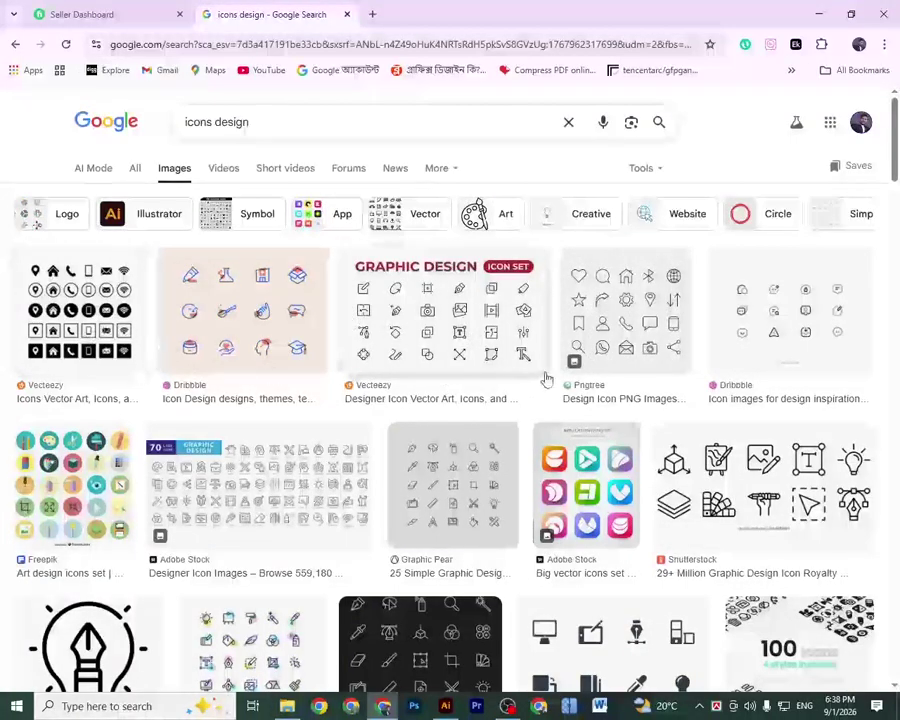
left_click(431, 340)
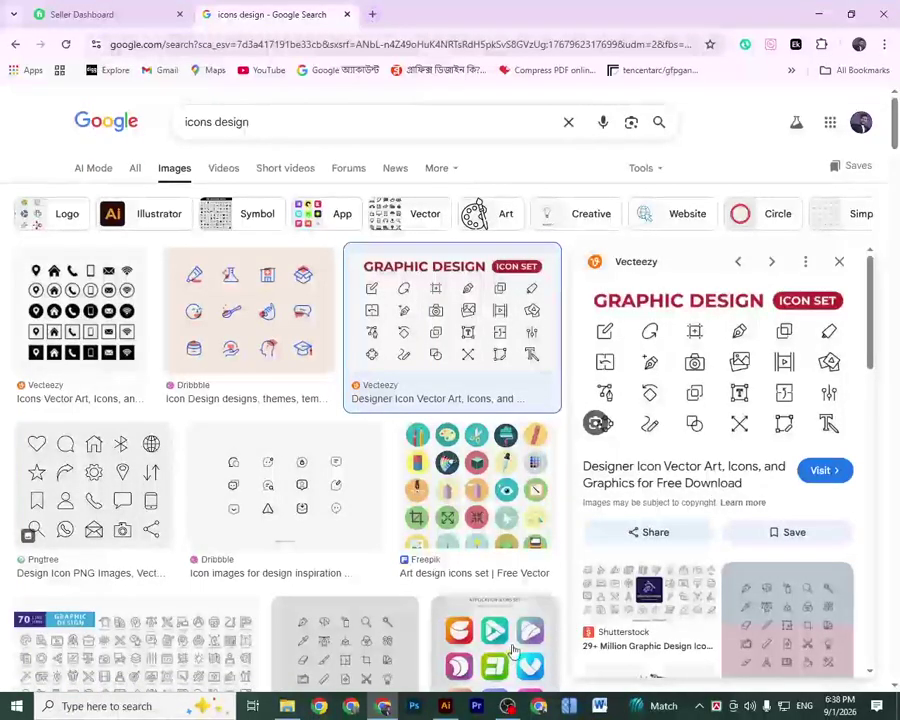
Open the Adobe Stock contributor site in a new tab and show its recent top sellers for vectors.
left_click(371, 15)
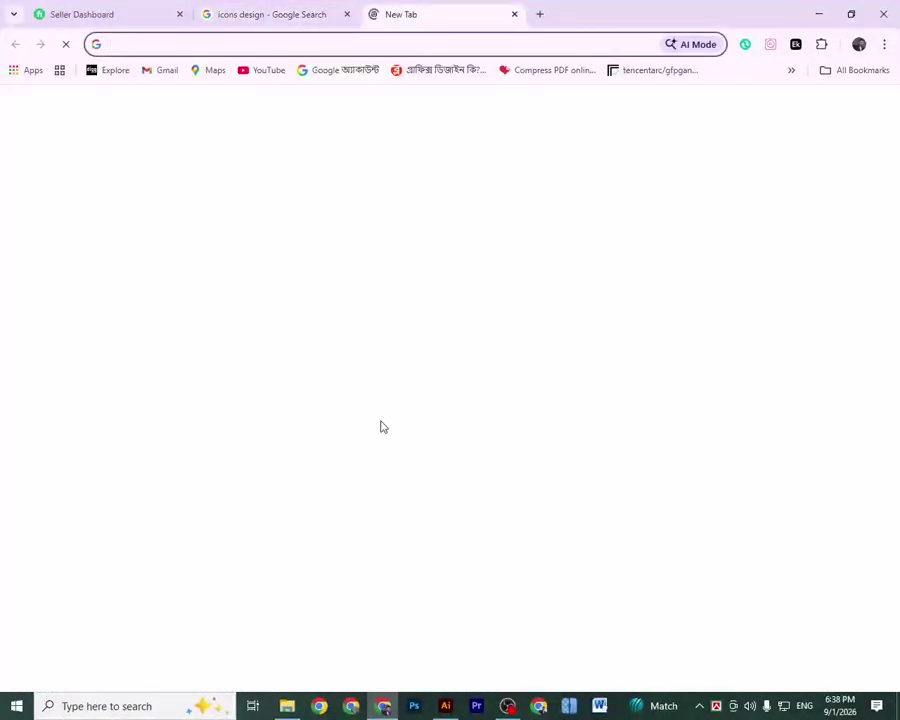
left_click(253, 352)
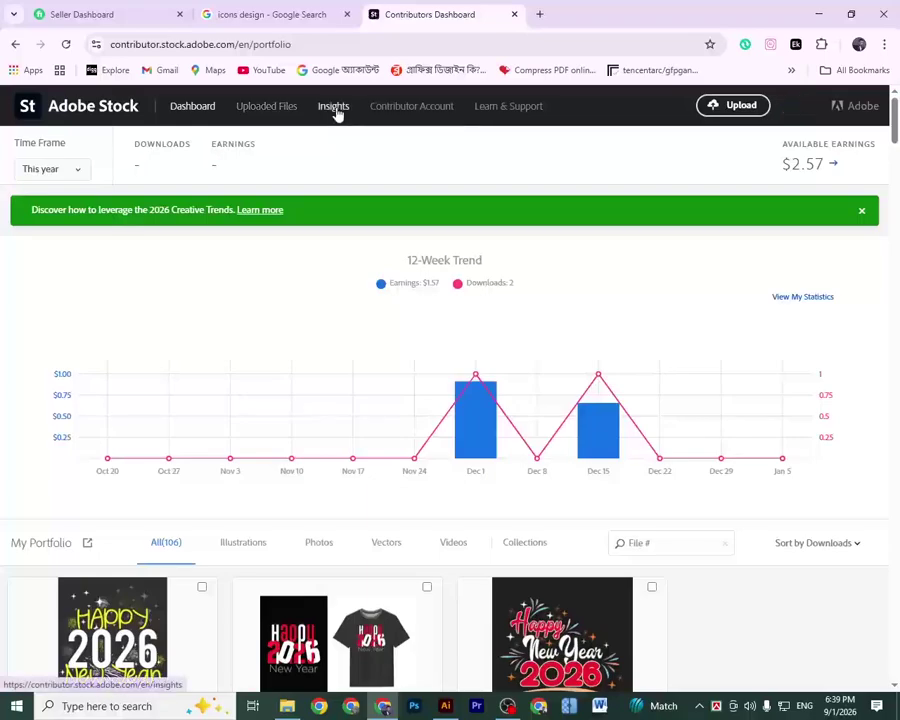
left_click(335, 110)
left_click(124, 152)
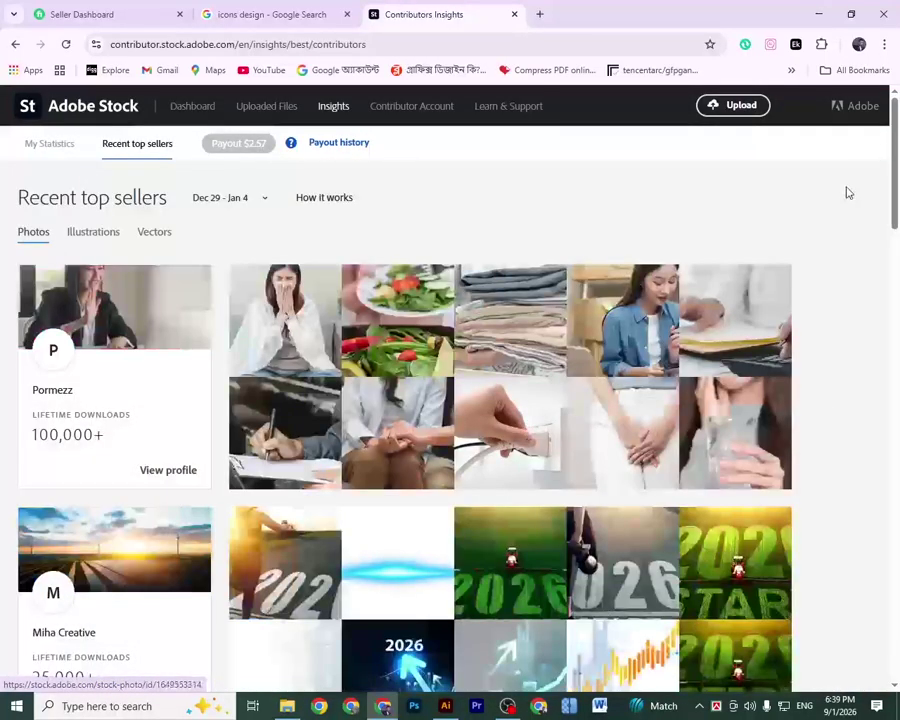
left_click(162, 234)
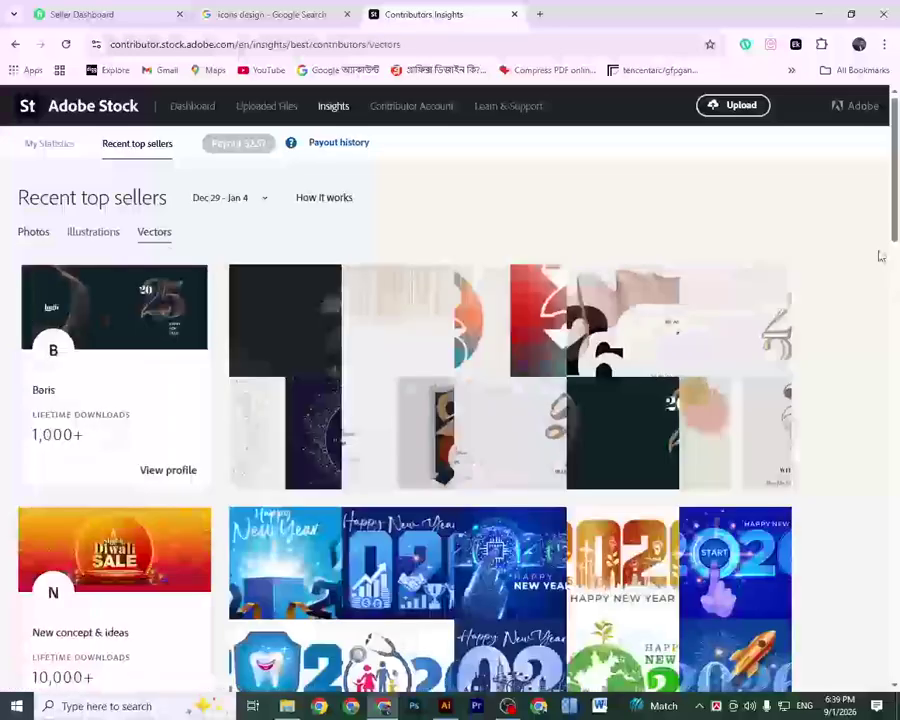
Open the Email Web Icon Set in Line Style from the line-icon seller in the top vector sellers list.
scroll(880, 245, "down", 1)
left_click_drag(895, 235, 875, 550)
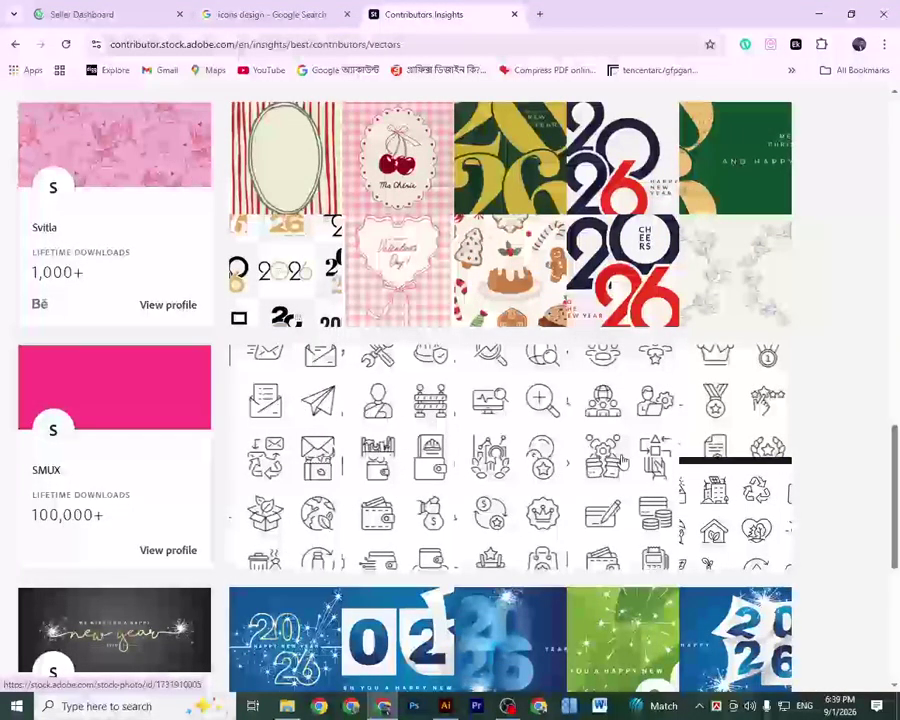
left_click(397, 432)
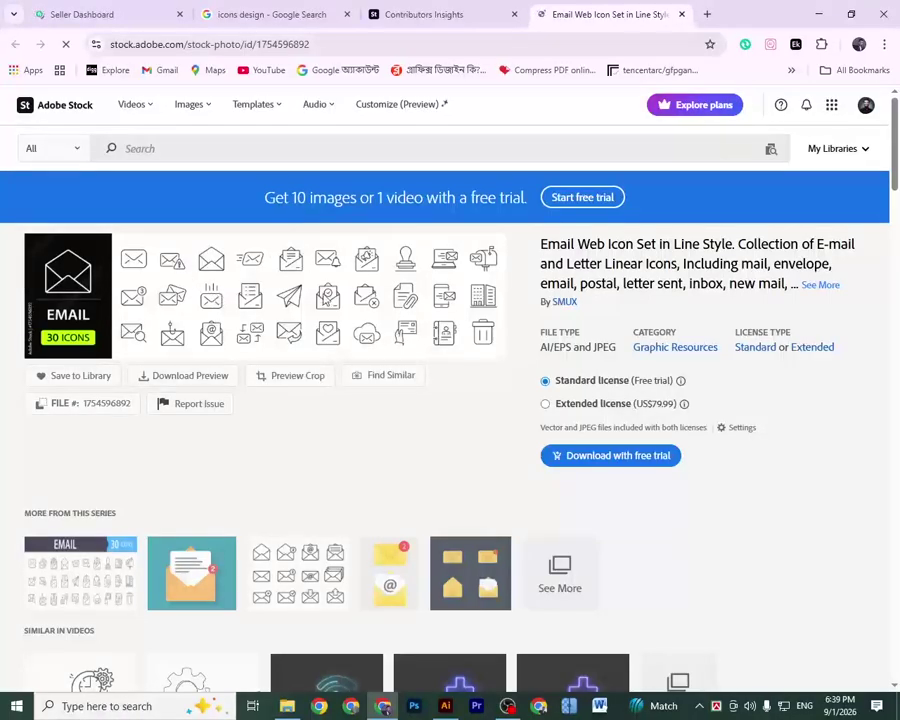
right_click(227, 282)
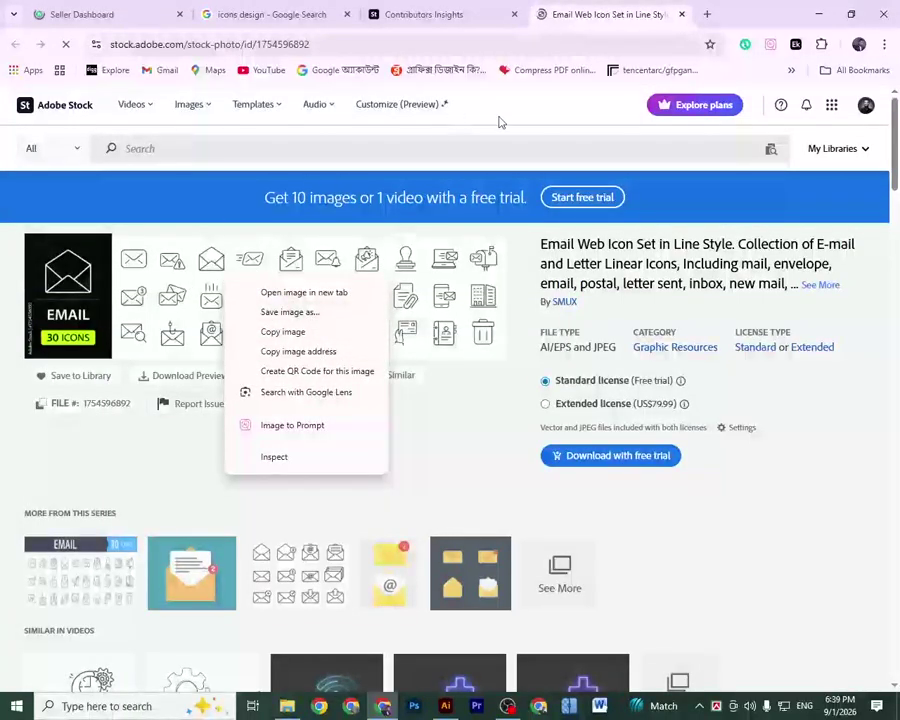
key("Escape")
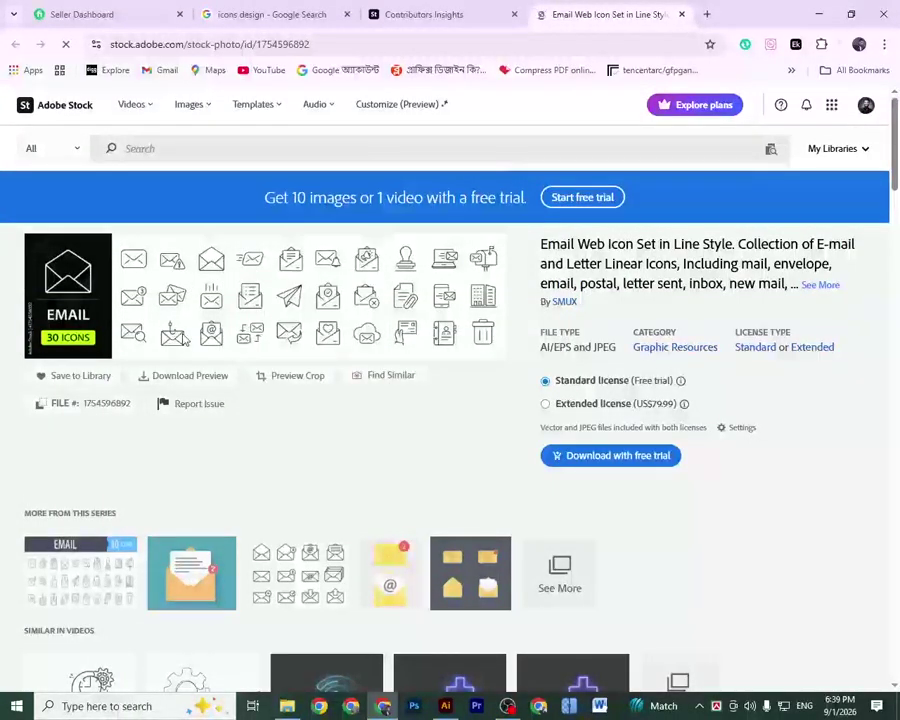
mouse_move(896, 178)
left_mouse_down()
mouse_move(896, 344)
mouse_move(897, 202)
mouse_move(886, 195)
left_mouse_up()
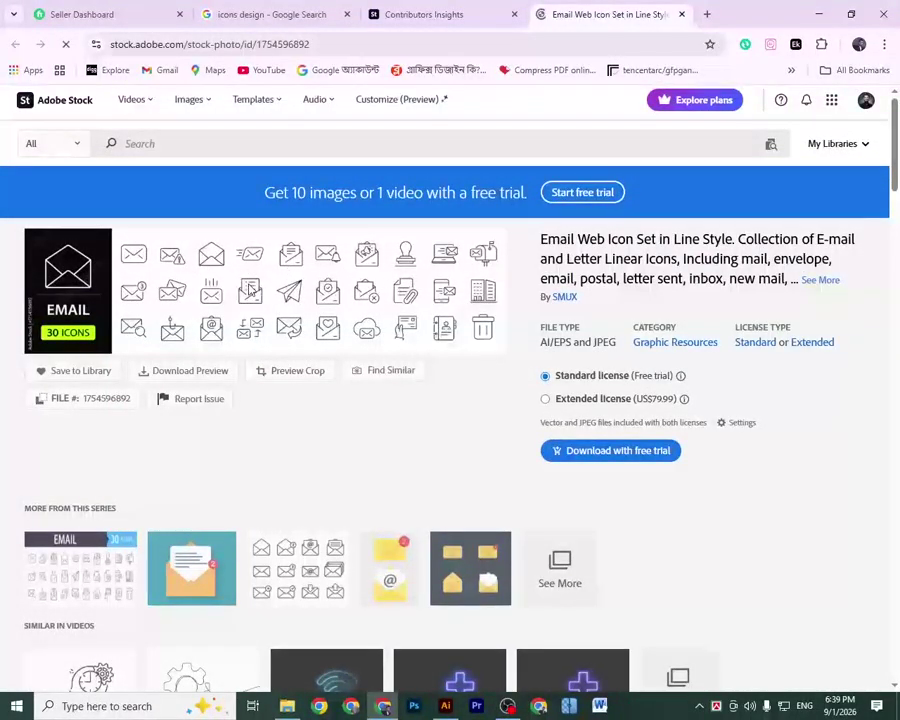
Capture the first seven columns of the upper two email icon rows with Snipping Tool and copy the snip.
left_click(113, 706)
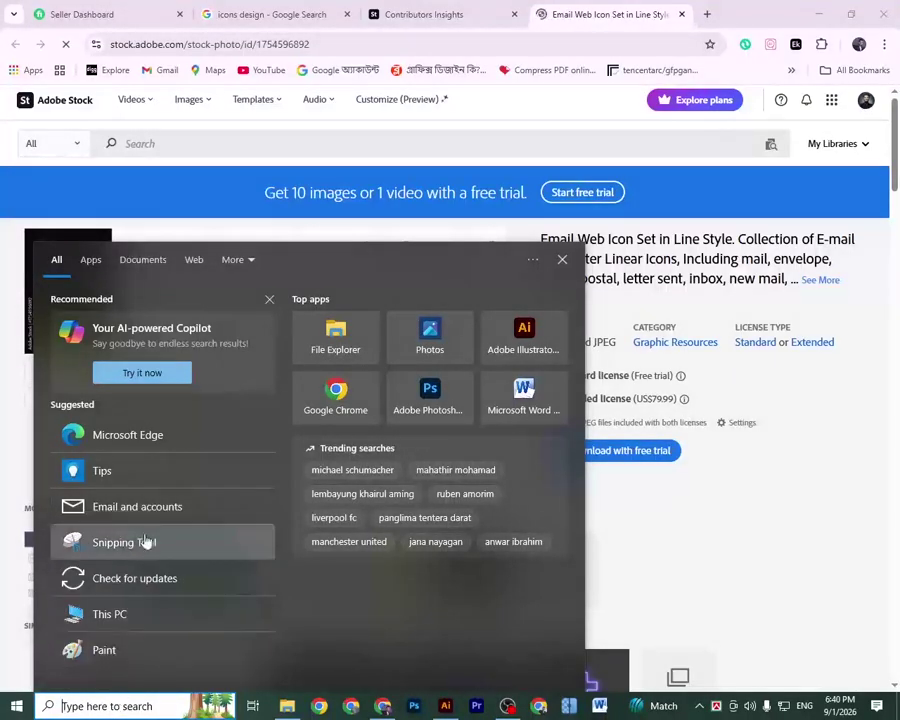
left_click(234, 538)
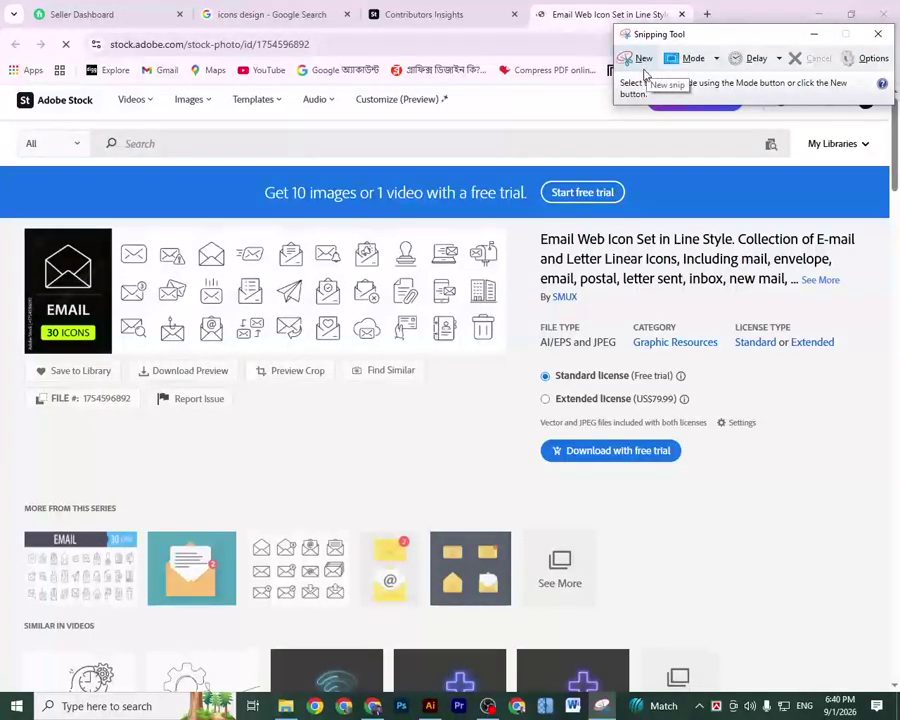
left_click(634, 58)
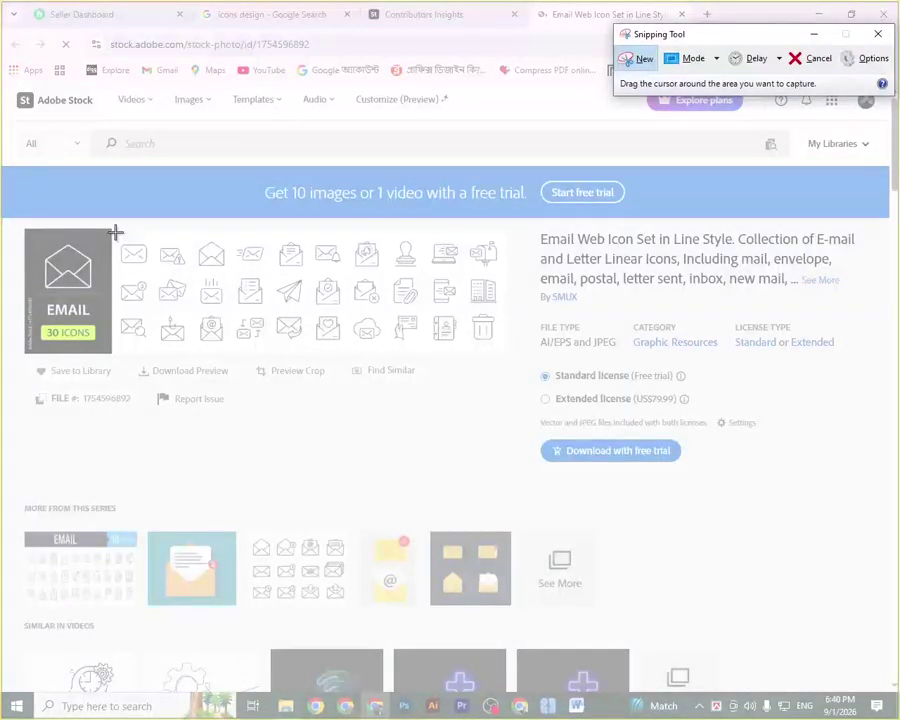
left_click_drag(116, 233, 272, 311)
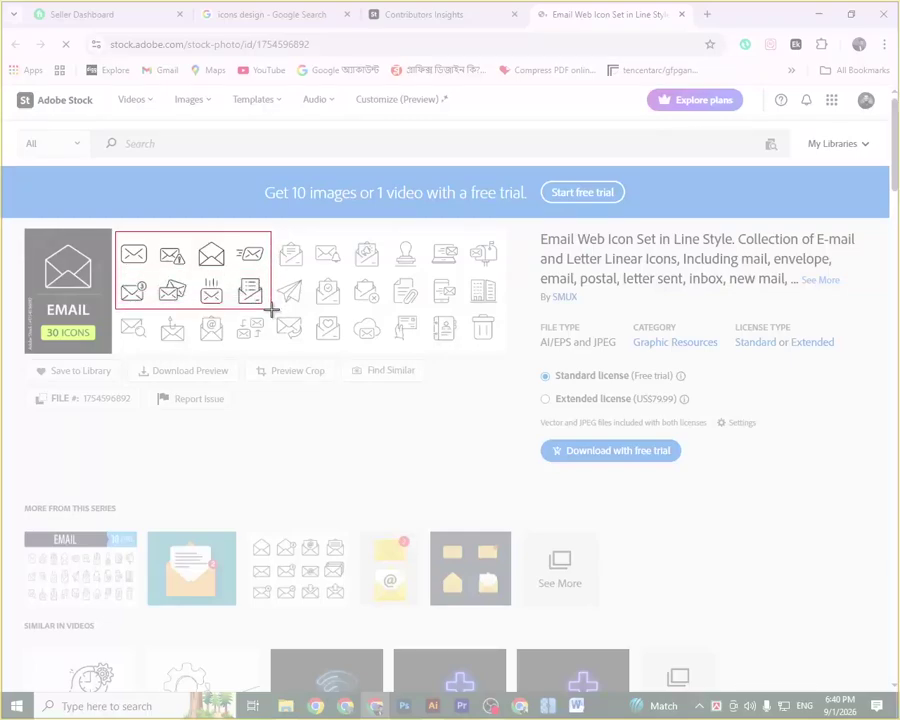
left_click_drag(272, 311, 387, 311)
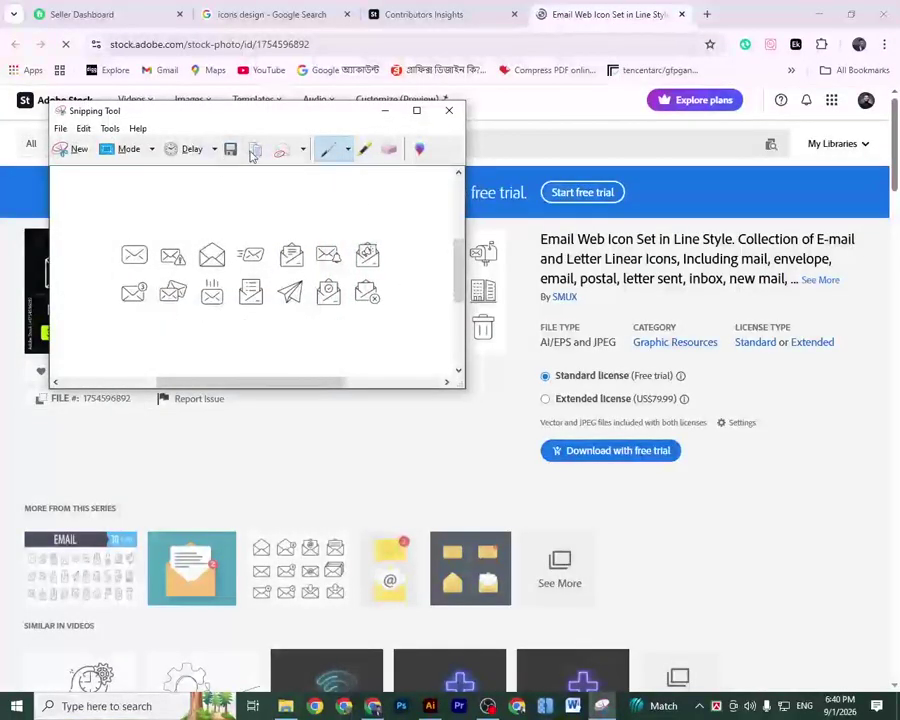
right_click(238, 243)
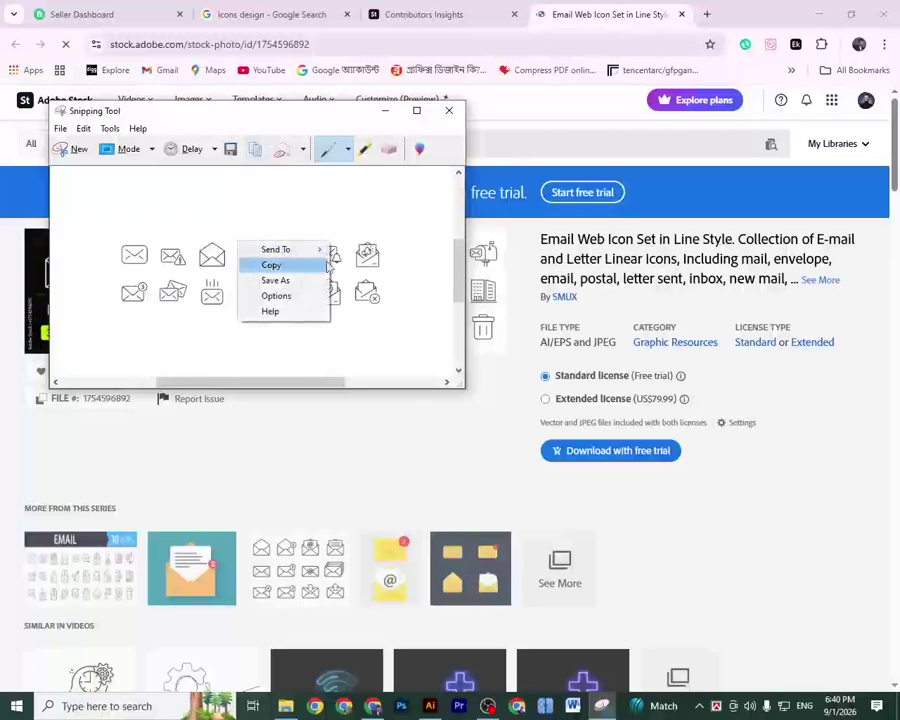
left_click(286, 267)
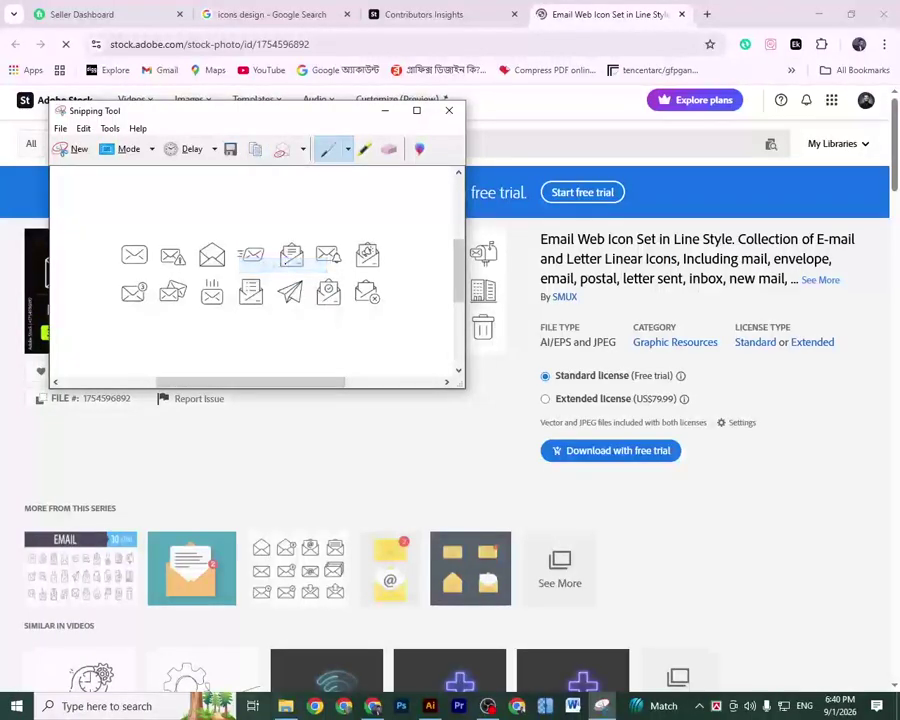
Switch to Illustrator, paste the snipped icons below the existing lock and house icons, and delete the pasted image.
left_click(430, 706)
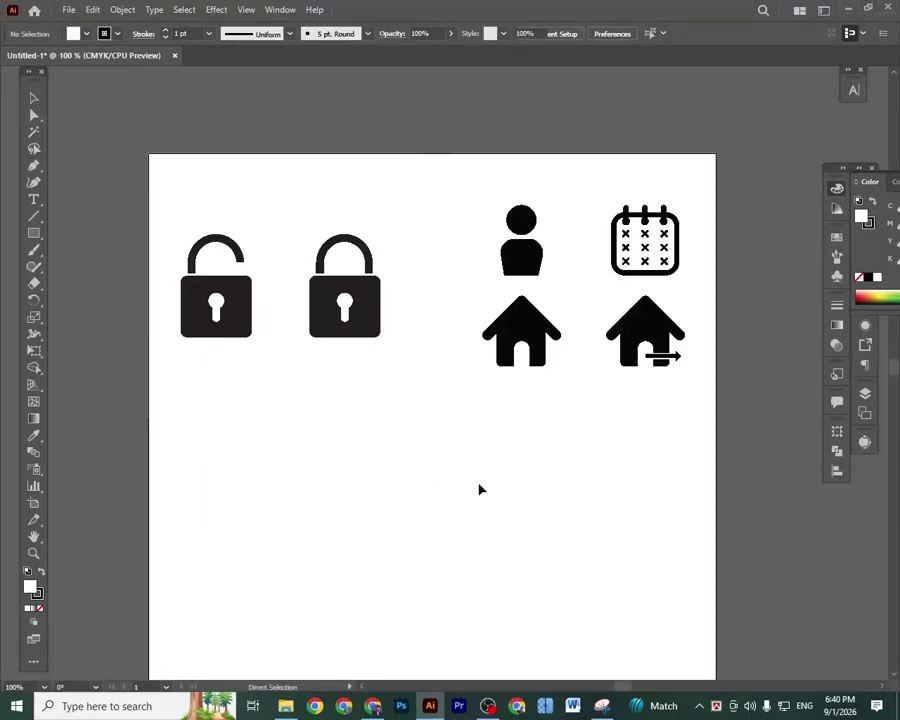
key("ctrl+v")
left_click_drag(471, 422, 455, 507)
left_click(509, 591)
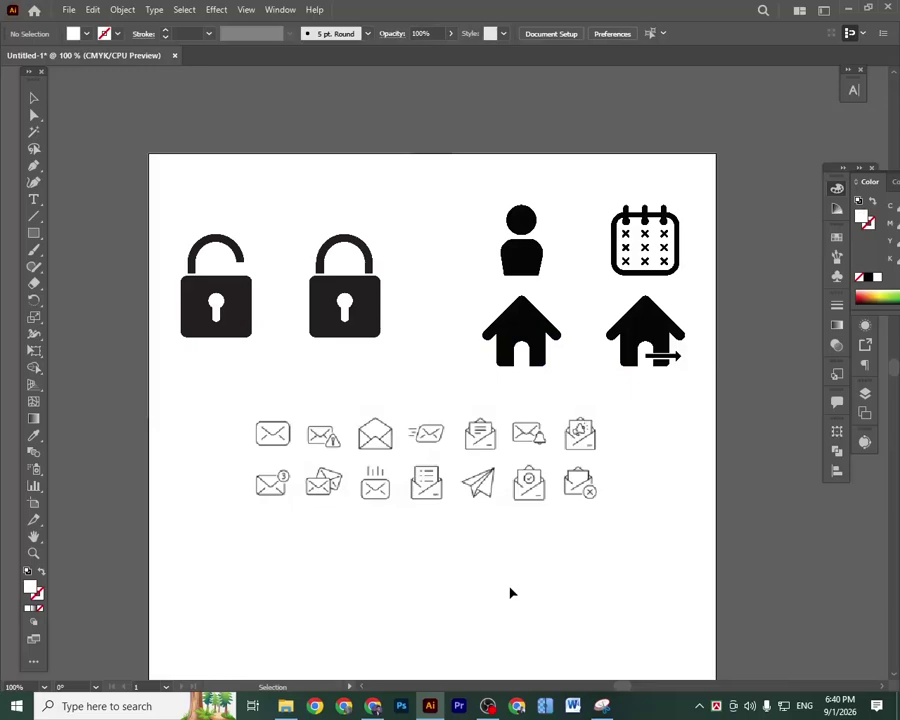
left_click(428, 484)
key("Delete")
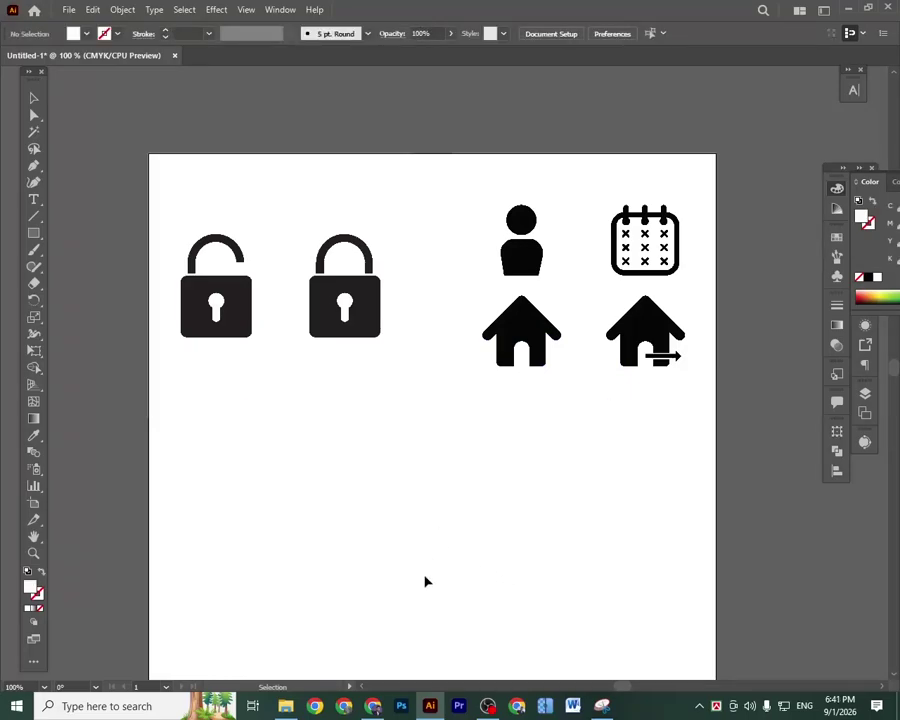
Copy the full email icon set image from the Adobe Stock page in Chrome and paste it into the Illustrator document.
key("alt+Tab")
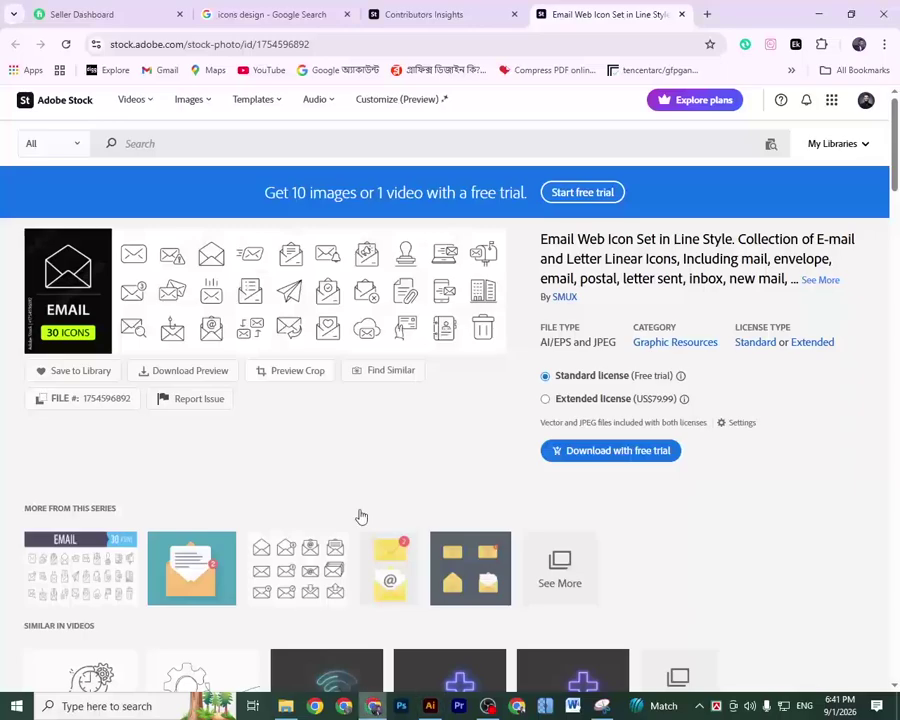
right_click(210, 262)
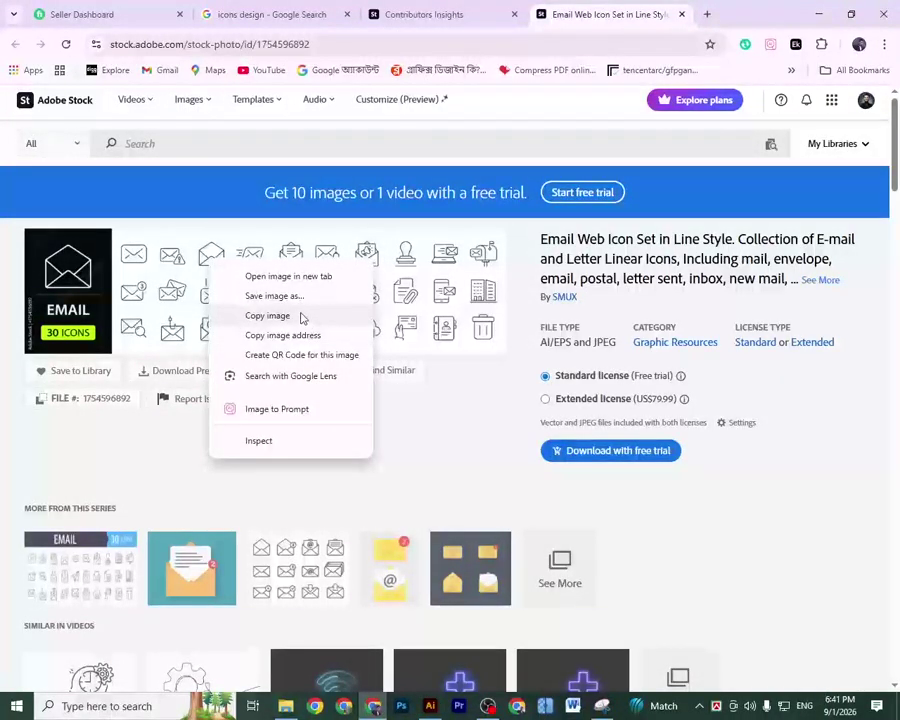
left_click(300, 316)
left_click(430, 706)
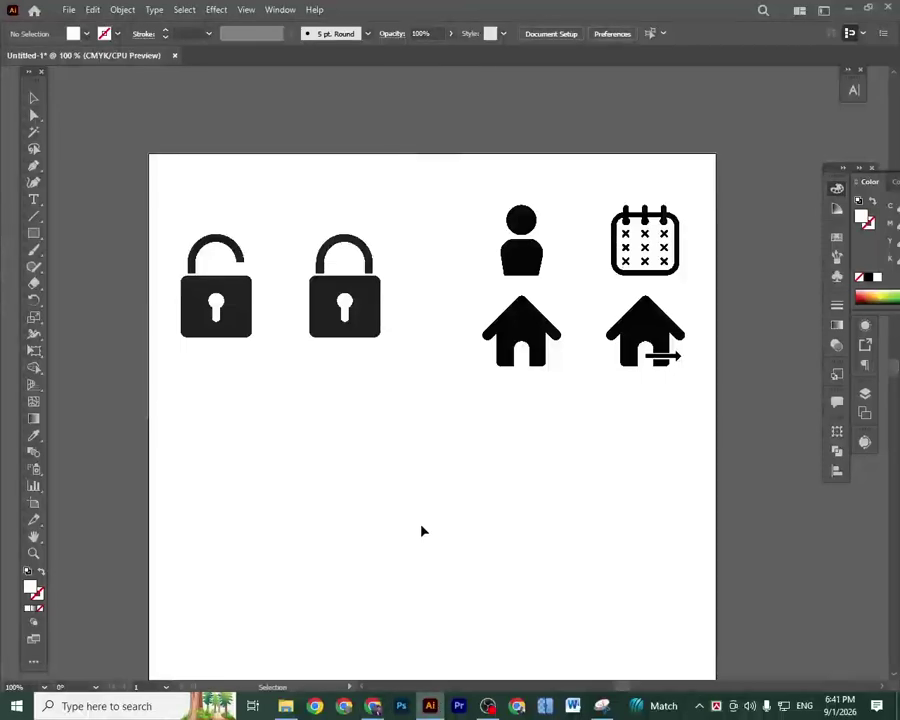
key("a")
key("ctrl+v")
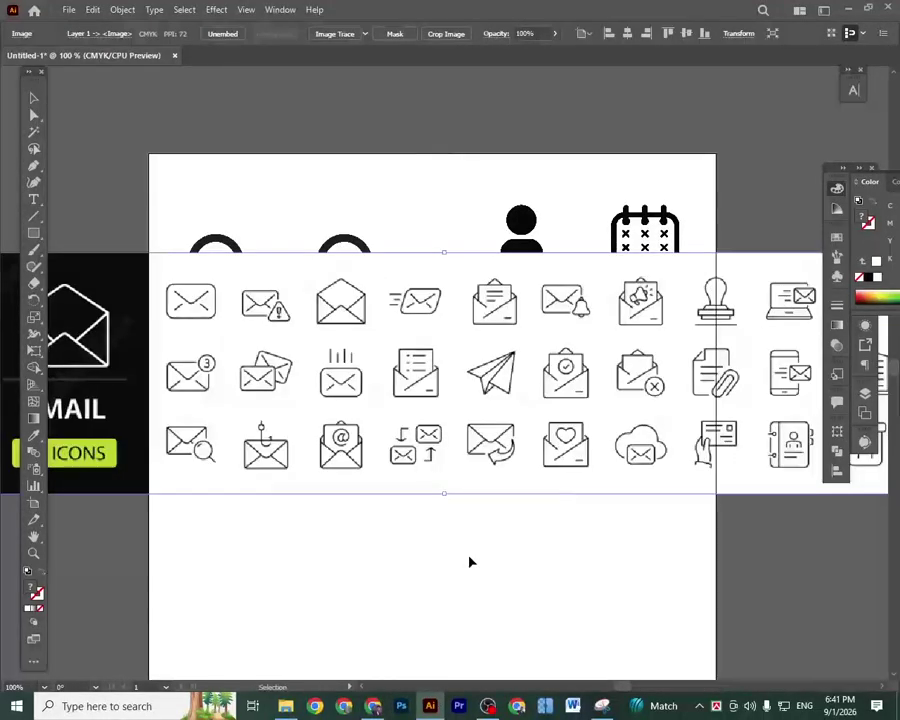
Move the pasted email icon image down below the padlock and house icons, with its black title panel over the artboard's left edge.
left_click_drag(484, 412, 472, 516)
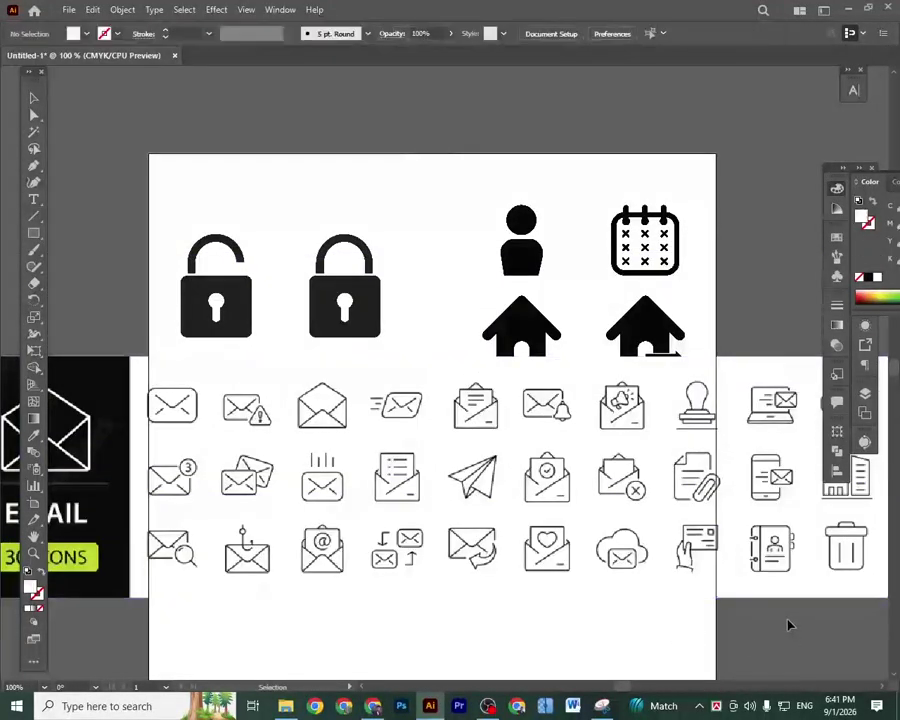
left_click_drag(287, 518, 395, 525)
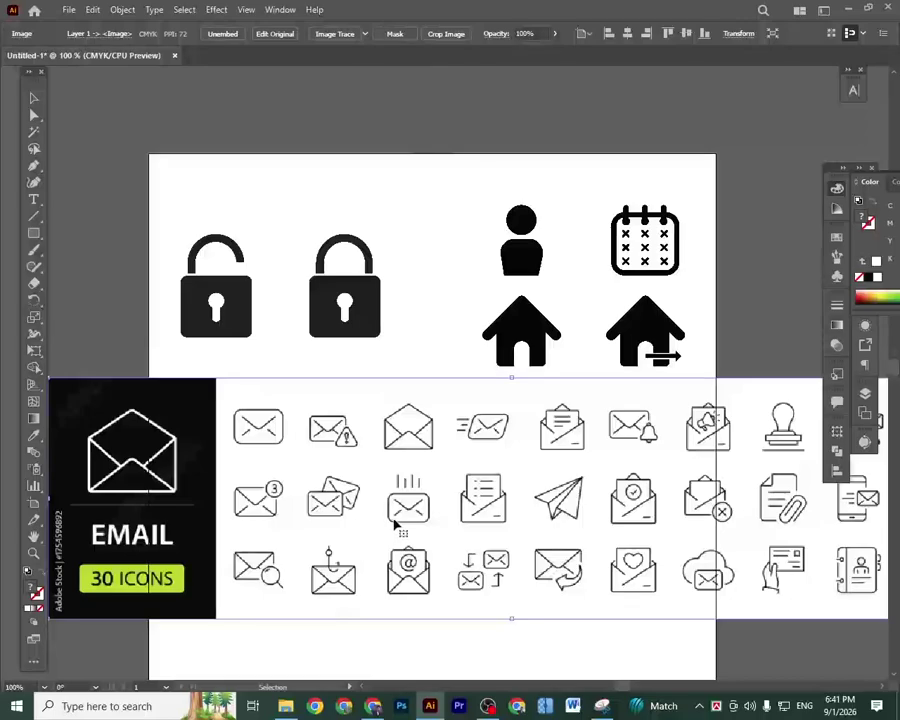
left_click_drag(239, 518, 275, 514)
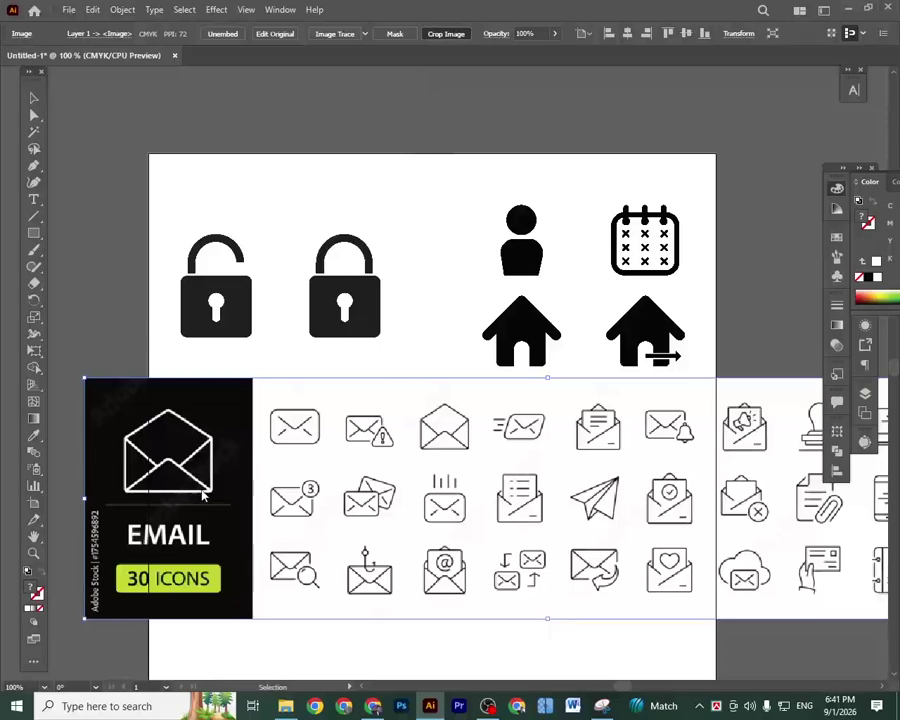
Crop the black EMAIL title panel off the icon image and reposition the cropped image just below the padlock and house icons.
left_click(445, 36)
left_click_drag(264, 497, 772, 498)
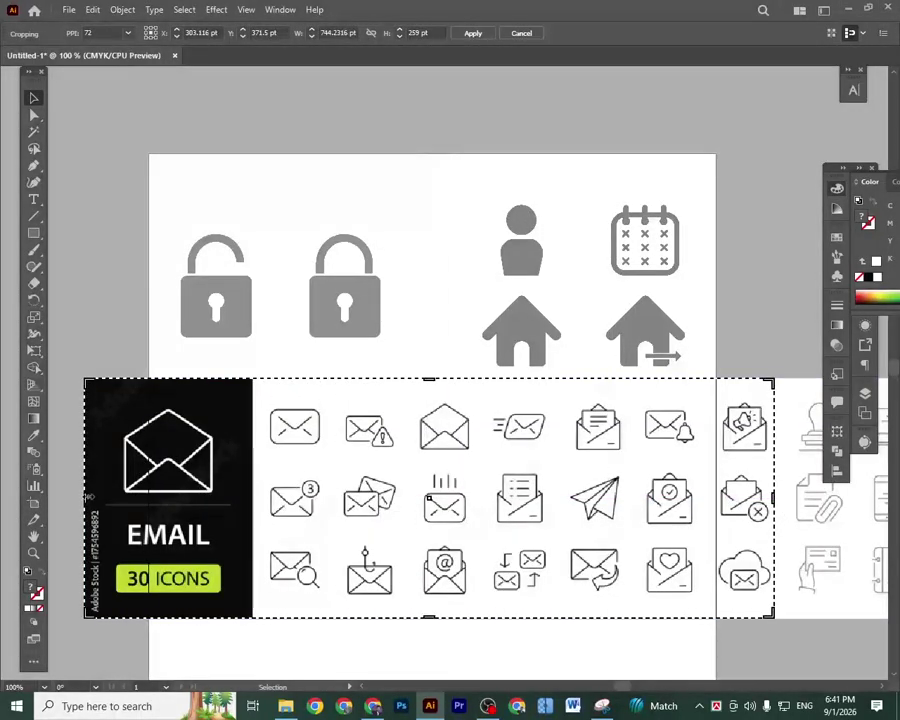
left_click_drag(80, 497, 259, 515)
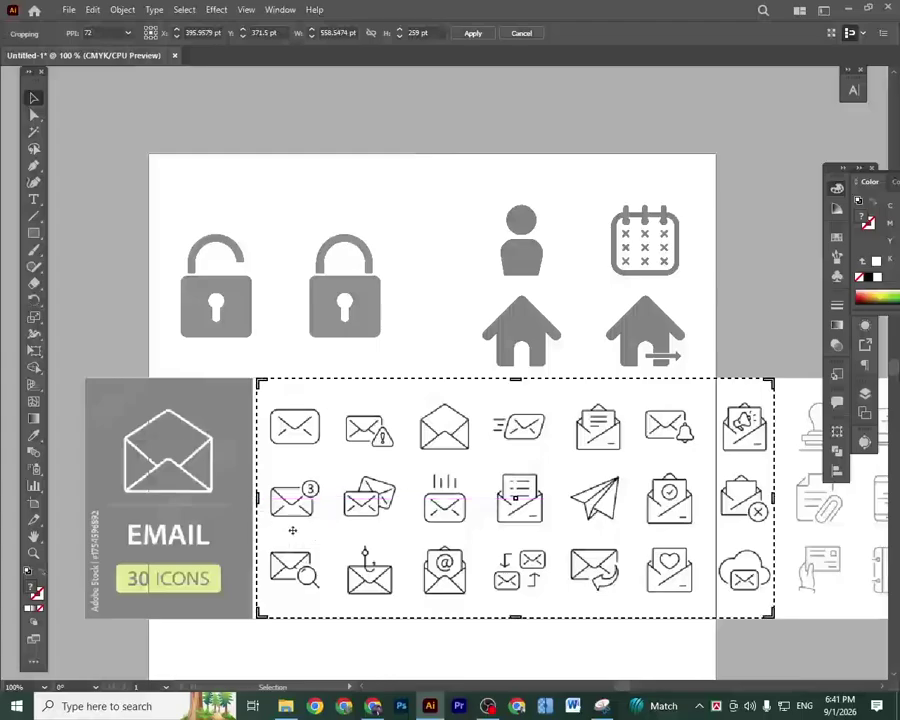
left_click_drag(776, 498, 662, 518)
key("Return")
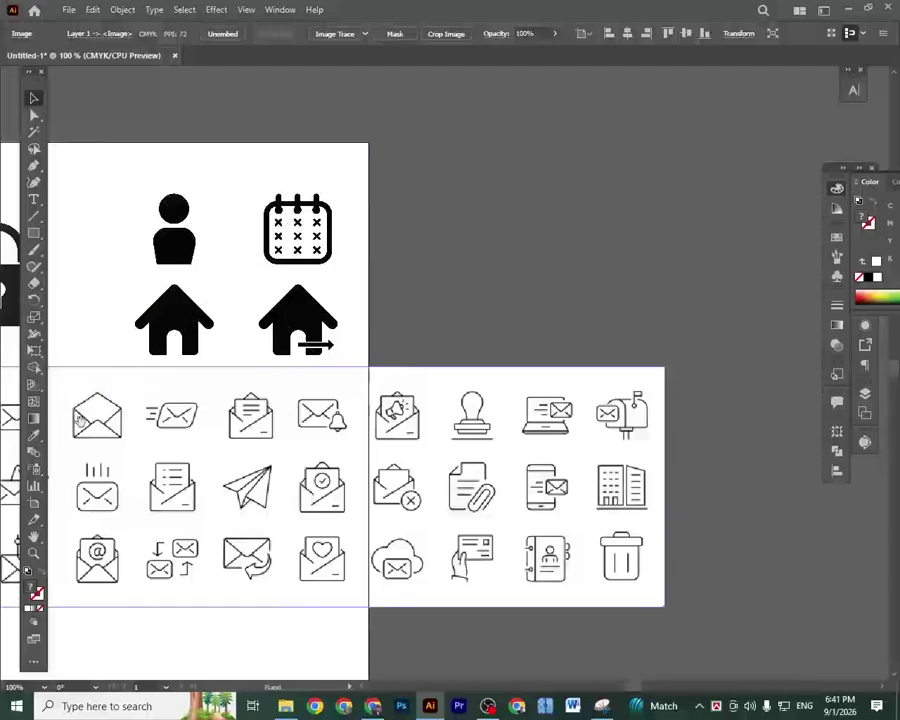
left_click_drag(202, 467, 432, 453)
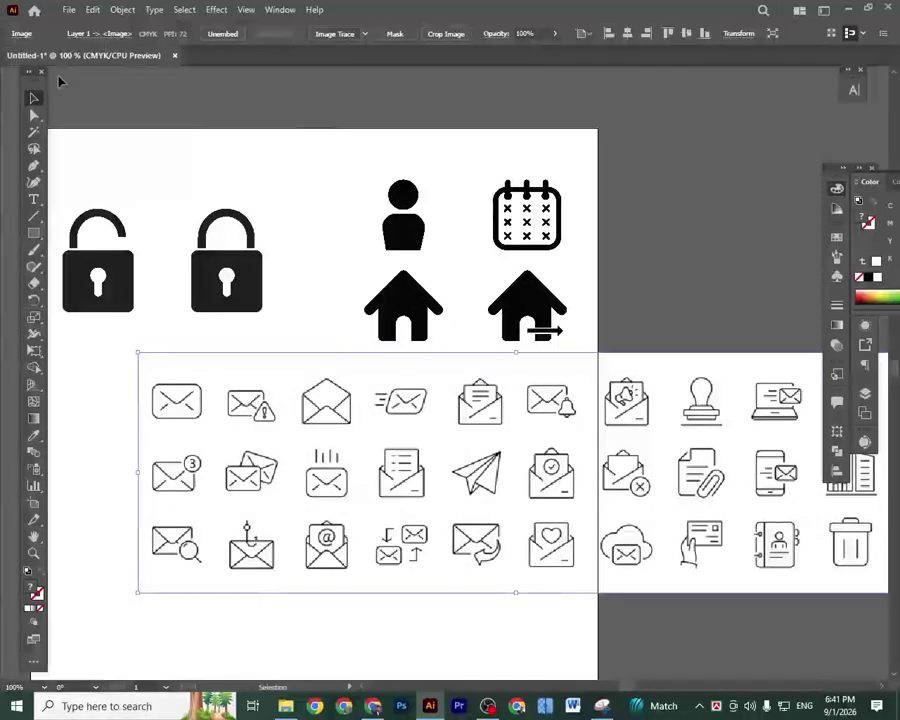
left_click(308, 172)
left_click_drag(433, 537, 540, 511)
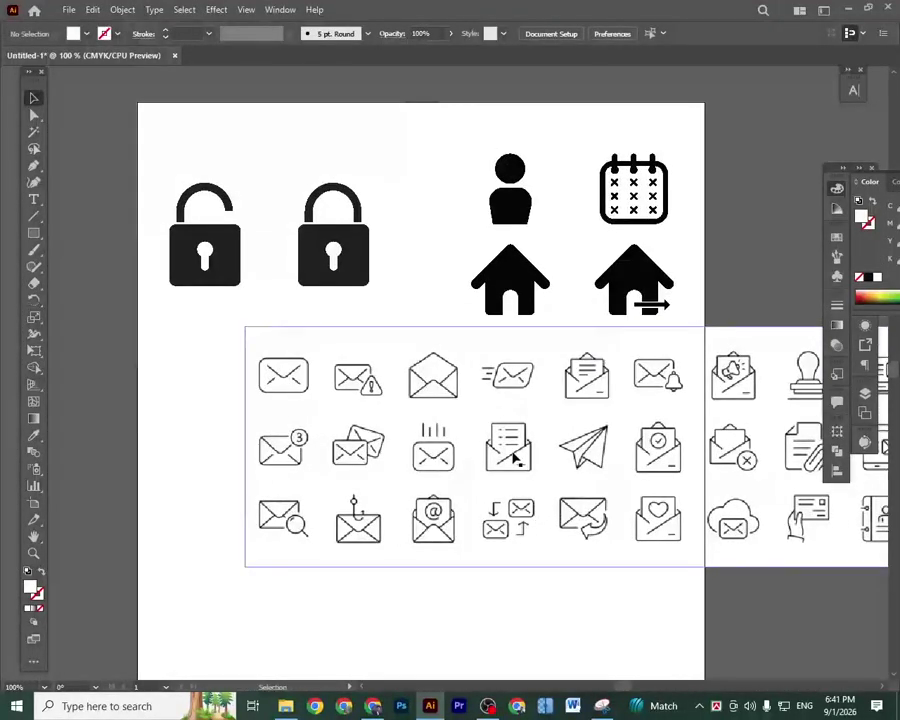
left_click_drag(515, 457, 470, 480)
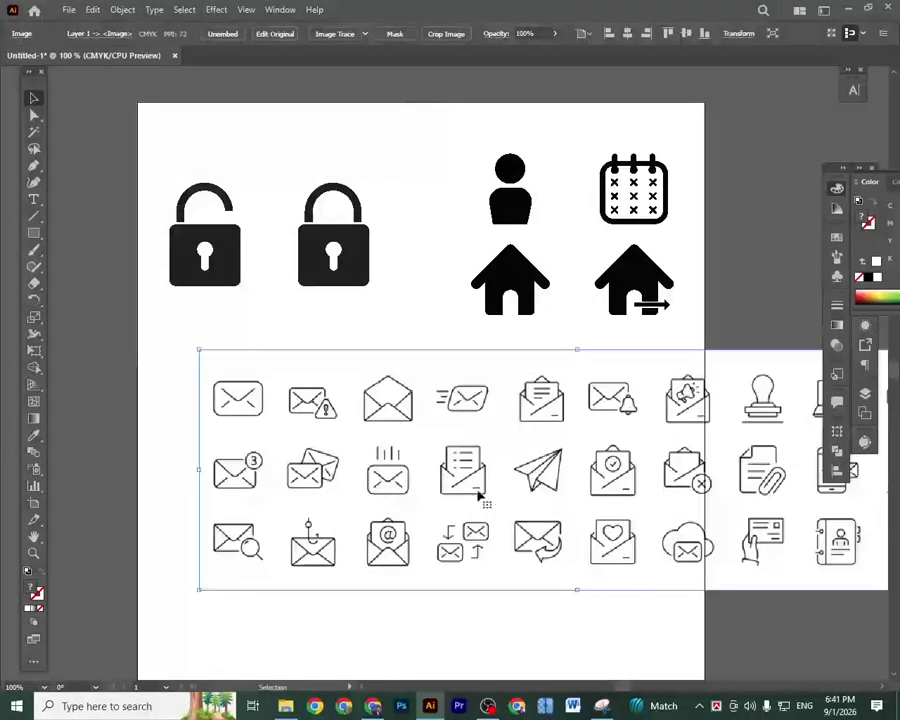
Try Image Trace on the email icon image with the Sketched Art and Silhouettes presets, undoing each trace.
left_click(366, 36)
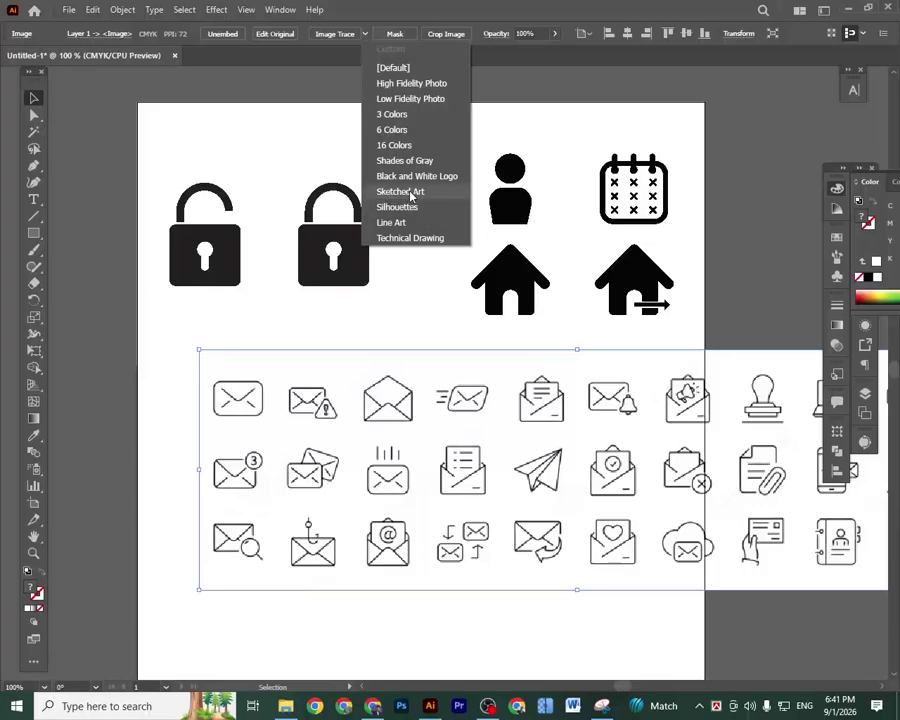
left_click(400, 192)
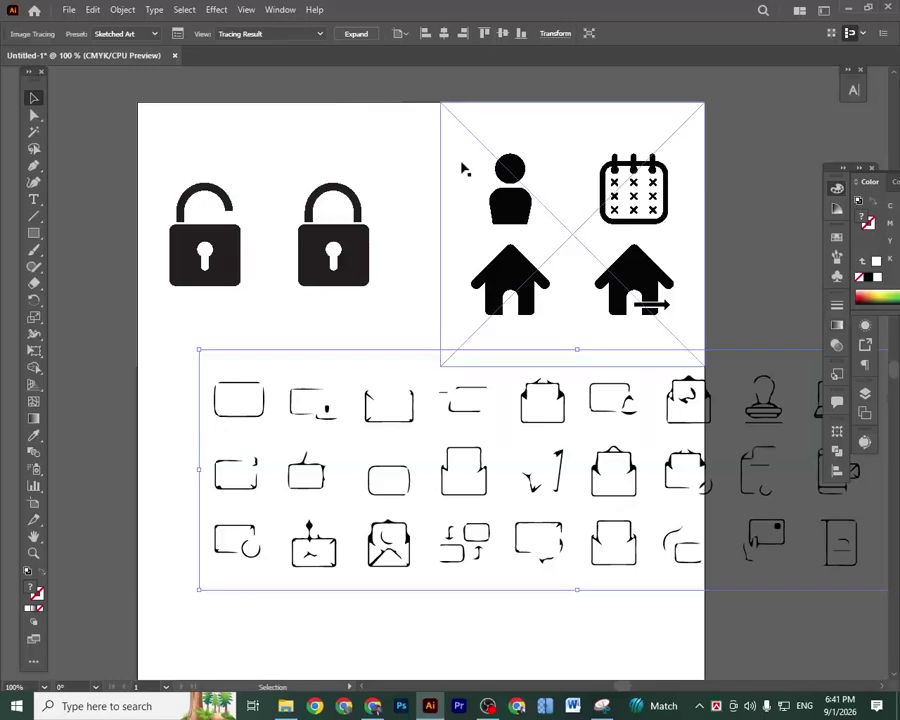
key("ctrl+z")
left_click(366, 35)
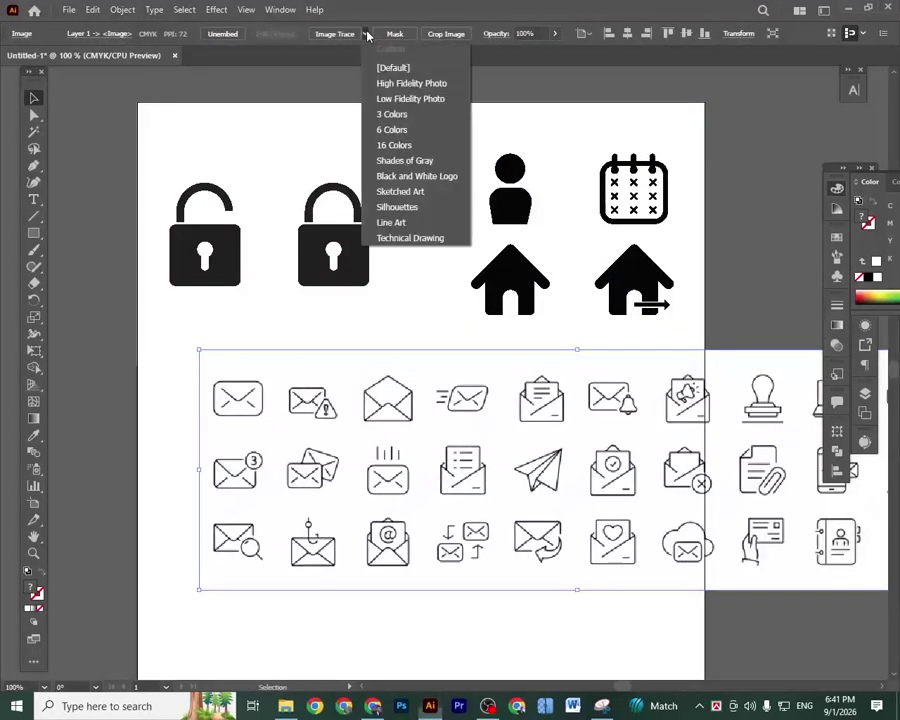
left_click(553, 500)
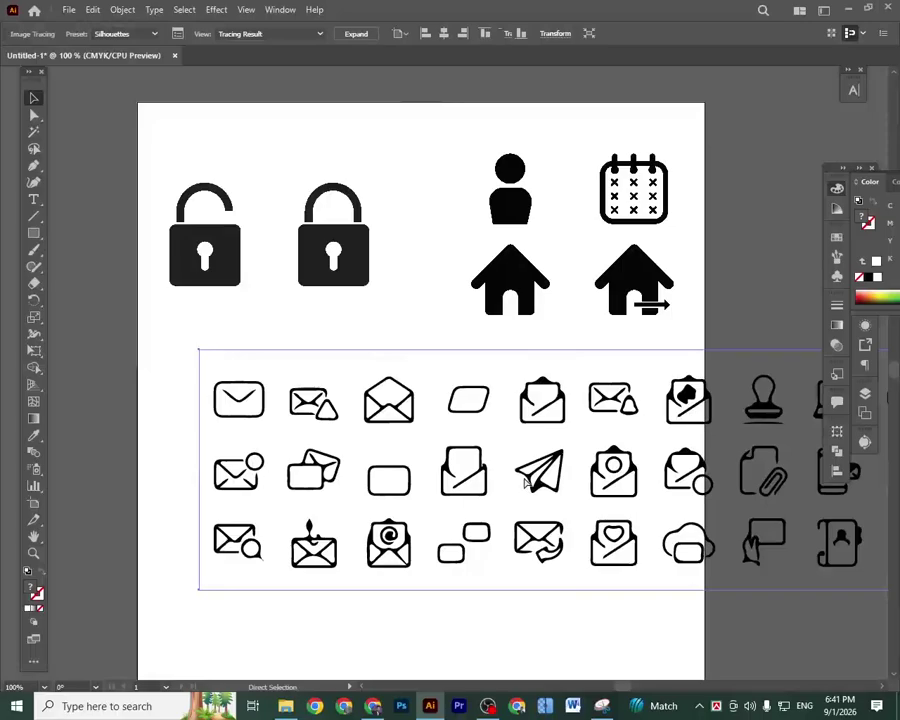
key("ctrl+z")
left_click(502, 593)
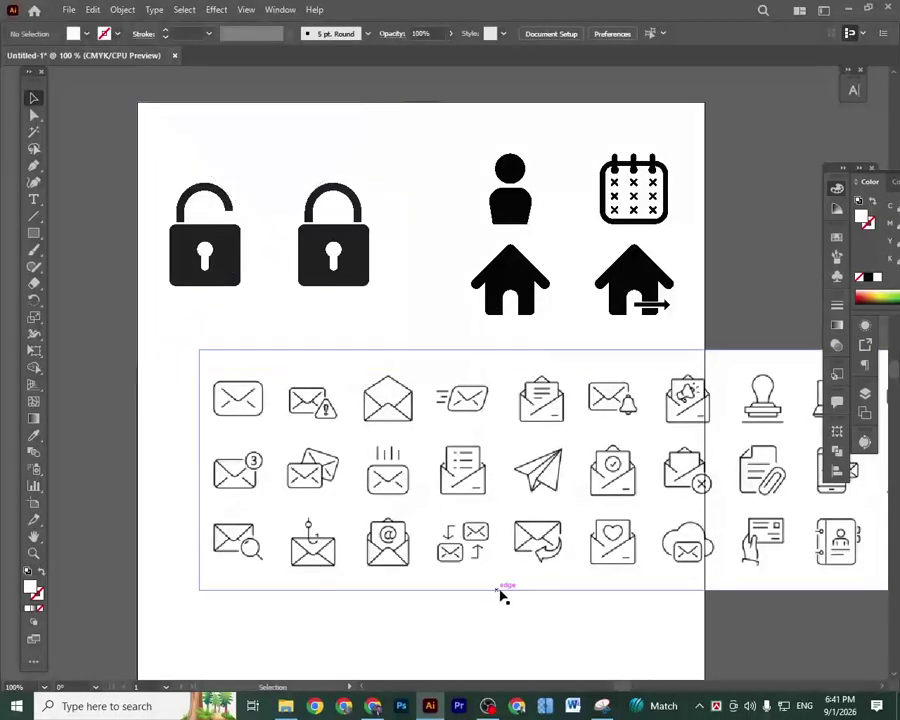
Move the email icon image off the artboard onto the empty canvas to its left and deselect it.
left_click_drag(418, 563, 436, 563)
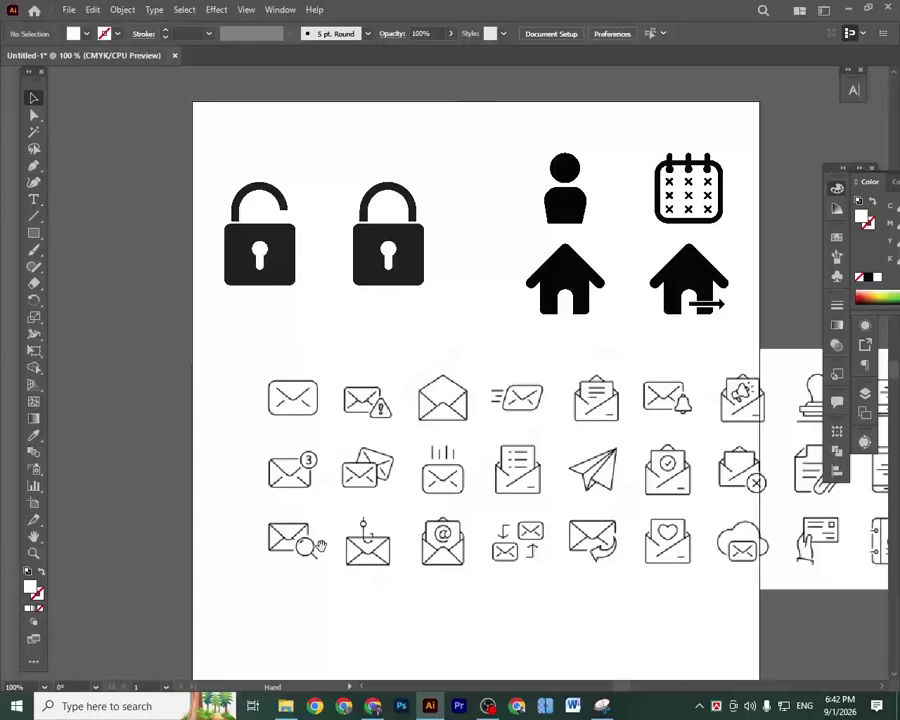
scroll(318, 455, "up", 2)
left_click_drag(310, 443, 325, 407)
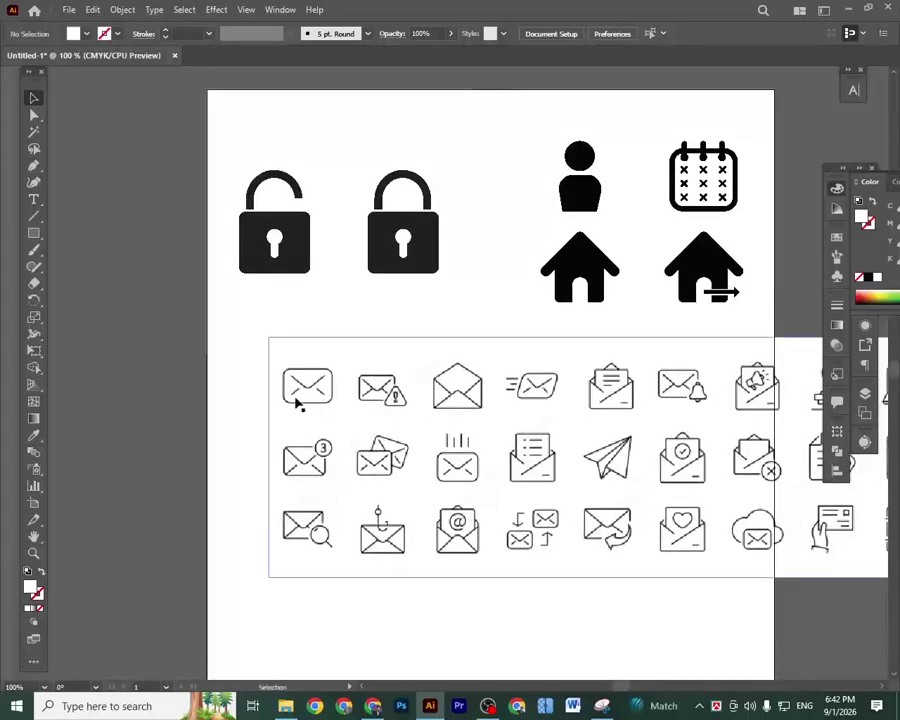
left_click_drag(626, 465, 426, 518)
left_click_drag(567, 503, 573, 548)
left_click(468, 368)
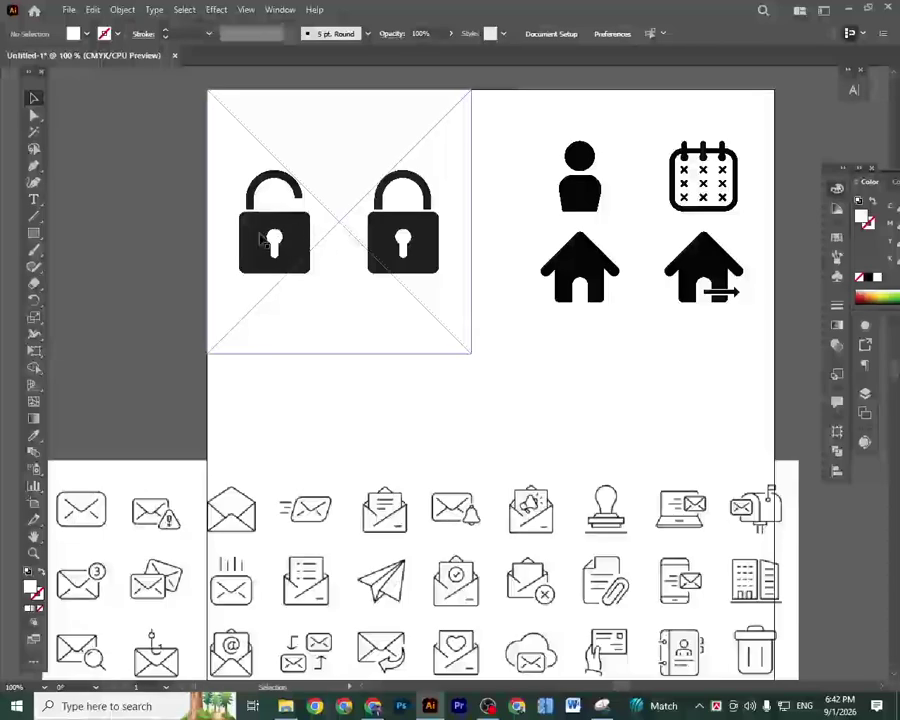
left_click_drag(332, 424, 631, 353)
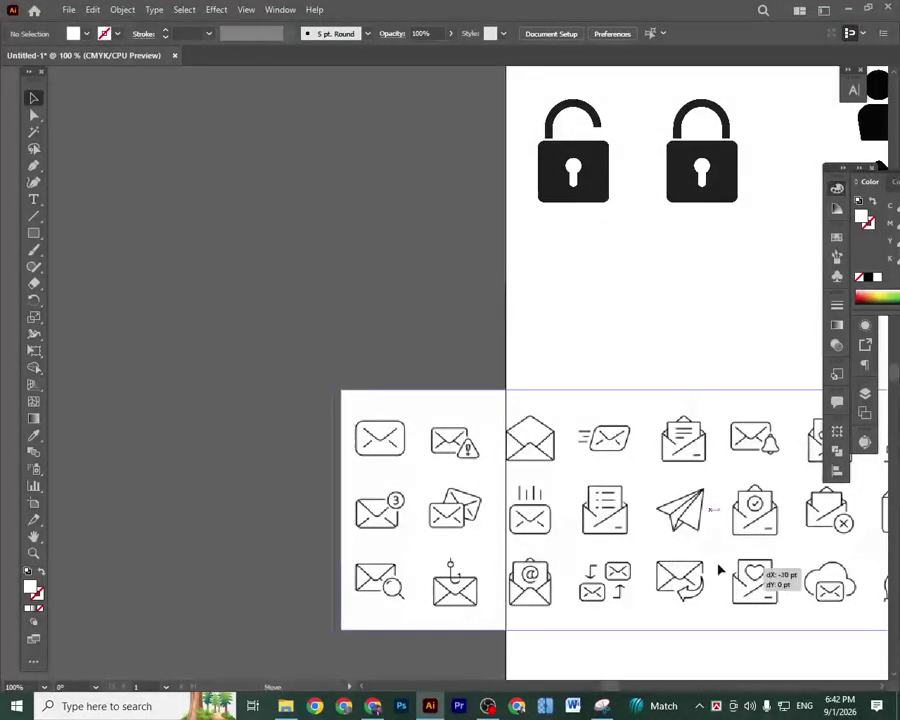
left_click_drag(720, 569, 203, 410)
left_click_drag(556, 412, 348, 349)
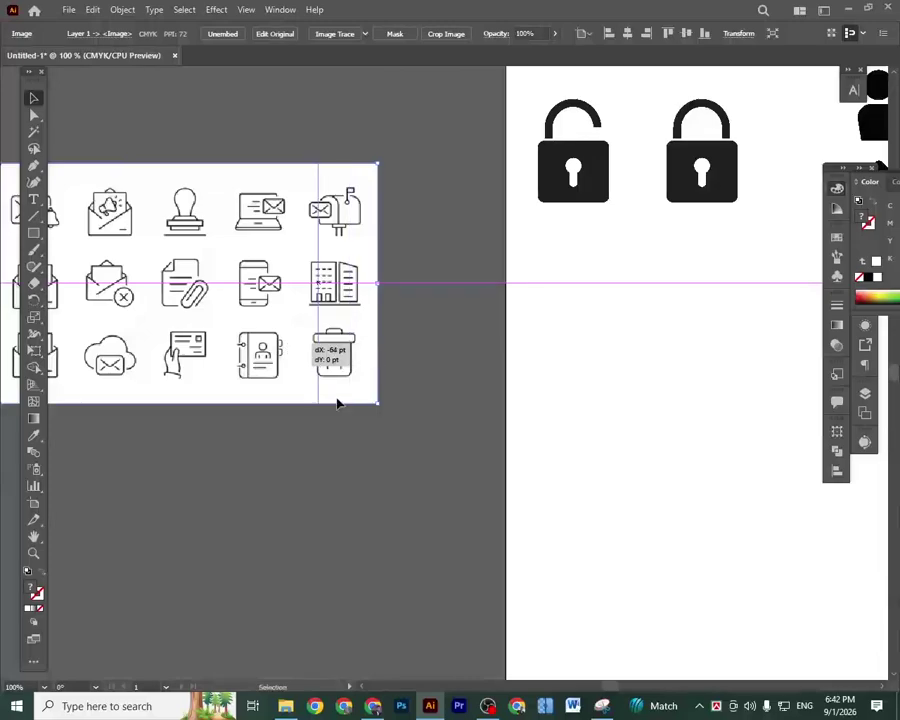
left_click_drag(337, 402, 276, 402)
left_click(424, 498)
left_click_drag(821, 266, 409, 448)
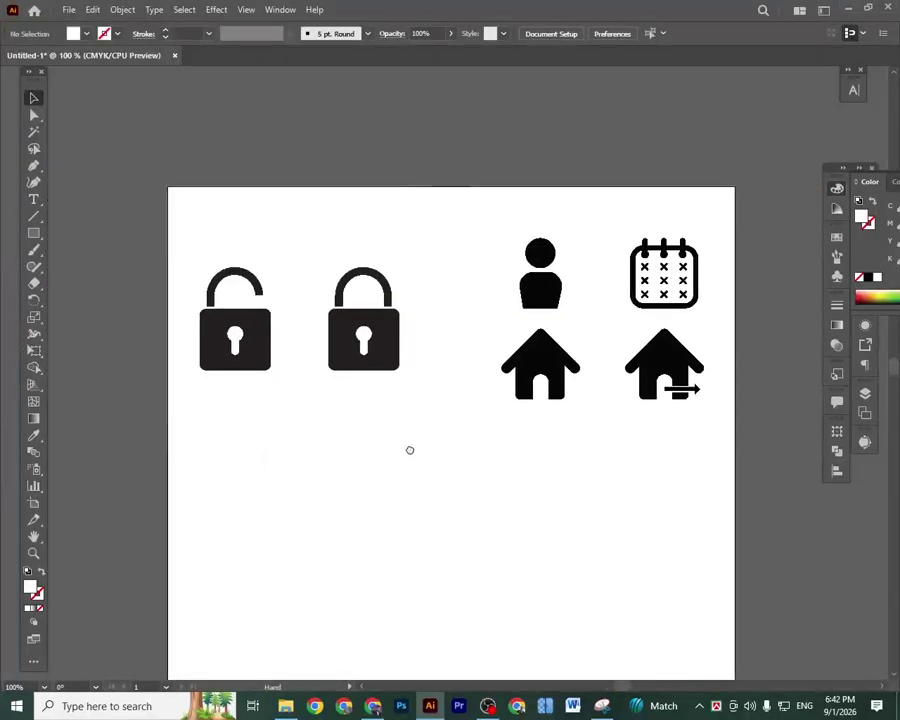
key("ctrl+equal")
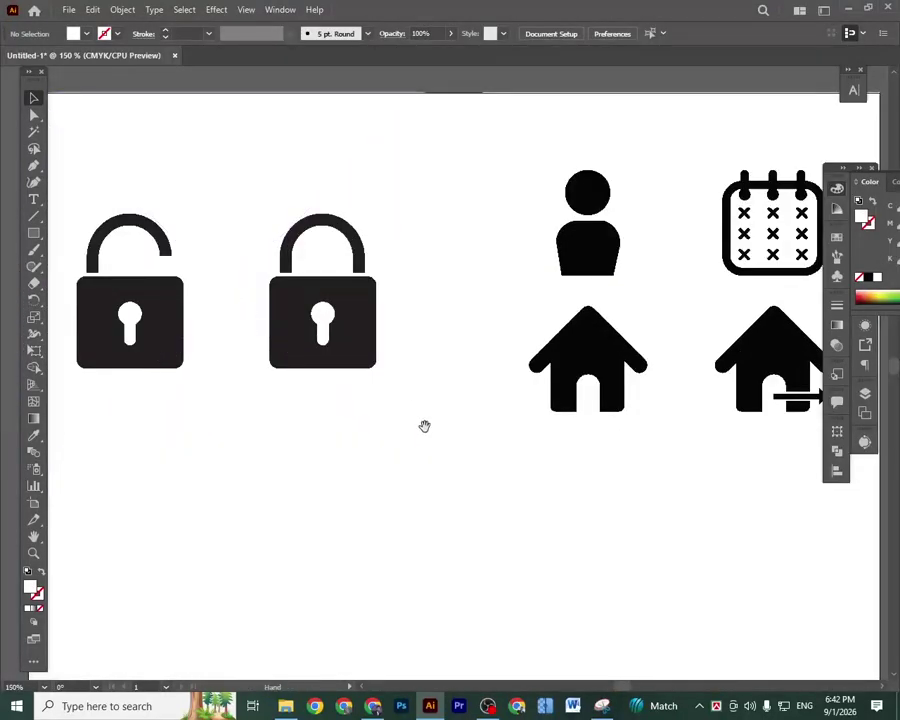
left_click_drag(370, 375, 484, 422)
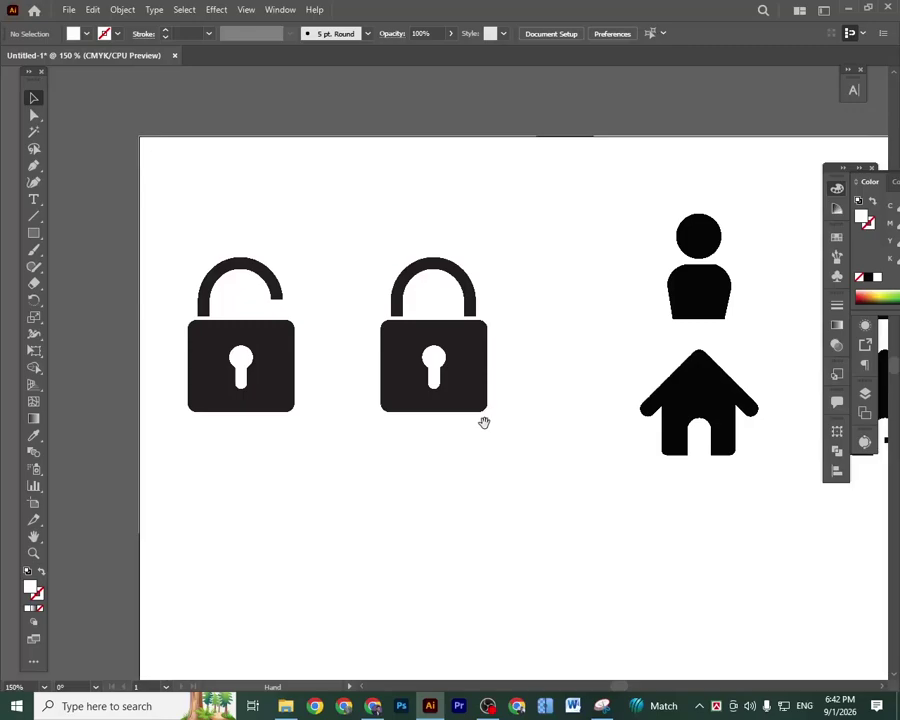
left_click_drag(544, 458, 484, 458)
left_click_drag(412, 496, 452, 488)
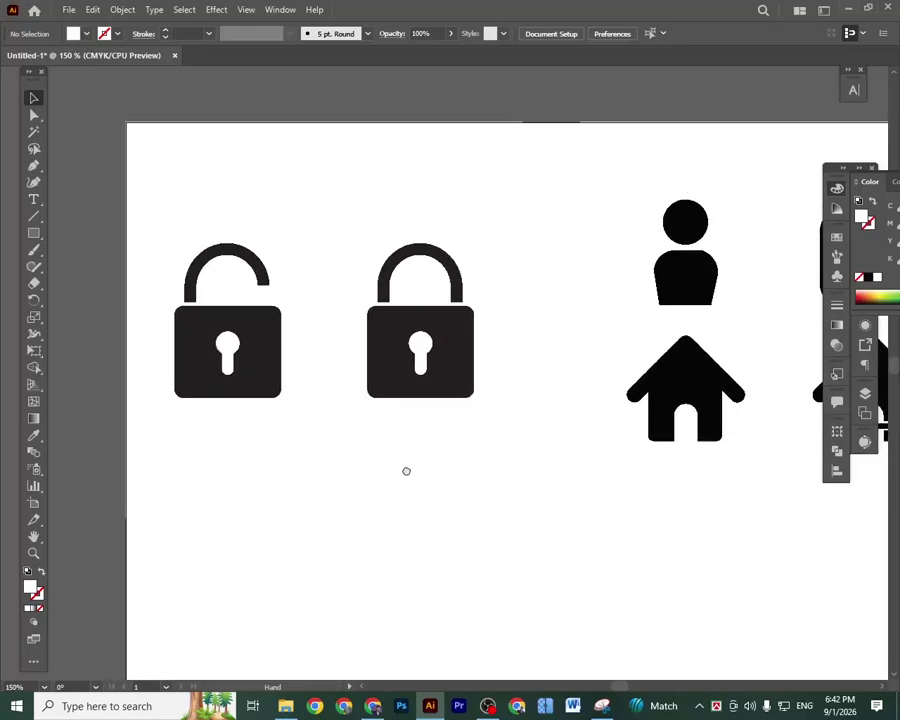
left_click_drag(385, 463, 343, 465)
mouse_move(516, 504)
left_mouse_down()
mouse_move(371, 490)
mouse_move(552, 503)
left_mouse_up()
mouse_move(448, 484)
left_mouse_down()
mouse_move(535, 495)
mouse_move(462, 498)
left_mouse_up()
left_click_drag(369, 488, 416, 498)
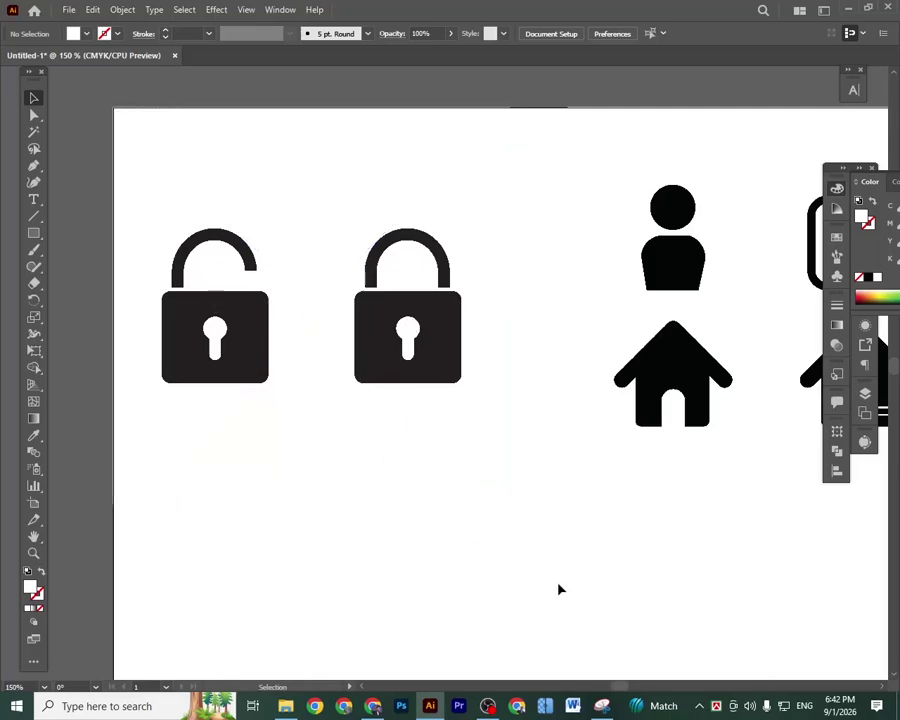
Lock the padlock image and the user, calendar and house image so neither can be selected or moved.
left_click(328, 340)
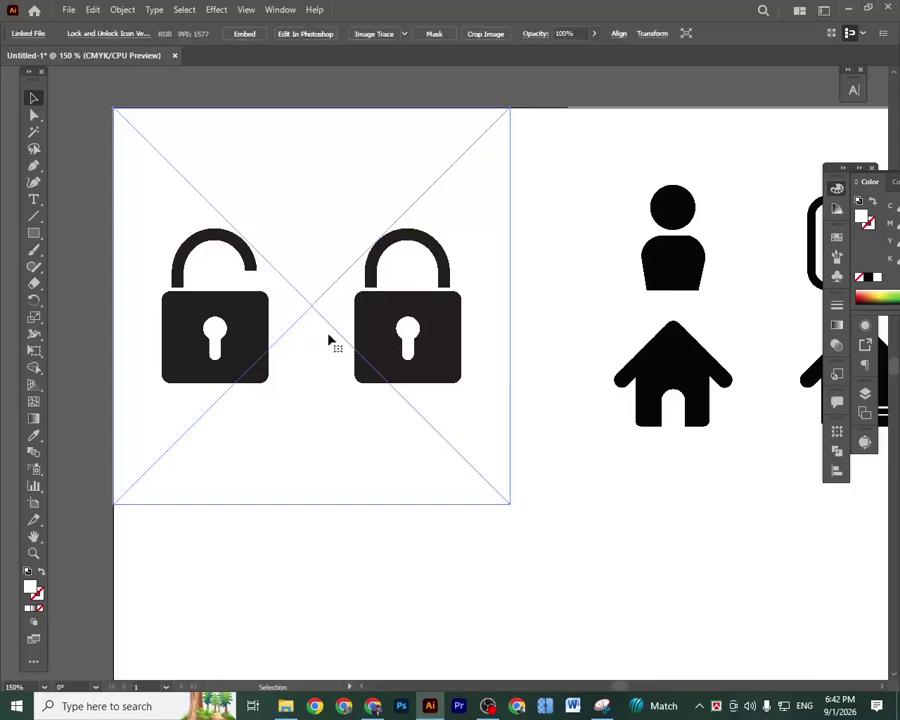
key("ctrl+shift+a")
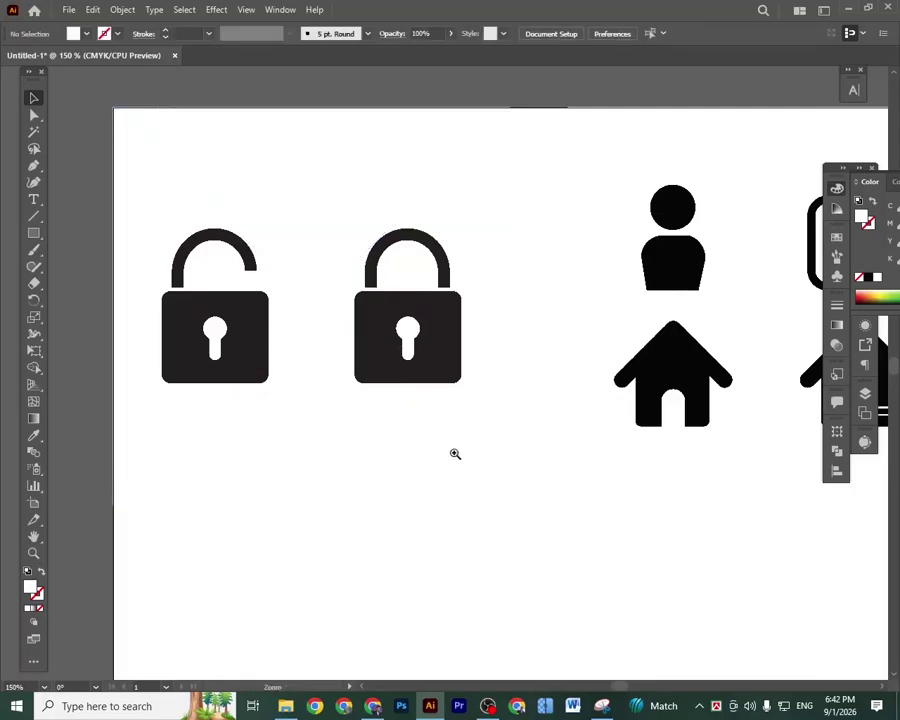
left_click_drag(454, 454, 489, 487)
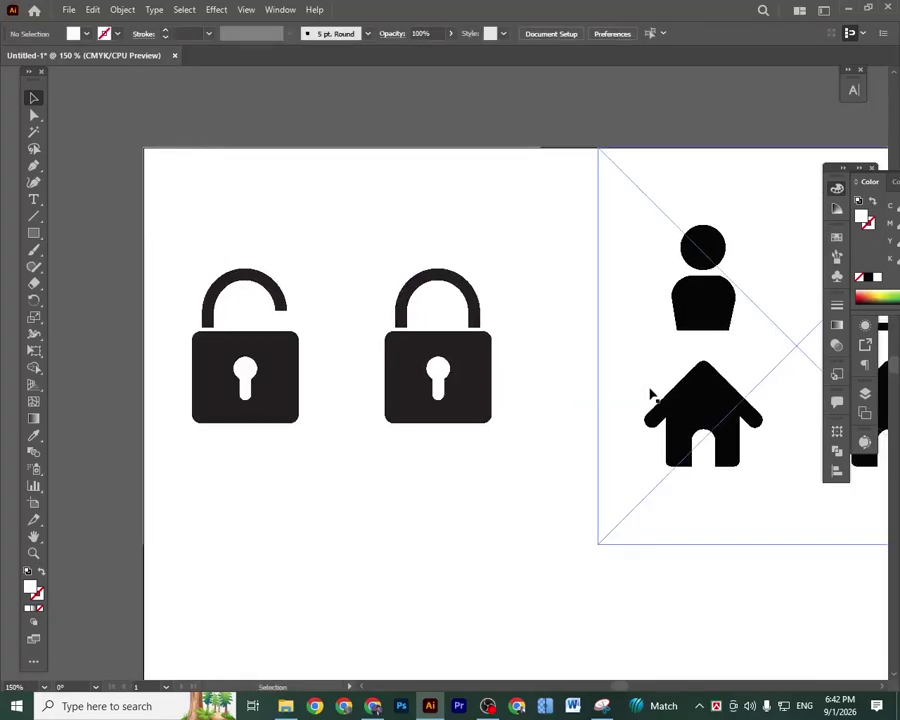
left_click(649, 392)
left_click(123, 12)
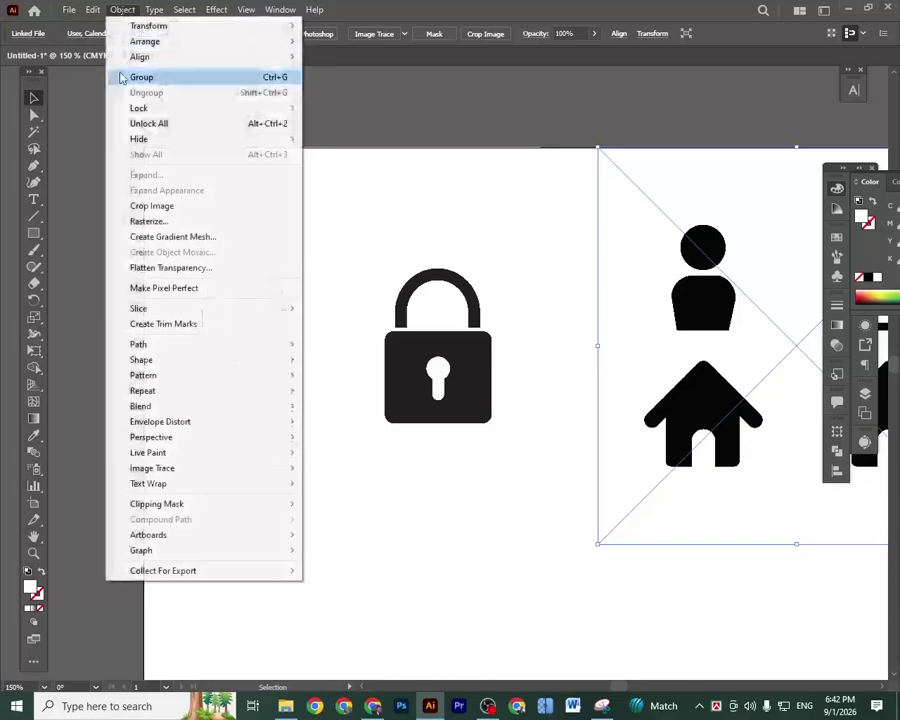
mouse_move(145, 108)
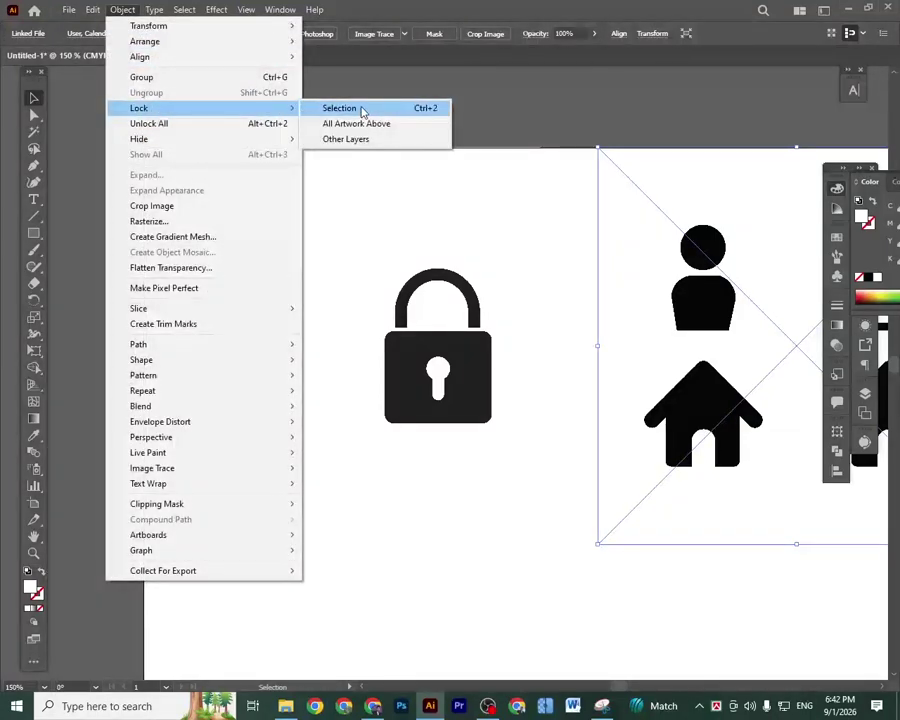
left_click(362, 110)
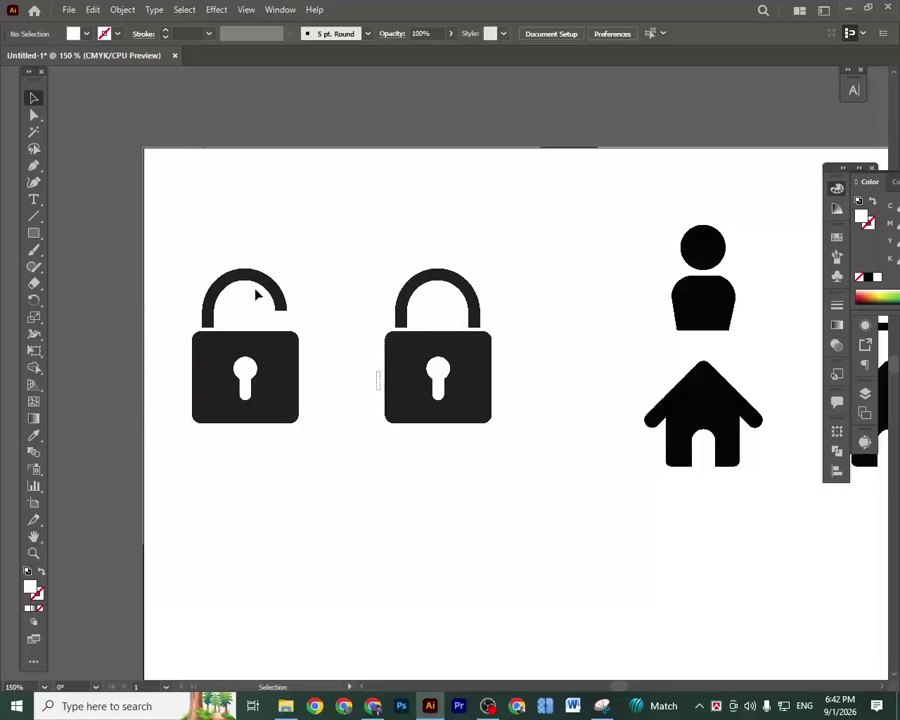
Draw a rectangle covering the body of the open padlock with the Rectangle tool and collapse the colour settings.
key("ctrl+equal")
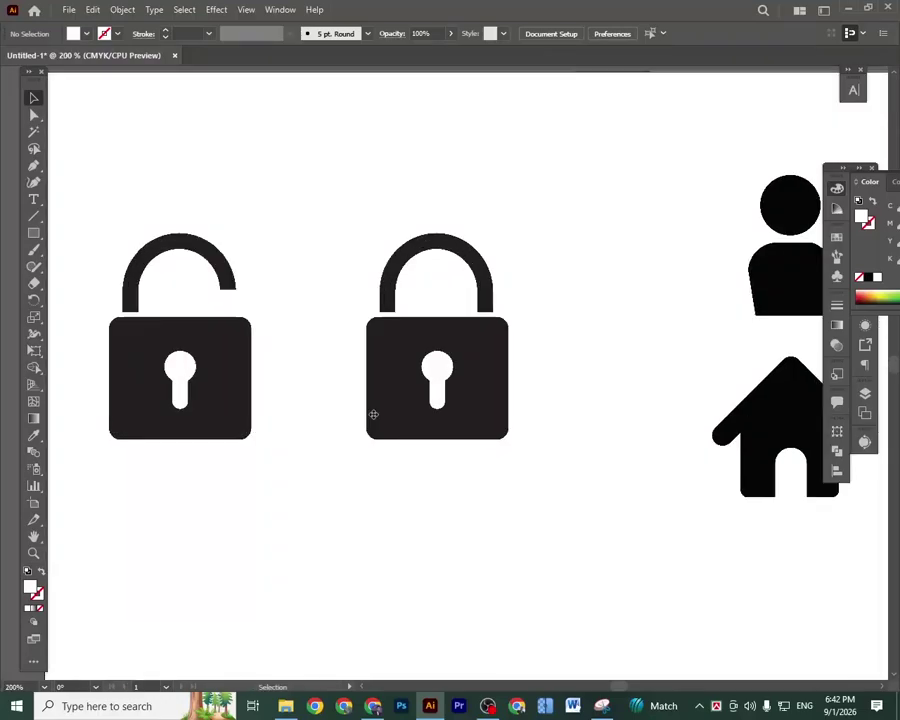
mouse_move(285, 301)
left_mouse_down()
mouse_move(380, 312)
mouse_move(294, 320)
left_mouse_up()
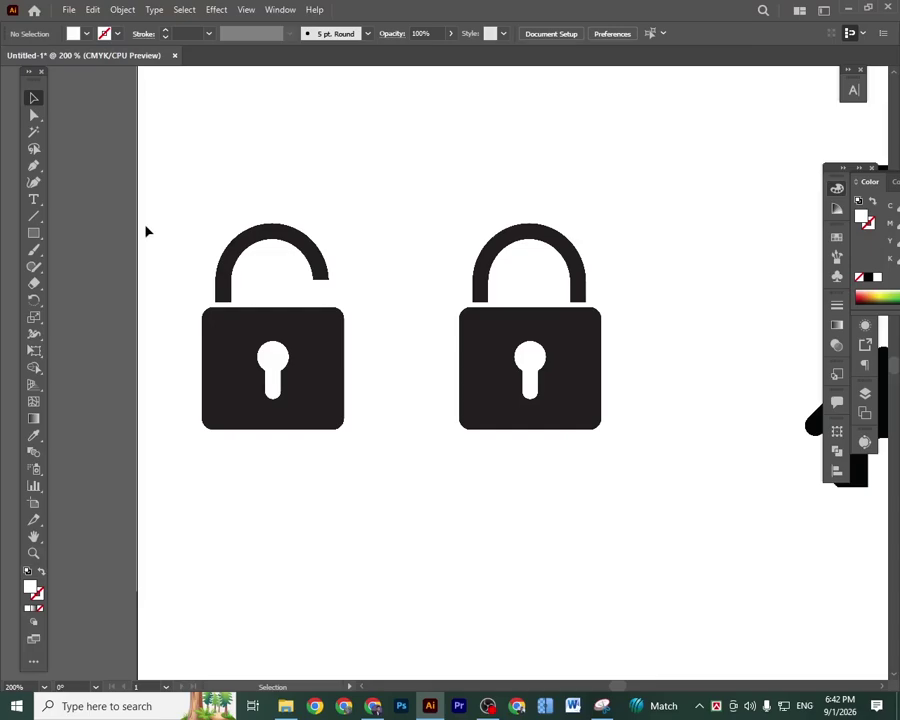
left_click(35, 236)
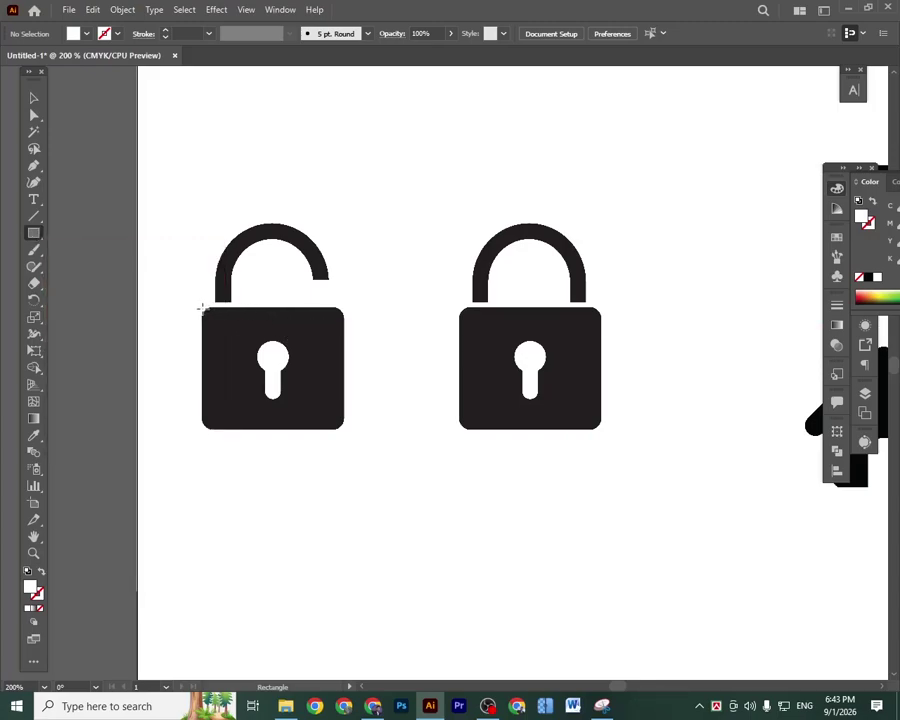
left_click_drag(200, 308, 346, 428)
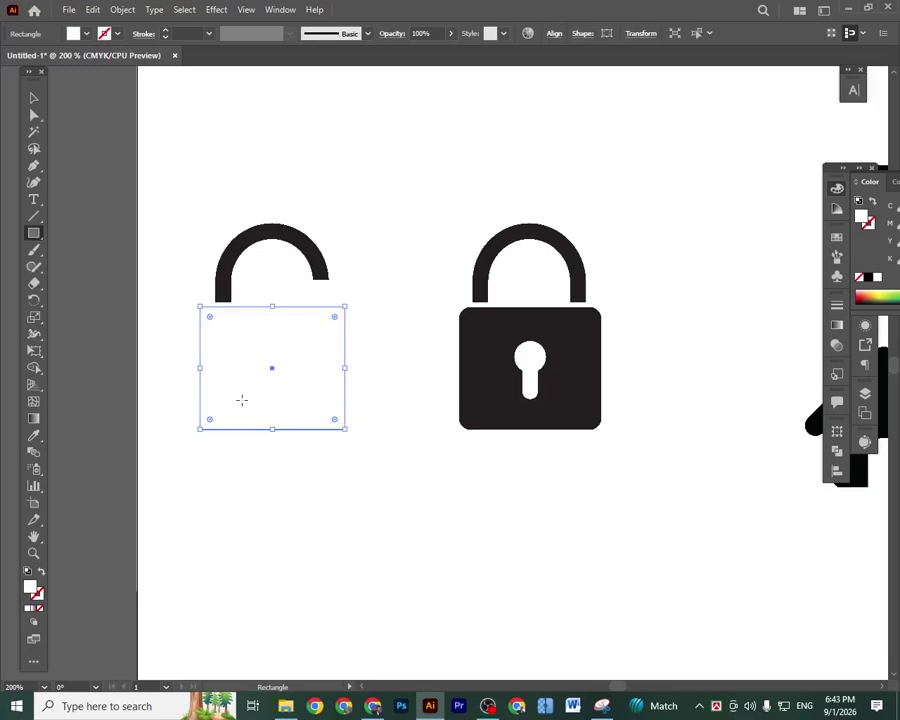
left_click(836, 187)
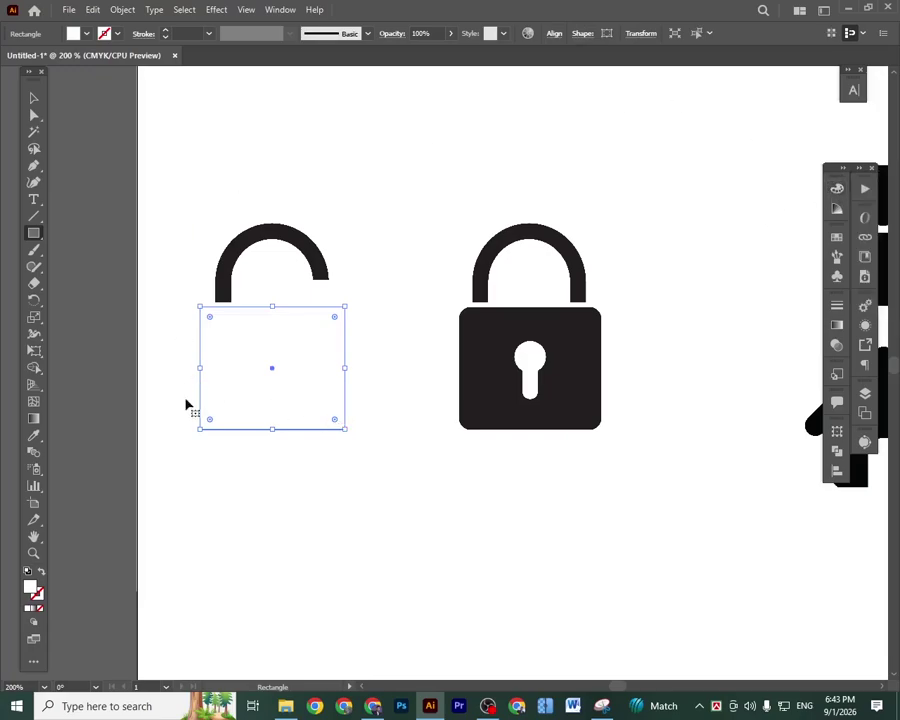
Give the padlock body rectangle no fill and a 4 pt magenta stroke (M 100), and fit its left edge to the reference body.
left_click(41, 572)
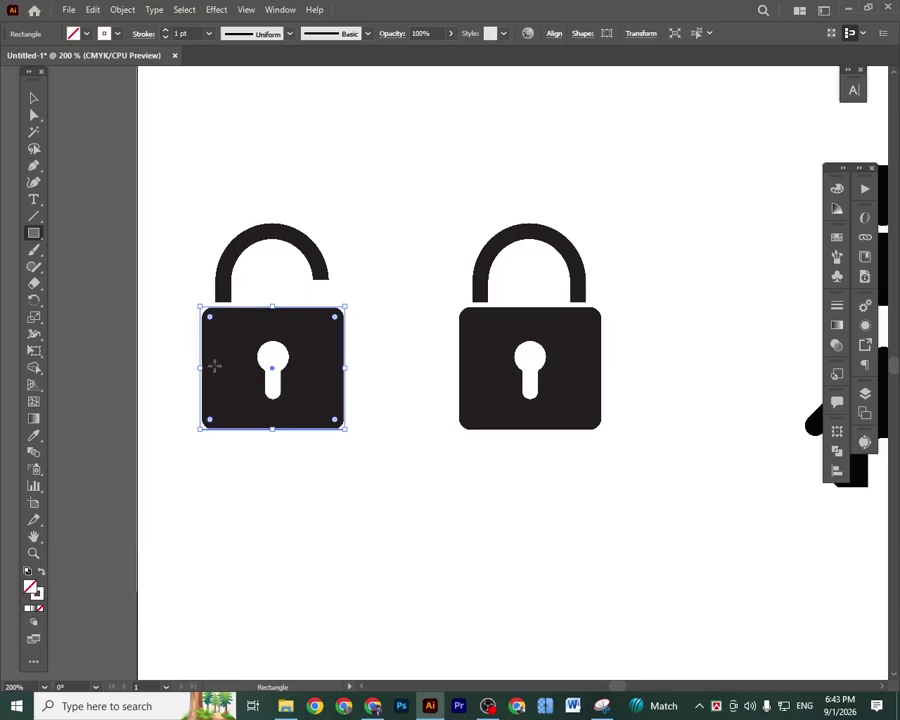
left_click_drag(203, 367, 205, 369)
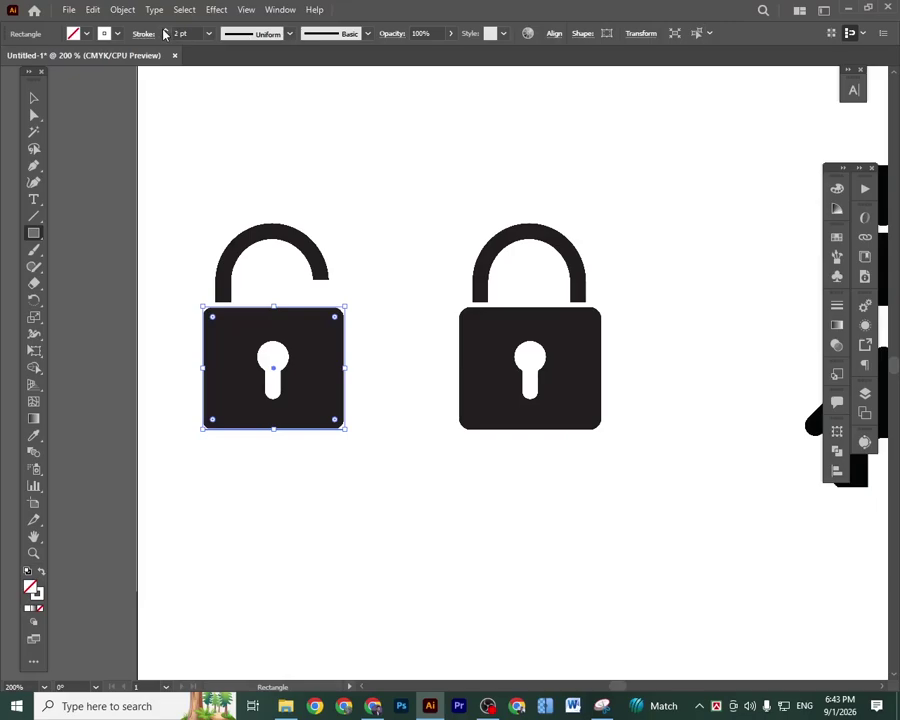
left_click(165, 30)
left_click(165, 30)
left_click(837, 188)
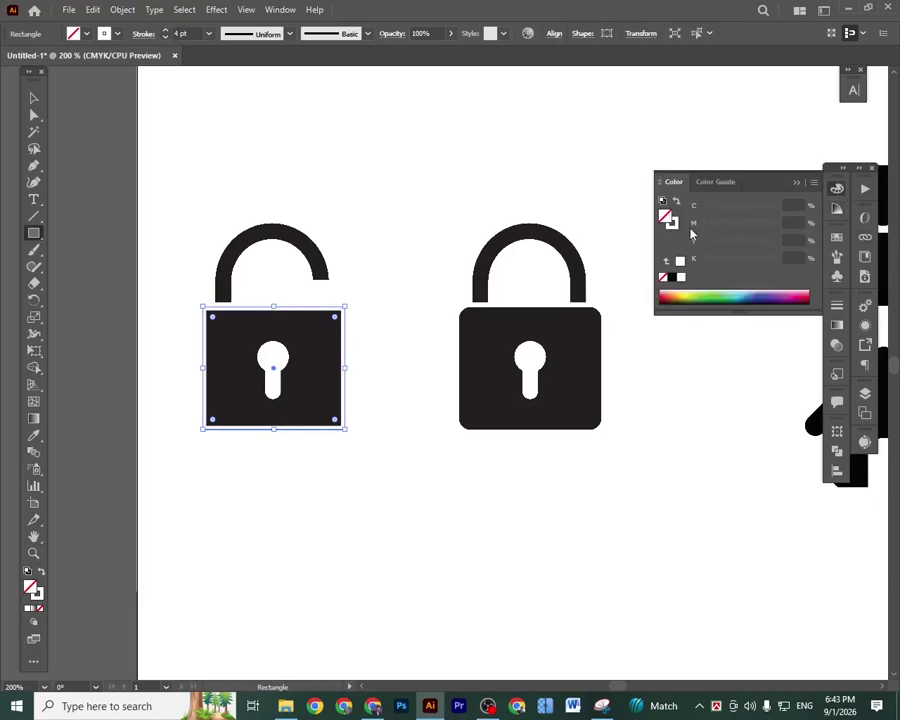
left_click(675, 230)
left_click(775, 224)
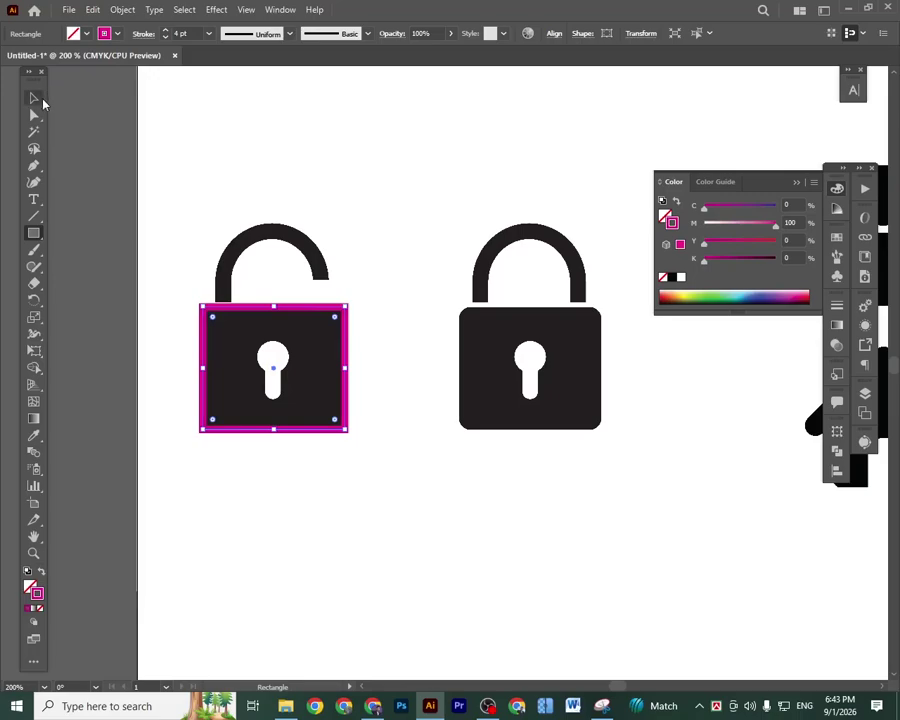
Round all four corners of the body rectangle slightly to match the reference padlock, and deselect it.
left_click(33, 98)
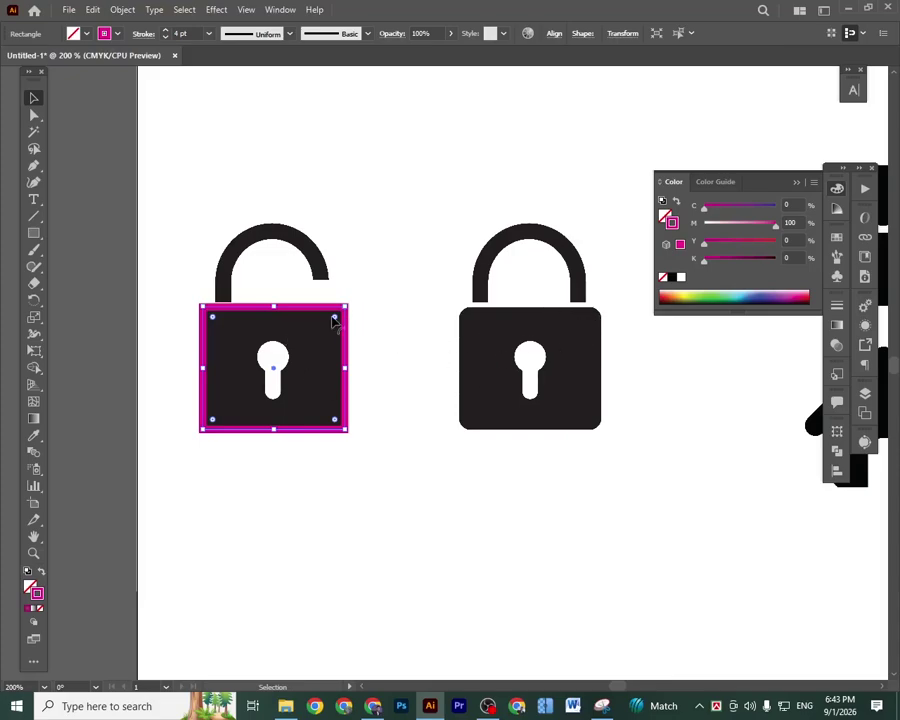
left_click_drag(336, 320, 333, 317)
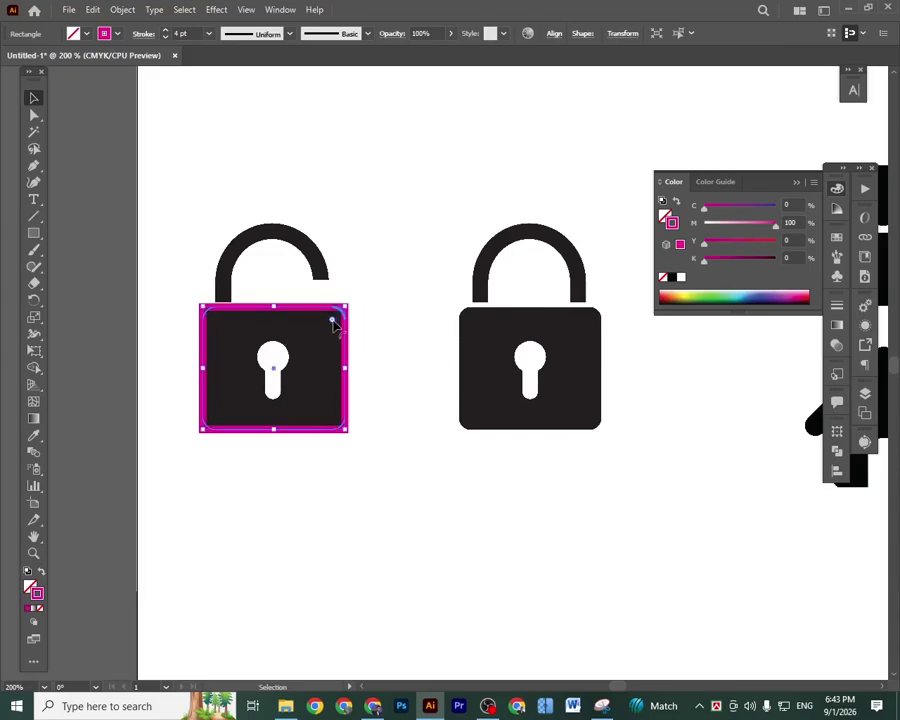
left_click(381, 480)
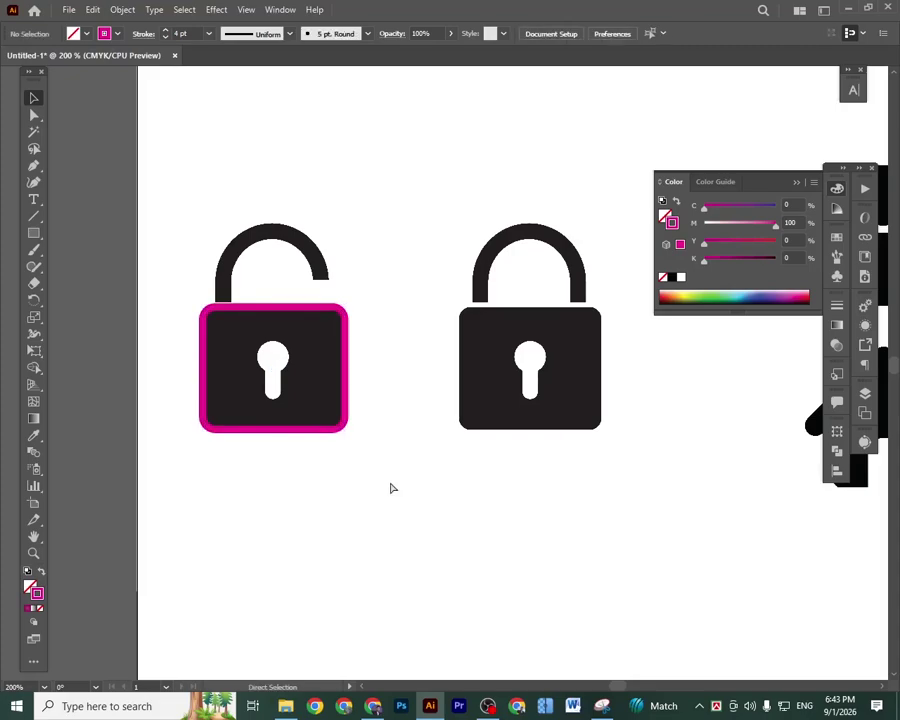
Draw a circle from the centre of the keyhole's round head with the Ellipse tool and swap its magenta stroke to a fill.
key("space")
mouse_move(358, 454)
left_mouse_down()
mouse_move(386, 472)
mouse_move(370, 470)
left_mouse_up()
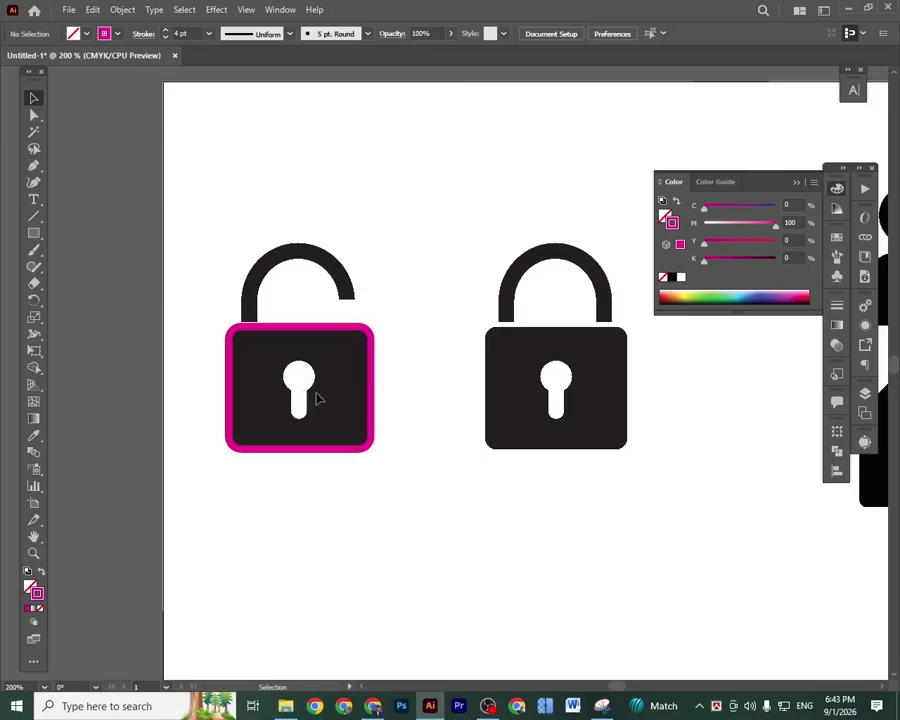
left_click_drag(33, 232, 84, 268)
scroll(304, 388, "up", 2)
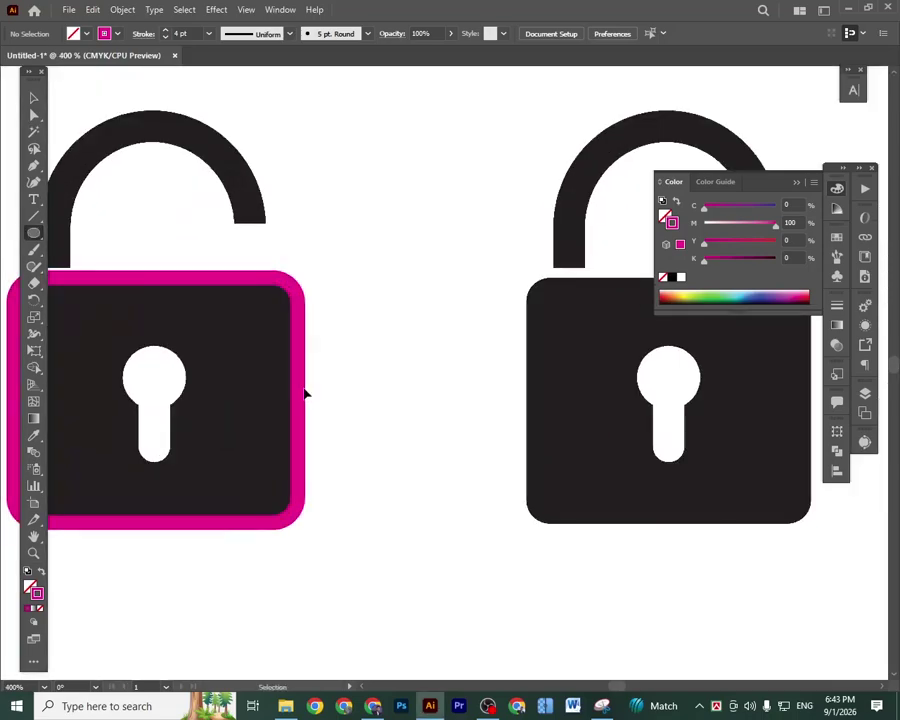
scroll(288, 396, "left", 2)
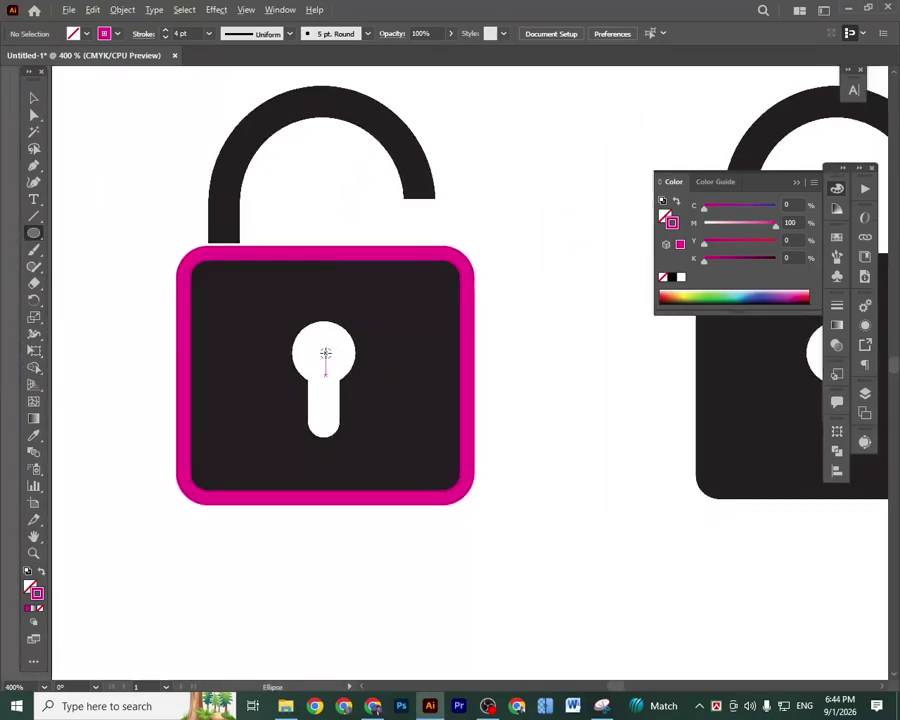
left_click_drag(325, 352, 351, 379)
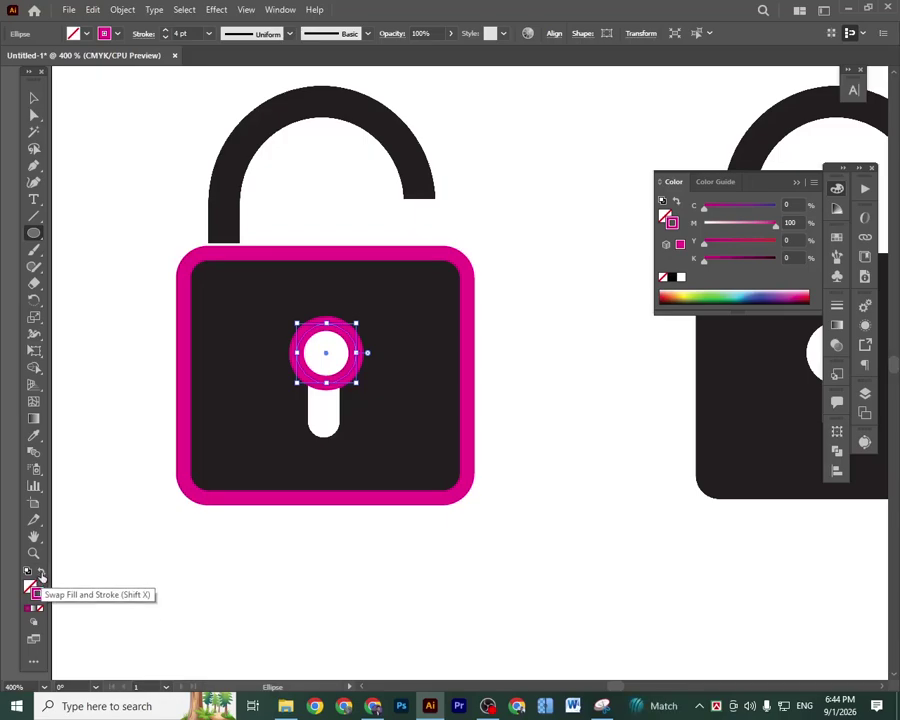
left_click(41, 573)
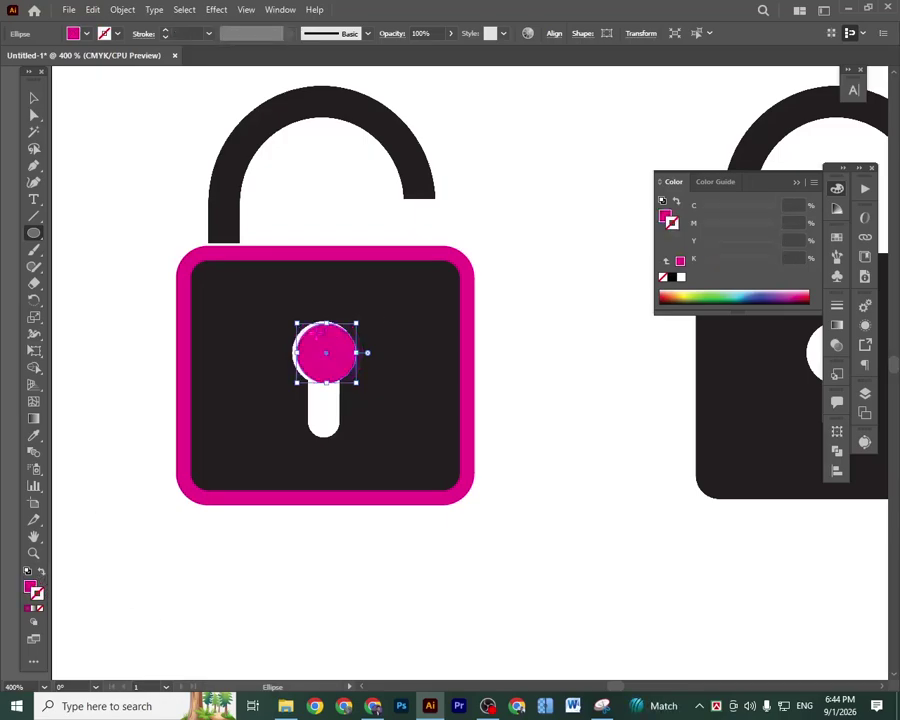
Enlarge the magenta circle to about 16 pt and position it over the round head of the keyhole.
key("ctrl+equal")
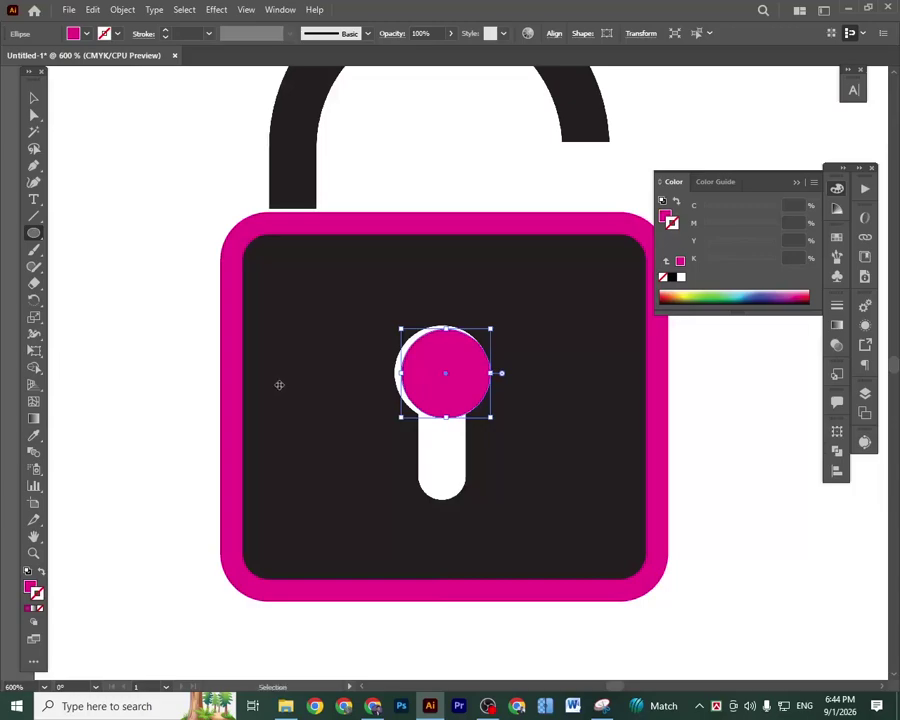
left_click_drag(412, 368, 427, 377)
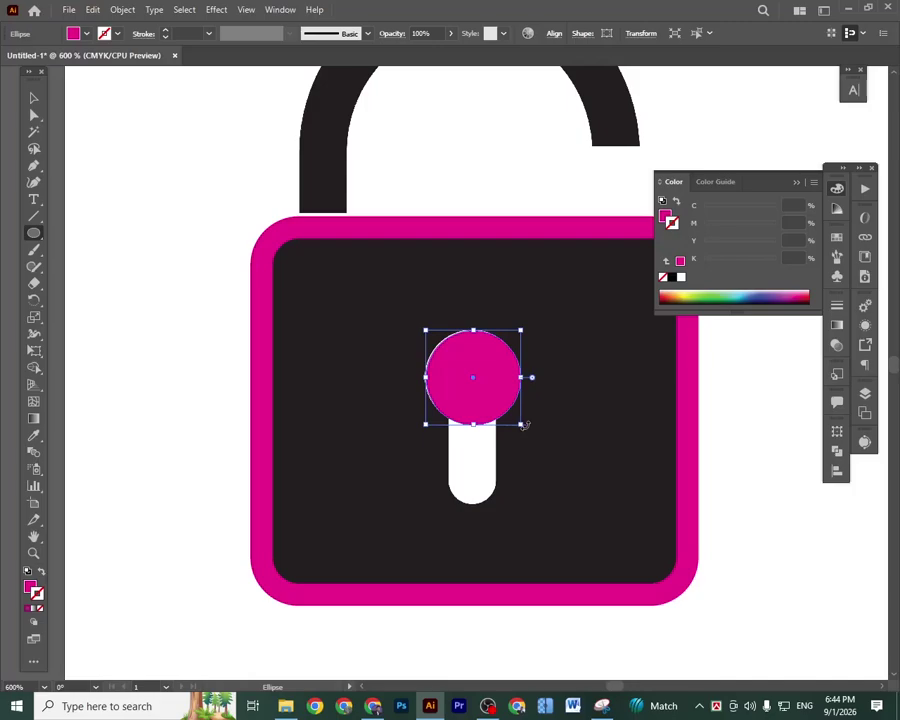
key("Left")
left_click_drag(558, 394, 507, 401)
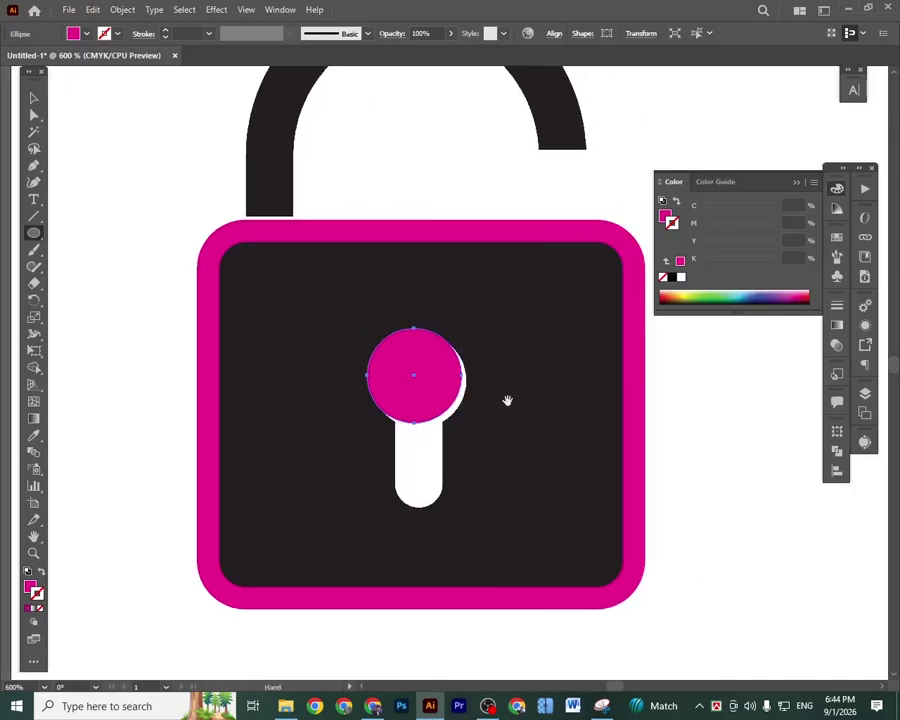
left_click(434, 409)
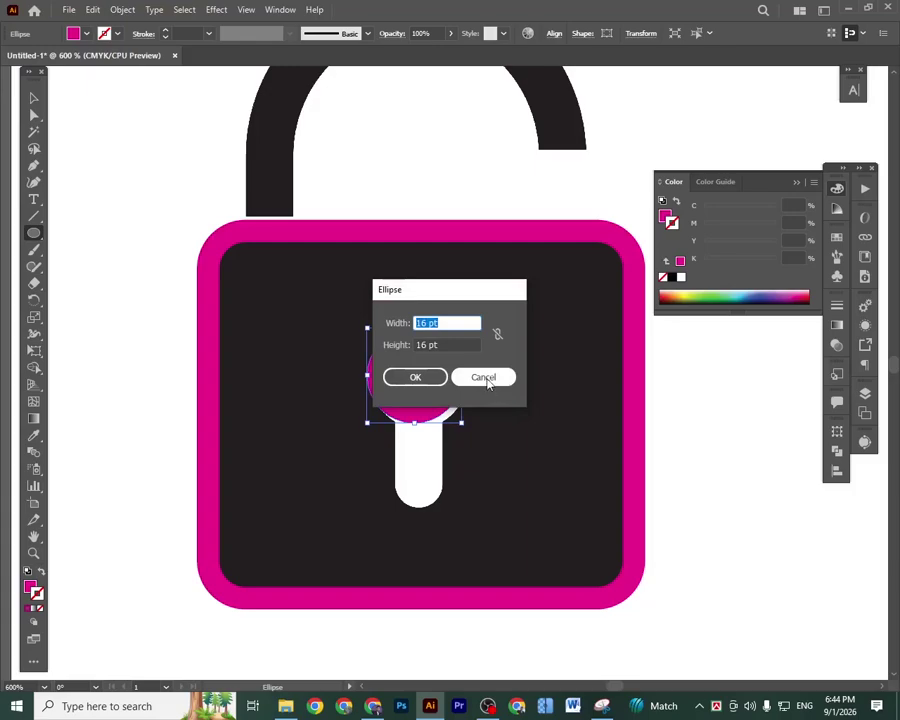
left_click(484, 376)
left_click(33, 97)
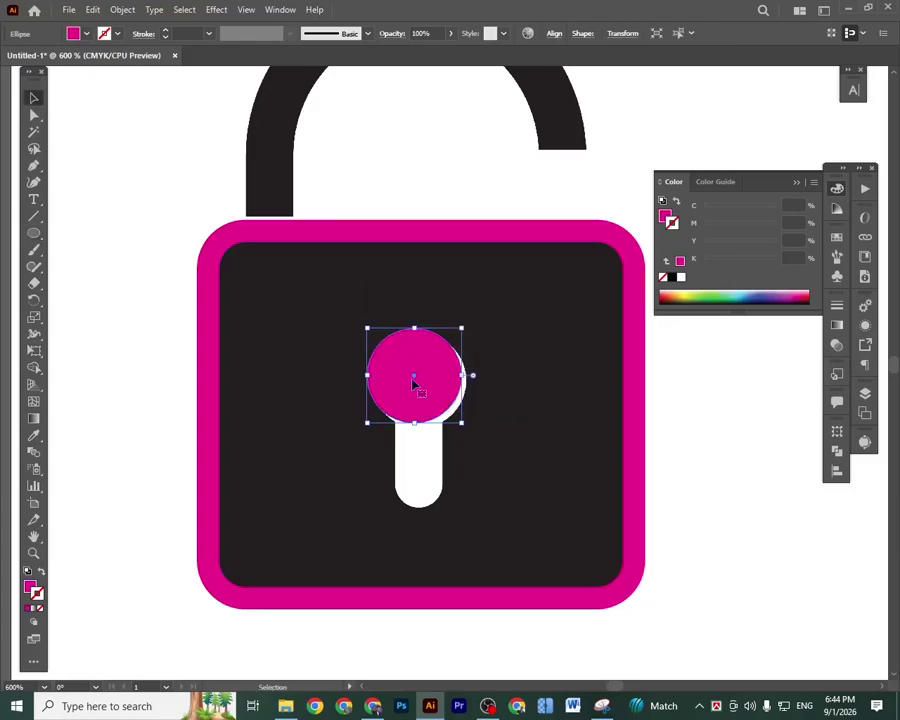
left_click_drag(427, 402, 430, 403)
left_click(512, 469)
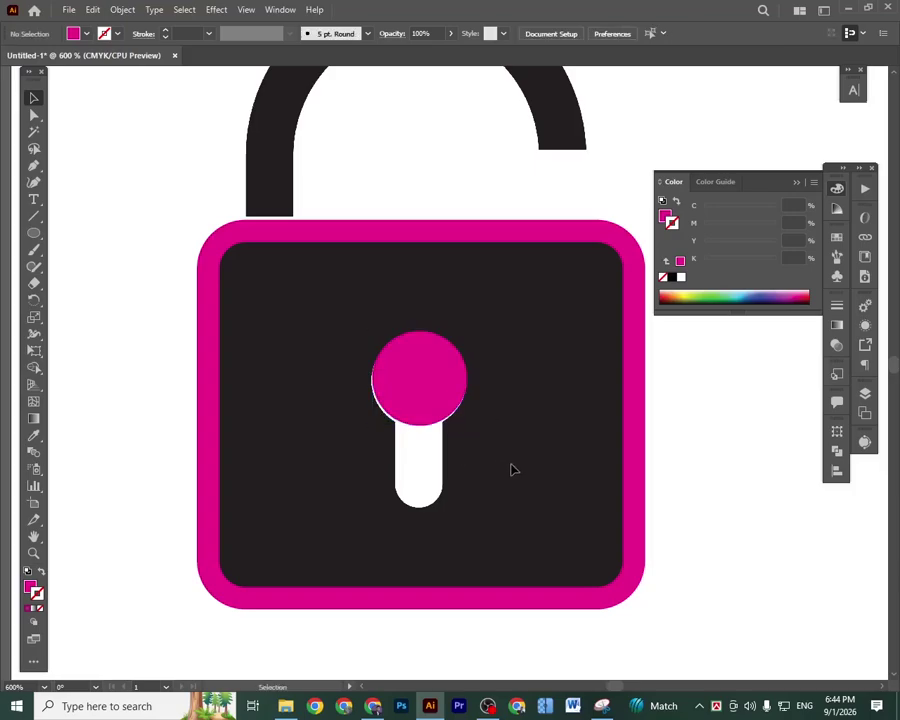
left_click(437, 405)
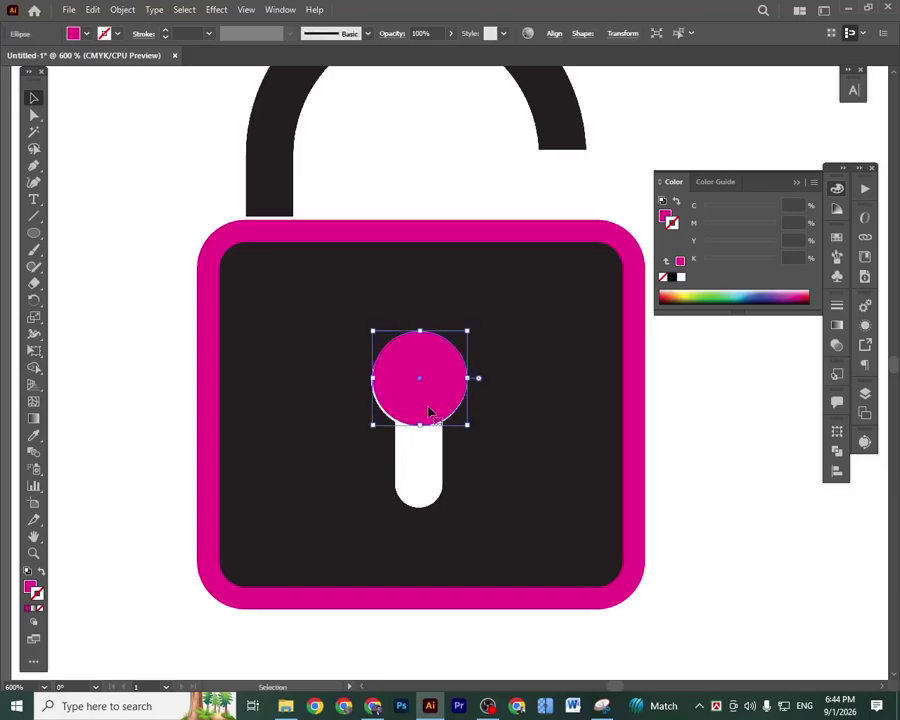
left_click(696, 492)
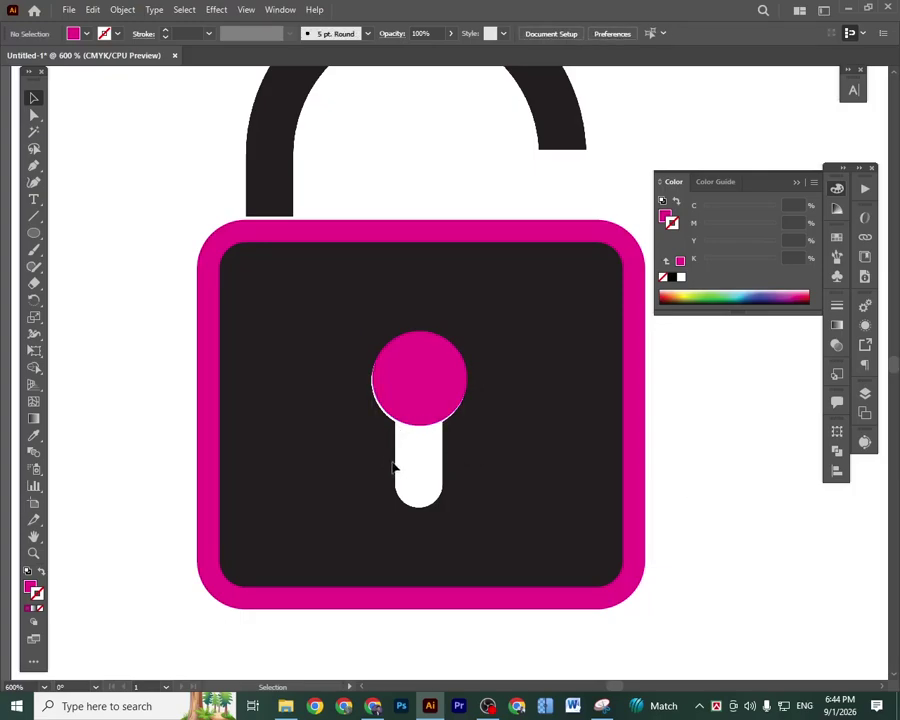
Draw a magenta rectangle over the keyhole's lower slot and fully round its corners into a pill shape.
right_click(33, 234)
left_click(97, 236)
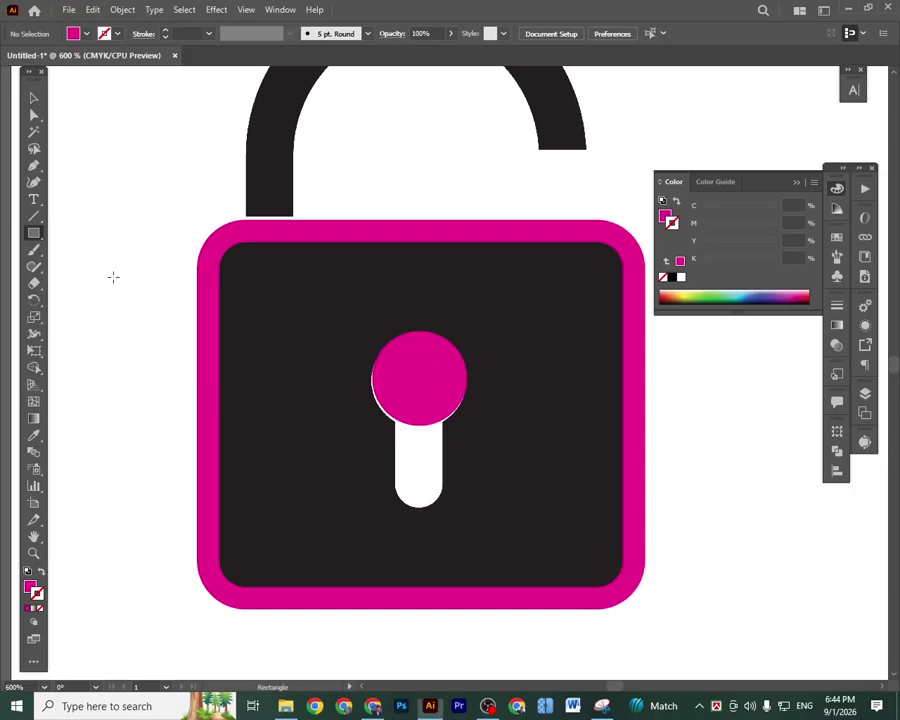
left_click_drag(391, 400, 441, 498)
left_click(33, 97)
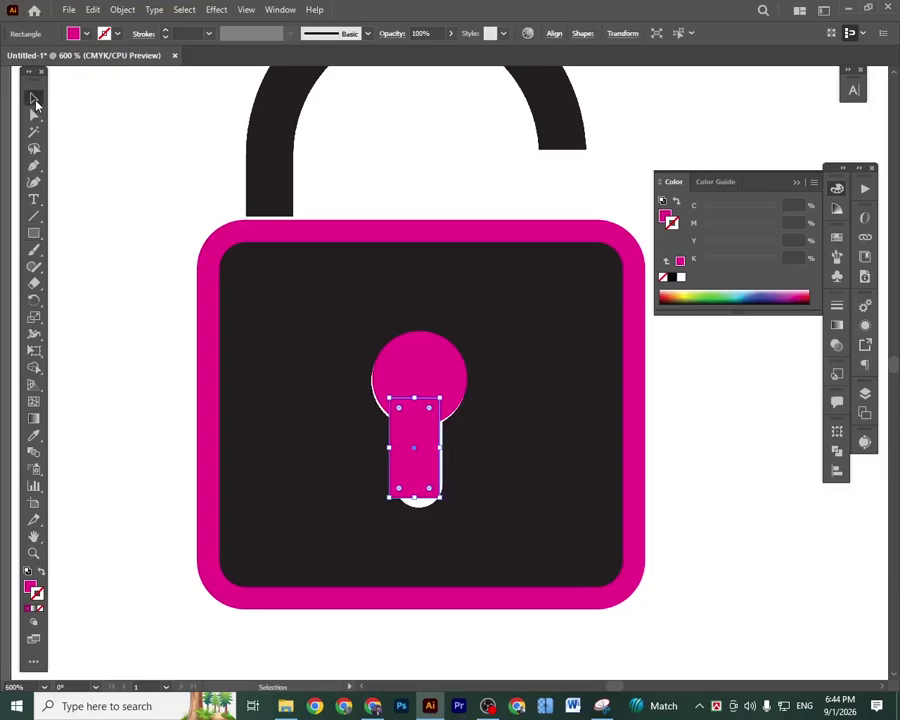
left_click_drag(399, 489, 416, 368)
left_click(729, 560)
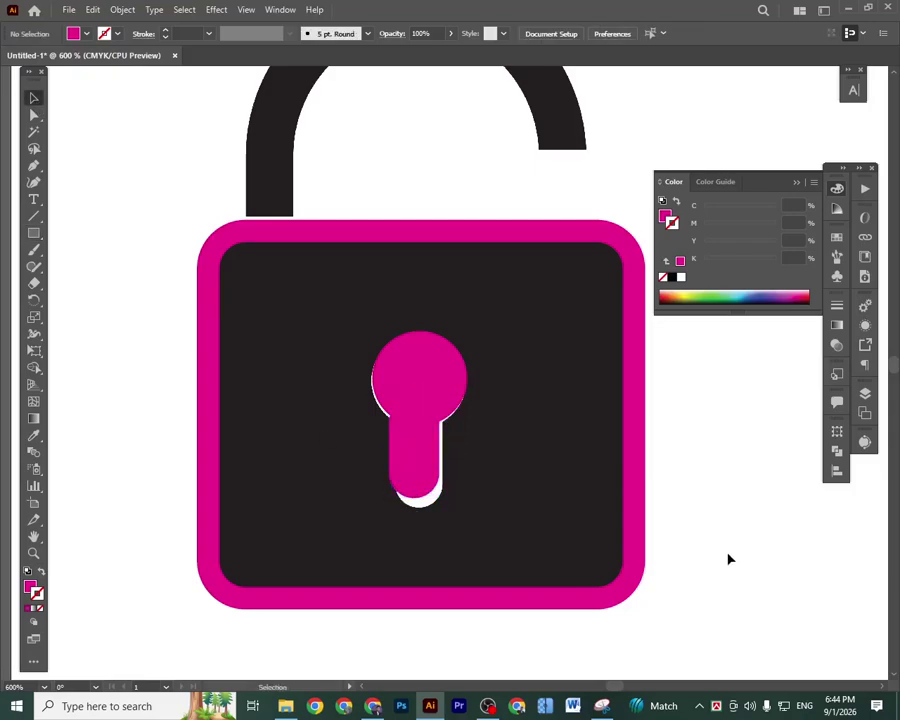
Select the keyhole circle and pill shape together and align them on their horizontal centres.
left_click(406, 460)
left_click(416, 379, "shift")
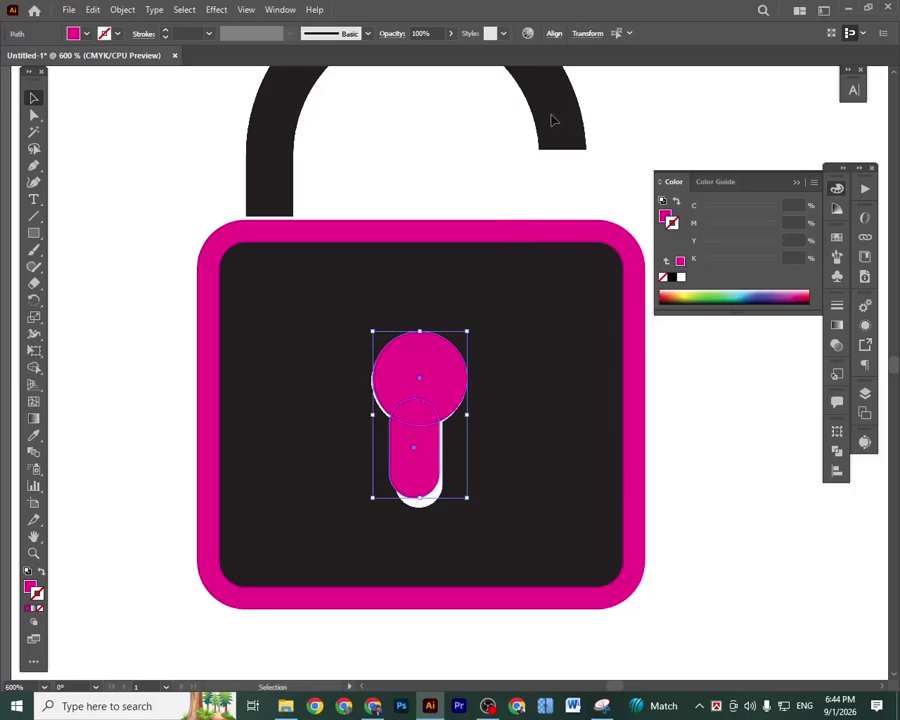
left_click(553, 34)
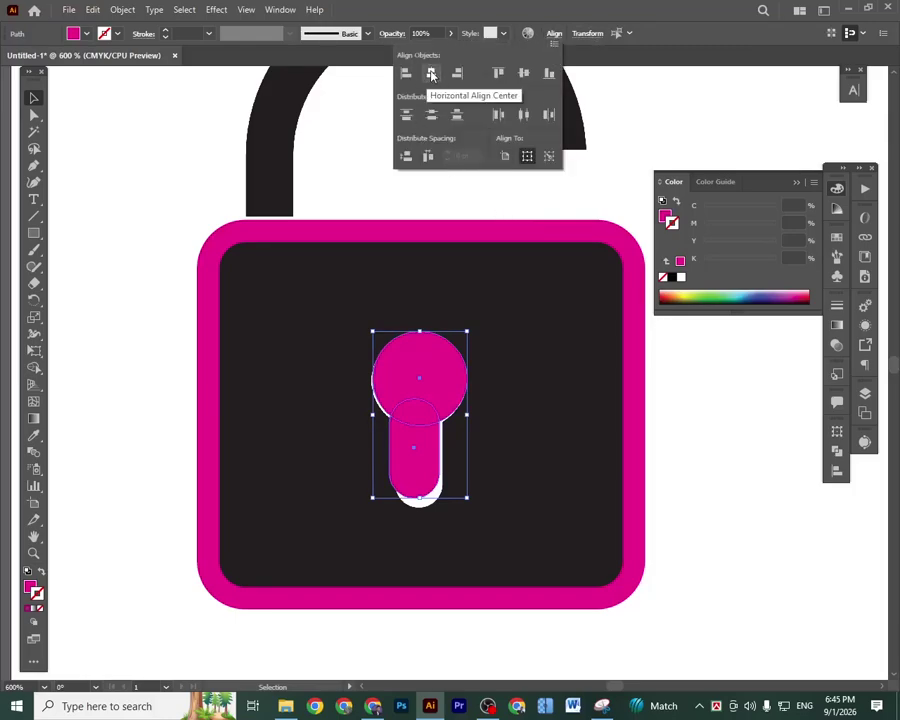
left_click(431, 75)
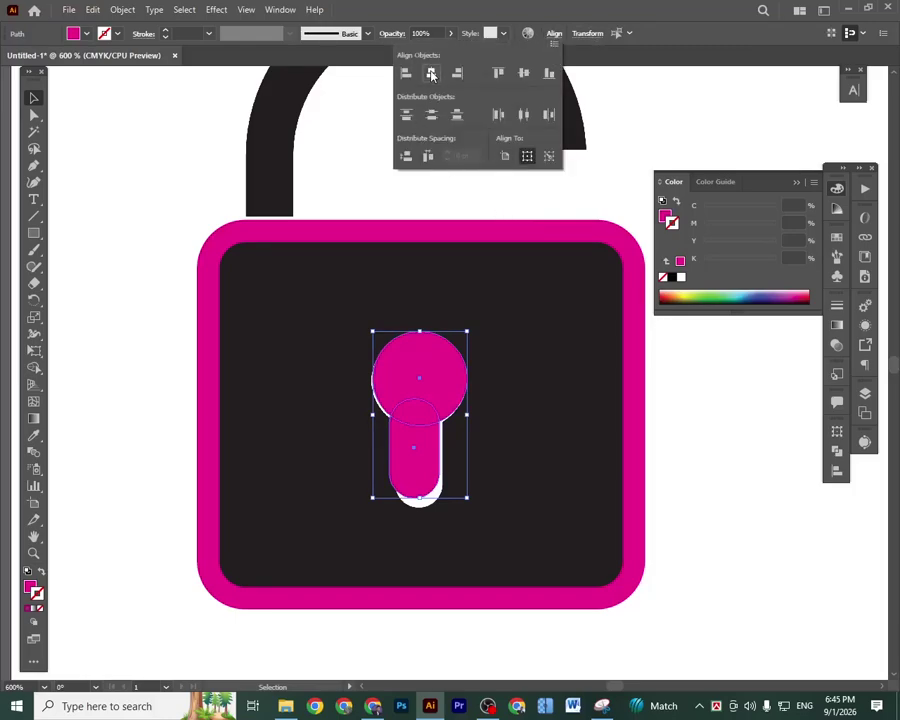
left_click(617, 548)
Nudge the aligned circle and pill shape together to fit over the reference keyhole, and deselect them.
key("Down")
key("Down")
key("Down")
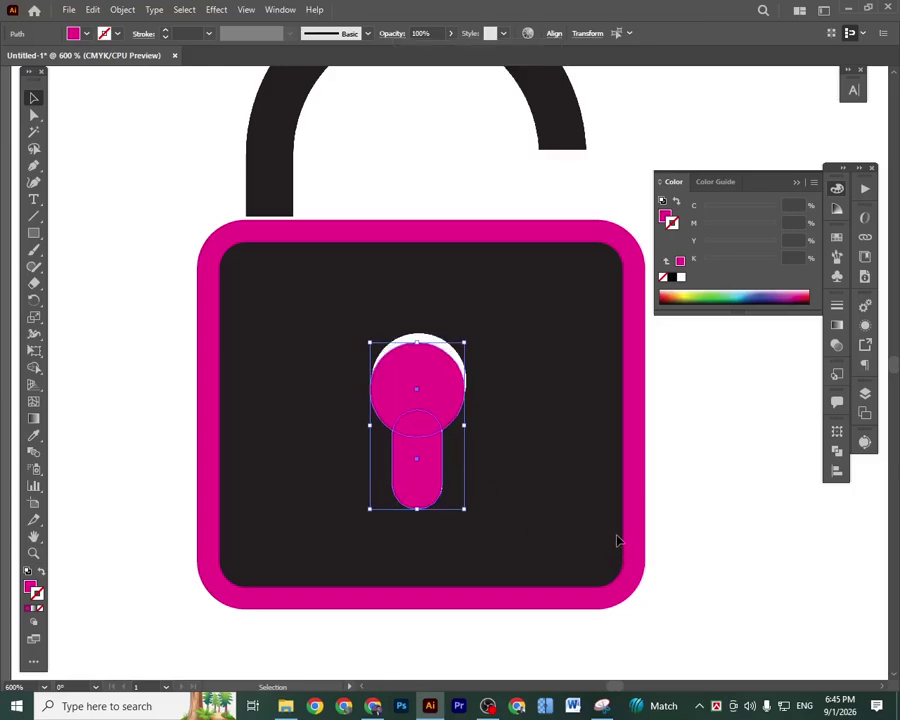
key("Right")
key("Up")
key("Up")
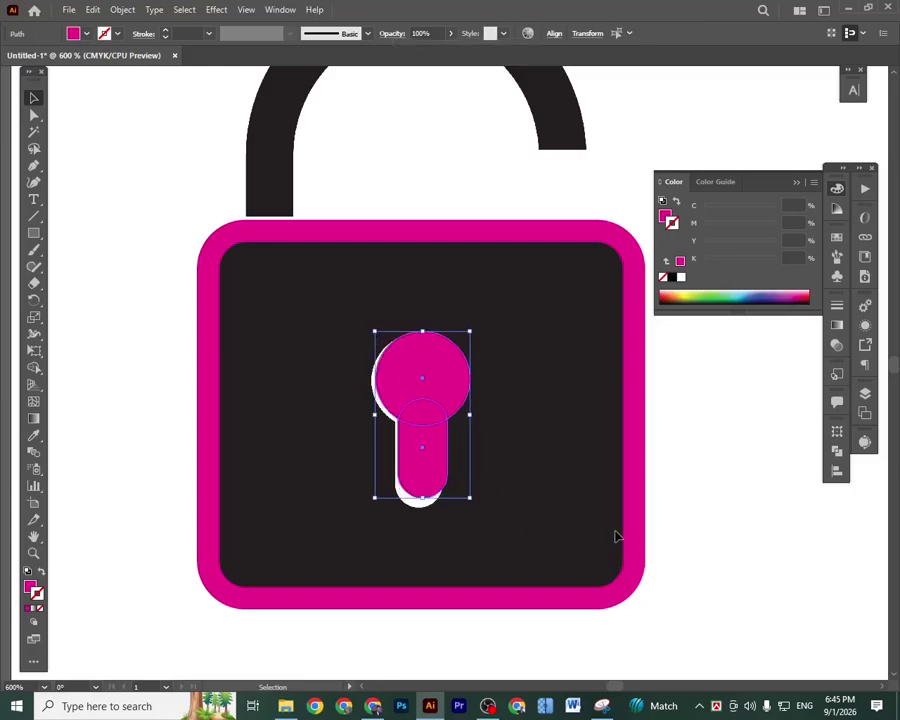
key("Left")
key("Down")
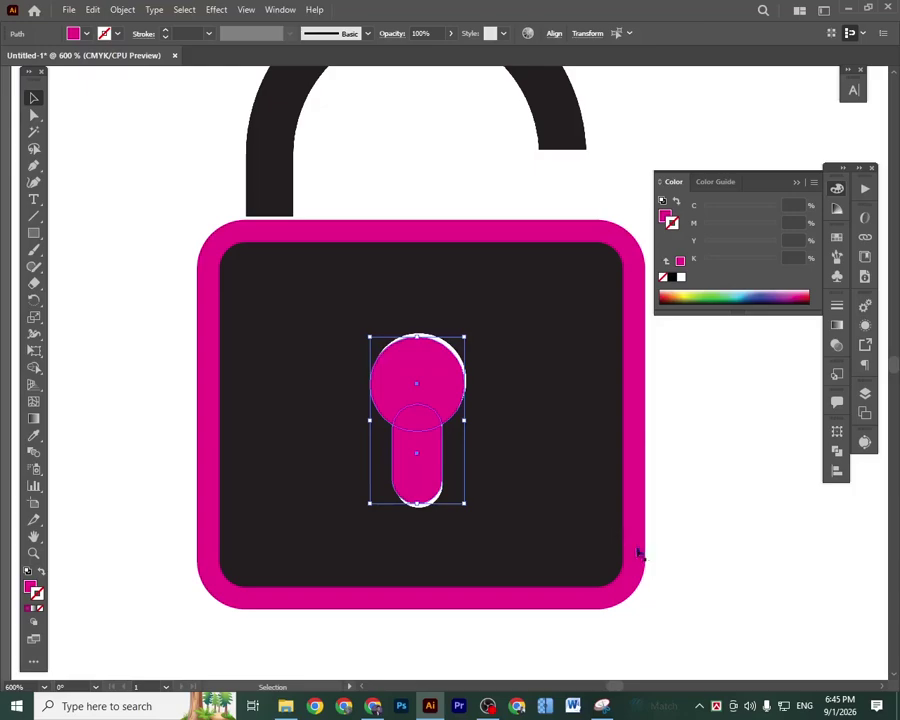
left_click(728, 468)
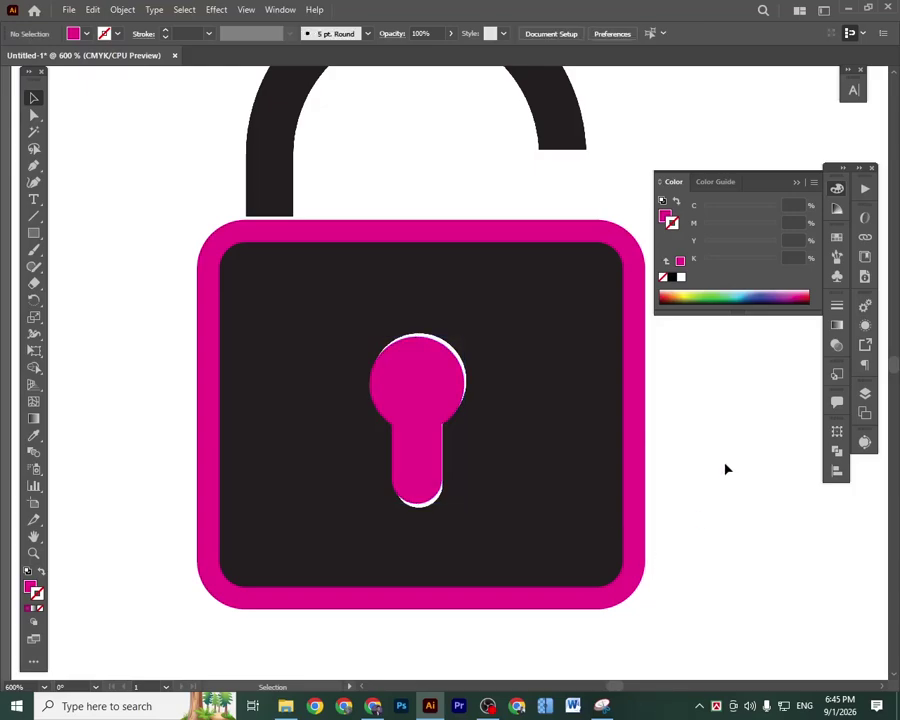
Unite the circle and pill shape into one keyhole shape with Pathfinder, and deselect it.
left_click(422, 463)
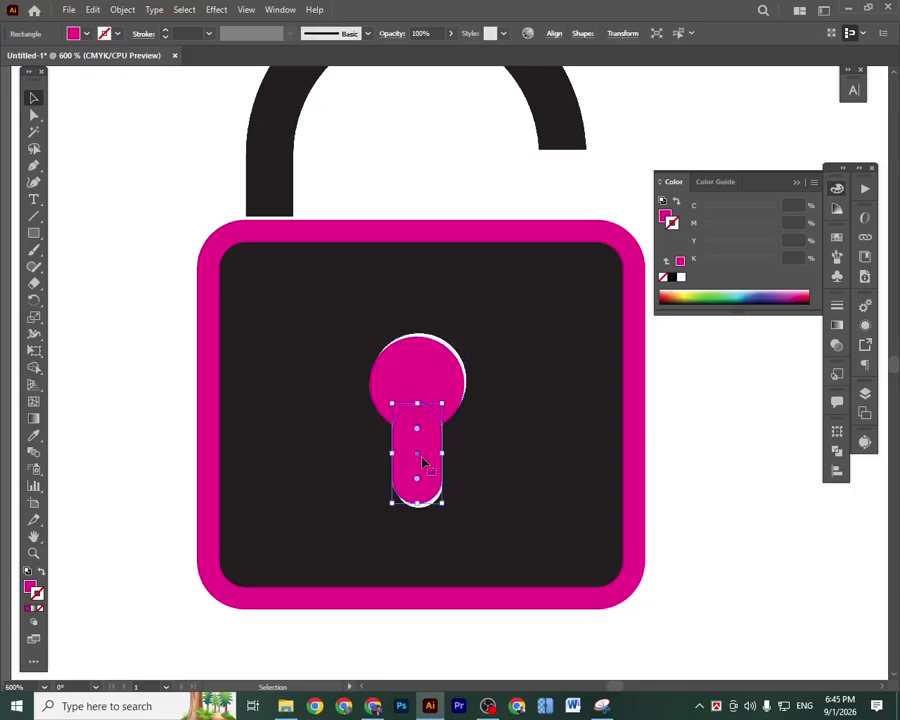
left_click(424, 376, "shift")
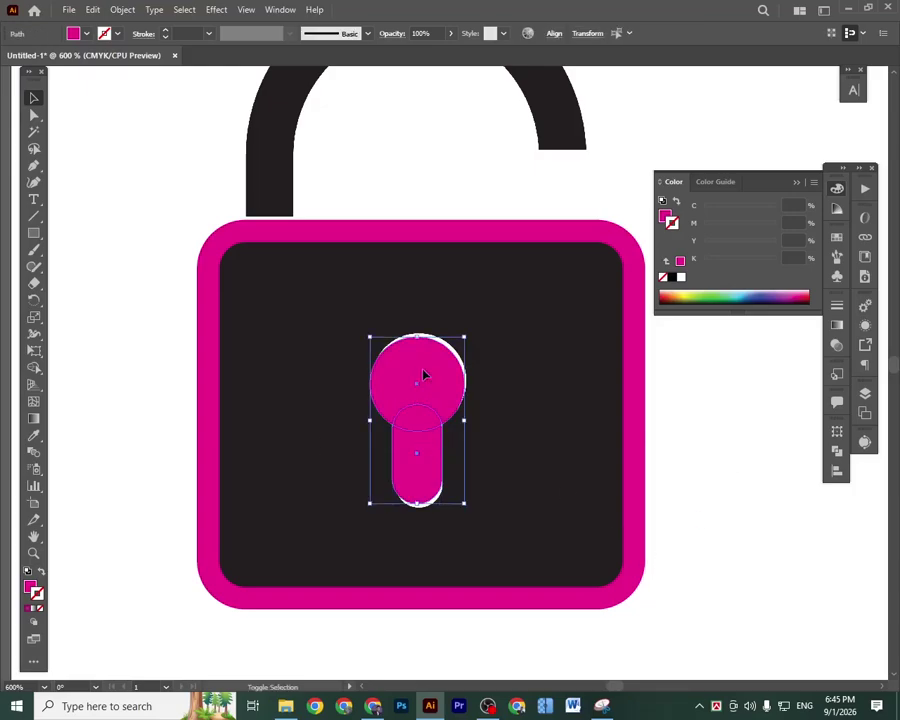
left_click(838, 453)
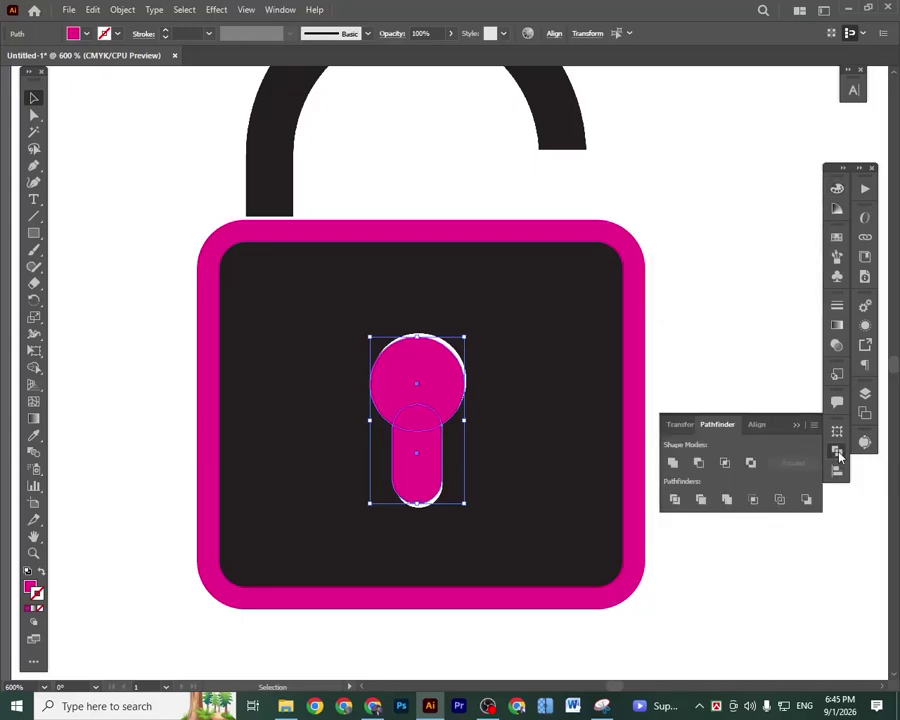
left_click(674, 464)
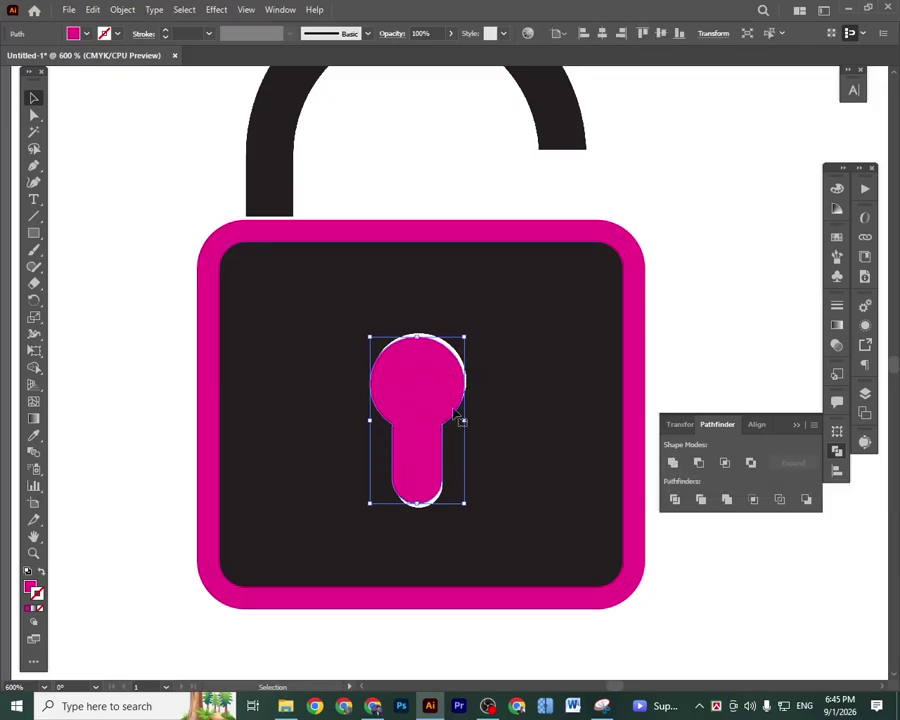
left_click(757, 318)
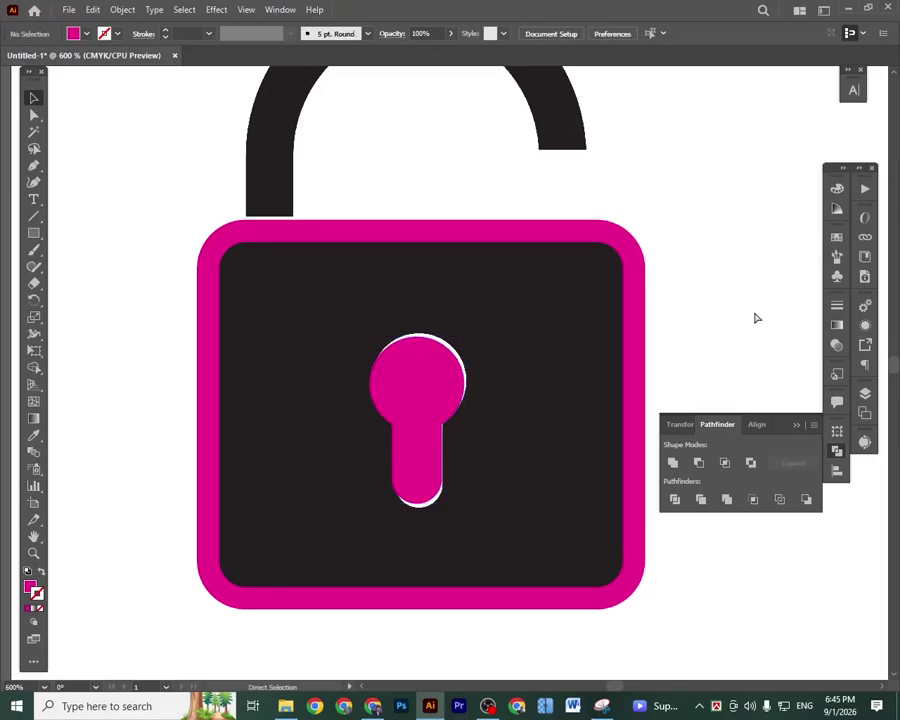
Draw a rectangle covering the reference shackle and swap its magenta fill for a magenta outline.
key("space")
left_click_drag(743, 309, 657, 374)
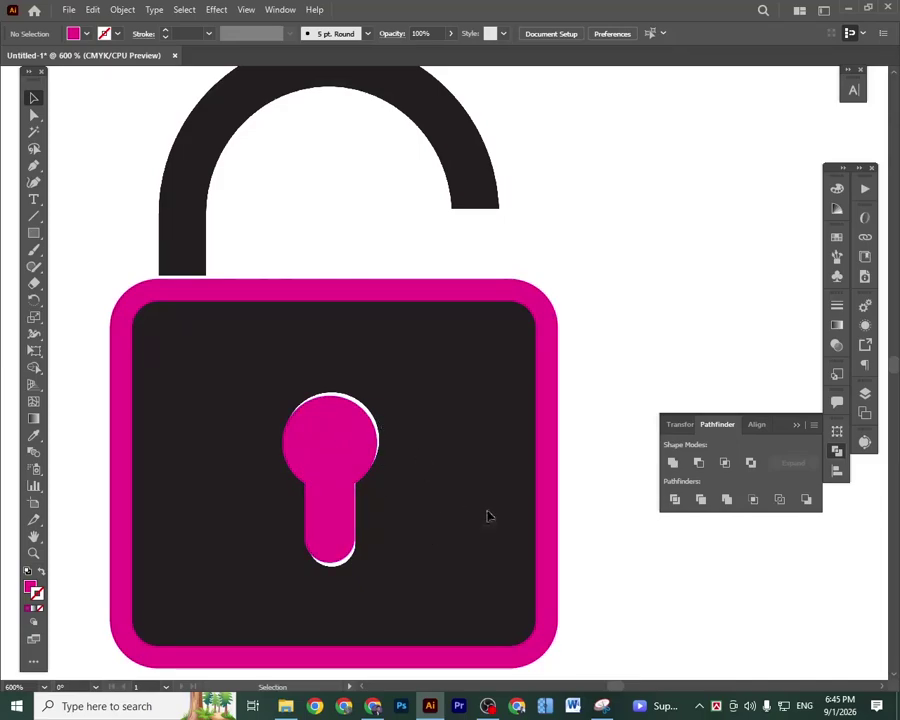
left_click_drag(341, 287, 356, 396)
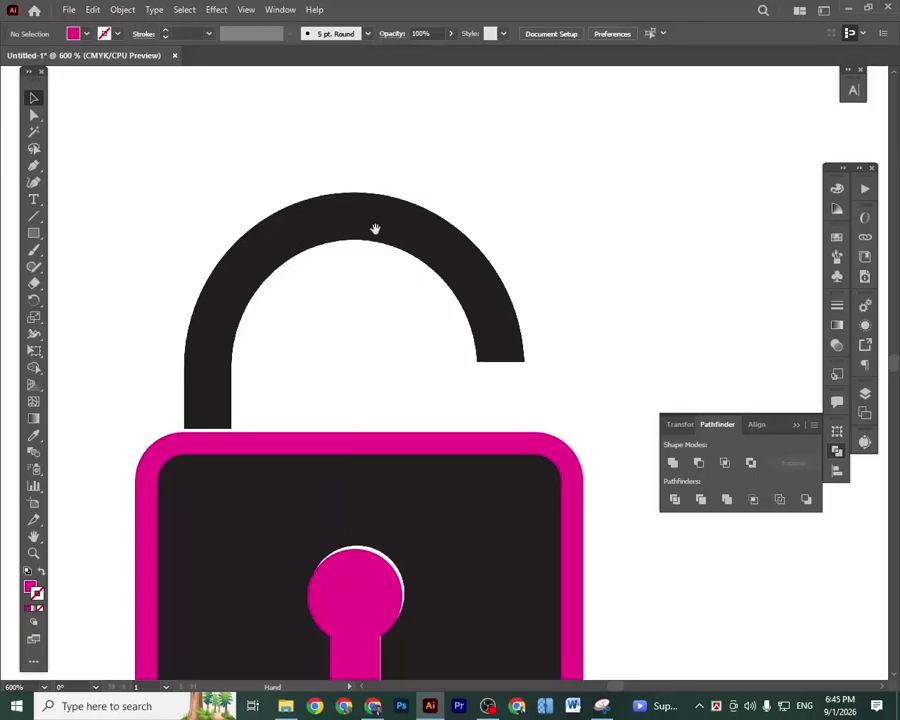
left_click(33, 233)
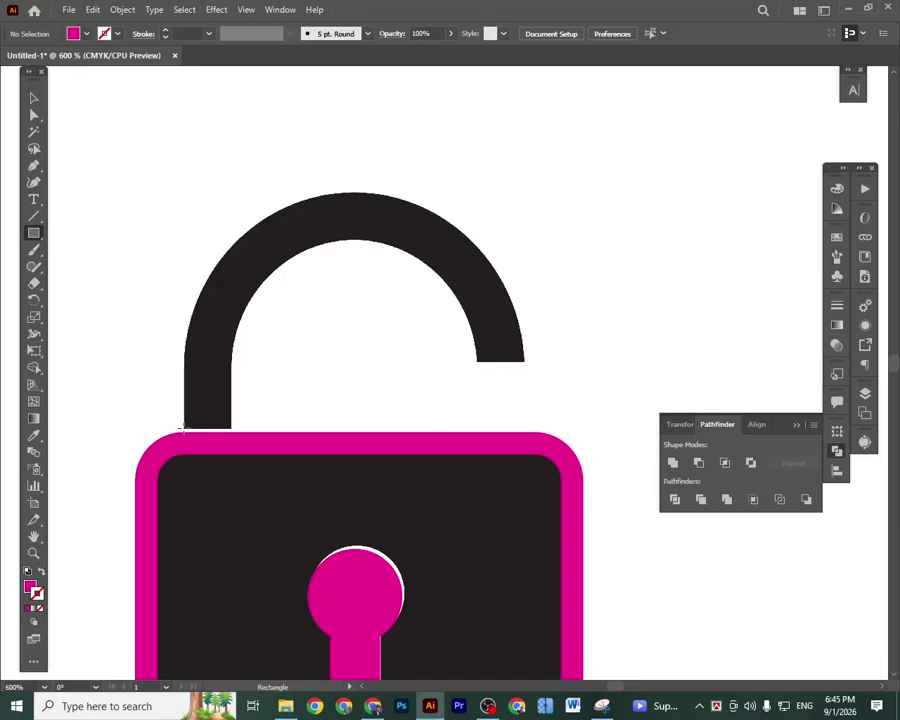
left_click_drag(183, 428, 528, 191)
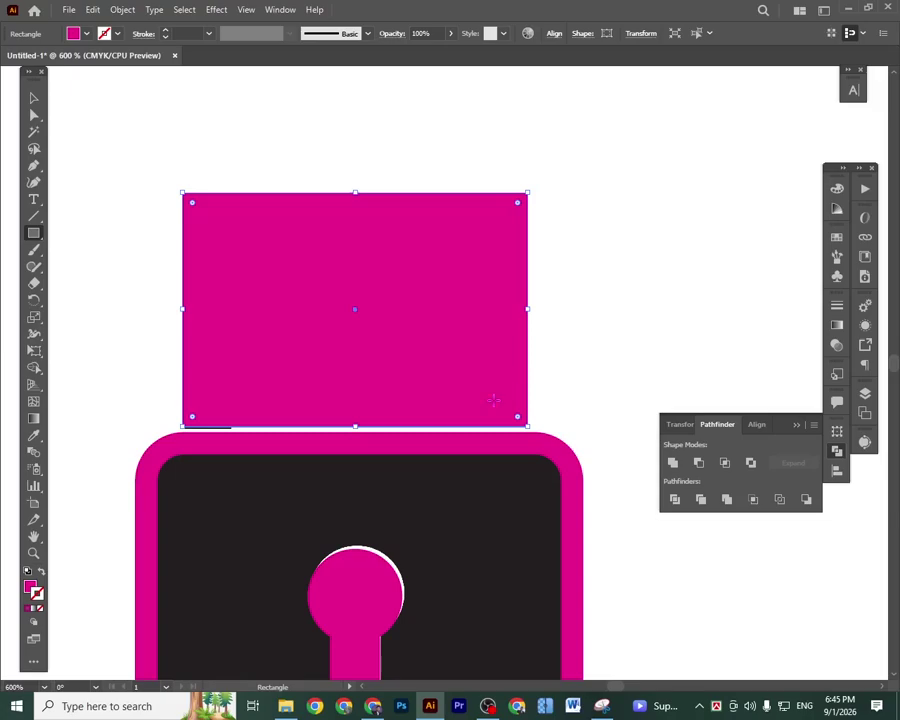
left_click(33, 97)
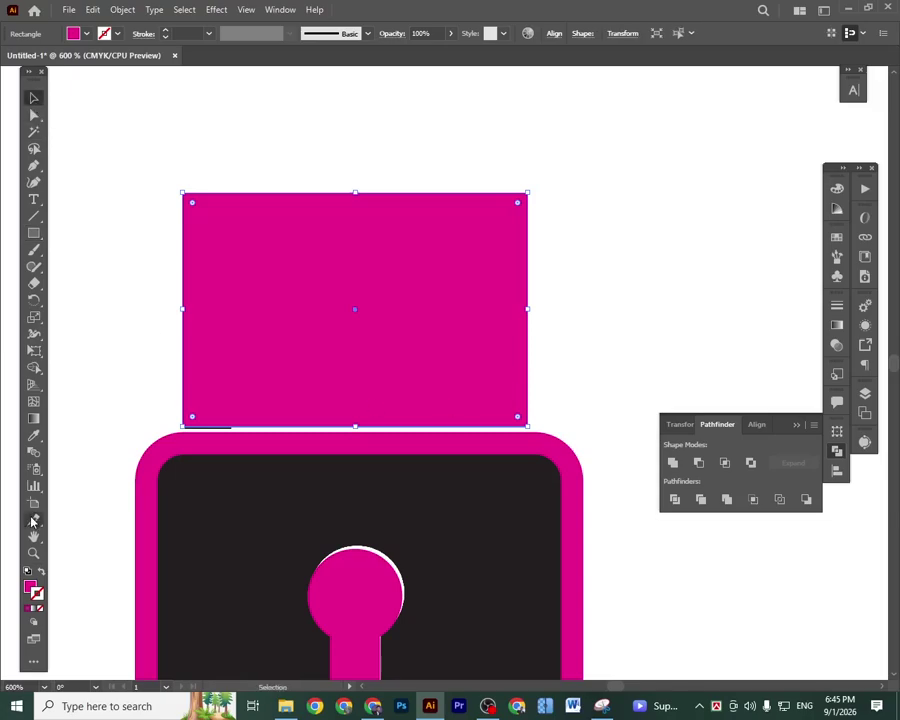
left_click(41, 575)
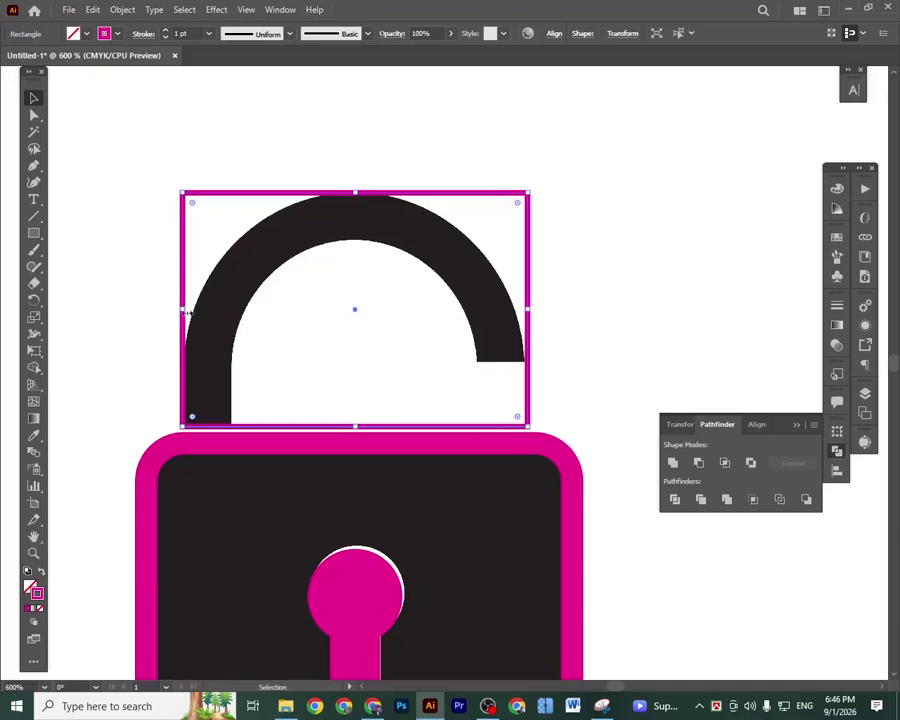
Narrow the shackle rectangle from both sides to follow the reference bar, set its stroke weight to 7 pt, and deselect it.
left_click_drag(187, 313, 202, 312)
left_click_drag(531, 313, 503, 321)
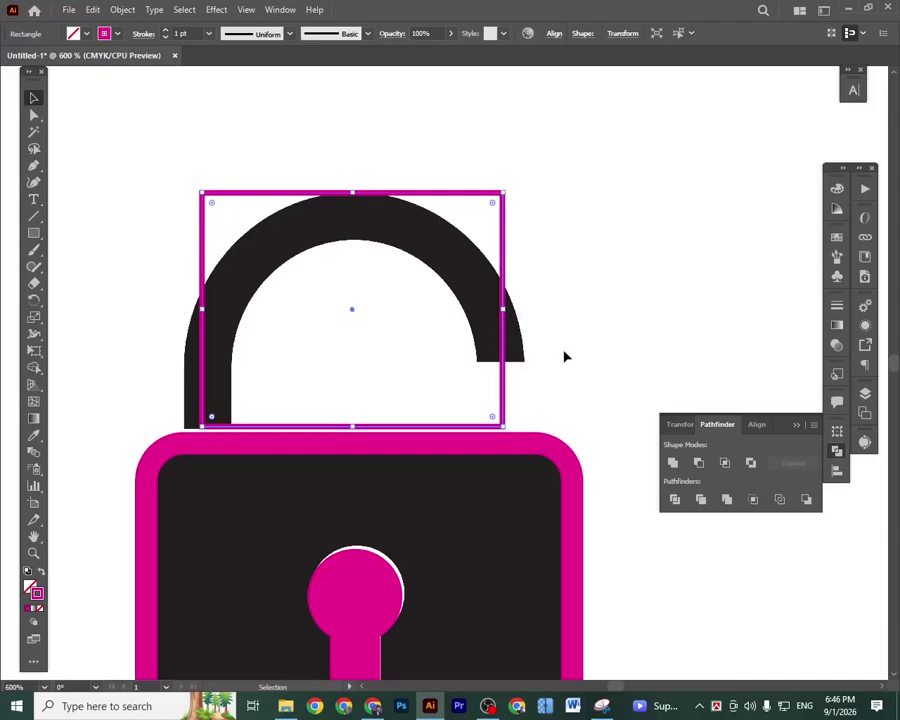
left_click(165, 31)
left_click(165, 31)
left_click(165, 31)
left_click(165, 31)
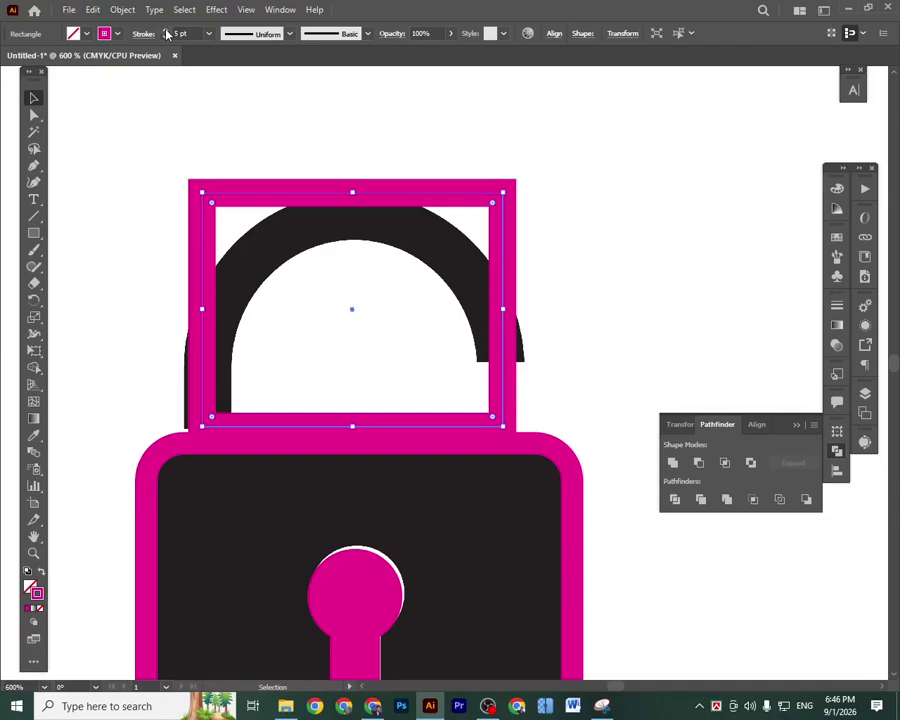
left_click(166, 32)
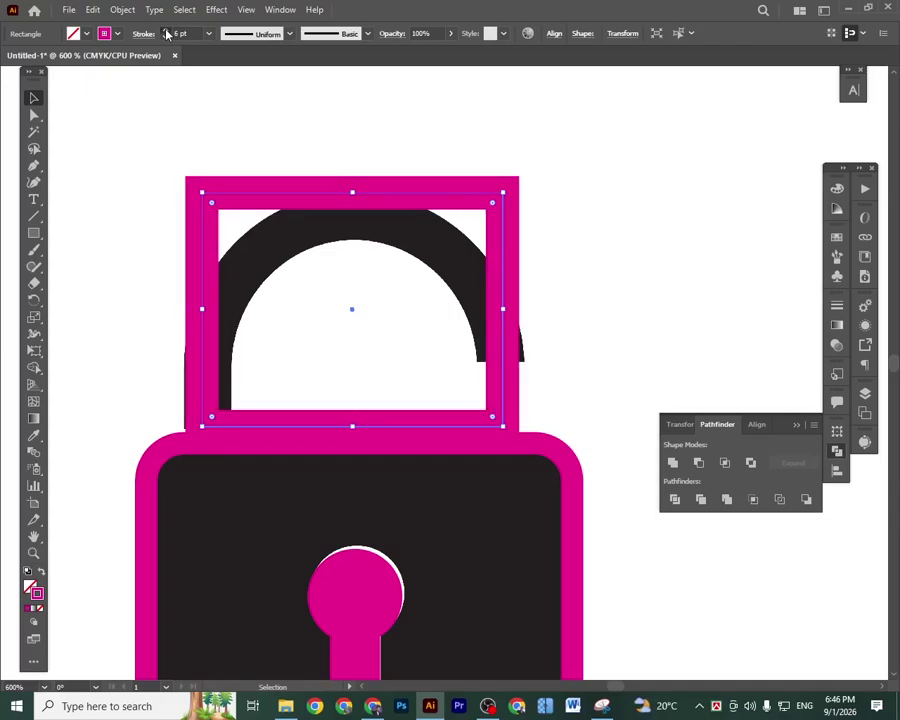
left_click(166, 32)
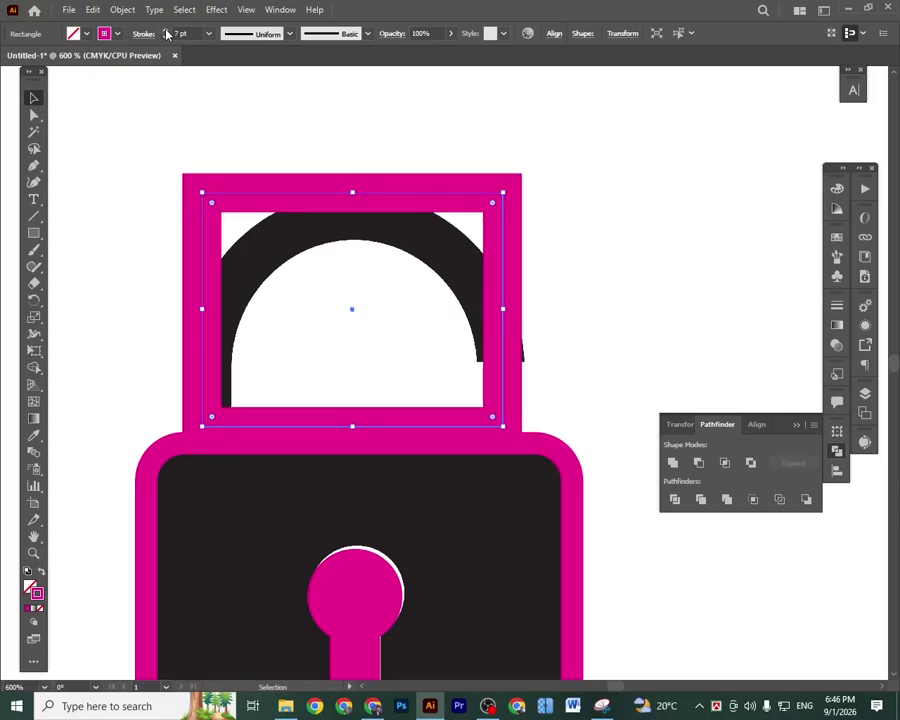
left_click_drag(203, 308, 208, 309)
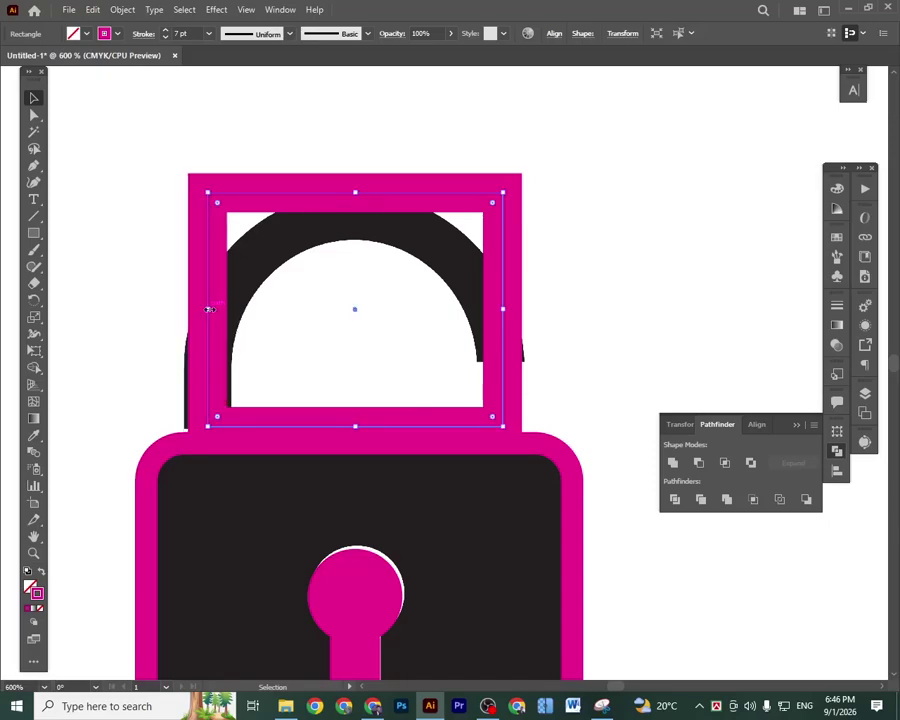
left_click_drag(502, 309, 497, 311)
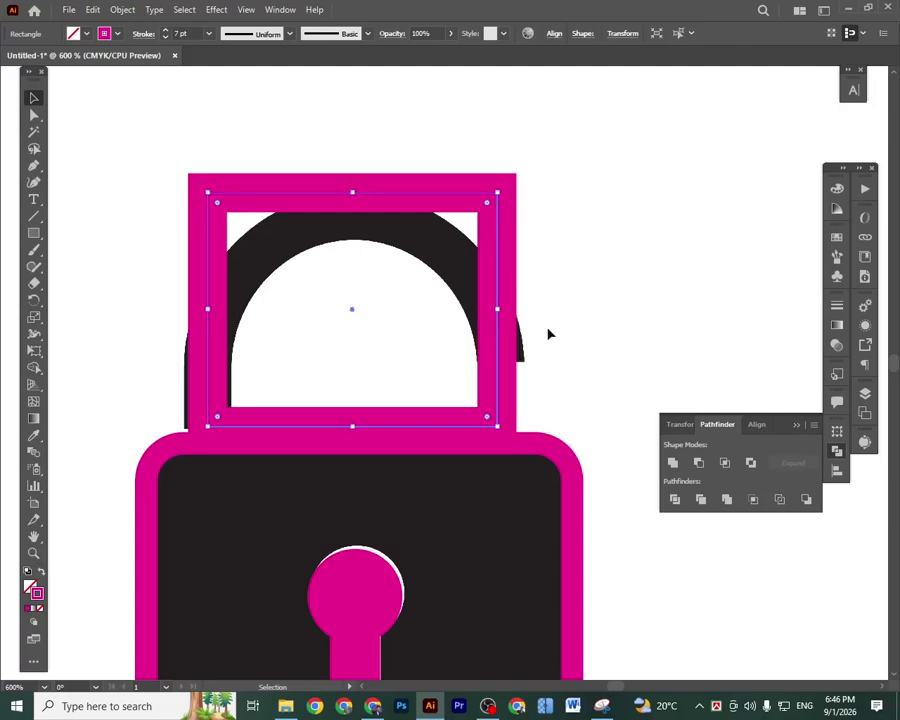
left_click(608, 335)
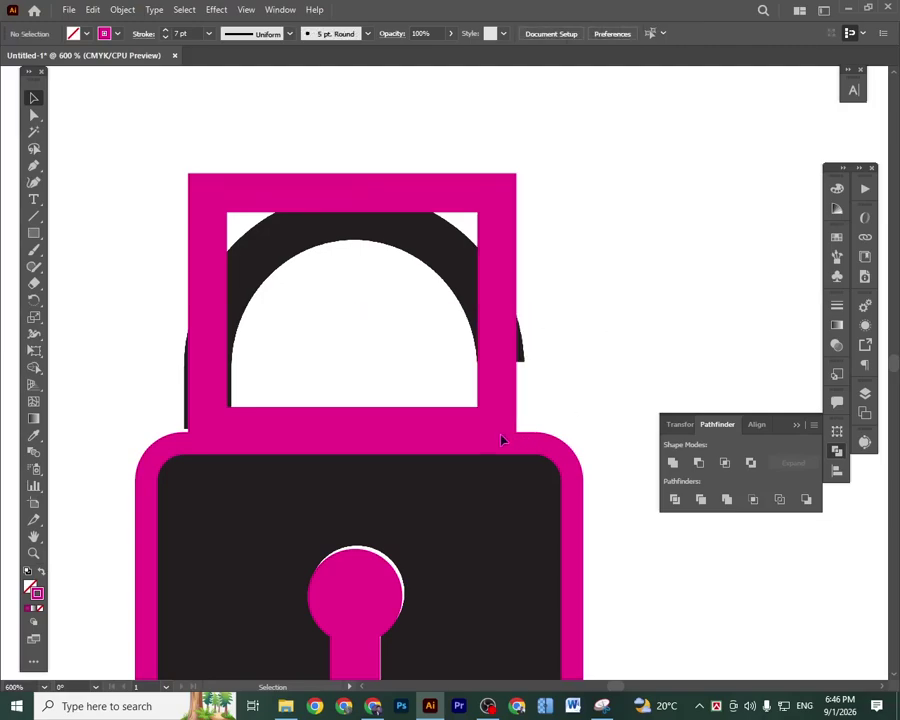
Align the shackle rectangle and the lock body on their horizontal centres, and deselect them.
left_click(558, 440)
left_click(496, 277, "shift")
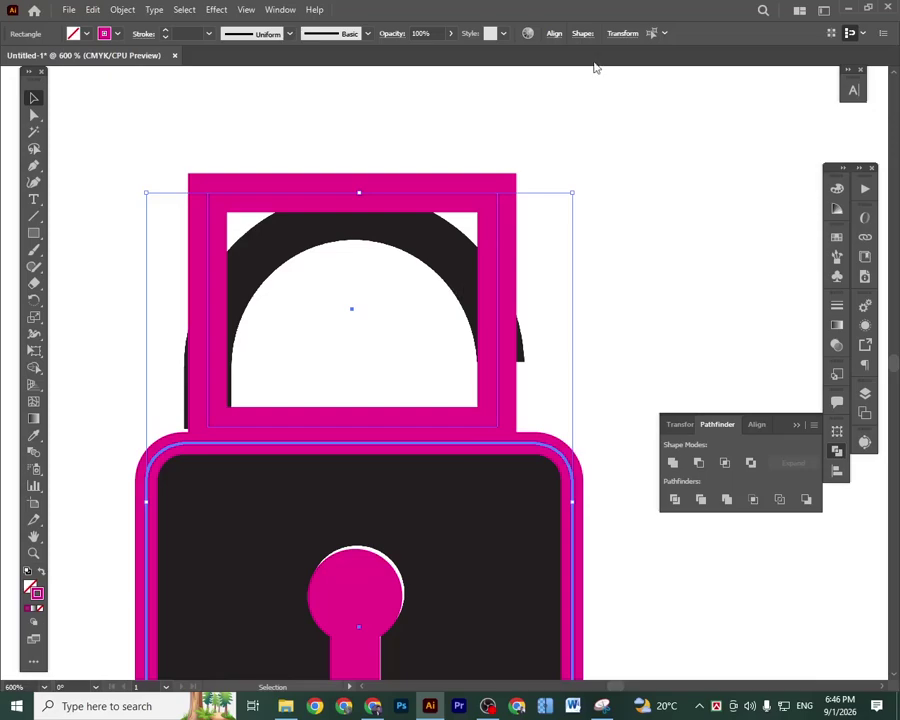
left_click(551, 34)
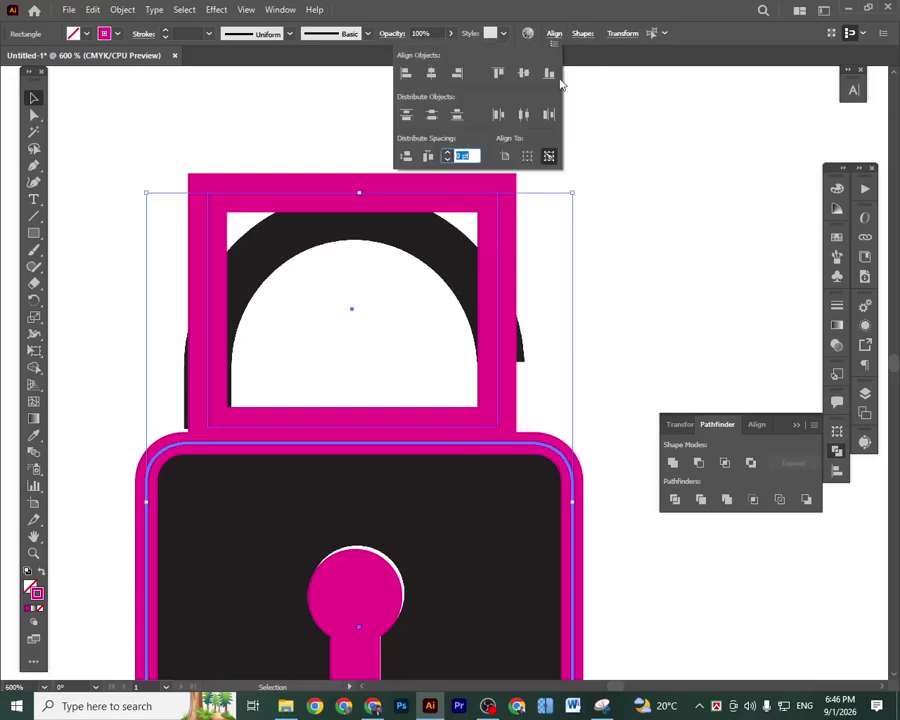
left_click(432, 74)
left_click(639, 306)
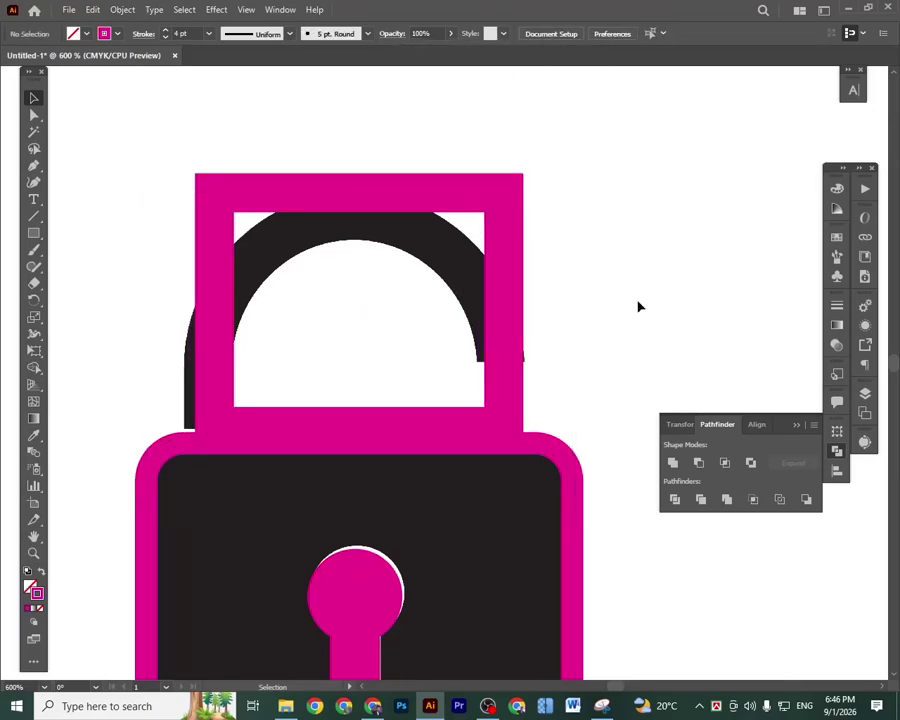
Fully round the two upper corners of the shackle rectangle into an arch, and deselect it.
left_click_drag(595, 300, 574, 300)
left_click(485, 180)
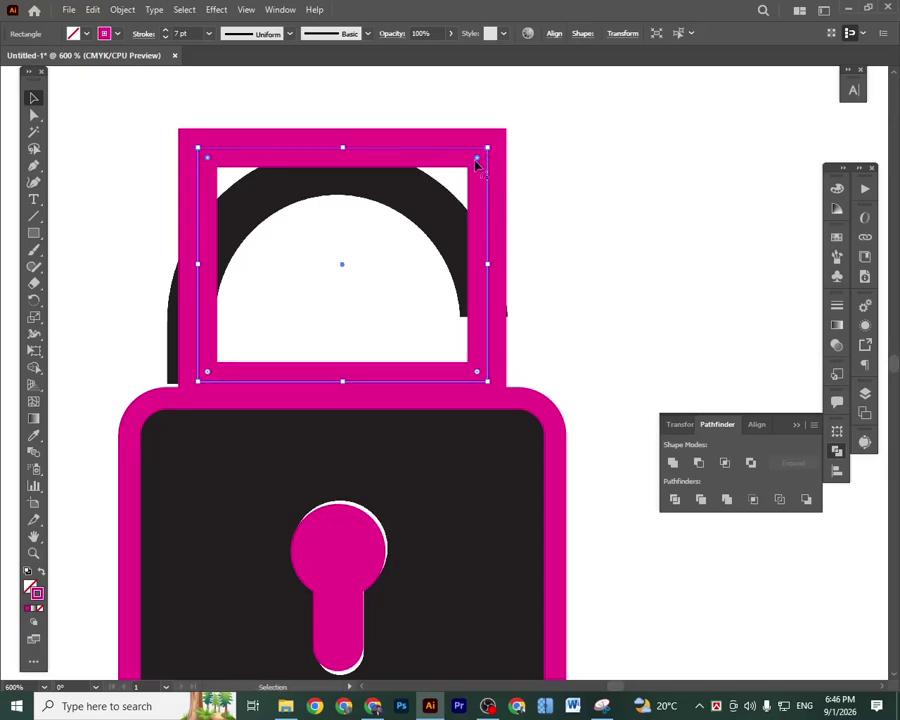
left_click_drag(476, 162, 386, 334)
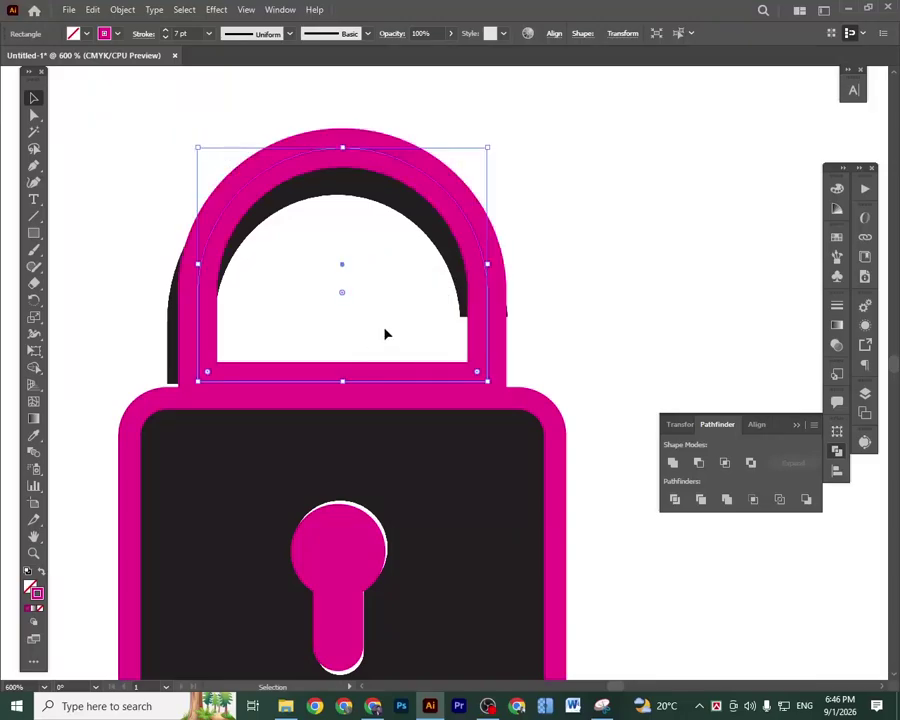
left_click(659, 254)
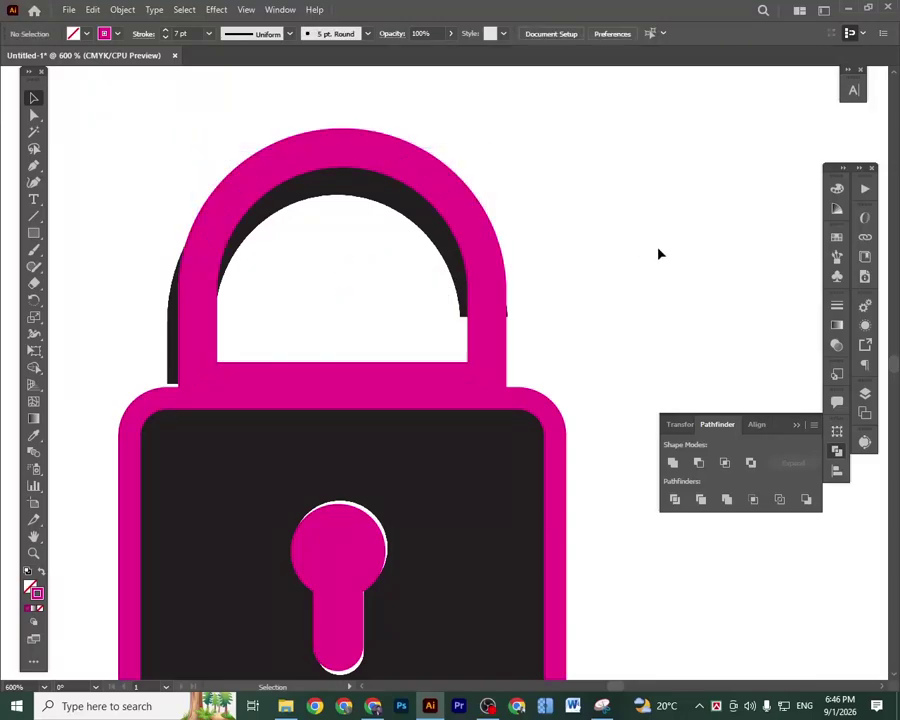
Expand the arched shackle's fill and stroke into a filled shape, and deselect it.
left_click(455, 205)
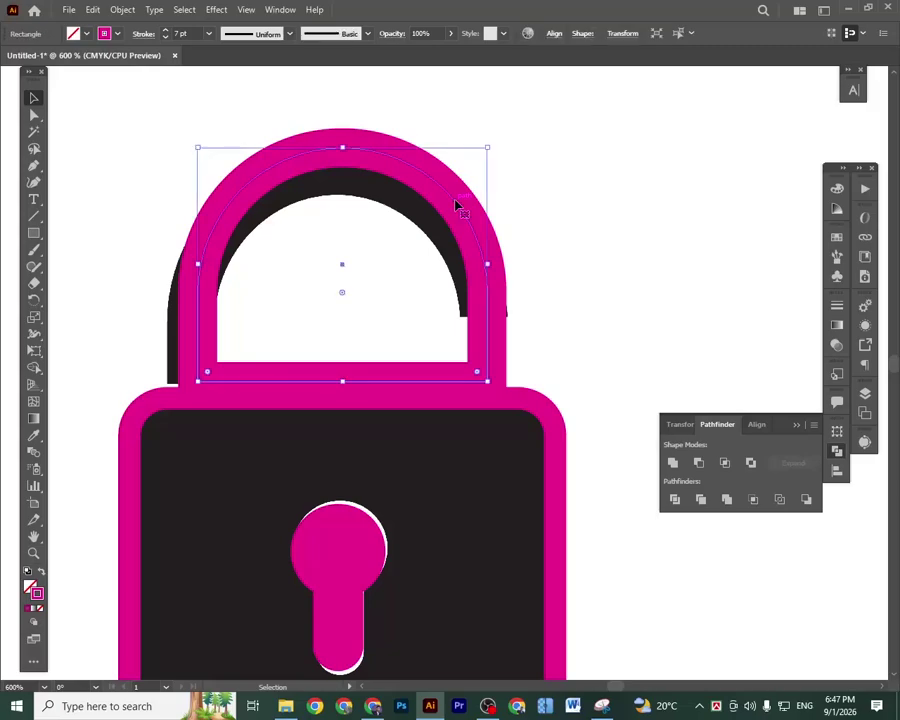
left_click(122, 10)
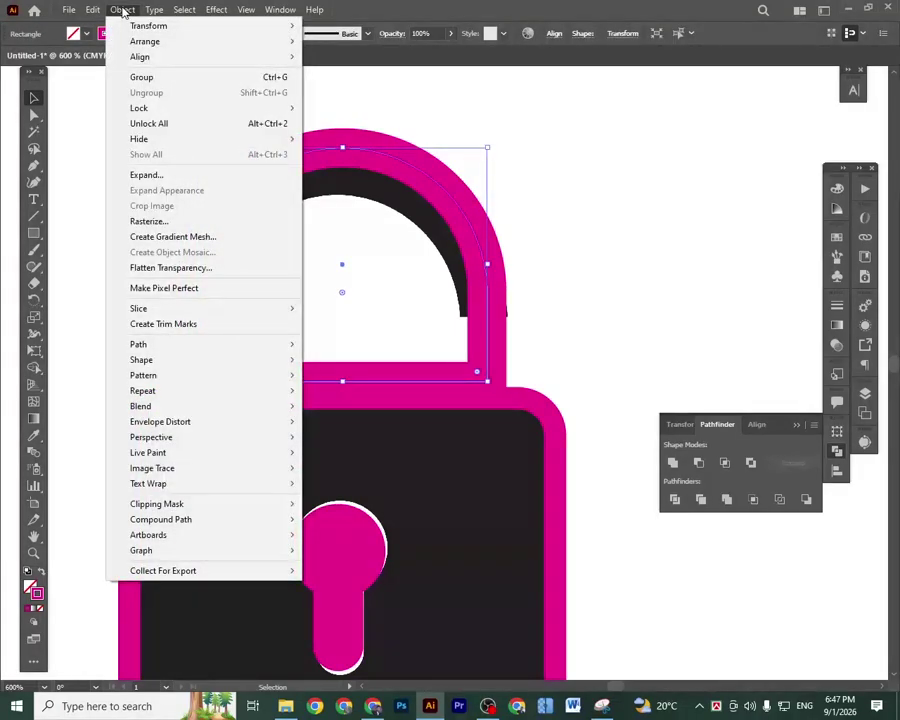
left_click(146, 178)
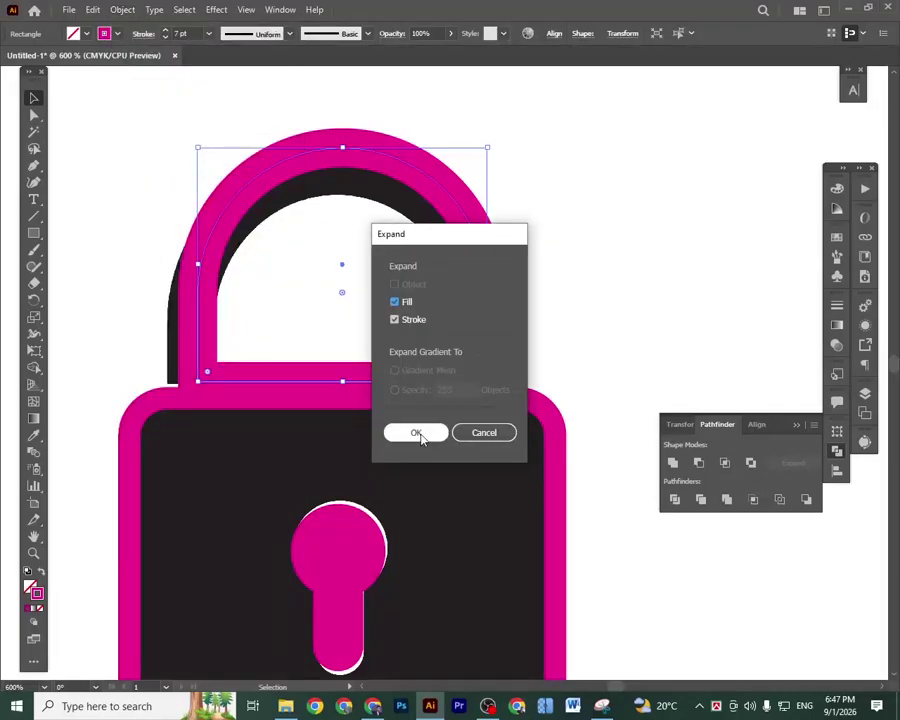
left_click(416, 432)
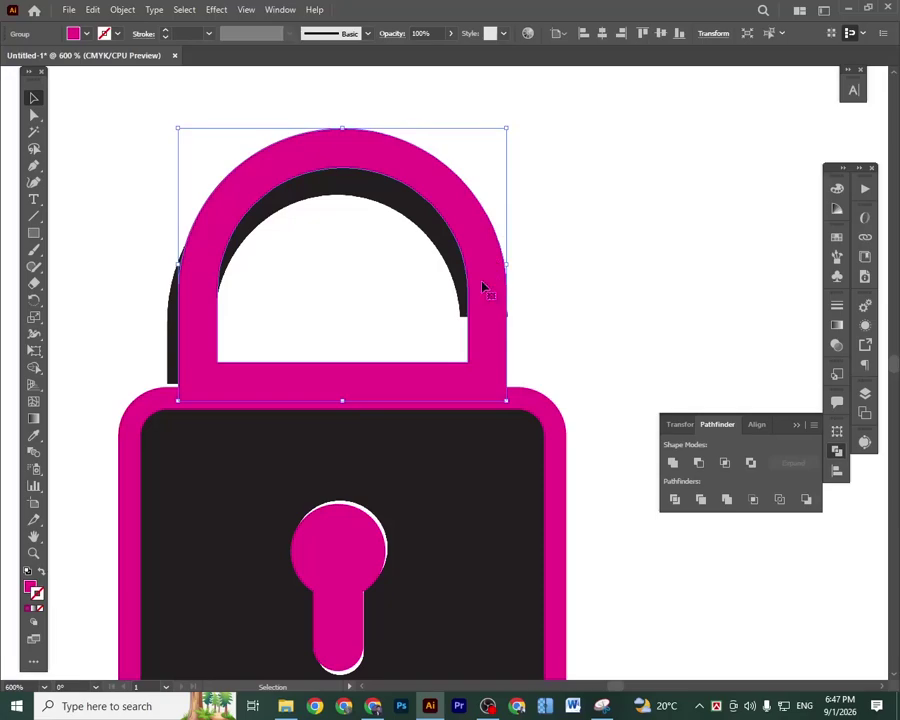
left_click(613, 348)
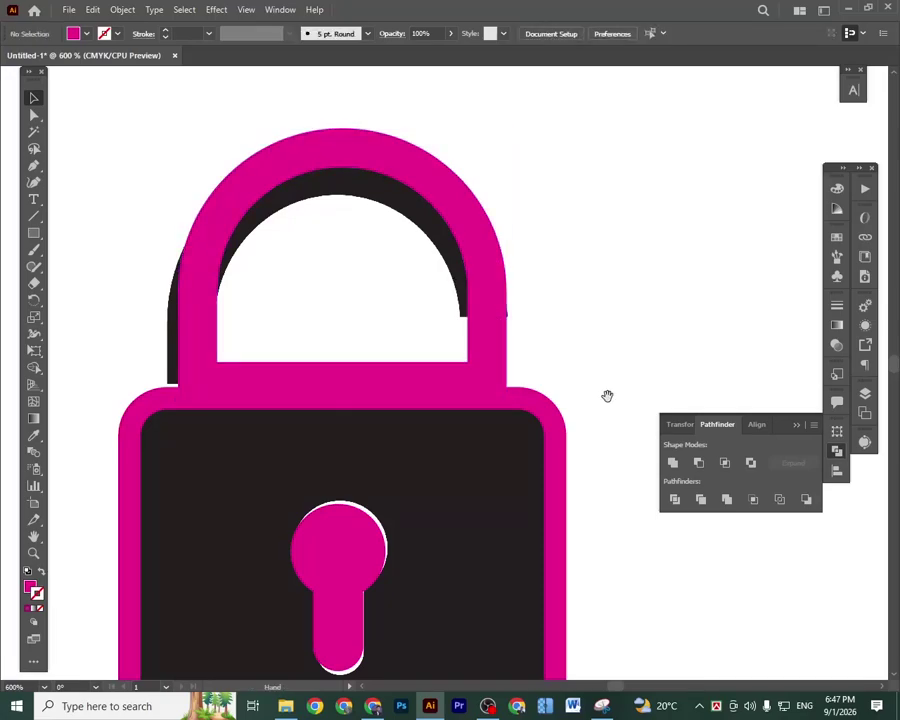
Swap the lock body's magenta stroke for a solid magenta fill and bring up its colour settings.
left_click_drag(607, 396, 609, 309)
left_click(556, 352)
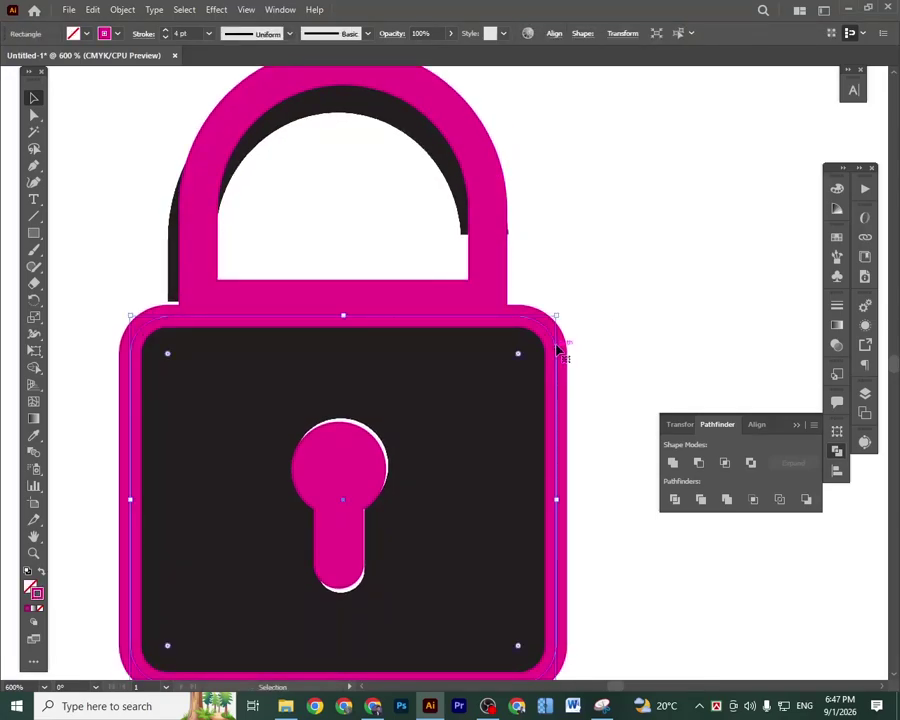
left_click(42, 574)
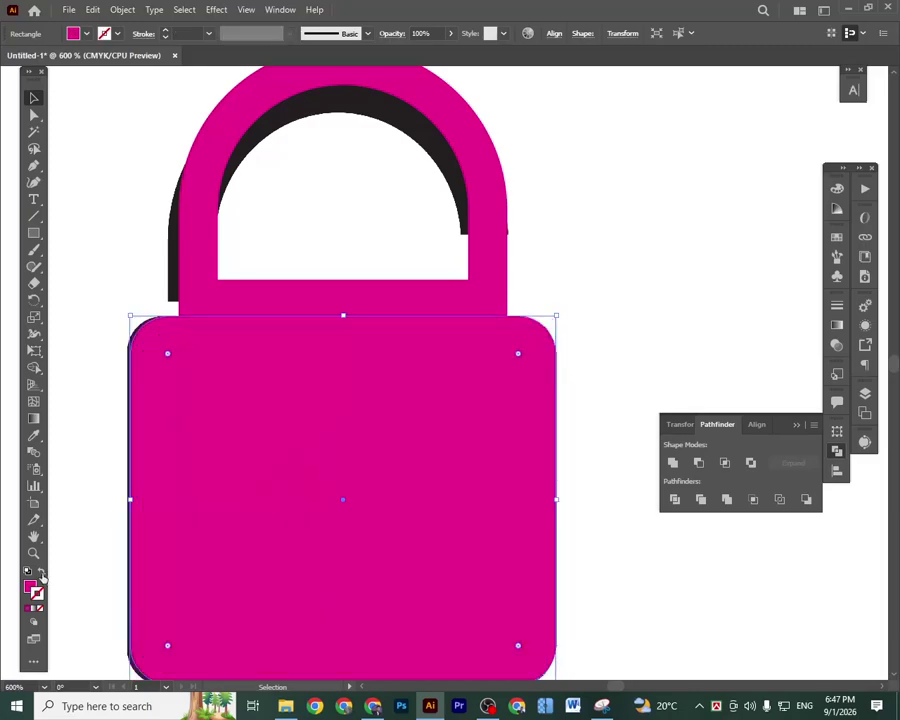
left_click(29, 587)
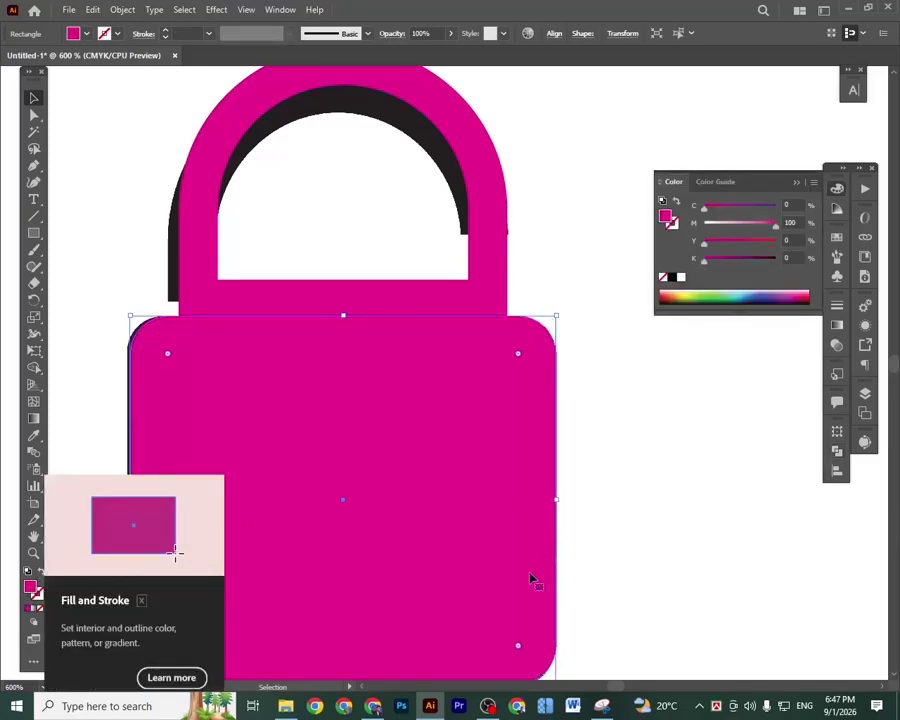
left_click(630, 556)
Try sending the lock body to the back of the stacking order, and undo it.
left_click(520, 410)
key("a")
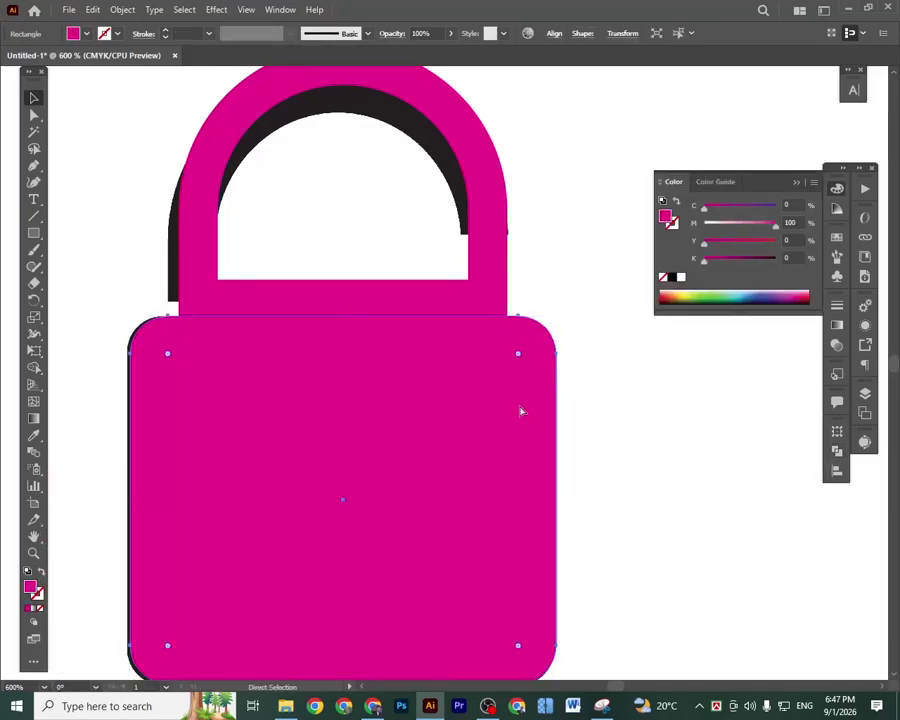
key("v")
key("ctrl+shift+bracketleft")
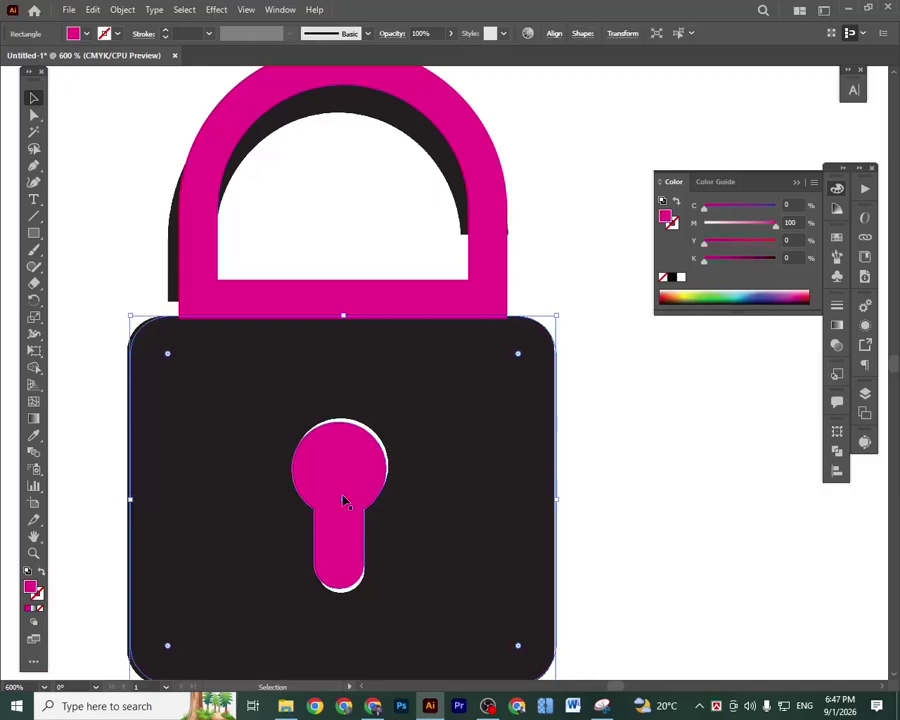
key("a")
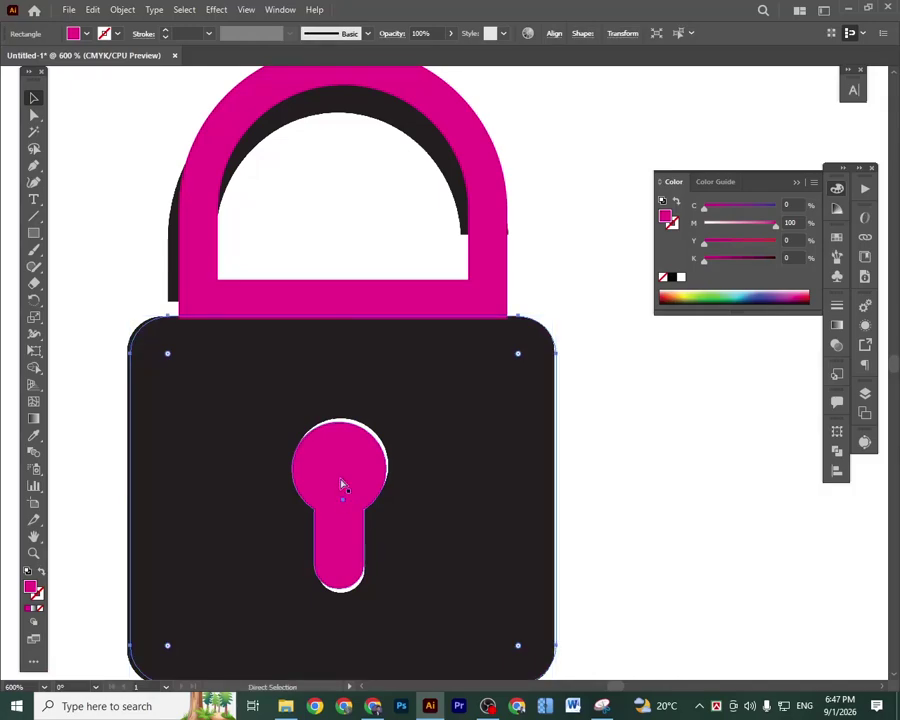
key("ctrl+z")
key("v")
Fill the keyhole shape with white, and deselect it.
left_click(341, 484)
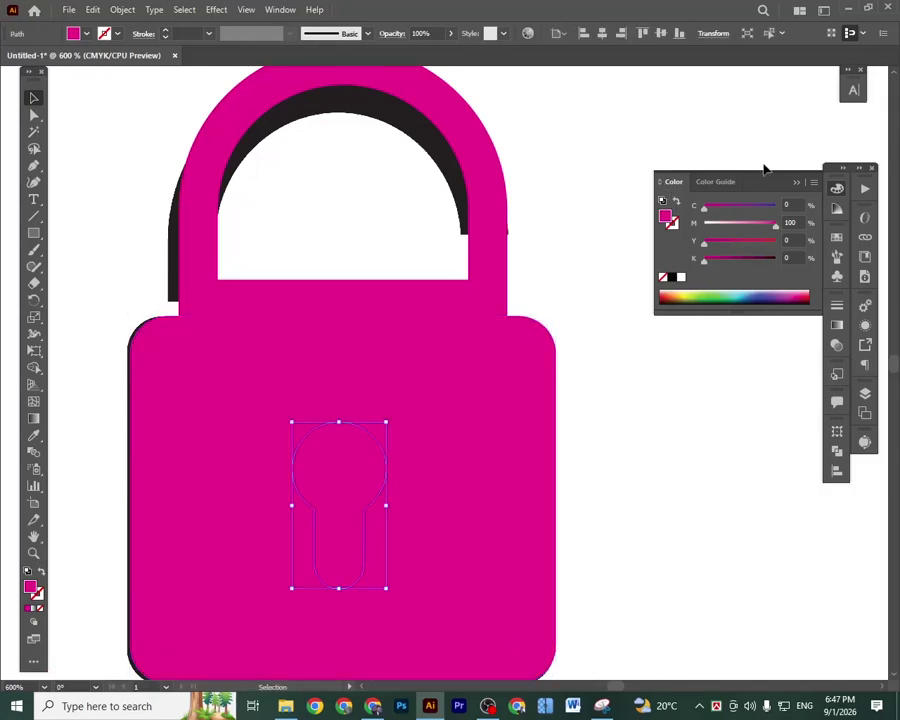
left_click(681, 277)
left_click(623, 468)
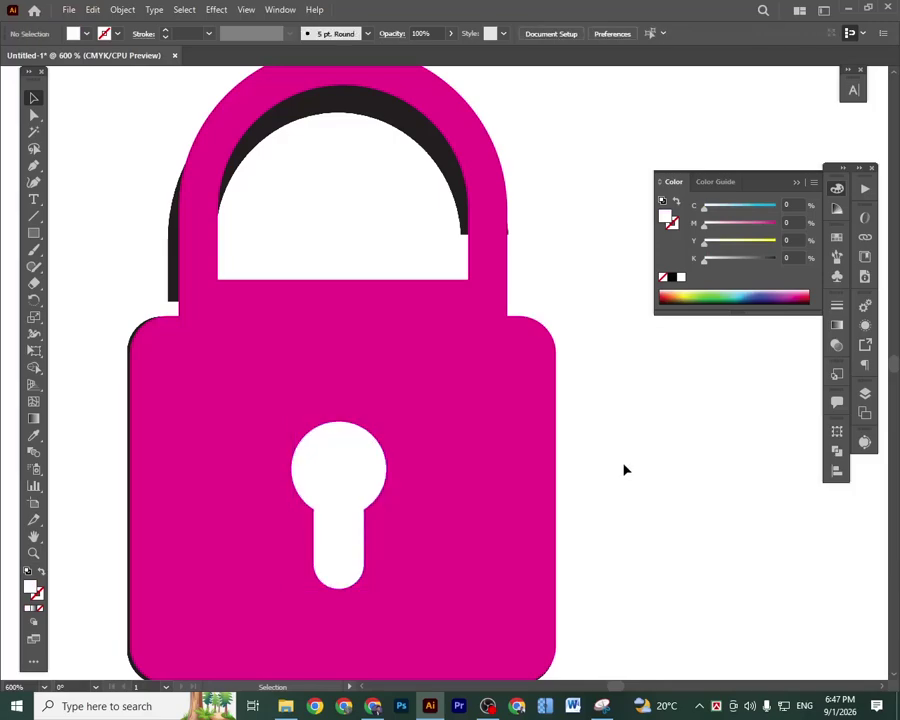
Fill the lock body with black using C 0, M 0, Y 0 and K 100, and deselect it.
left_click(529, 416)
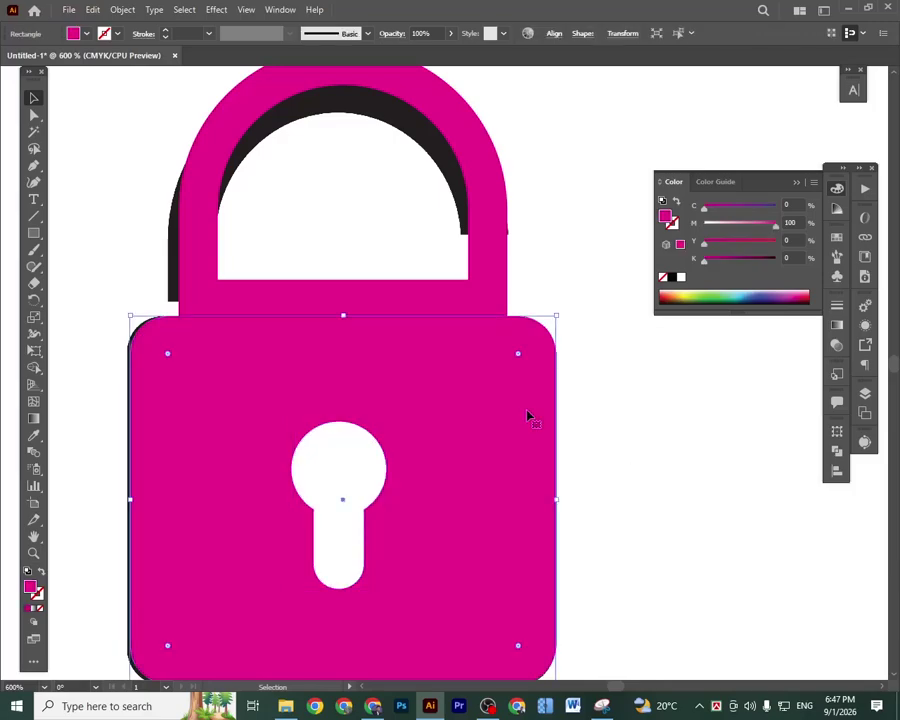
left_click(742, 259)
left_click(775, 259)
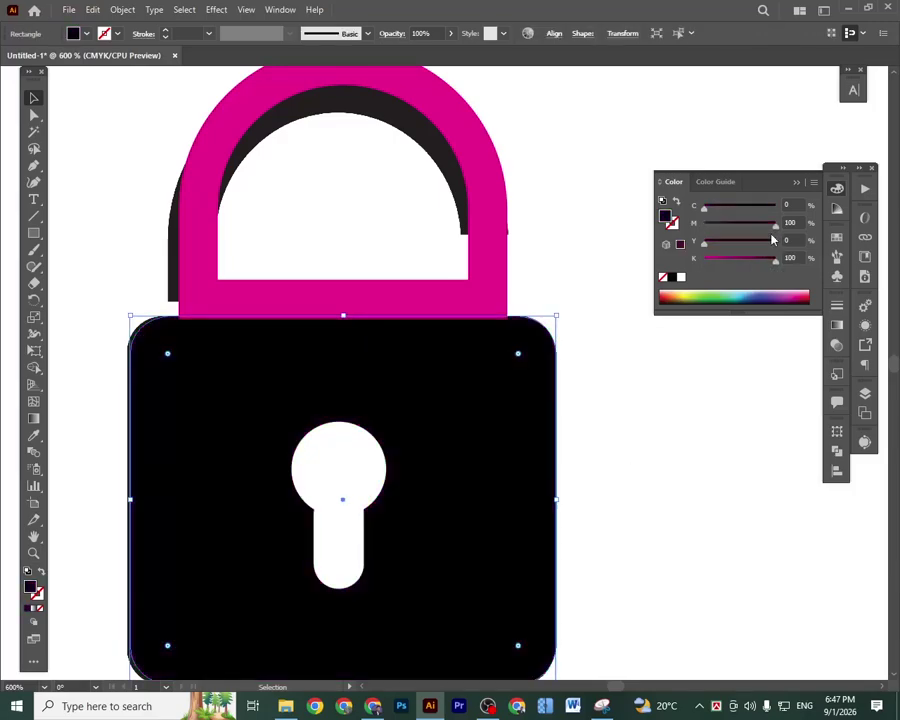
left_click_drag(772, 236, 700, 420)
left_click(699, 419)
key("space")
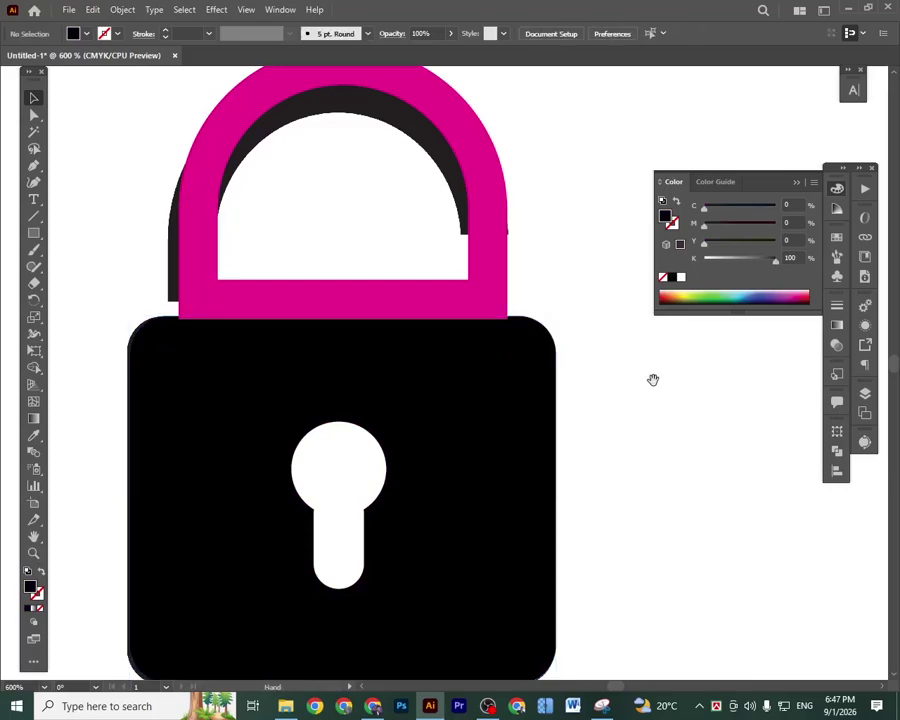
Nudge the magenta shackle down until its arch lines up with the reference shackle, and deselect it.
left_click_drag(653, 379, 617, 433)
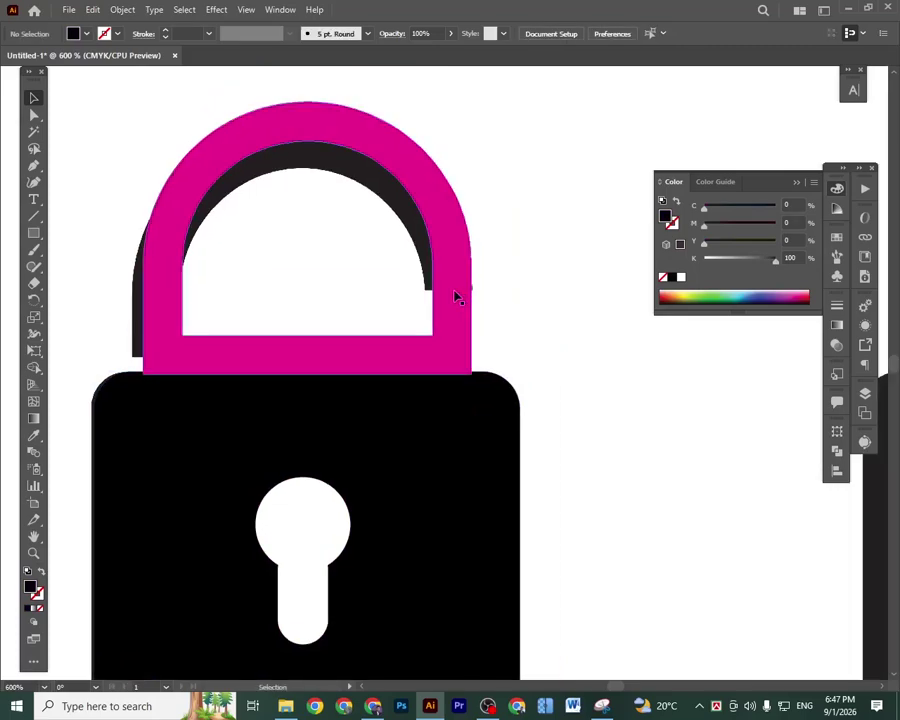
left_click(452, 309)
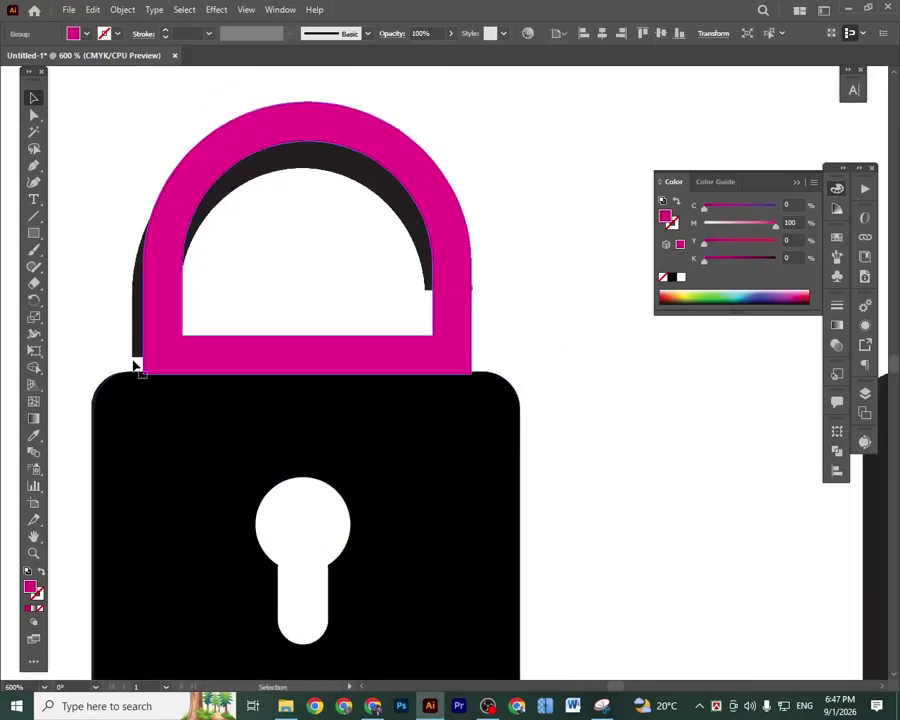
left_click(270, 344)
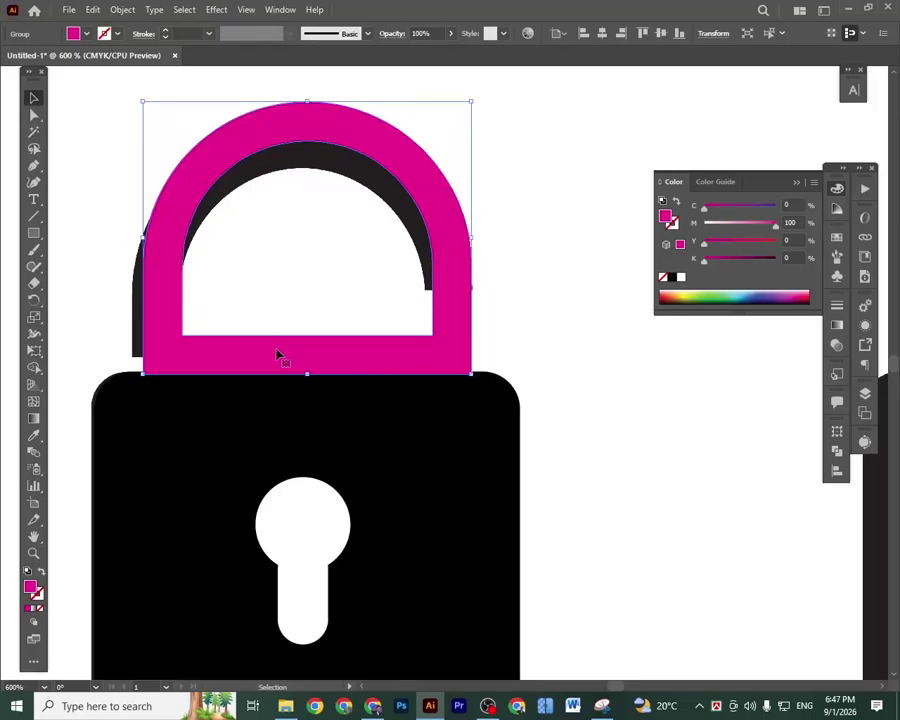
key("Down")
key("Down")
key("Down")
key("Down")
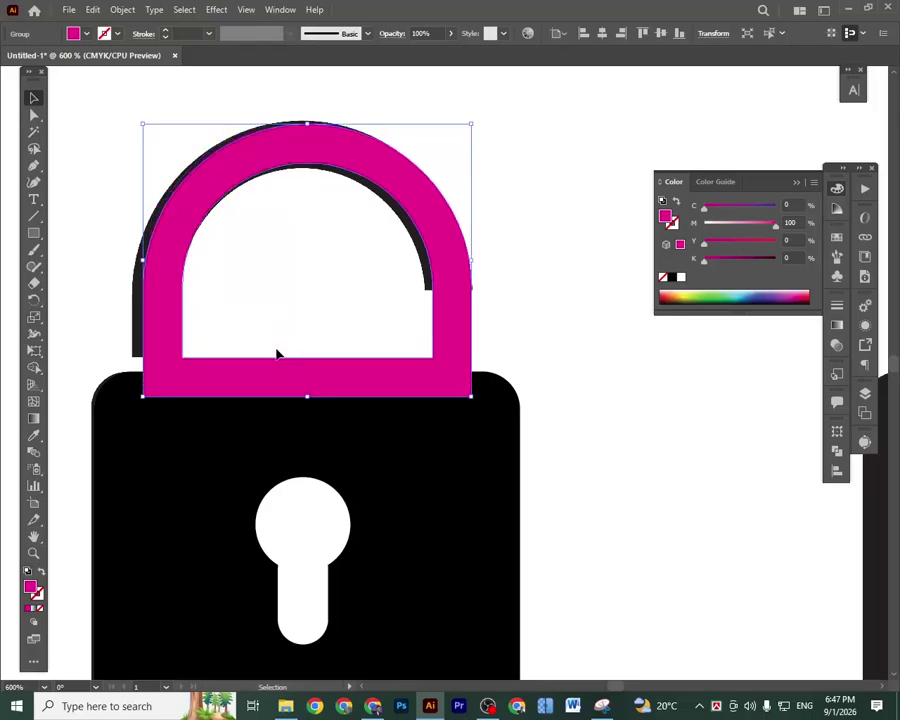
key("Down")
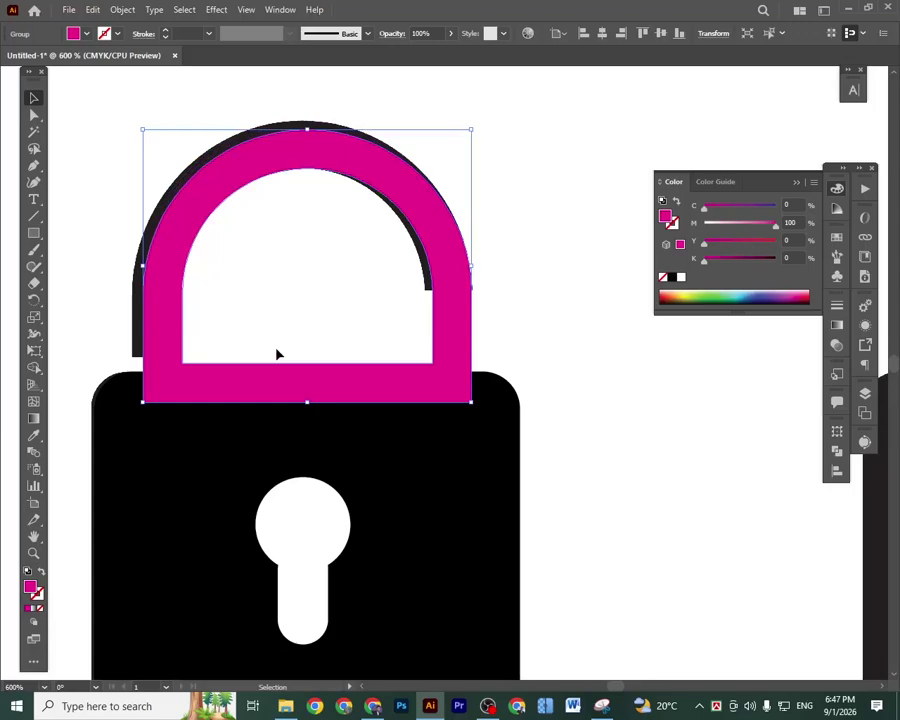
left_click(601, 469)
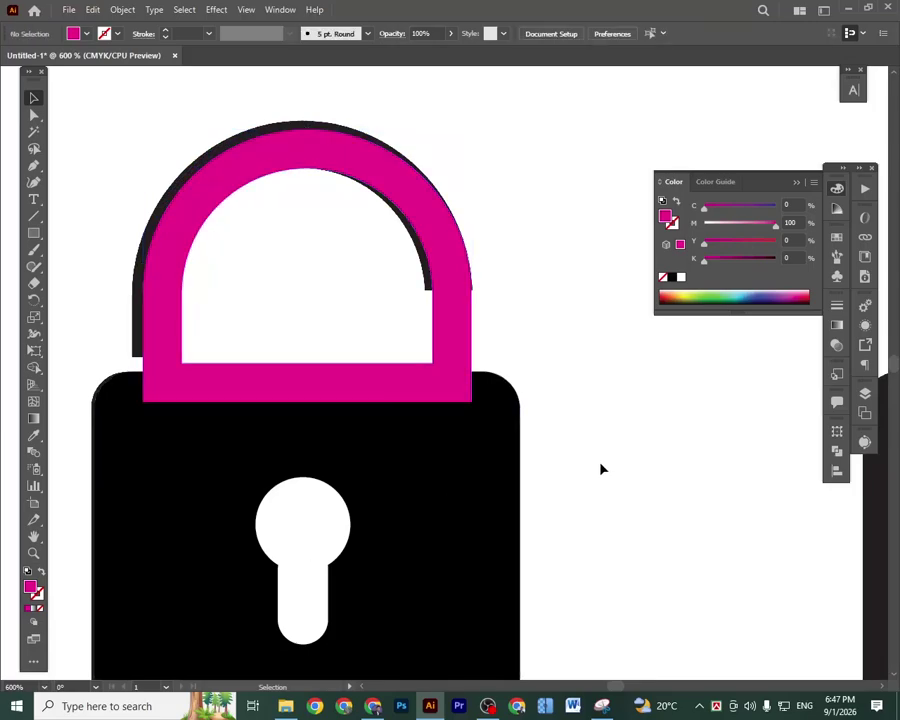
Erase the straight bottom bar of the magenta shackle with the Eraser, leaving an arch with two legs of equal length.
left_click(458, 308)
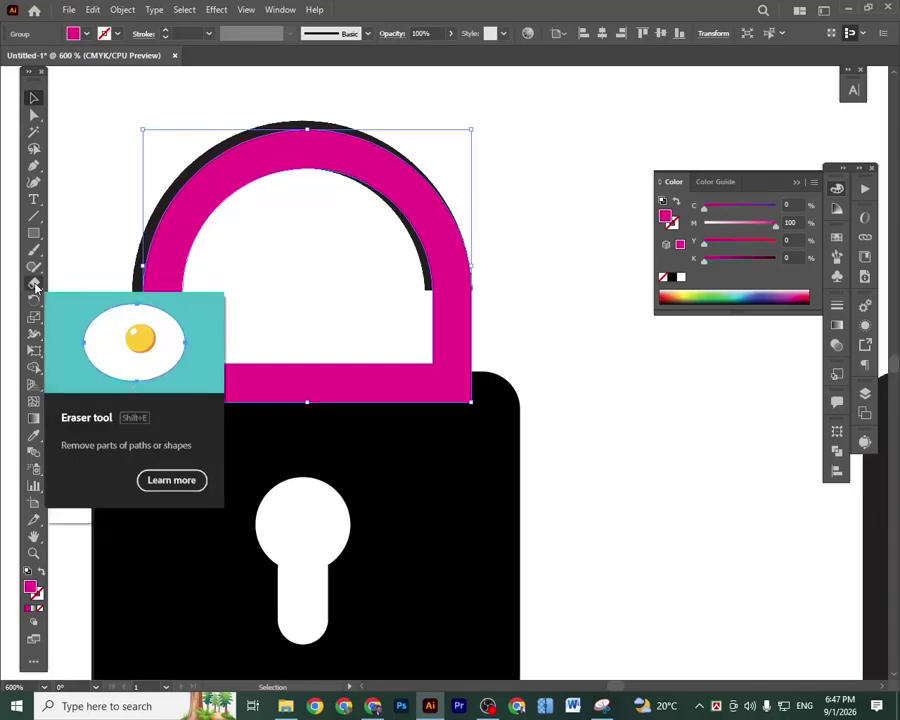
left_click(34, 285)
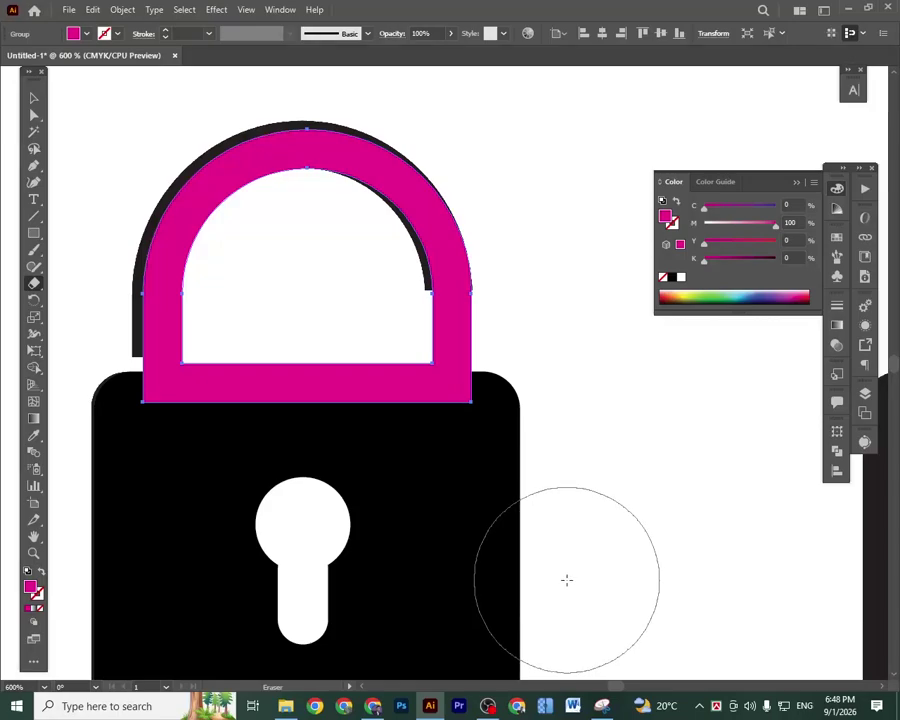
mouse_move(566, 580)
left_mouse_down()
mouse_move(275, 478)
mouse_move(155, 415)
mouse_move(99, 370)
mouse_move(99, 355)
left_mouse_up()
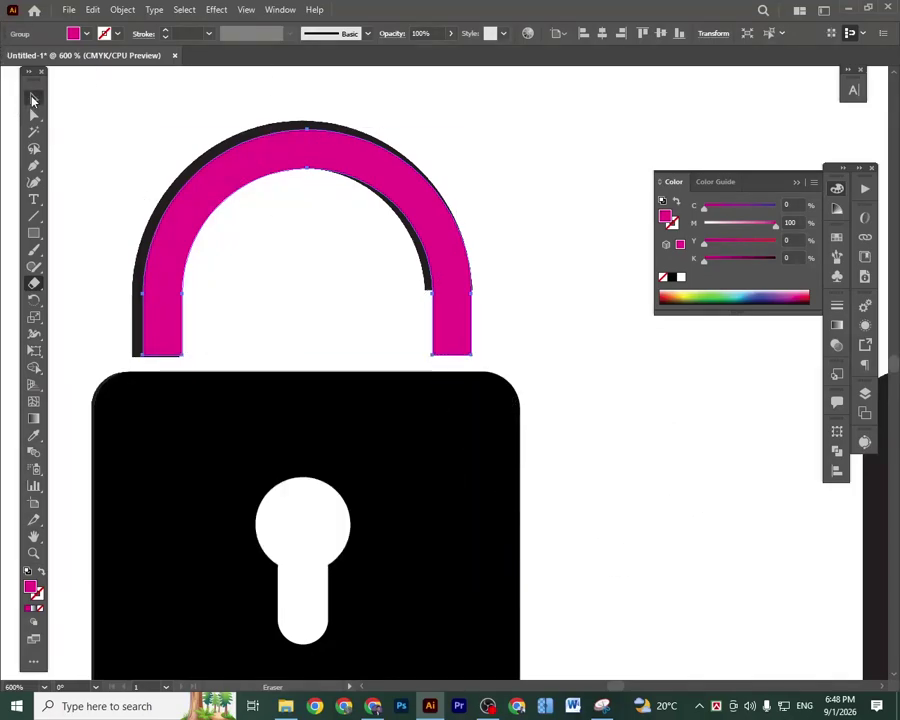
left_click(33, 99)
left_click(600, 418)
scroll(580, 390, "up", 1)
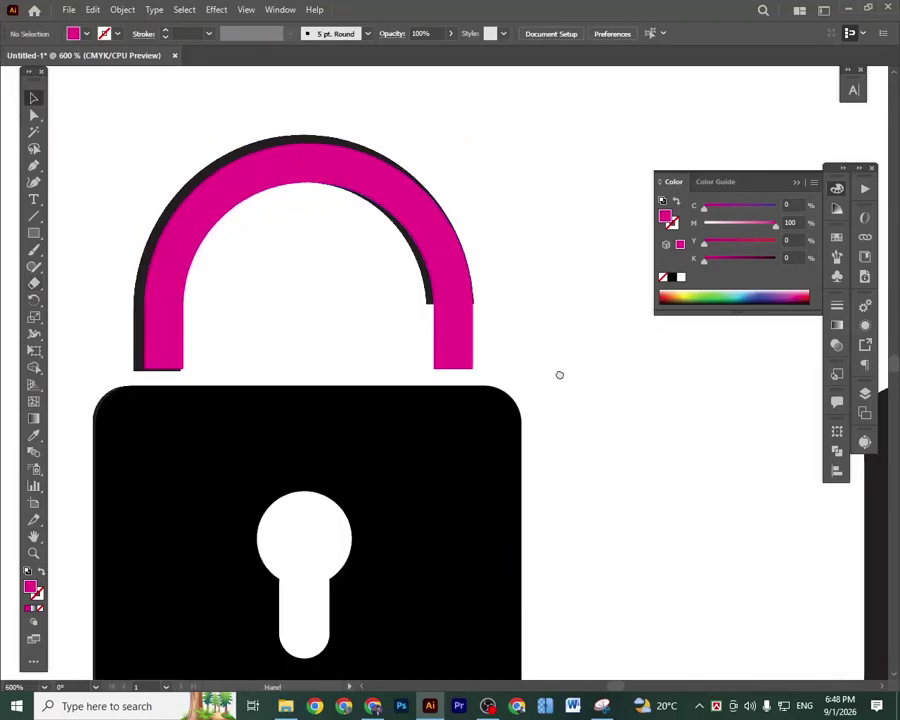
left_click_drag(559, 374, 567, 384)
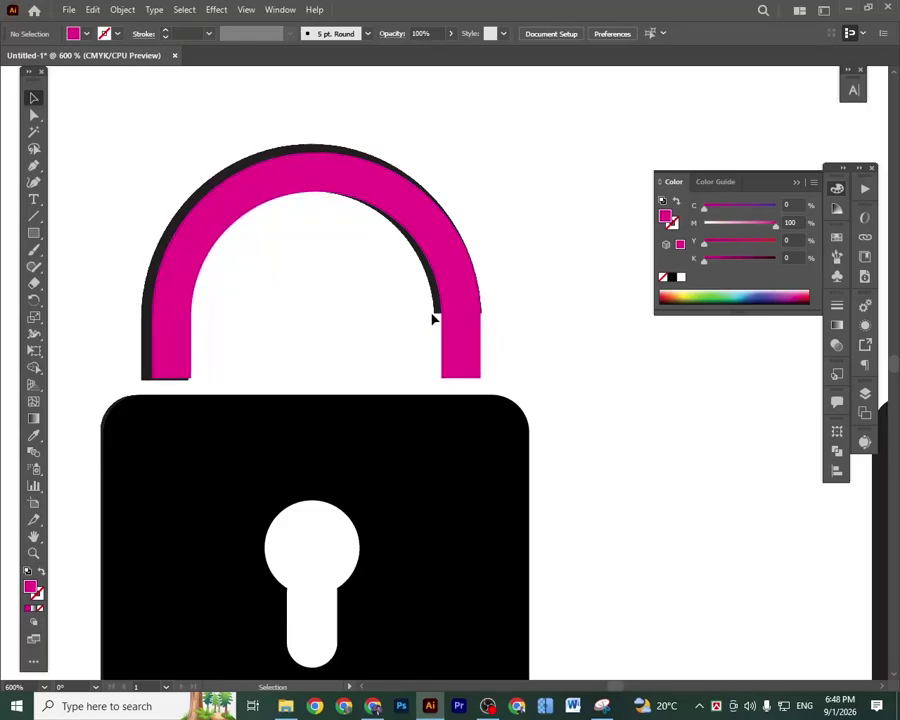
Try shortening the magenta shackle's right leg to the open reference with the Eraser, and undo it.
left_click(467, 315)
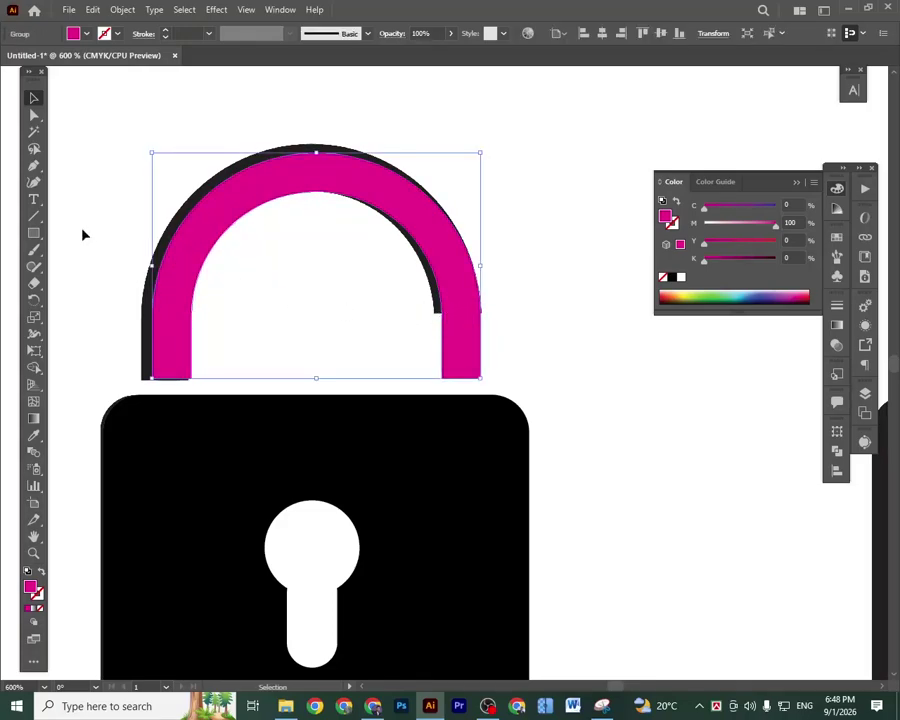
left_click(33, 284)
mouse_move(619, 470)
left_mouse_down()
mouse_move(538, 443)
mouse_move(412, 325)
mouse_move(412, 311)
left_mouse_up()
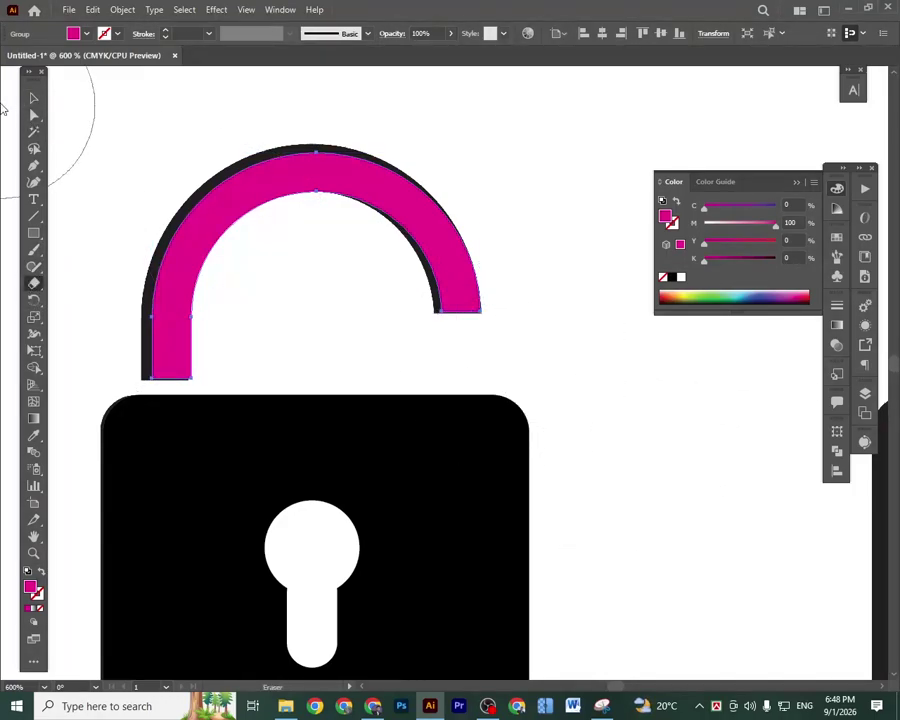
left_click(33, 98)
left_click(592, 402)
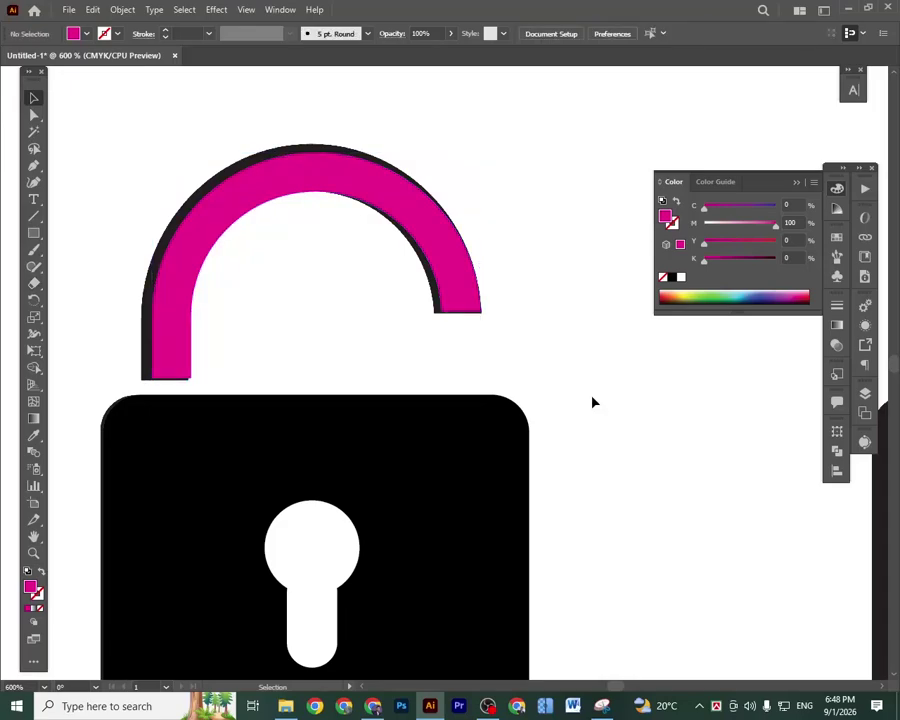
key("ctrl+z")
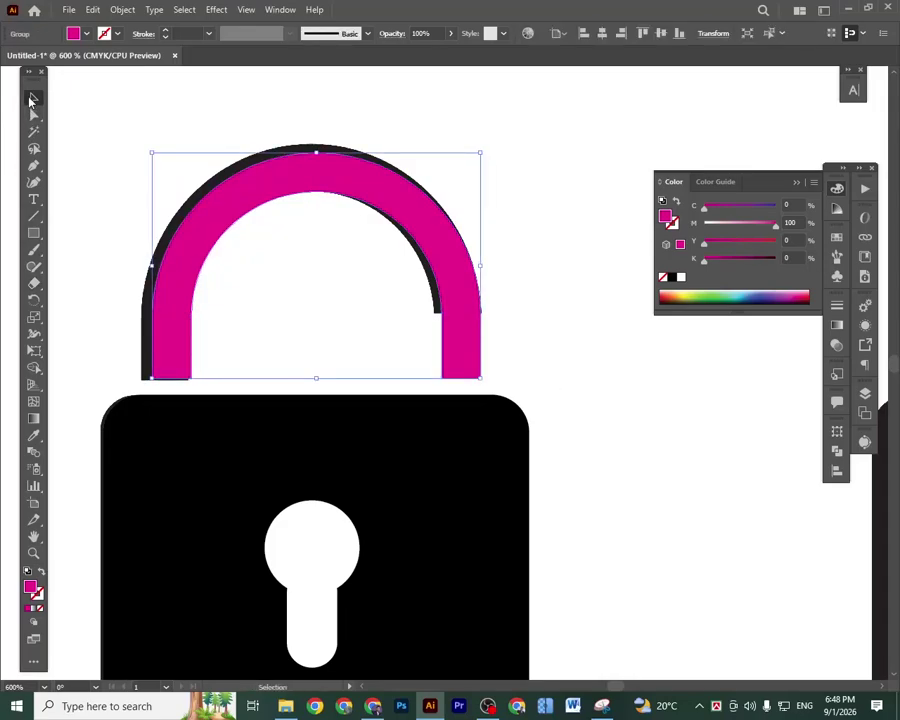
Select the shackle, body and keyhole together and place a duplicate of the lock above and between the two reference locks.
left_click(647, 435)
left_click(466, 352)
left_click(506, 460, "shift")
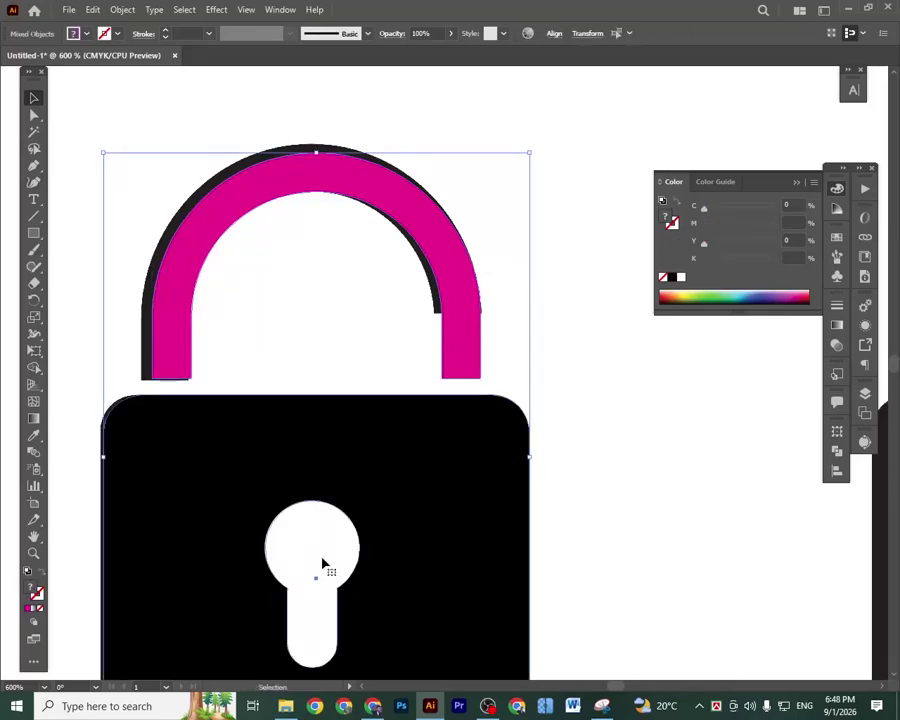
scroll(296, 526, "down", 2)
left_click_drag(301, 546, 512, 262)
left_click_drag(498, 468, 363, 595)
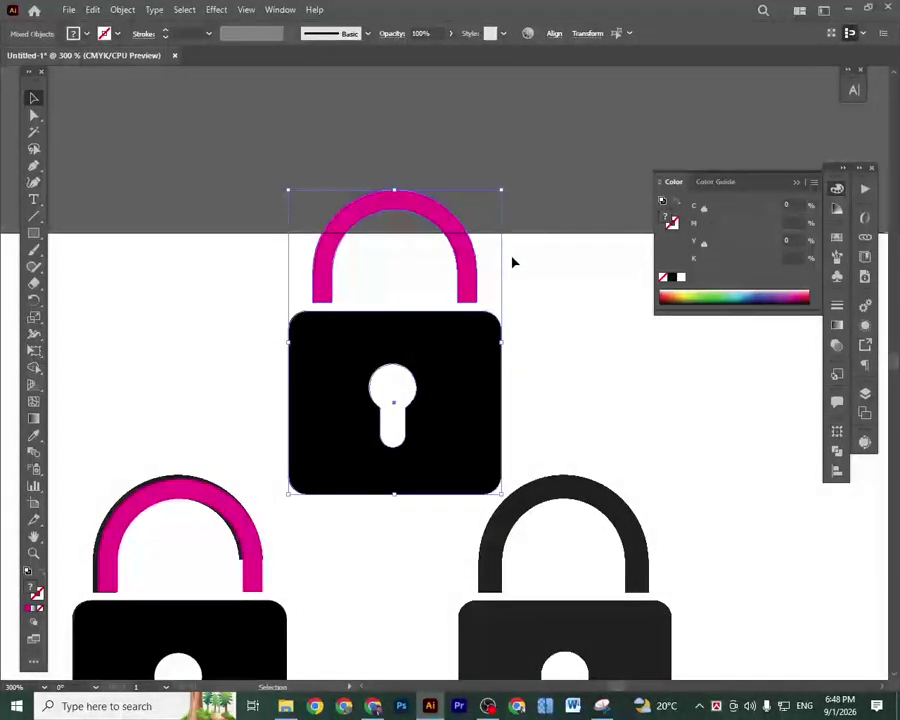
Fill the duplicated lock's magenta shackle with black using C 0, M 0, Y 0 and K 100, and deselect it.
left_click(489, 243)
left_click(468, 246)
left_click_drag(704, 258, 777, 258)
left_click(528, 205)
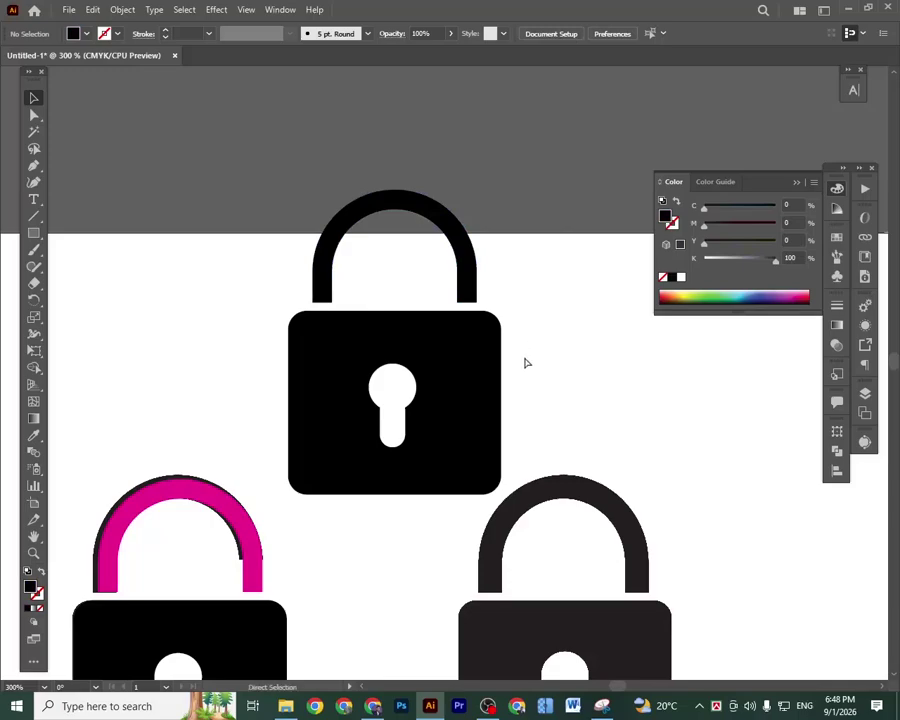
Nudge the duplicated lock's shackle down to narrow the gap above the body, and deselect it.
left_click_drag(537, 337, 540, 304)
left_click(336, 311)
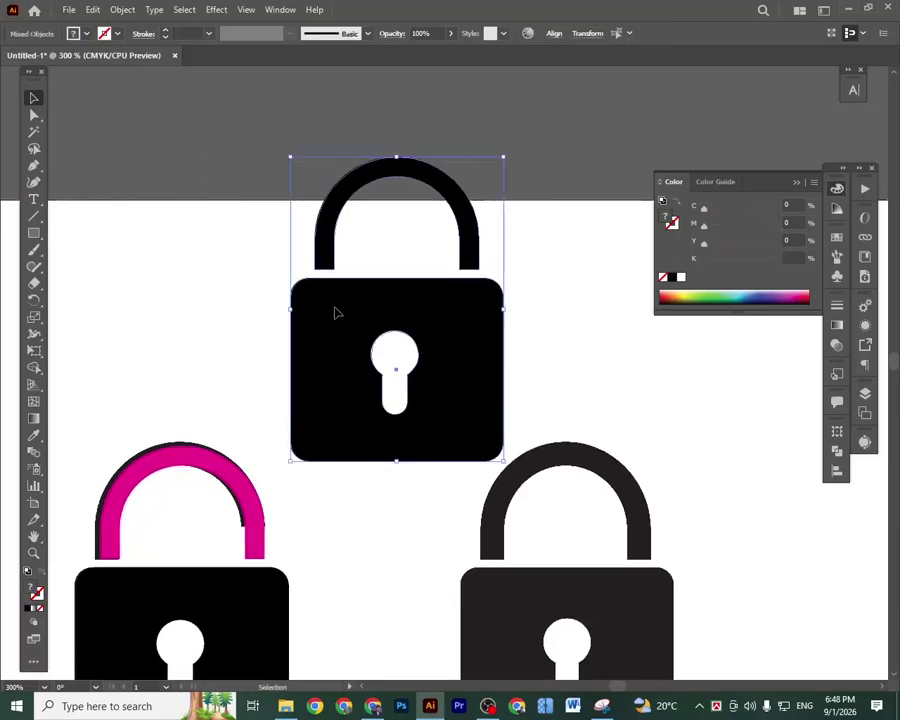
left_click(536, 289)
left_click(474, 248)
key("Down")
key("Down")
key("Down")
key("Down")
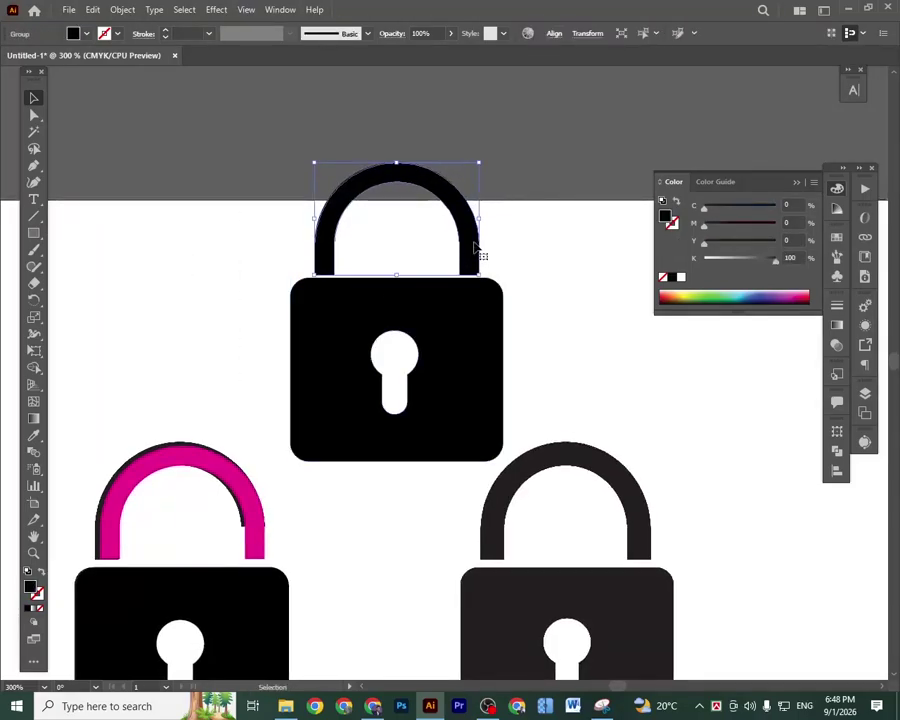
left_click(597, 318)
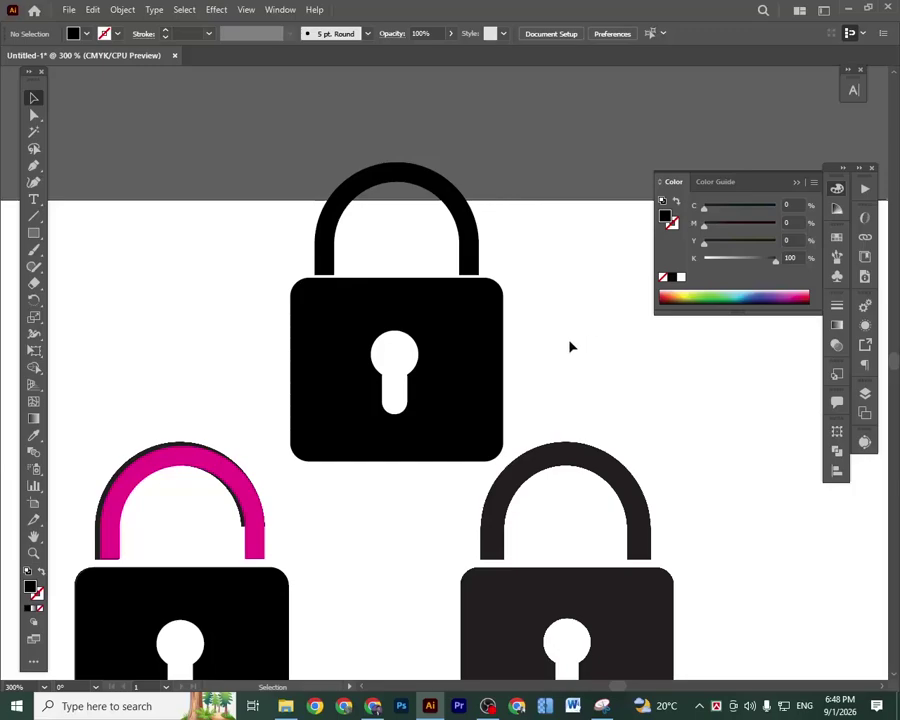
left_click_drag(576, 386, 223, 211)
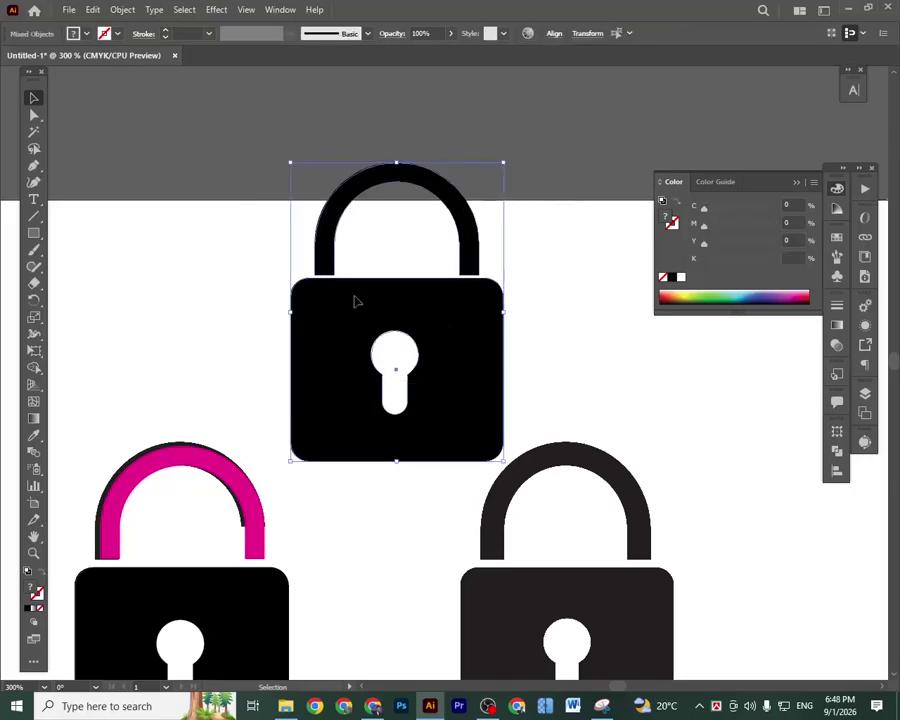
right_click(476, 333)
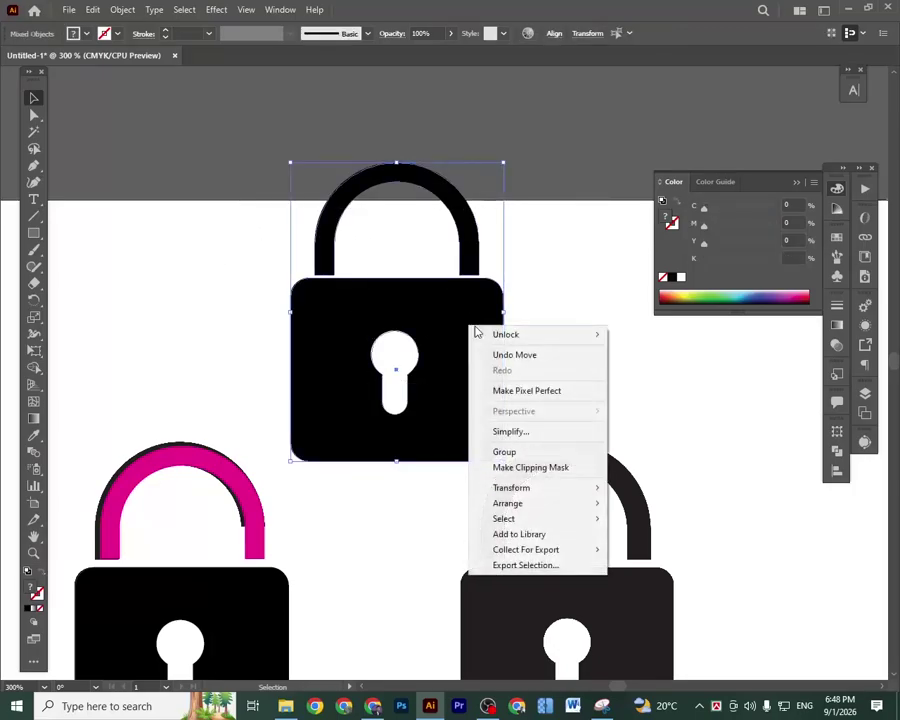
left_click(571, 301)
left_click_drag(570, 277, 542, 342)
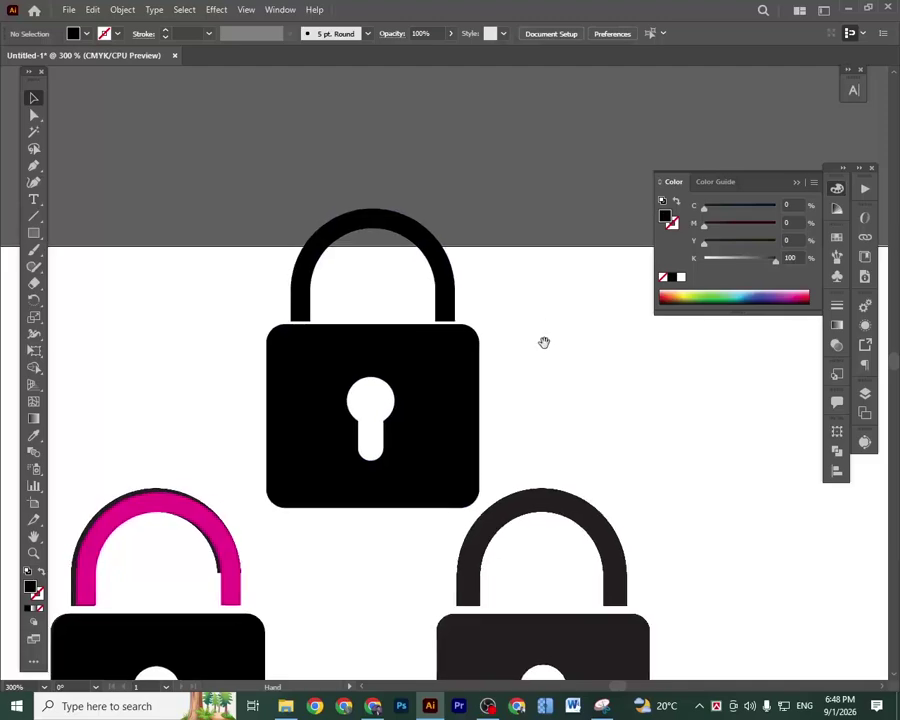
left_click_drag(307, 346, 259, 259)
left_click_drag(560, 366, 546, 330)
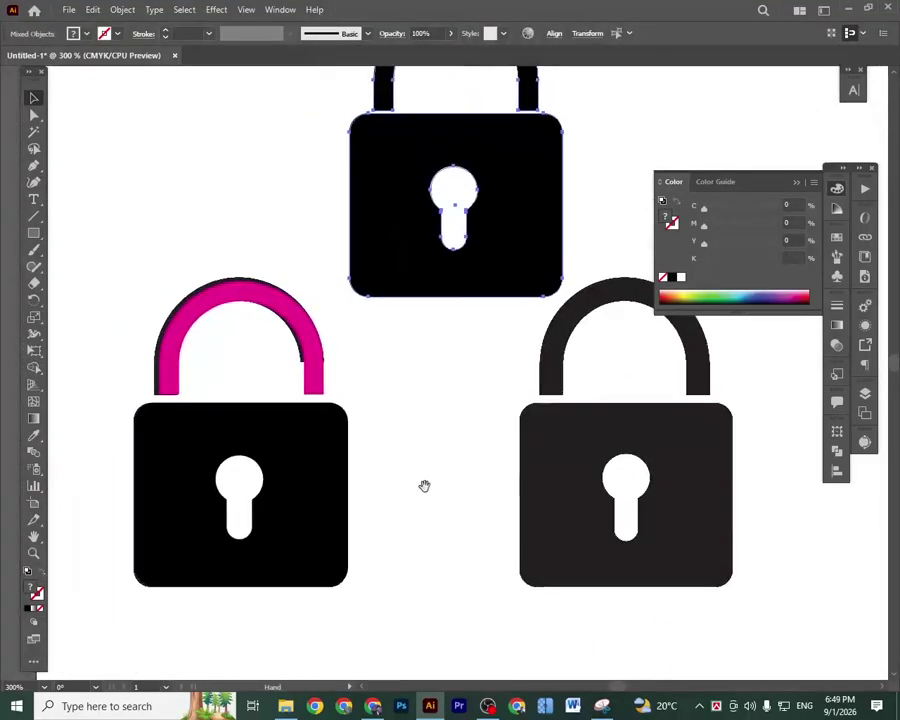
Delete the original lock with the magenta shackle that covers the open reference lock.
left_click_drag(406, 574, 169, 356)
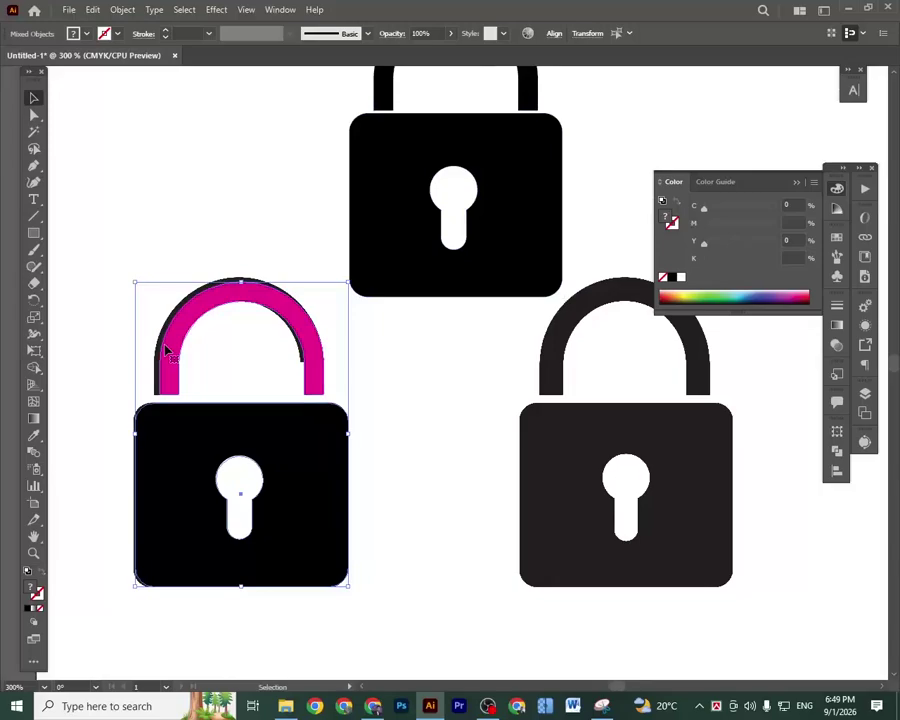
left_click(352, 463)
left_click_drag(291, 472, 358, 514)
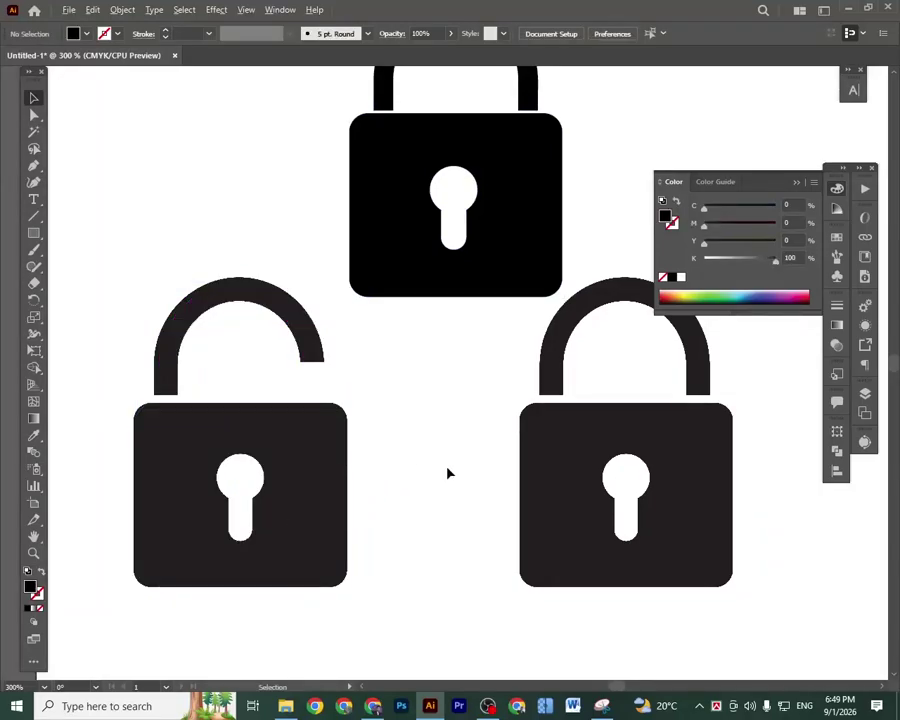
Move the black lock below the reference locks and duplicate it, so that one copy sits beneath each reference.
scroll(448, 473, "down", 3)
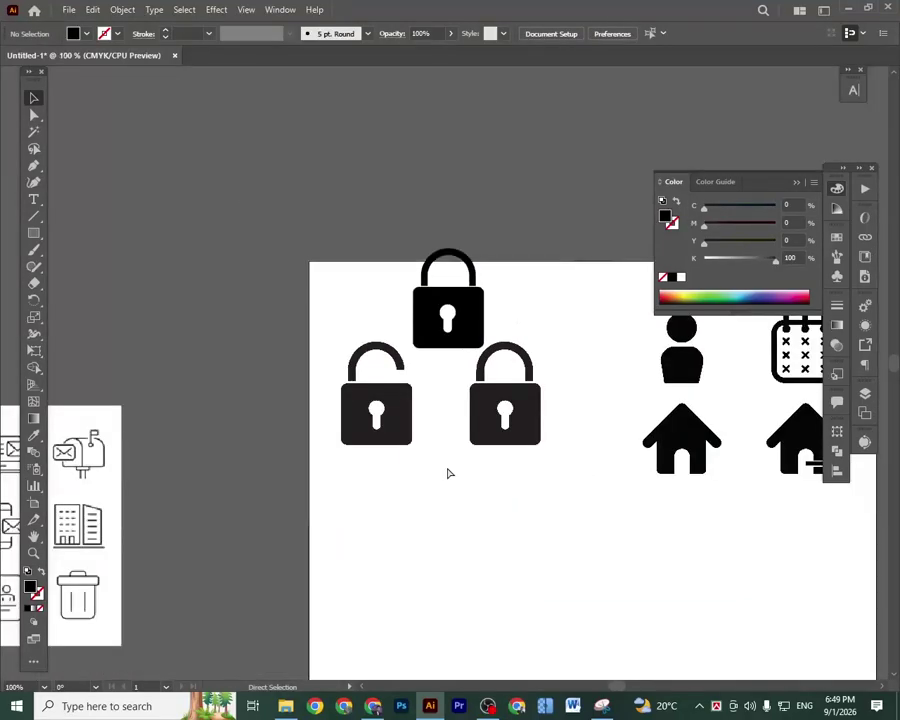
left_click_drag(473, 446, 476, 456)
left_click_drag(511, 351, 346, 239)
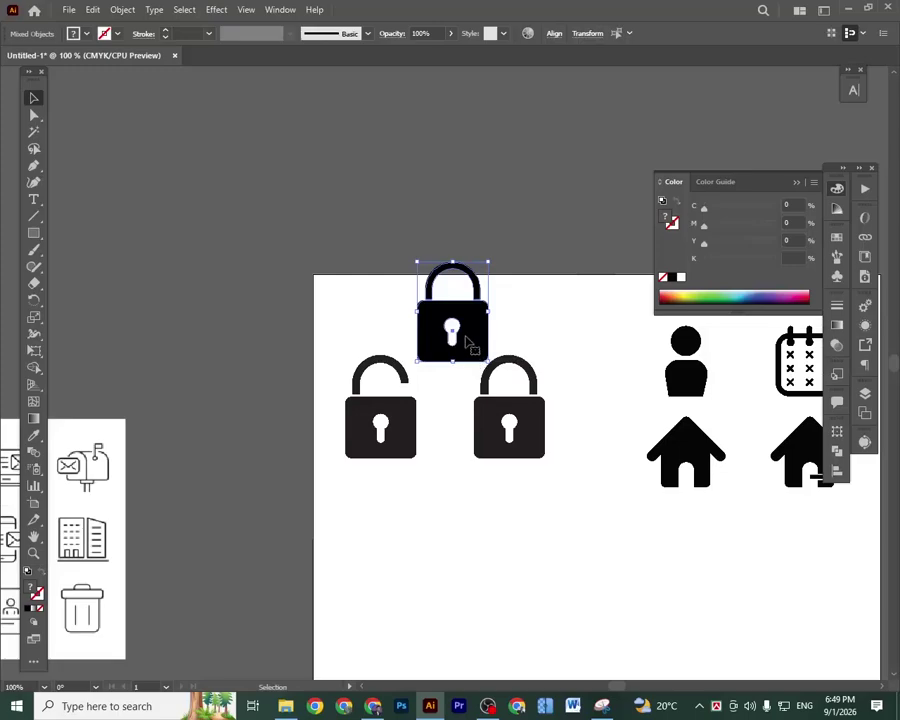
left_click_drag(465, 330, 528, 563)
left_click(602, 572)
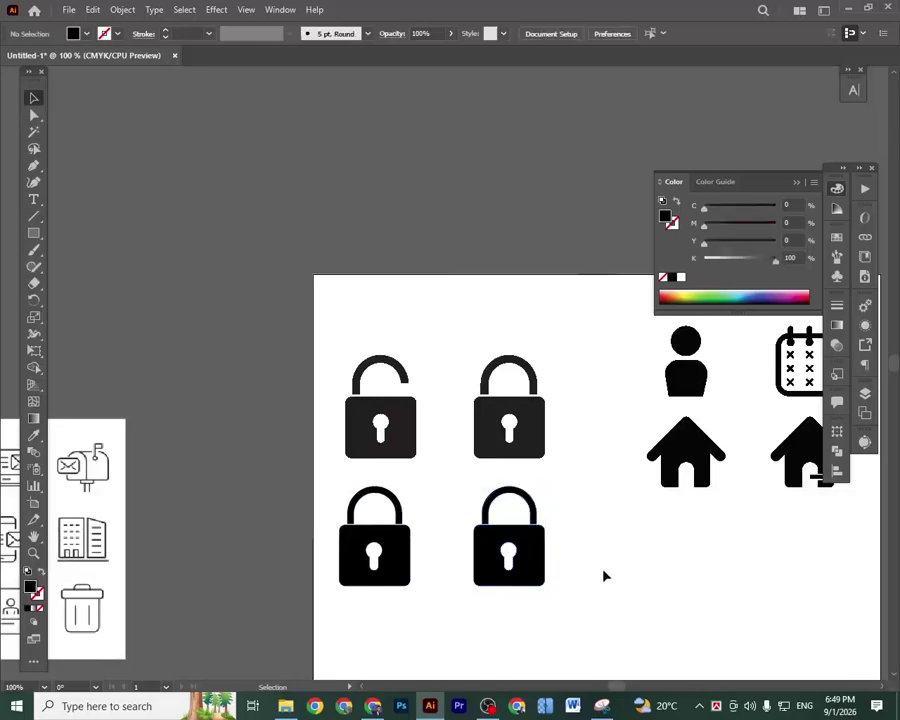
Erase the lower part of the right shackle leg on the right black lock with the Eraser to make it open.
key("ctrl+equal")
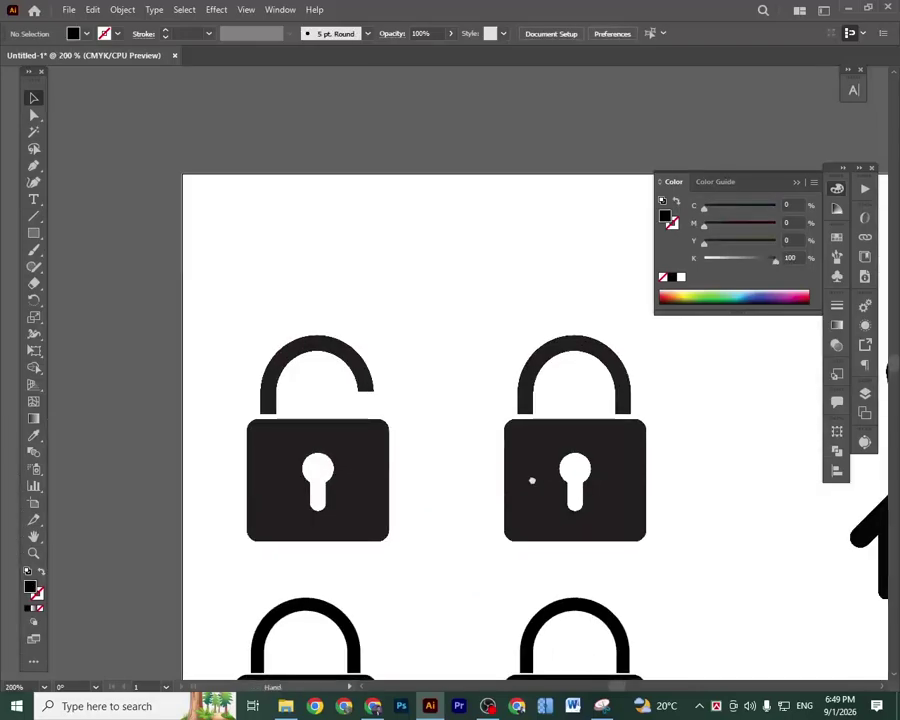
left_click_drag(528, 476, 521, 398)
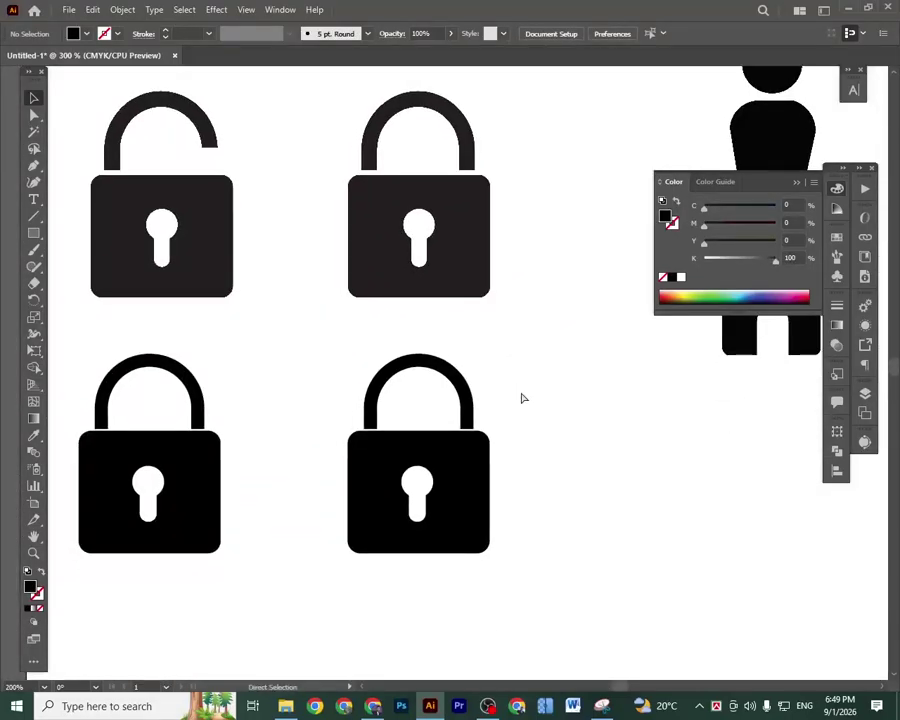
key("ctrl+equal")
key("v")
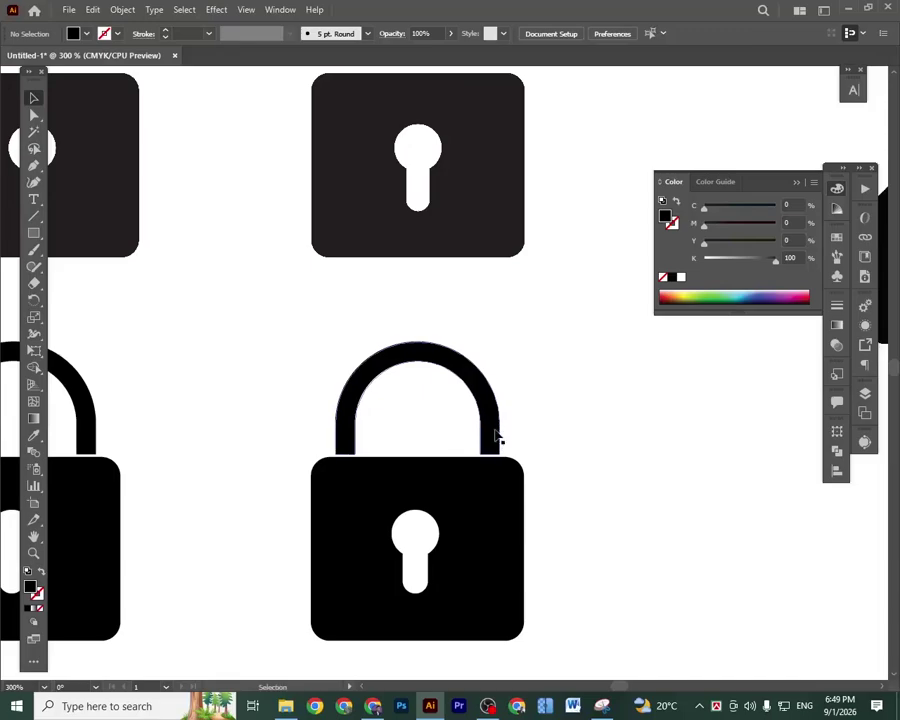
left_click(490, 428)
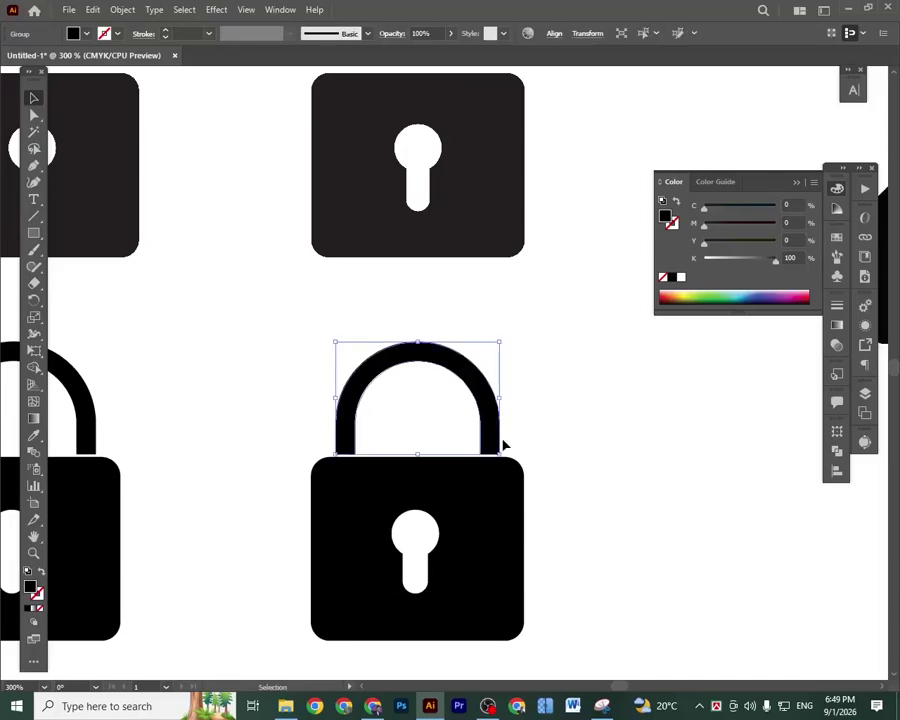
left_click(33, 283)
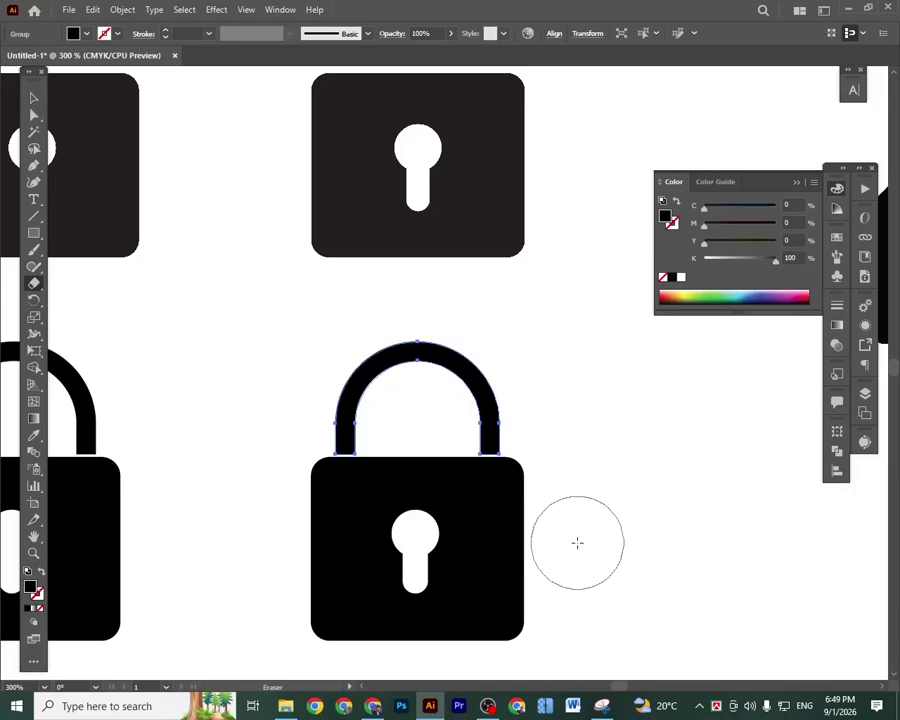
left_click_drag(612, 570, 459, 421)
left_click(33, 99)
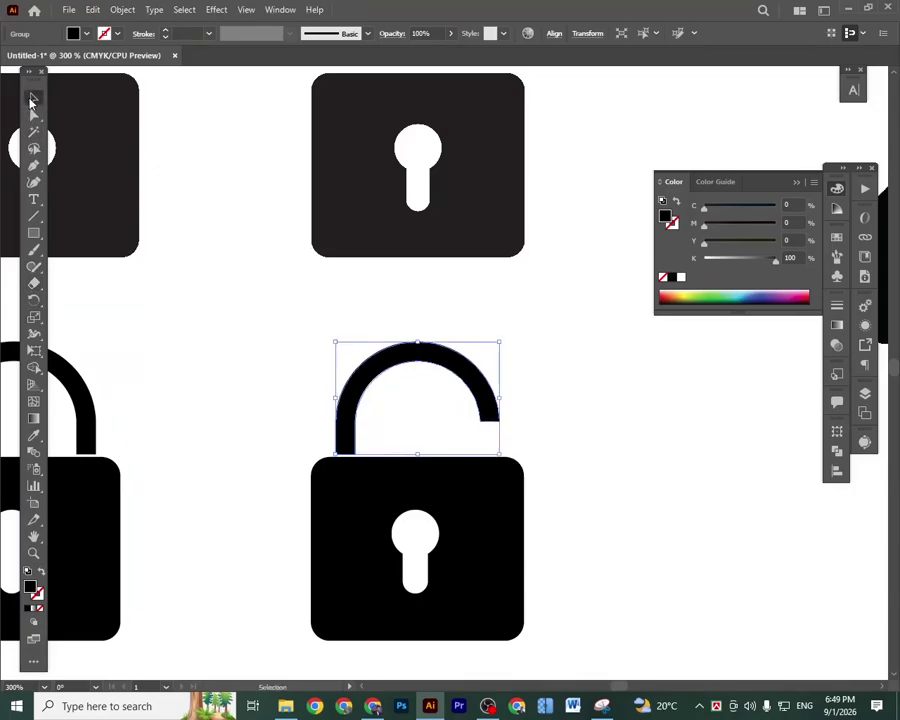
Group the open lock's shackle, body and keyhole.
left_click_drag(608, 592, 452, 516)
right_click(452, 516)
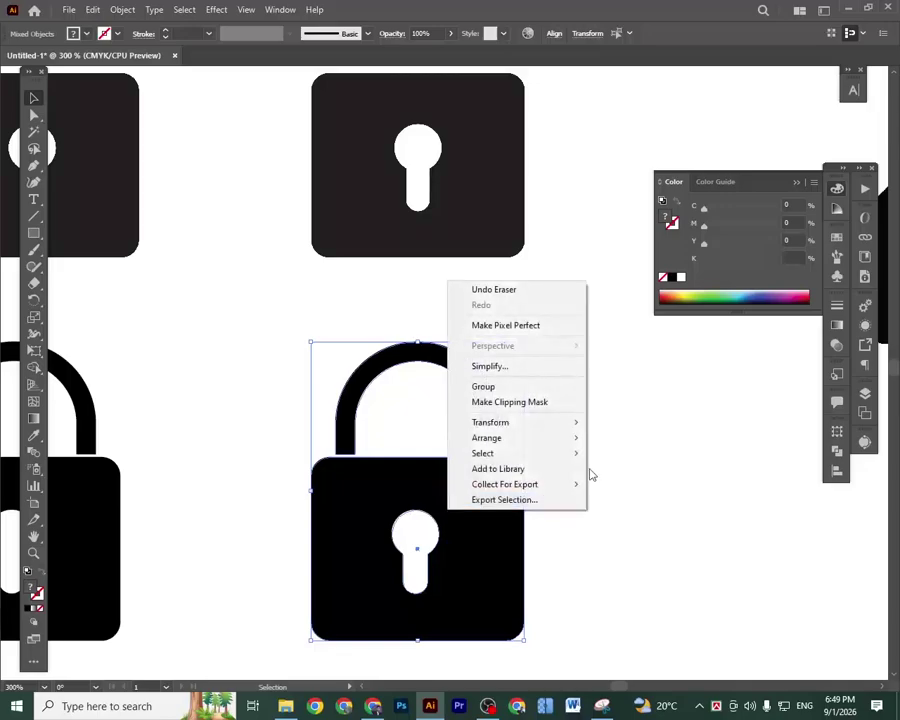
left_click(633, 571)
left_click_drag(305, 373, 464, 516)
right_click(464, 516)
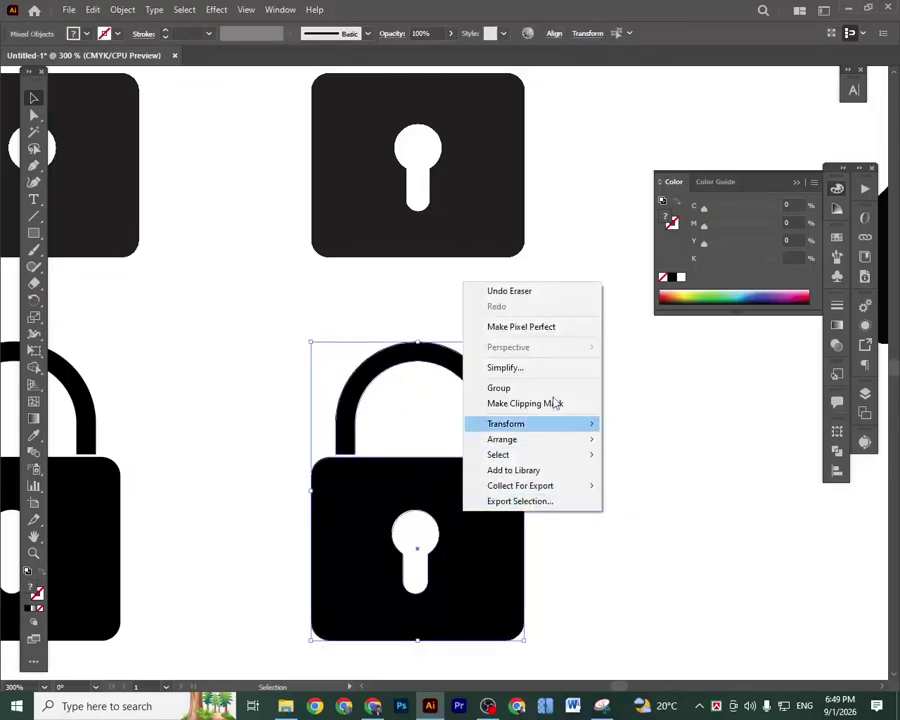
left_click(529, 391)
Group all parts of the closed black lock and deselect it.
scroll(342, 400, "left", 3)
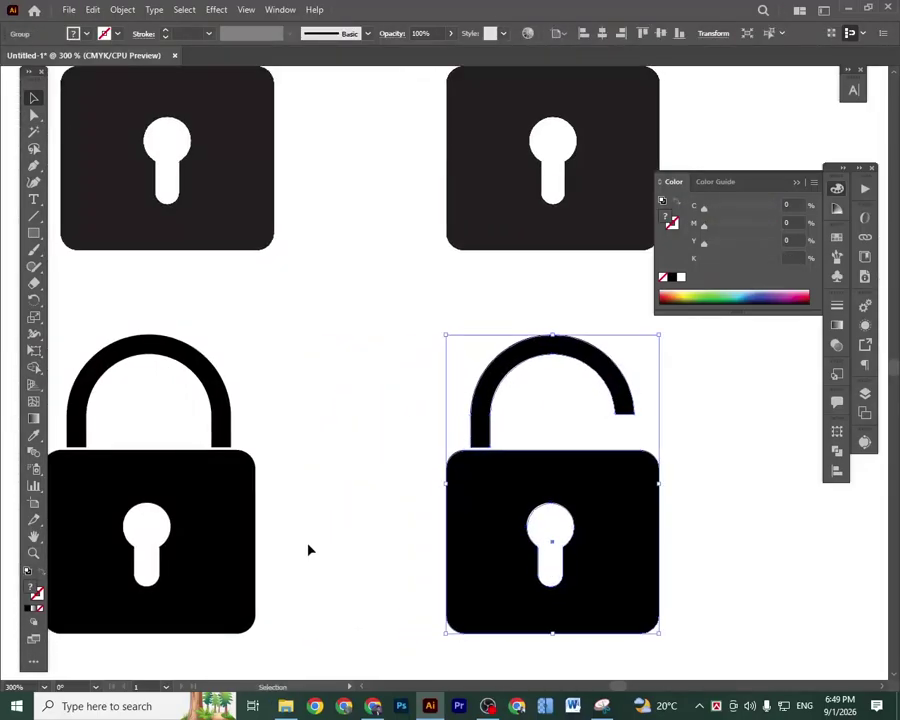
left_click_drag(308, 543, 108, 380)
right_click(150, 480)
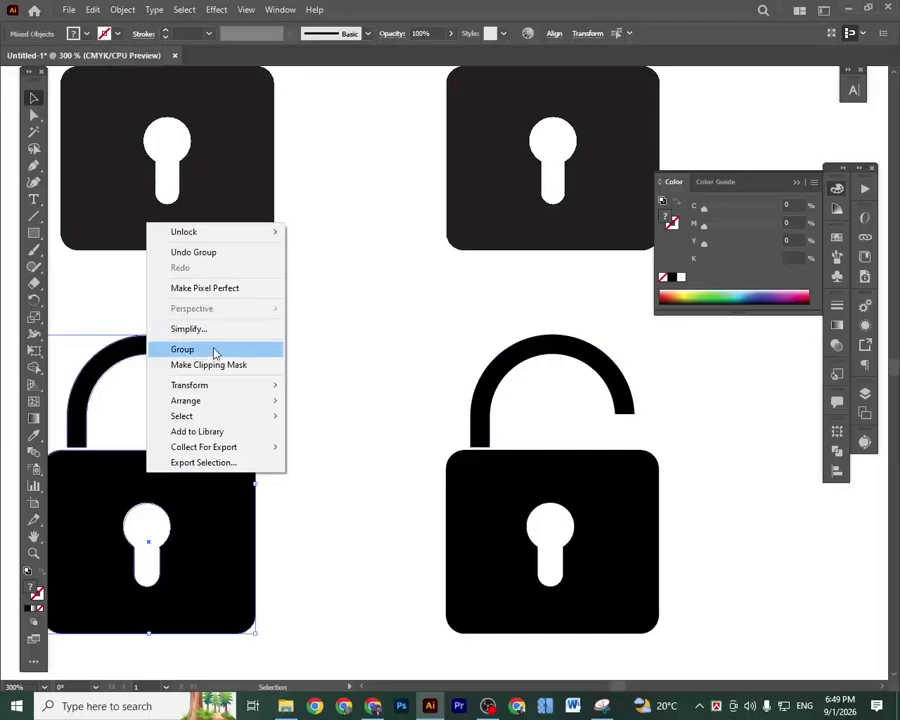
left_click(214, 350)
left_click(325, 430)
Examine the grouped closed and open black locks alongside the two reference locks above them.
scroll(329, 432, "up", 2)
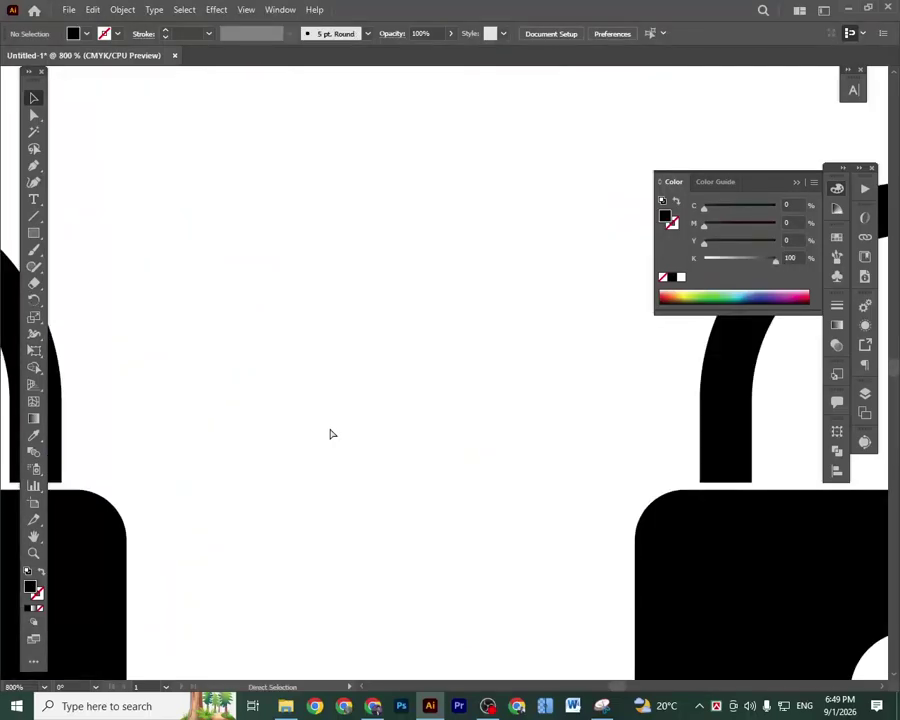
scroll(332, 434, "down", 2)
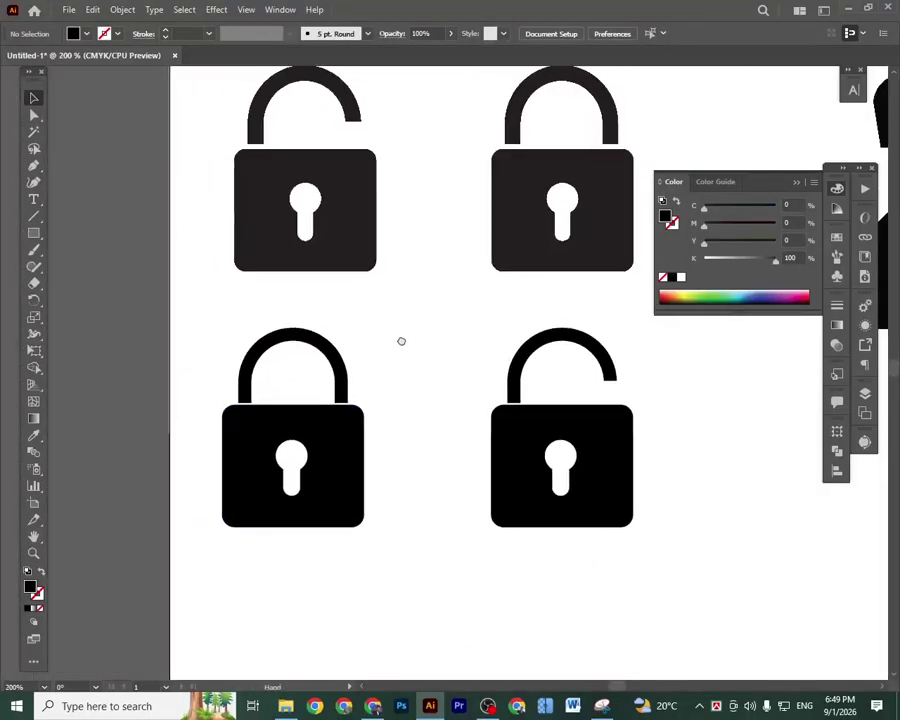
scroll(400, 338, "up", 1)
scroll(400, 338, "right", 1)
left_click_drag(655, 577, 249, 428)
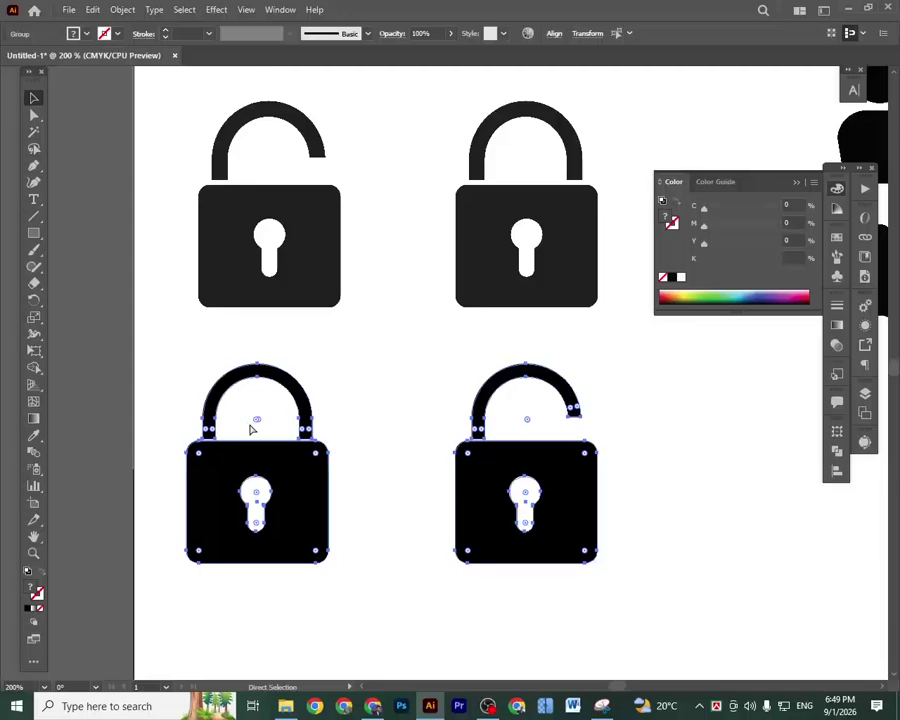
scroll(249, 426, "down", 1)
scroll(400, 424, "up", 2)
scroll(400, 424, "right", 2)
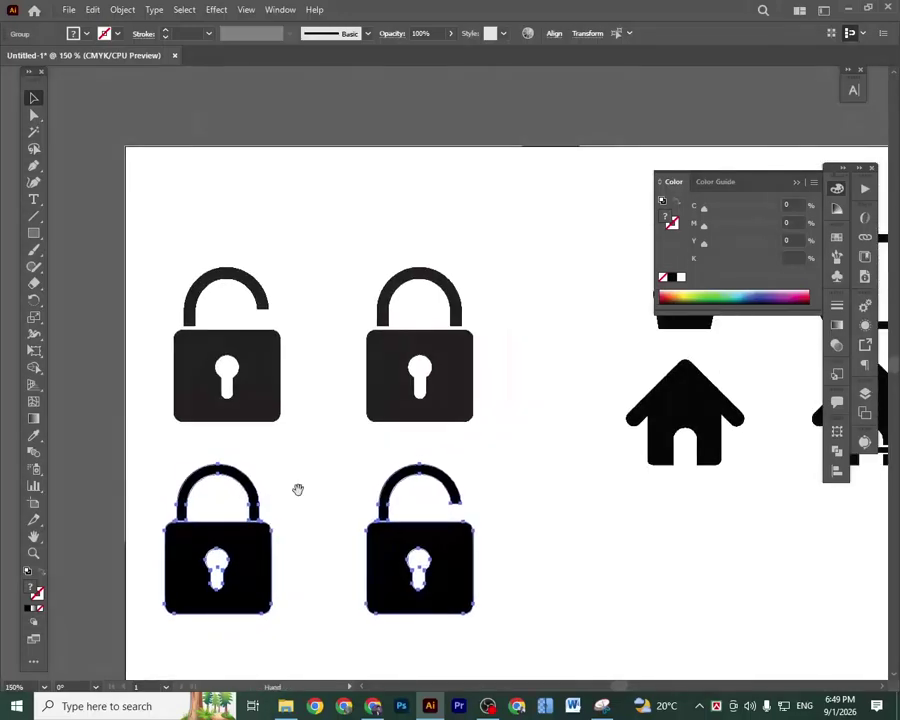
scroll(350, 490, "right", 3)
left_click_drag(344, 506, 458, 528)
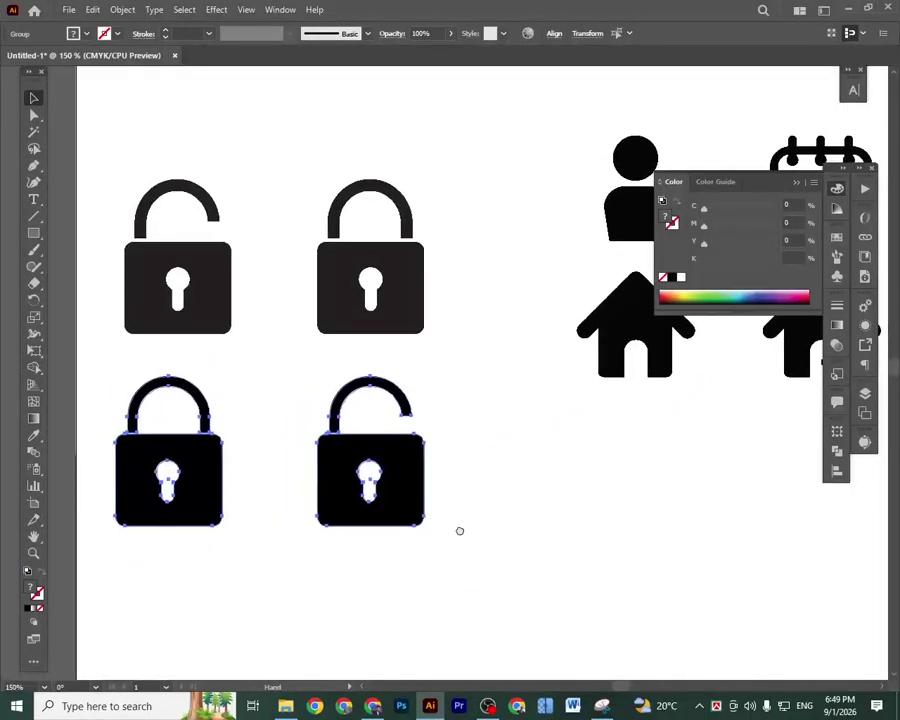
left_click(489, 572)
scroll(560, 547, "up", 1)
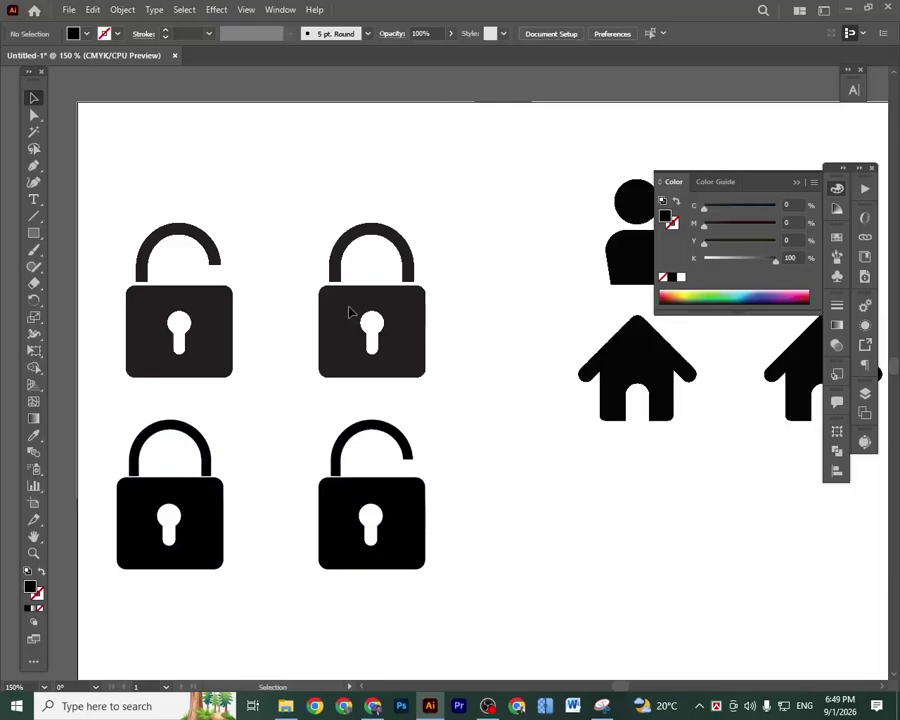
Delete the reference image of the open and closed locks above the redrawn ones.
key("ctrl+a")
left_click(416, 357)
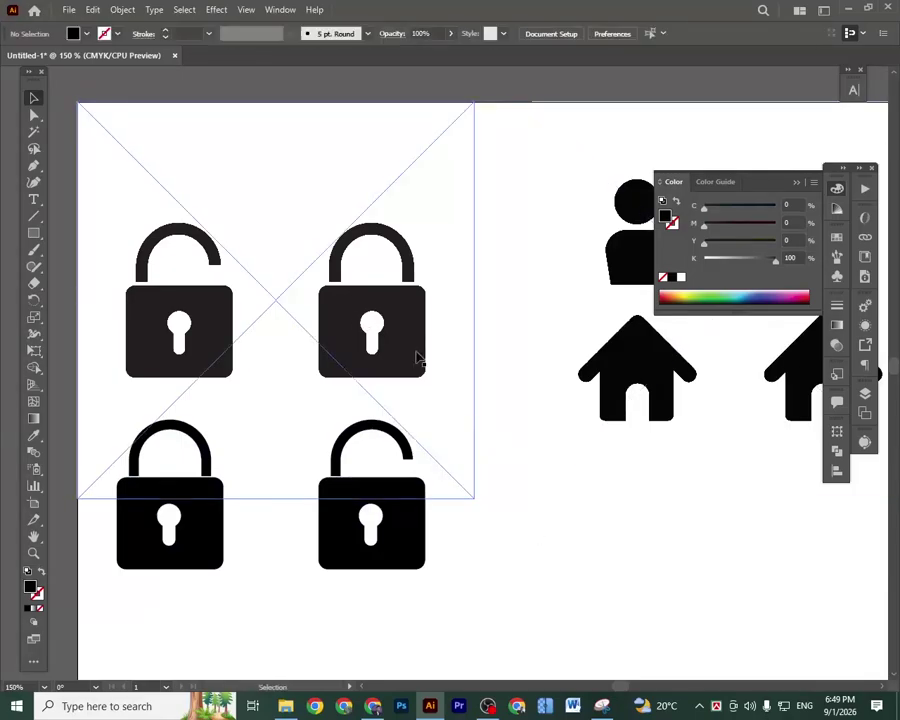
key("Delete")
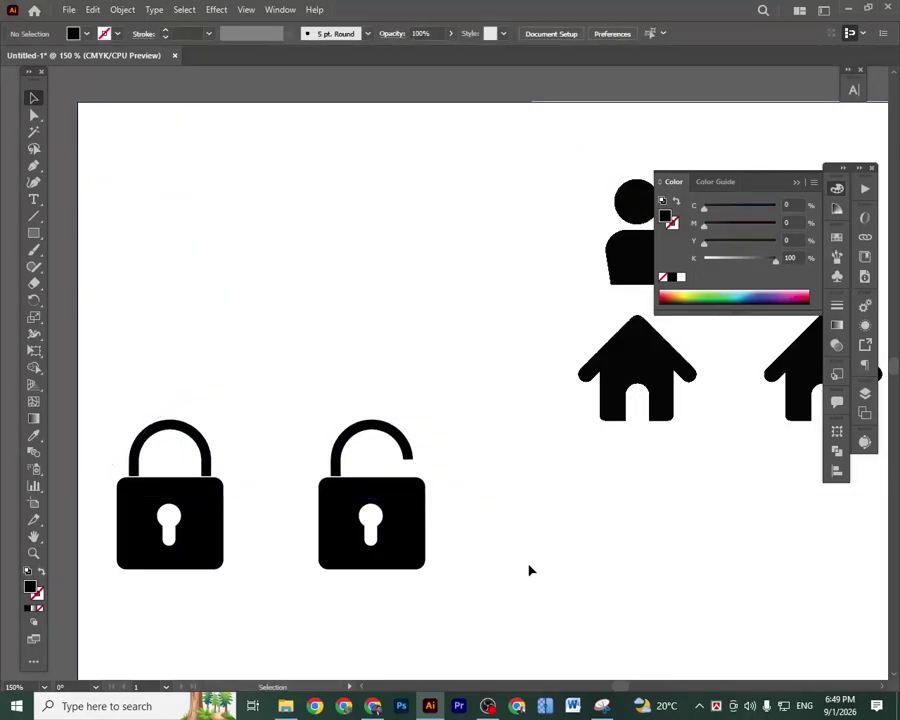
Draw a circle with the Ellipse tool over the head of the reference user icon, matching its size.
left_click_drag(669, 528, 494, 560)
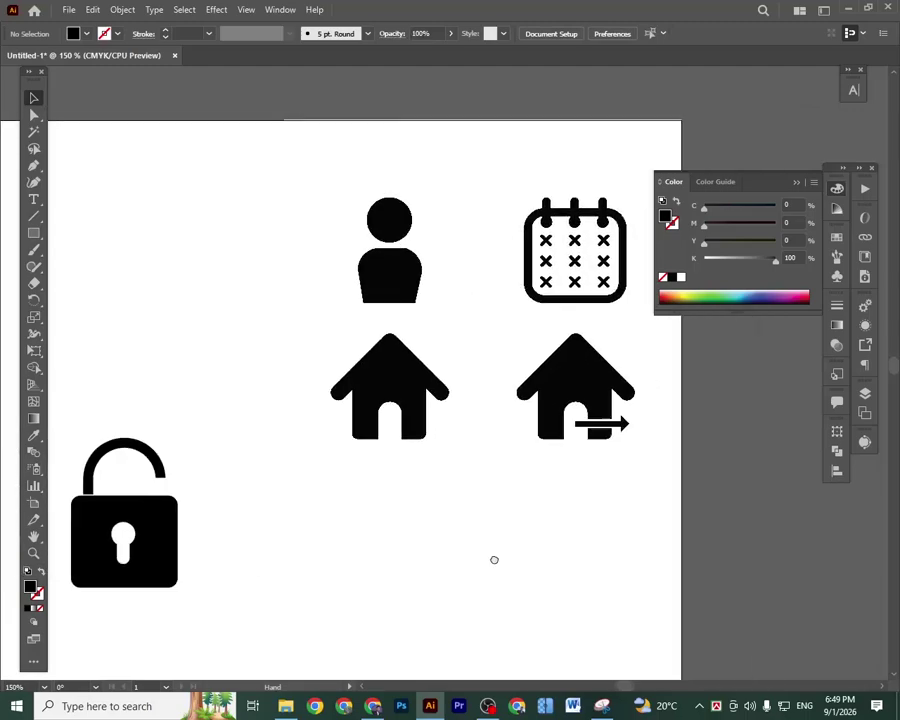
left_click(411, 398)
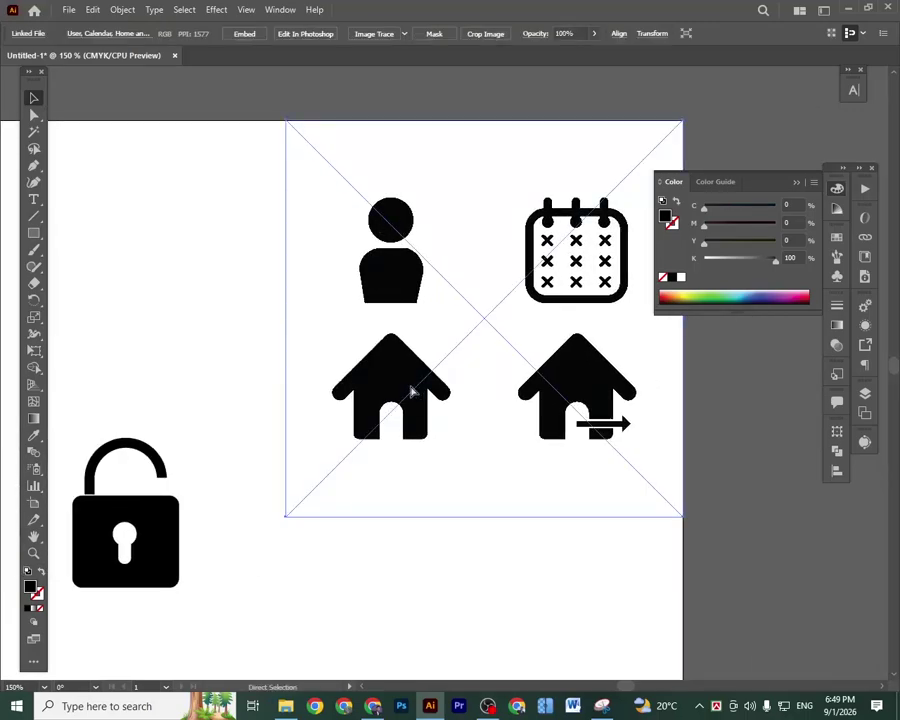
left_click(532, 558)
scroll(416, 506, "up", 3)
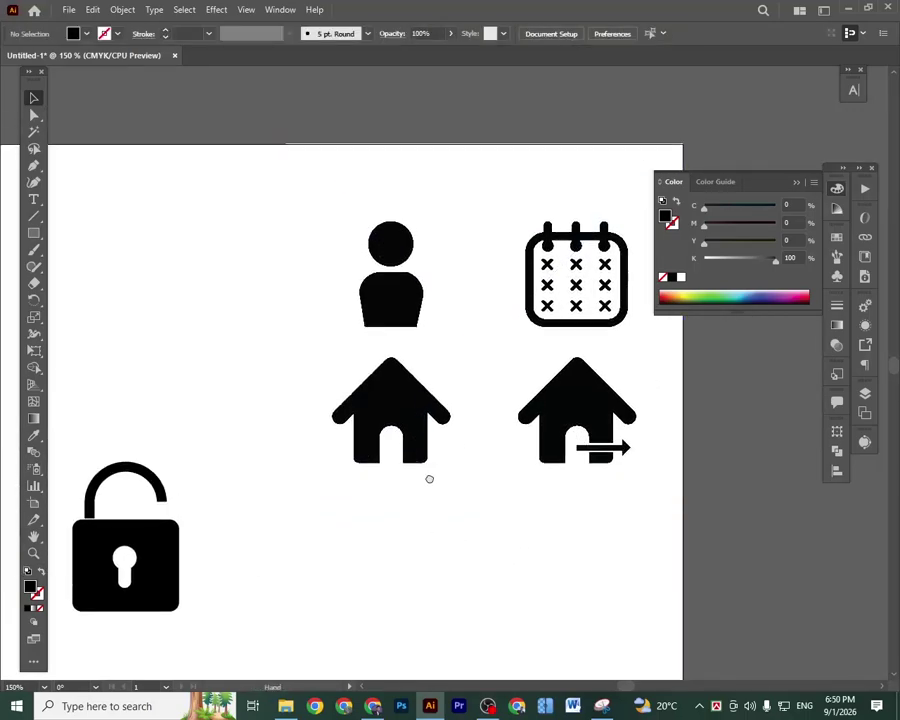
key("ctrl+plus")
key("ctrl+plus")
key("ctrl+plus")
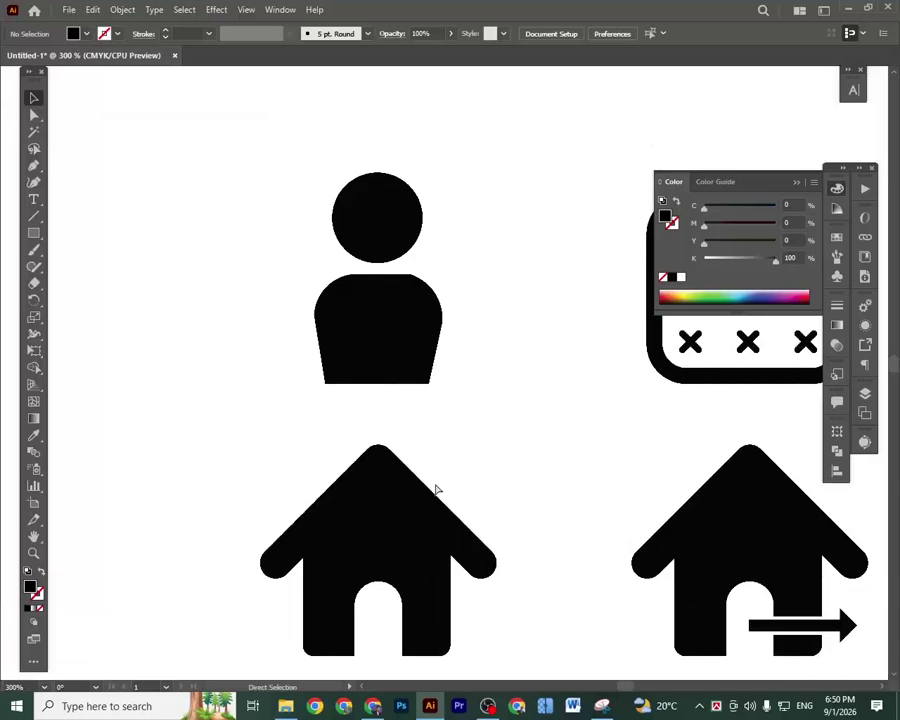
left_click_drag(410, 373, 436, 458)
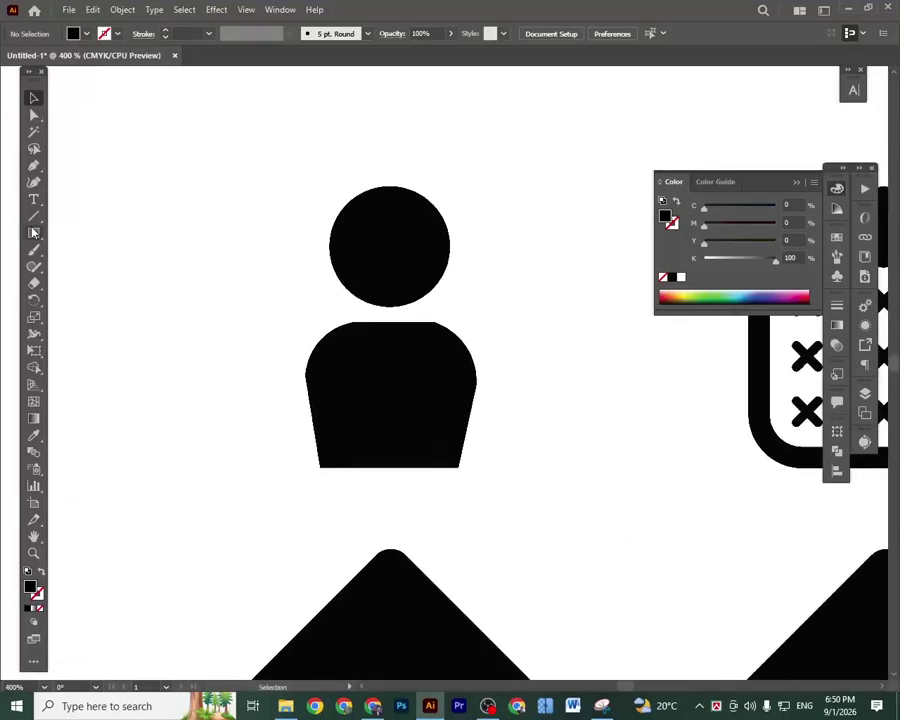
left_click_drag(33, 232, 85, 266)
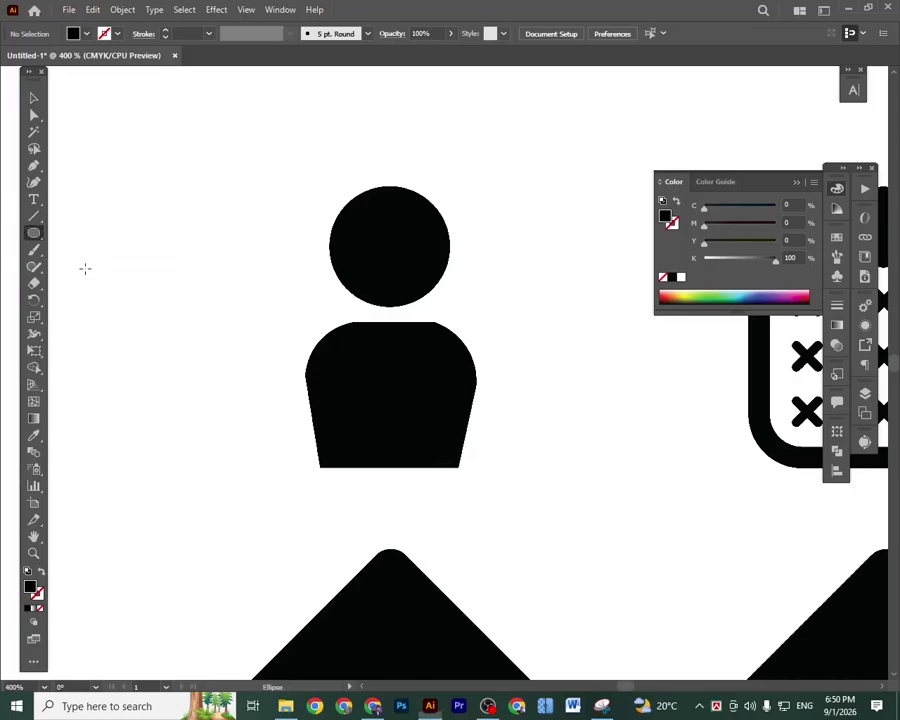
left_click_drag(394, 252, 330, 248)
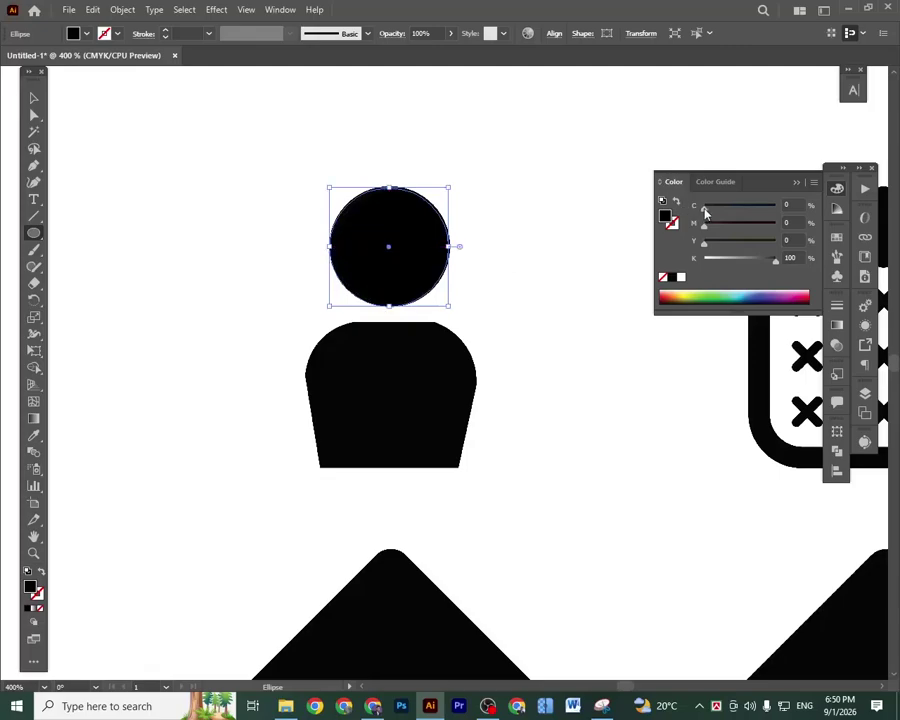
Fill the head circle with grey using K 72, and deselect it.
left_click(756, 259)
key("v")
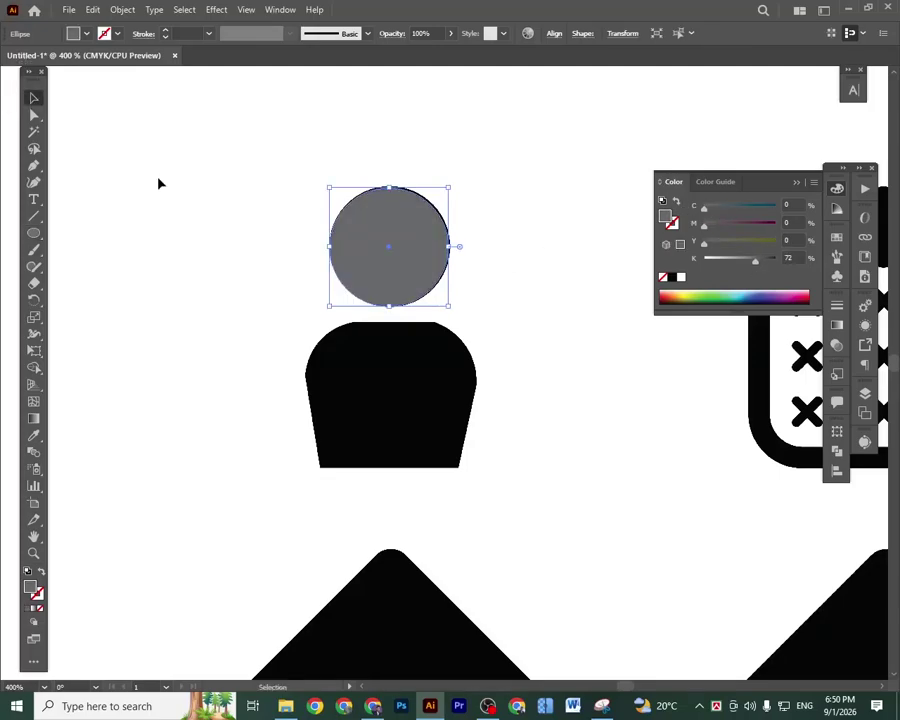
left_click(543, 455)
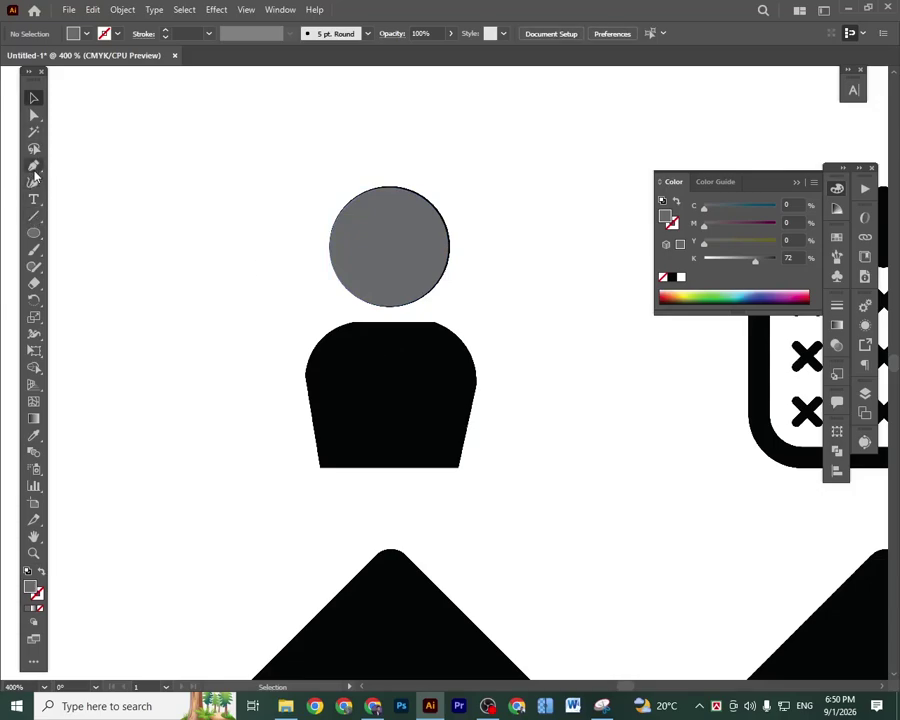
Draw a closed trapezoid over the user's body with the Pen tool, about 37 pt wide at the base, 56 pt at the top, and select it.
left_click(33, 167)
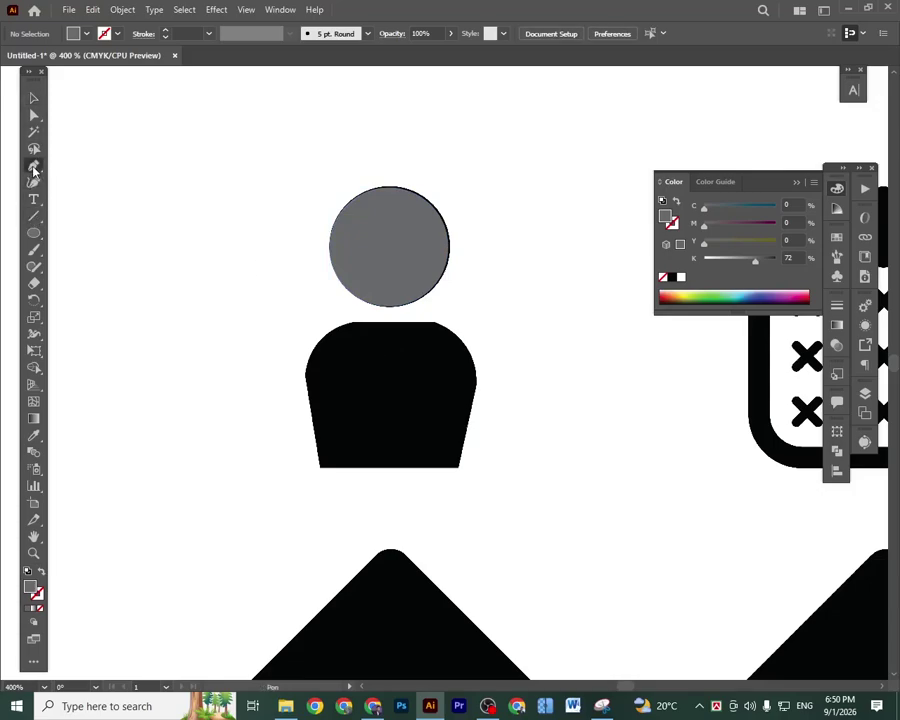
left_click(320, 467)
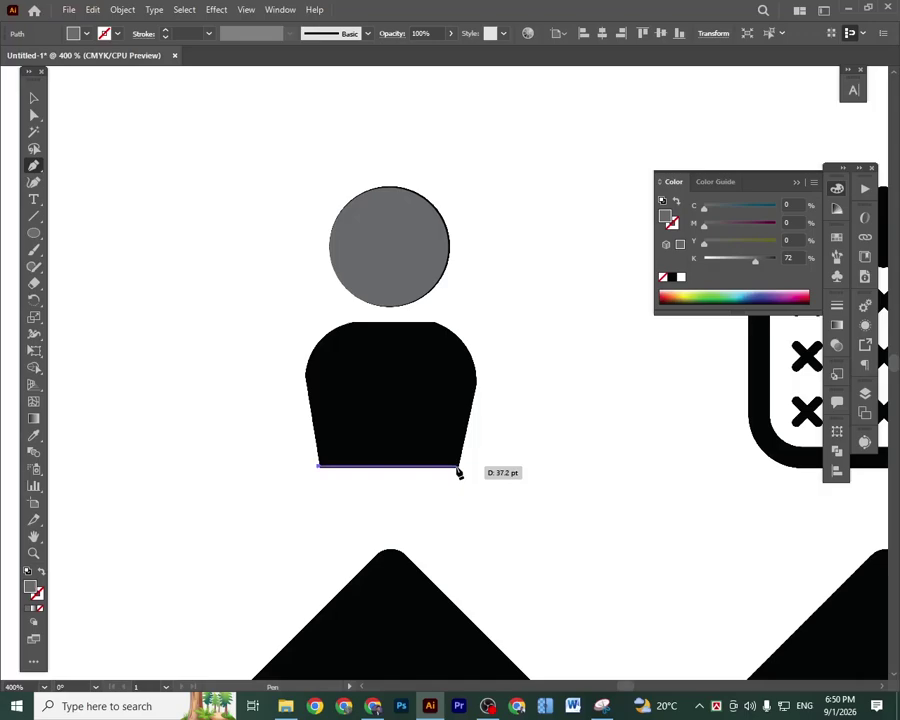
left_click(457, 468)
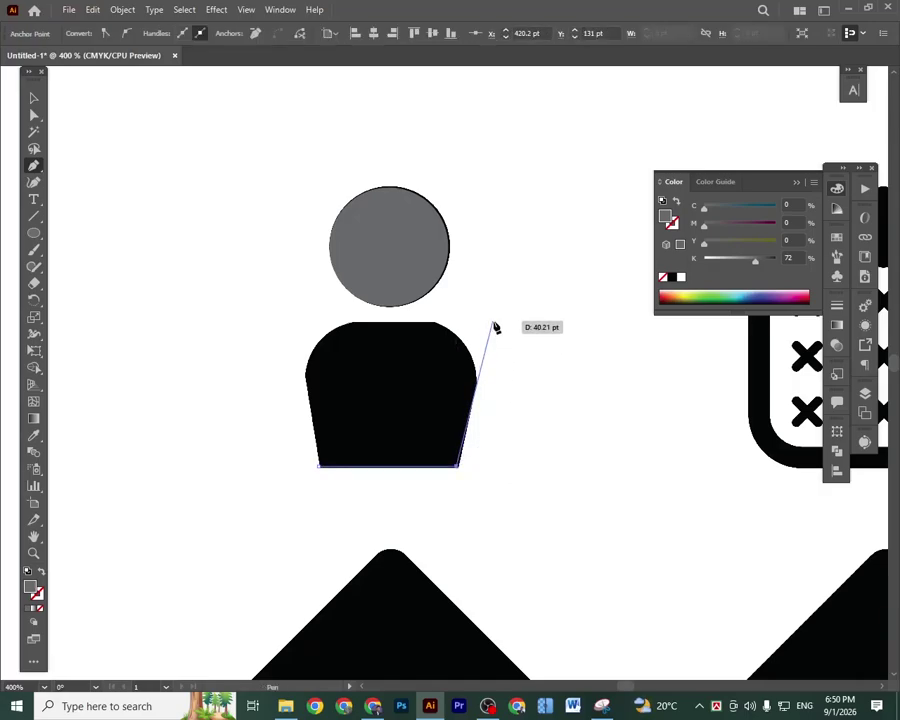
left_click(494, 325)
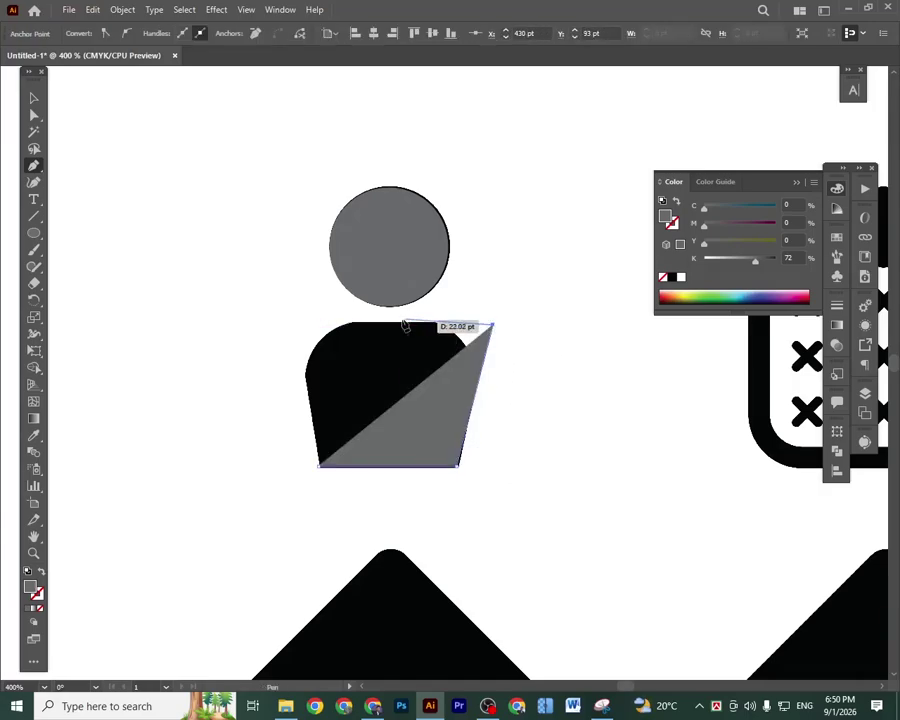
left_click(286, 326)
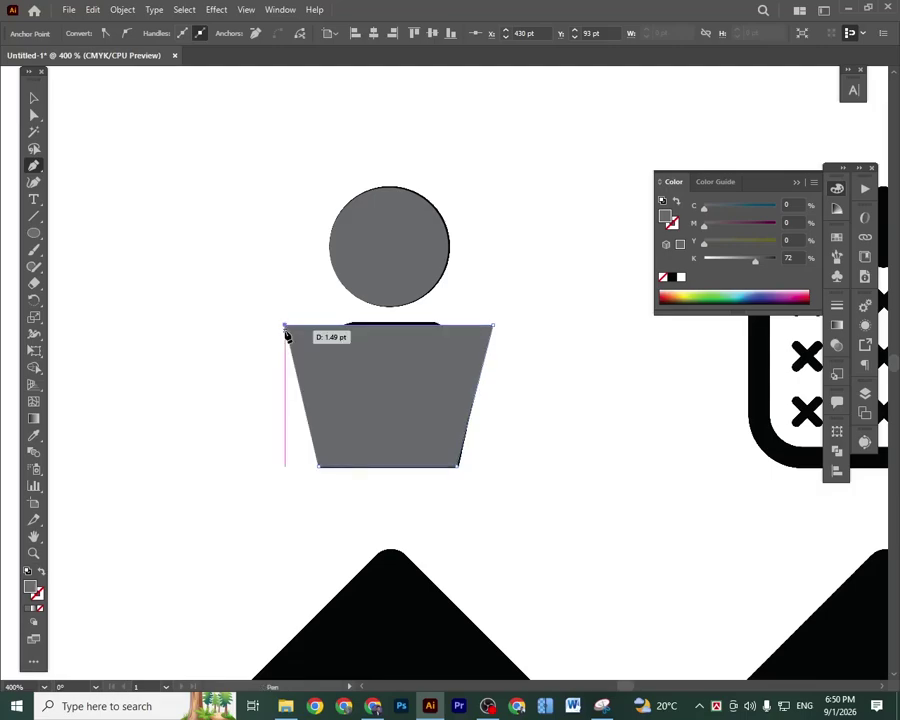
left_click(319, 467)
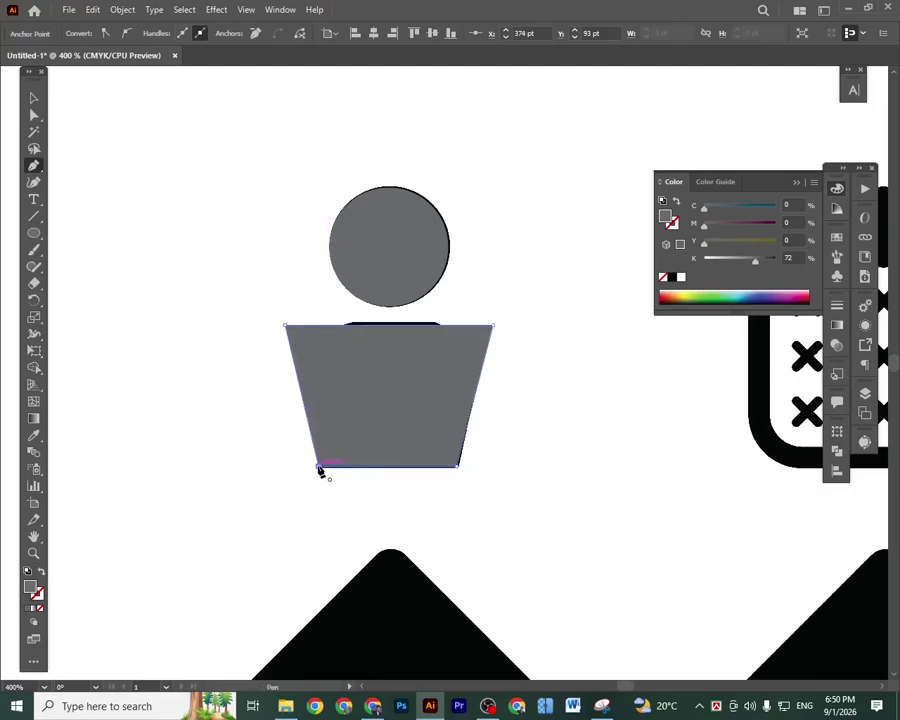
left_click(33, 97)
left_click(197, 312)
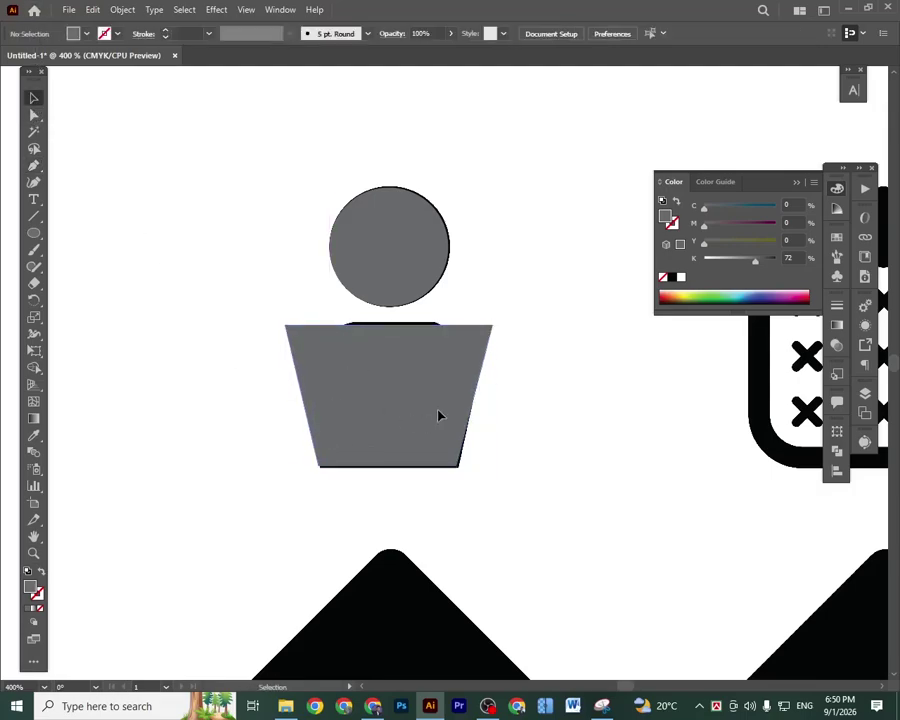
left_click(445, 425)
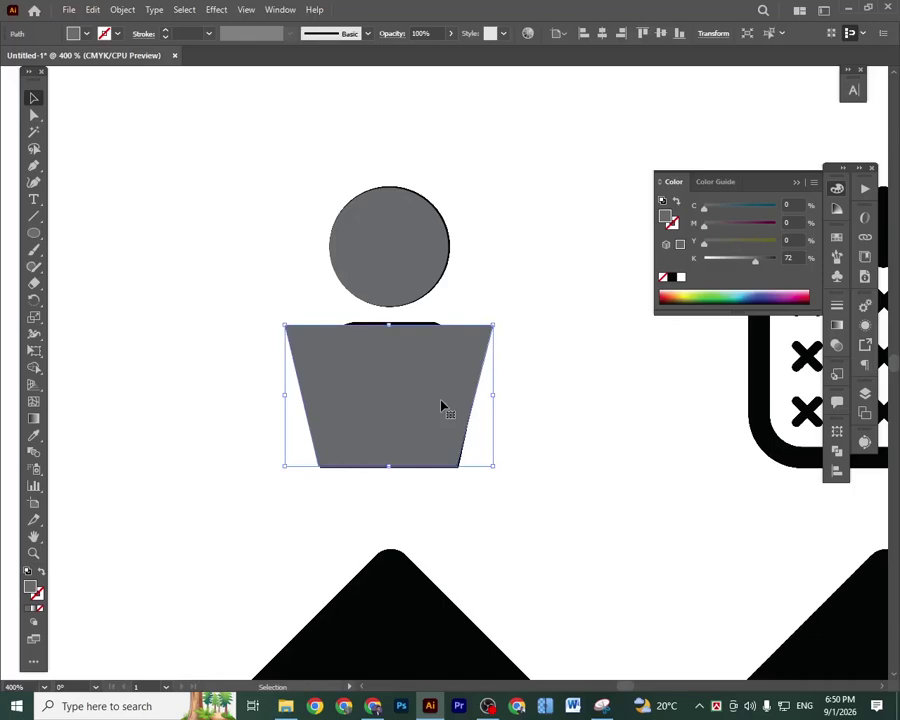
Round the two top corners of the trapezoid body to match the reference user's shoulders, and deselect it.
key("a")
left_click(472, 374)
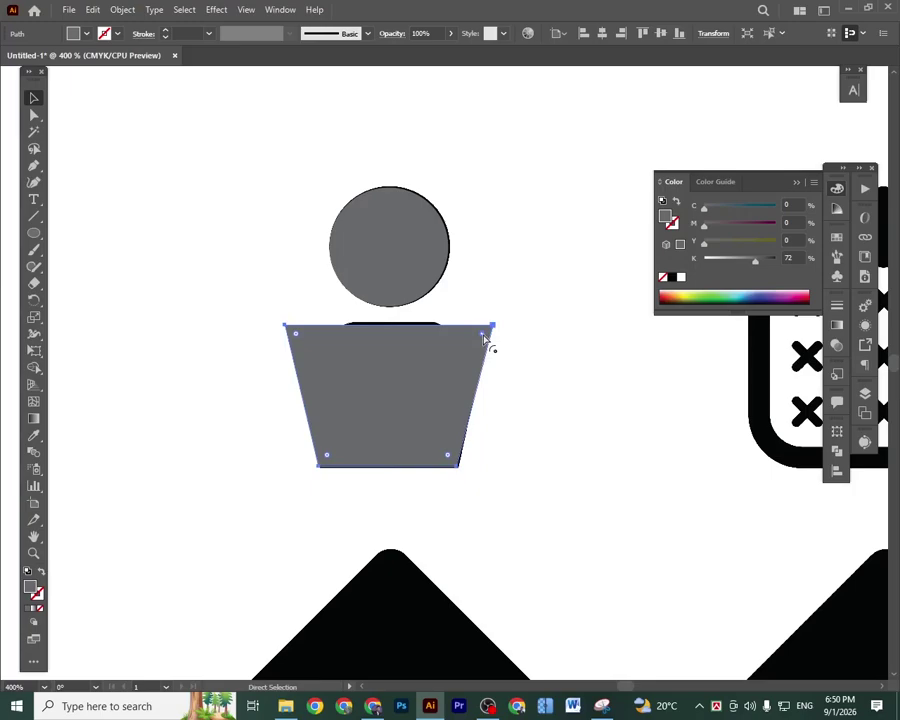
key("ctrl")
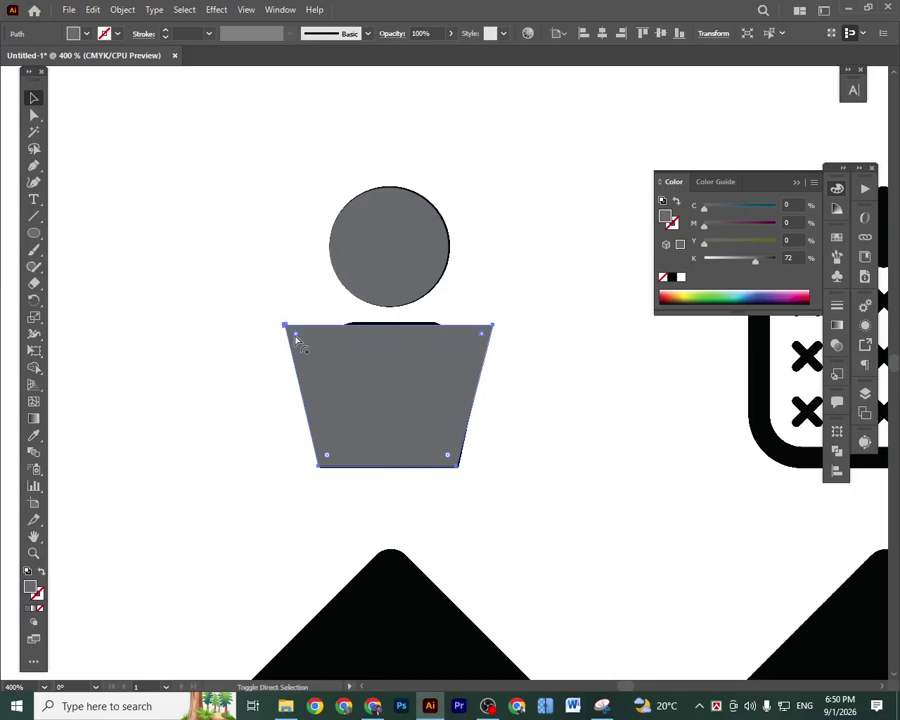
left_click_drag(296, 336, 346, 405)
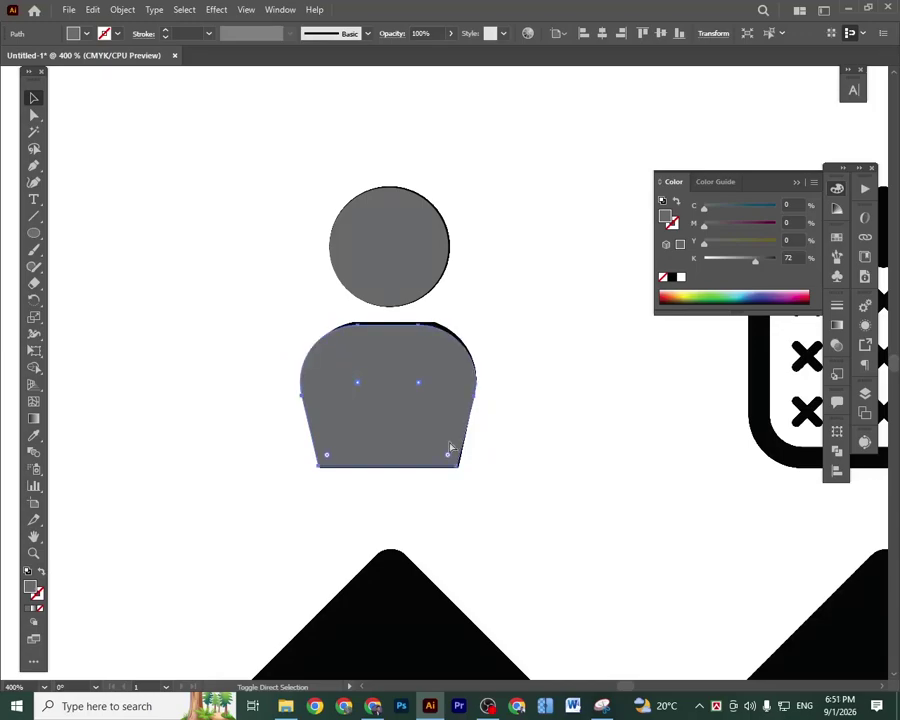
left_click(578, 477)
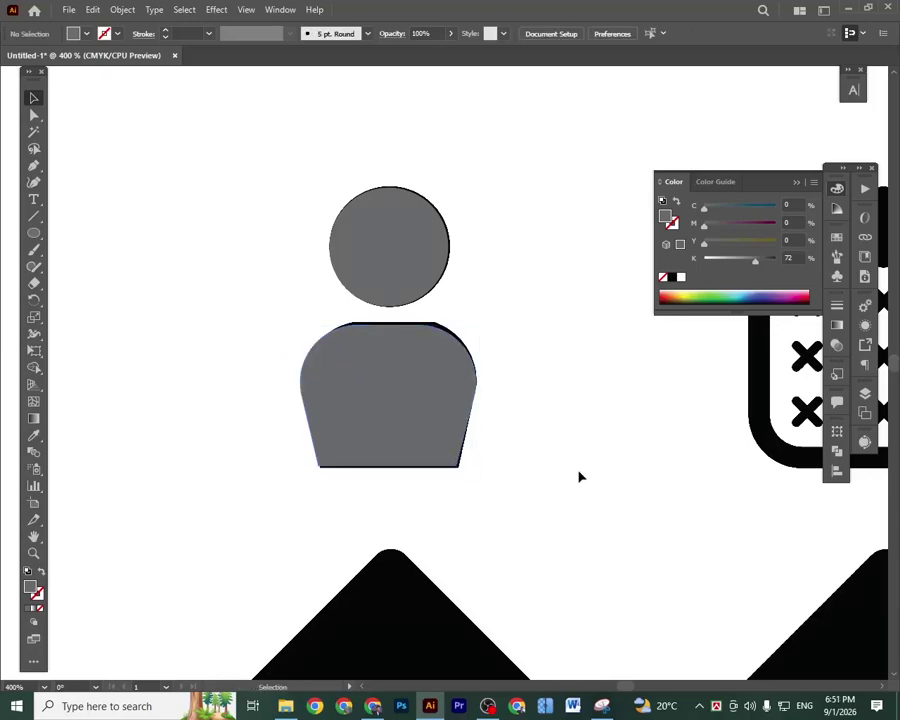
Move the grey head and body together off the reference user icon into the empty space beside it.
left_click(436, 412)
left_click(394, 261, "shift")
left_click_drag(428, 416, 258, 380)
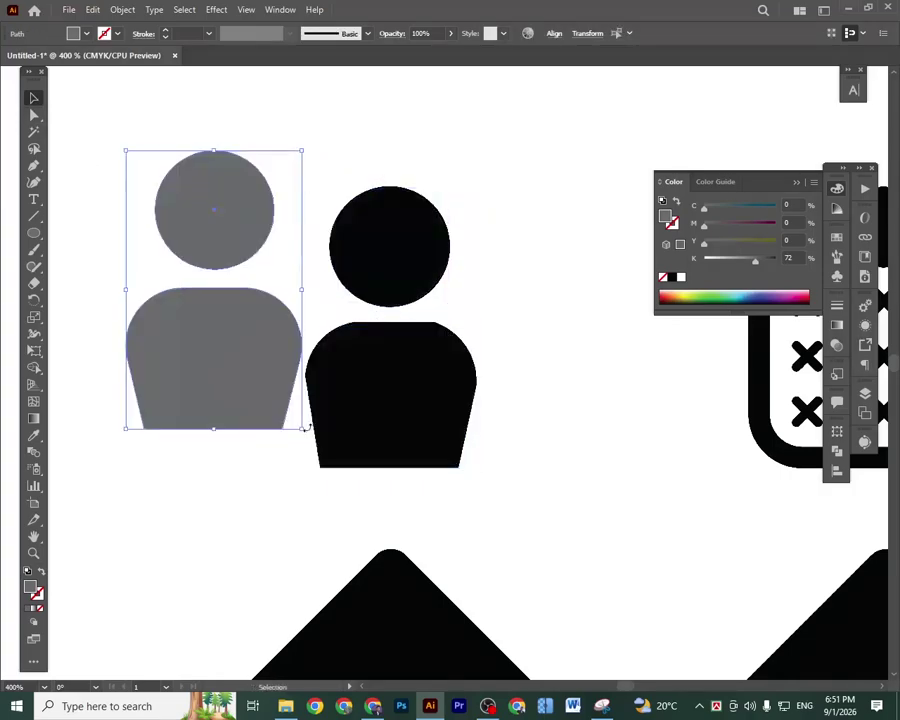
left_click_drag(320, 350, 474, 360)
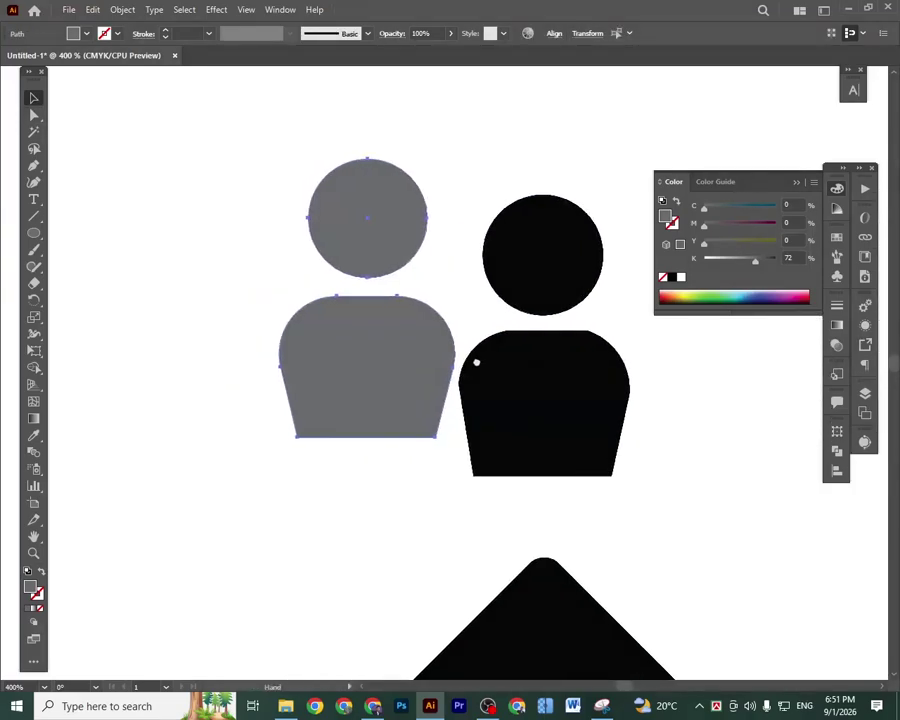
left_click(409, 522)
Nudge the grey body up to narrow the gap below the head.
left_click(374, 399)
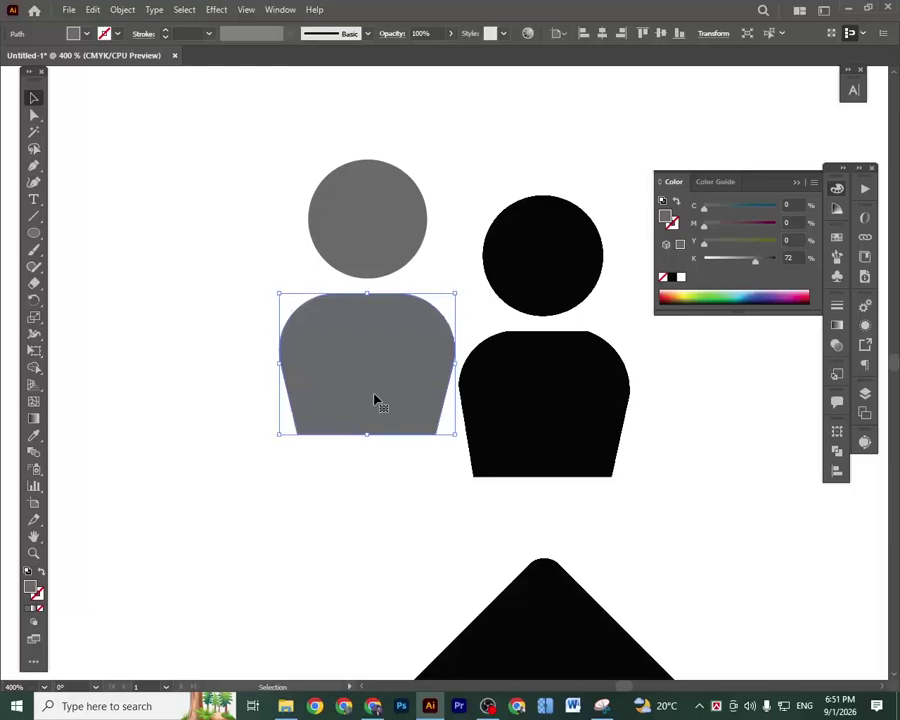
key("Up")
key("Up")
key("Up")
key("Up")
key("Up")
left_click(390, 497)
left_click_drag(245, 245, 376, 466)
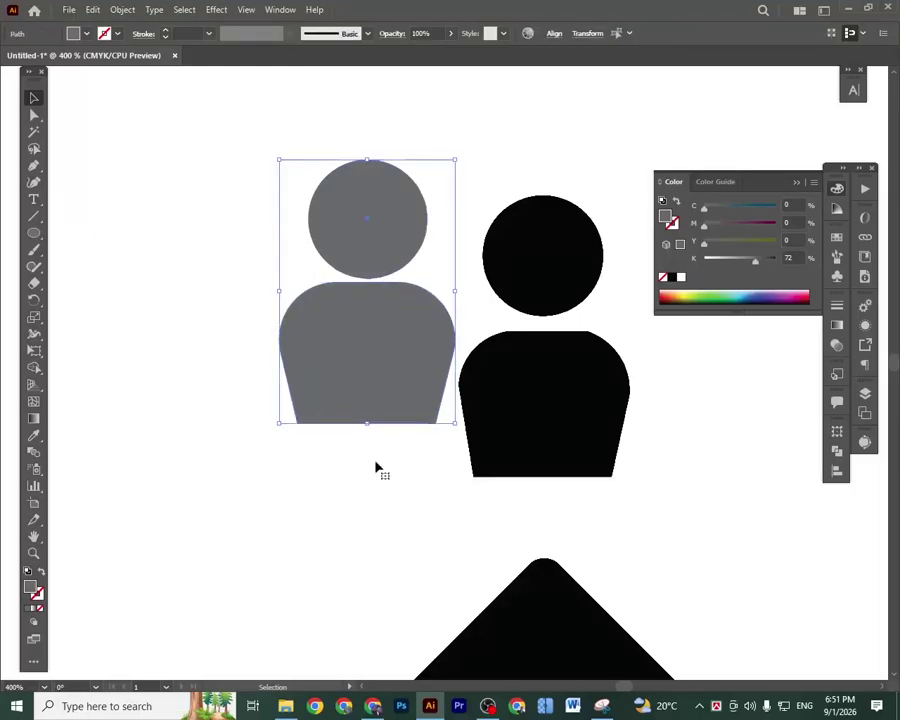
left_click(376, 466)
Nudge the grey body down slightly to open the gap to the head, and deselect it.
left_click(350, 386)
key("Down")
key("Down")
key("Down")
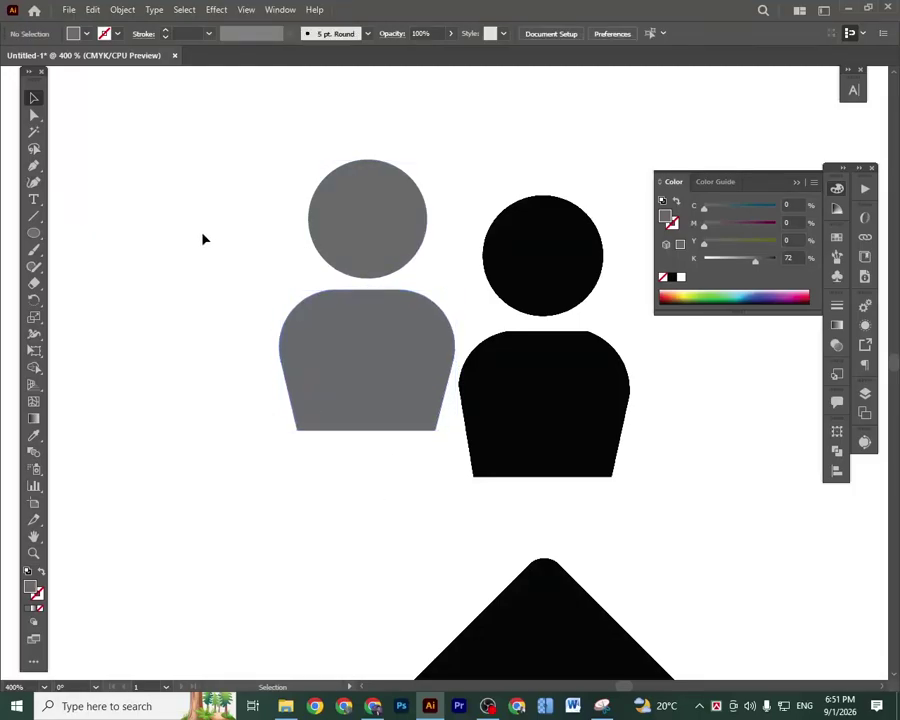
left_click_drag(203, 237, 366, 389)
left_click(416, 504)
scroll(442, 444, "down", 1)
scroll(442, 444, "right", 1)
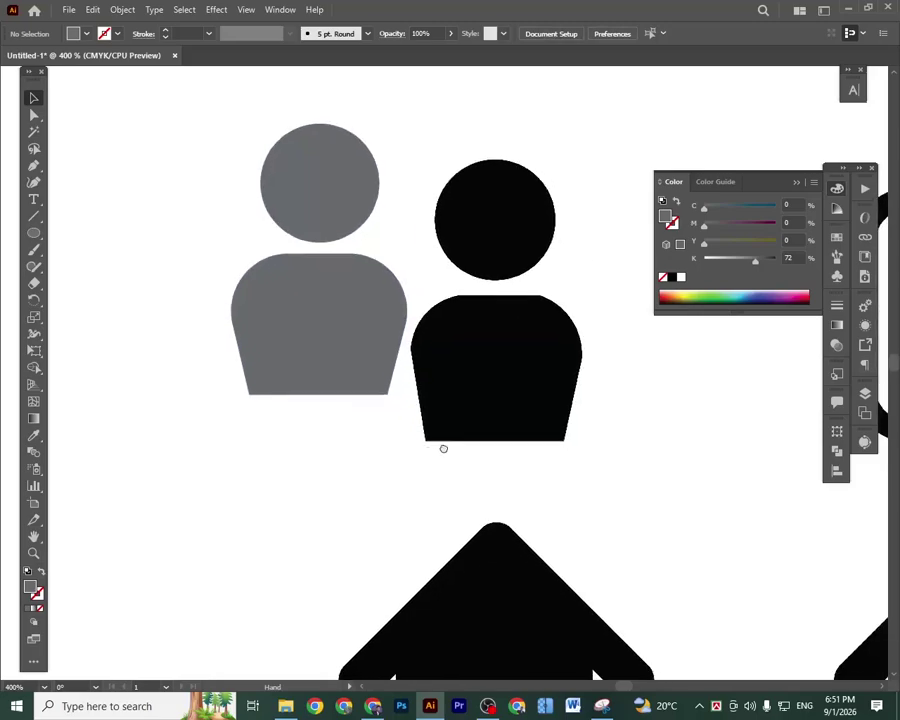
Lengthen the grey body by nudging its two bottom anchor points down with Direct Selection, undoing the last nudge.
left_click(34, 116)
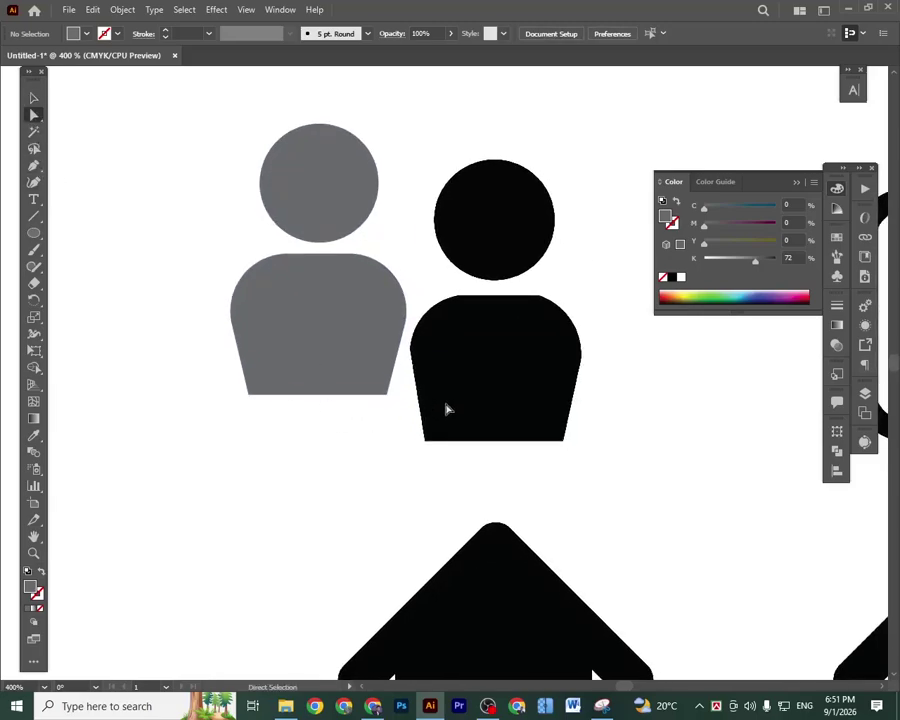
left_click_drag(392, 405, 228, 398)
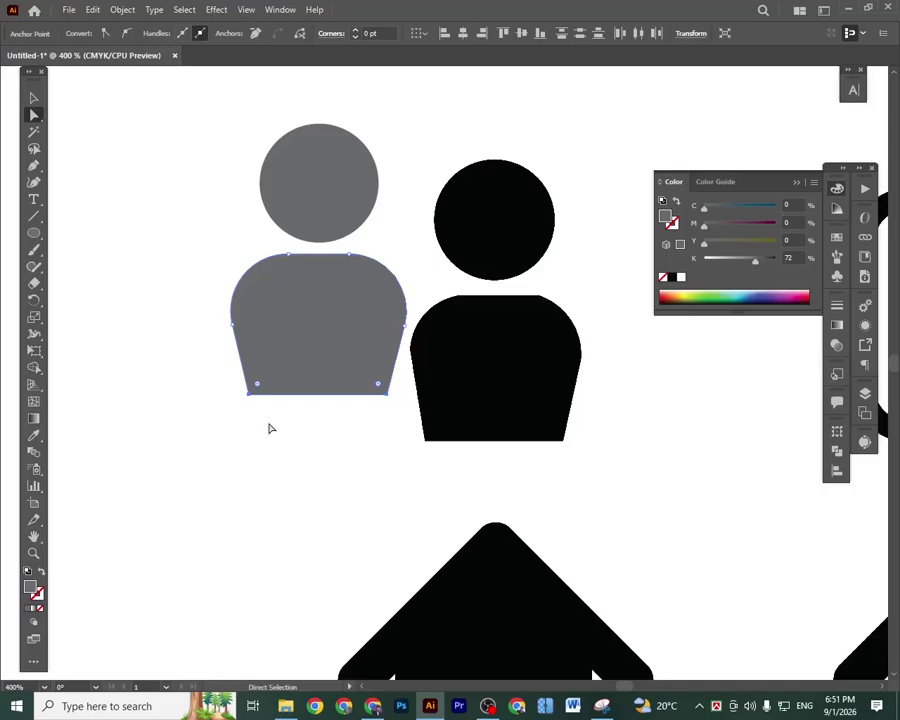
key("Down")
key("Down")
key("Down")
key("Down")
key("Down")
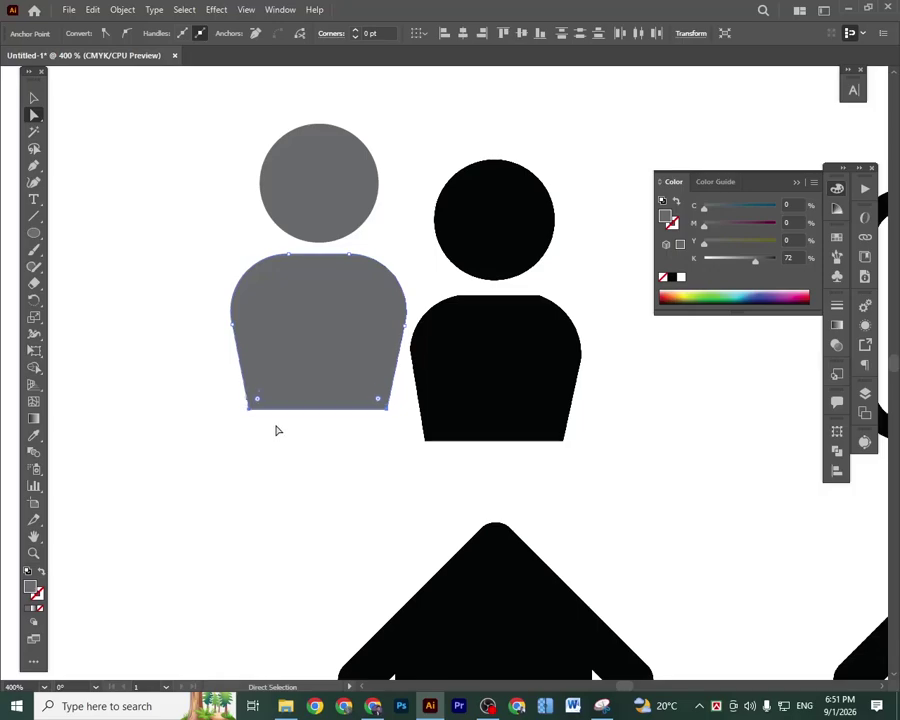
key("Down")
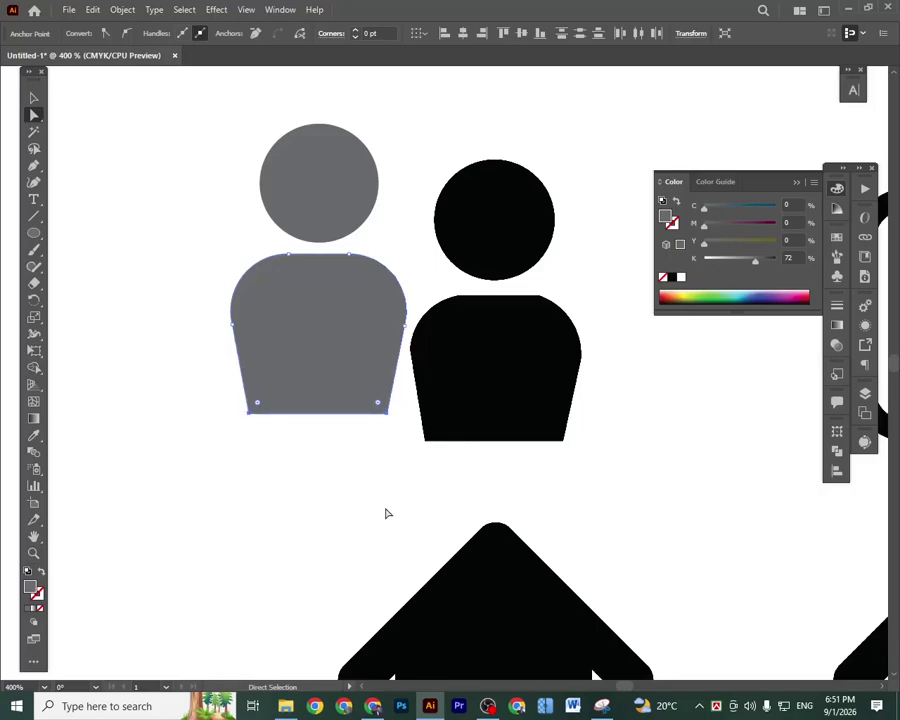
left_click(386, 512)
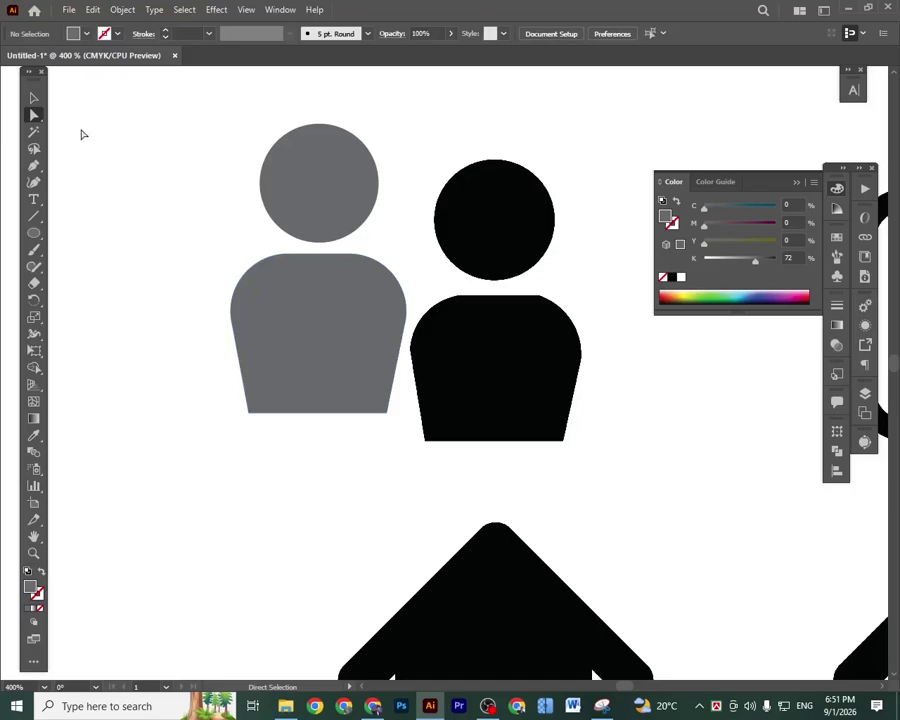
left_click(33, 97)
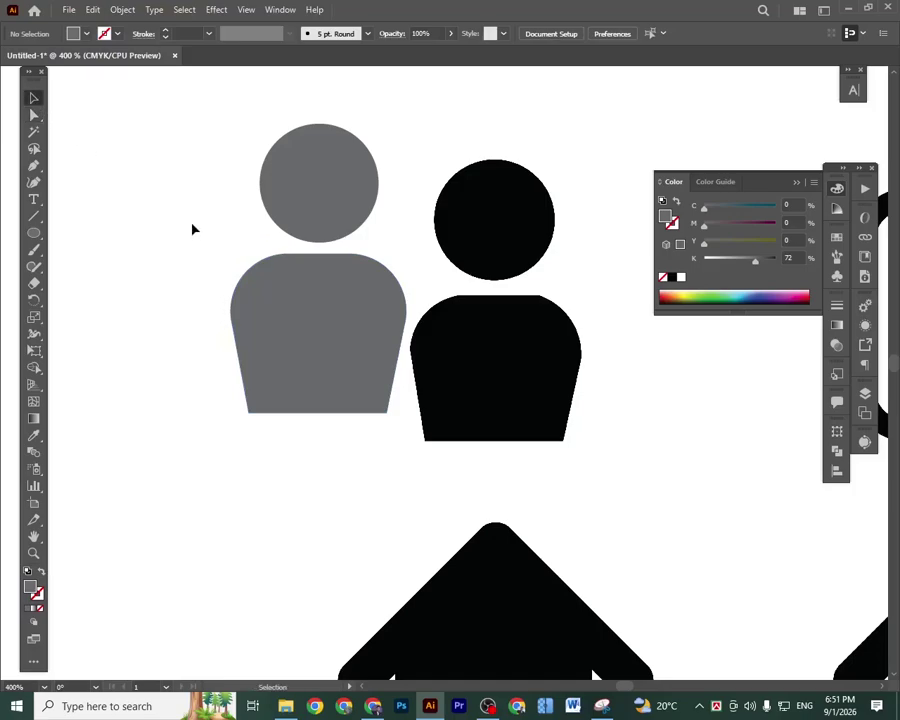
key("ctrl+z")
Centre-align the grey head and body horizontally and fill both with black, K 100.
left_click_drag(158, 137, 398, 366)
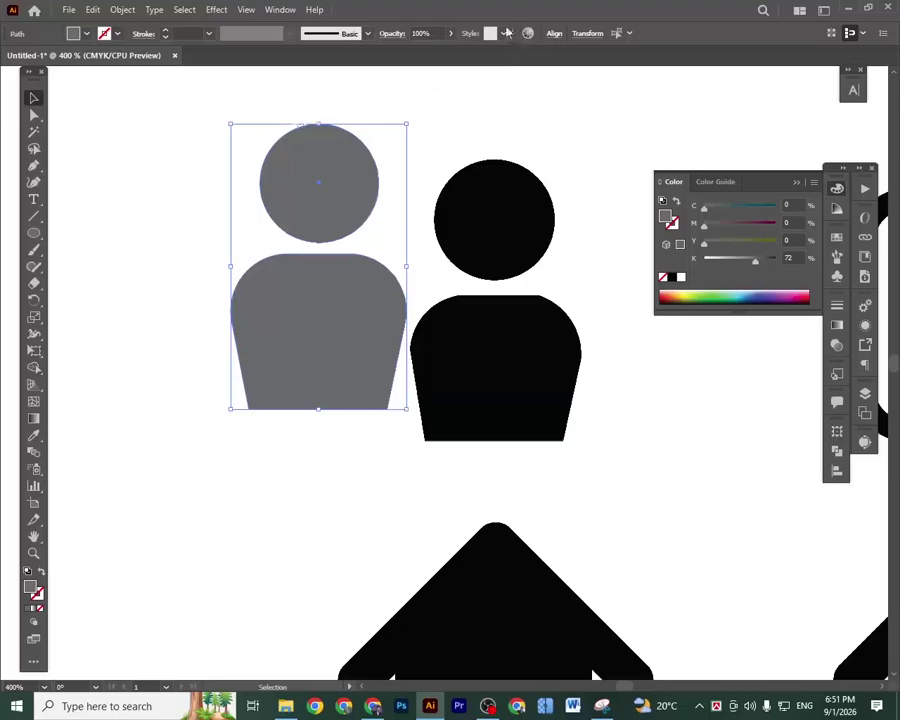
left_click(551, 35)
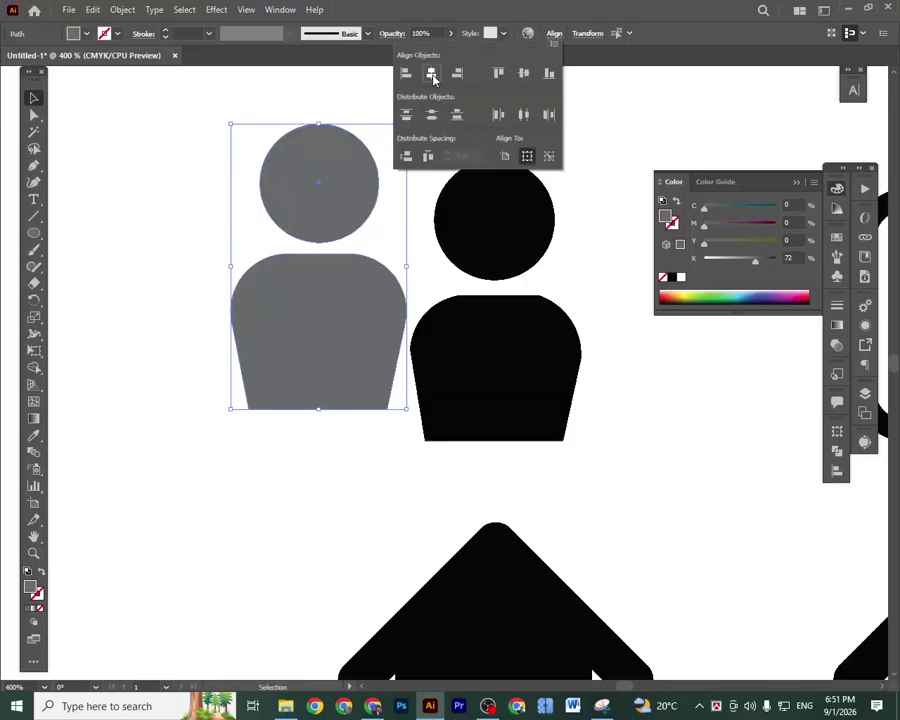
left_click(755, 265)
left_click_drag(765, 263, 775, 261)
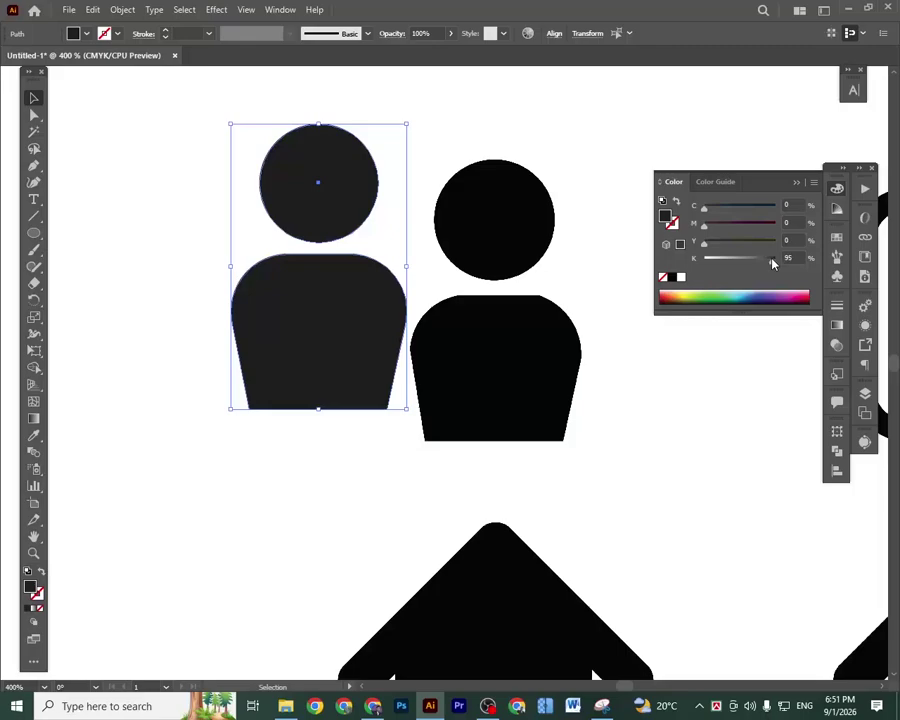
Group the black head and body, try sending the group to the back, and undo that reordering.
right_click(339, 298)
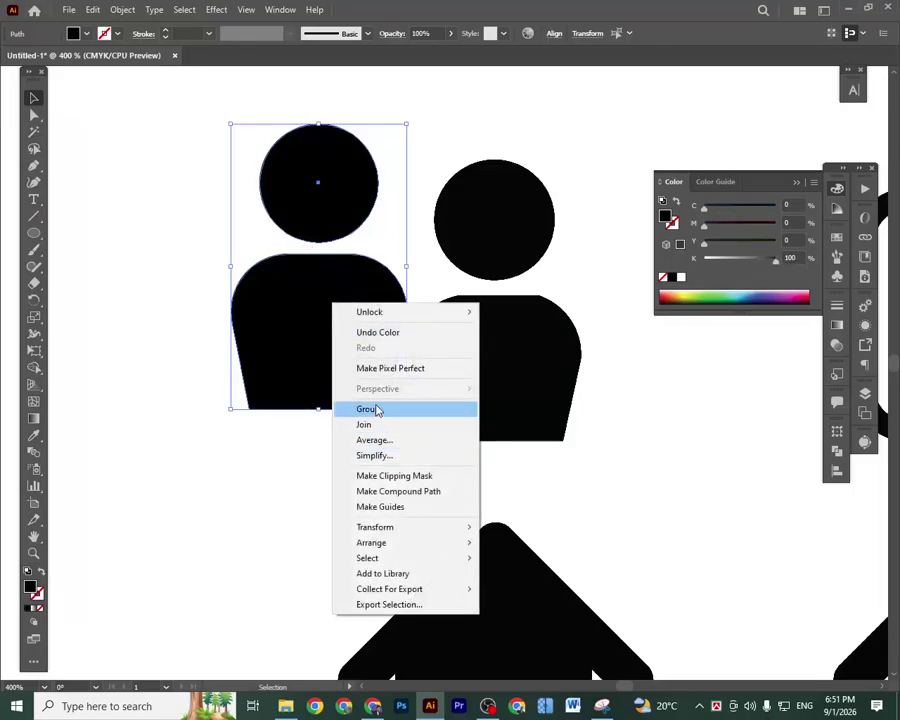
left_click(373, 406)
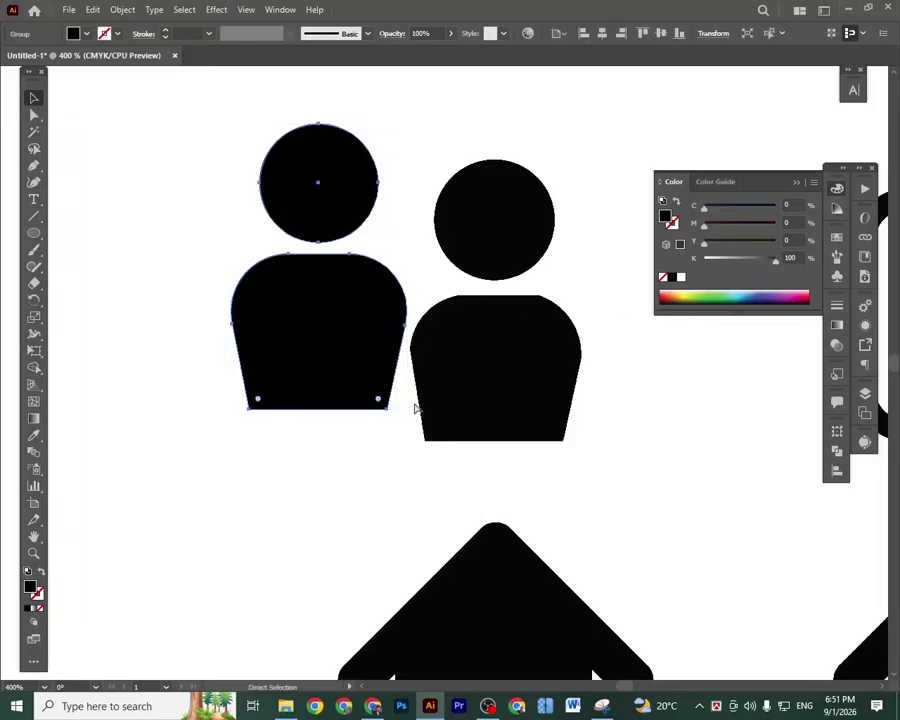
key("ctrl+shift+[")
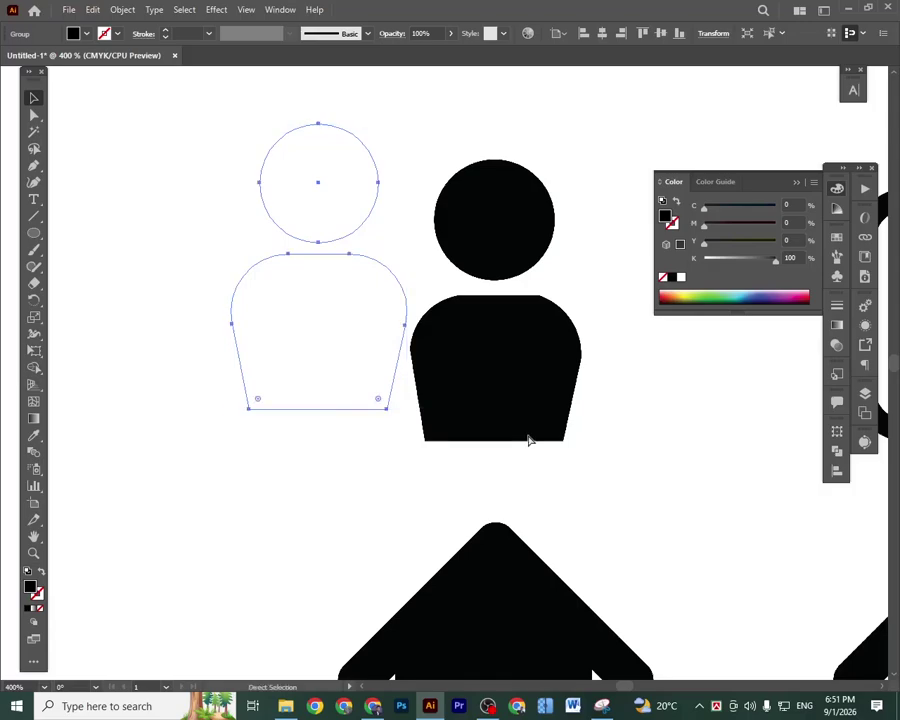
key("ctrl+z")
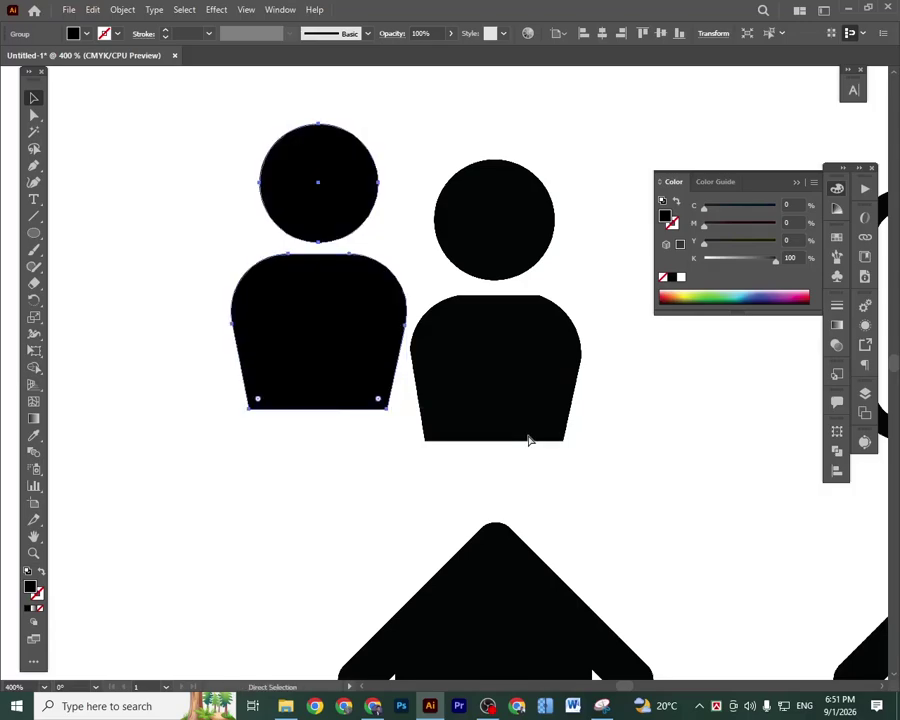
Move the grouped user icon away from its reference to the area of the redrawn padlocks.
key("ctrl+1")
scroll(335, 350, "down", 4)
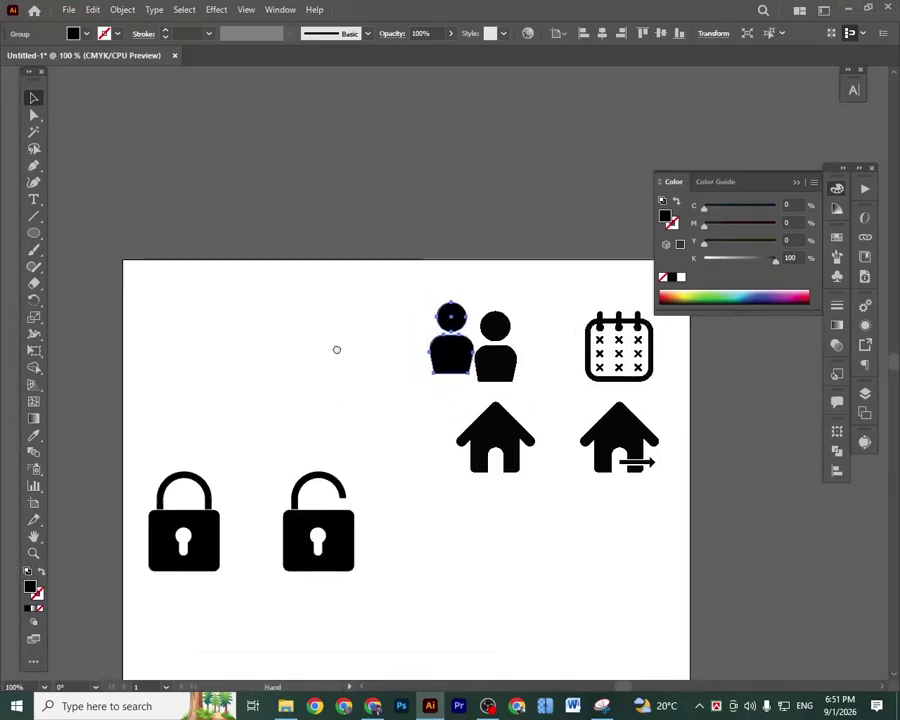
left_click(446, 408)
left_click_drag(462, 235, 190, 524)
Draw a rectangle with the Rectangle tool over the outer frame of the reference calendar icon.
left_click(560, 411)
left_click_drag(560, 411, 416, 503)
left_click(416, 503)
left_click(414, 501)
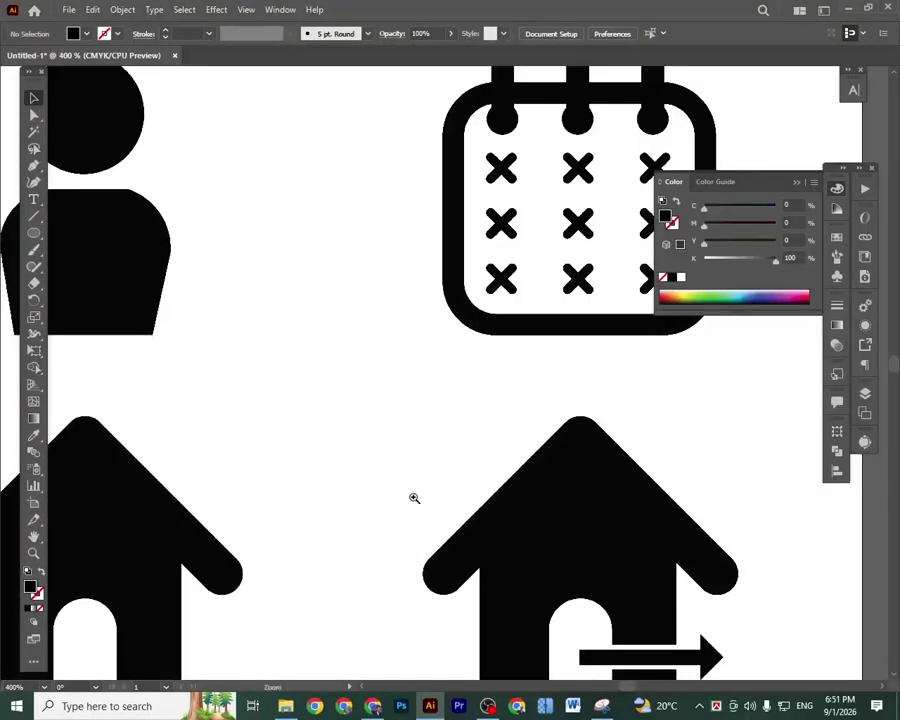
left_click_drag(504, 330, 353, 466)
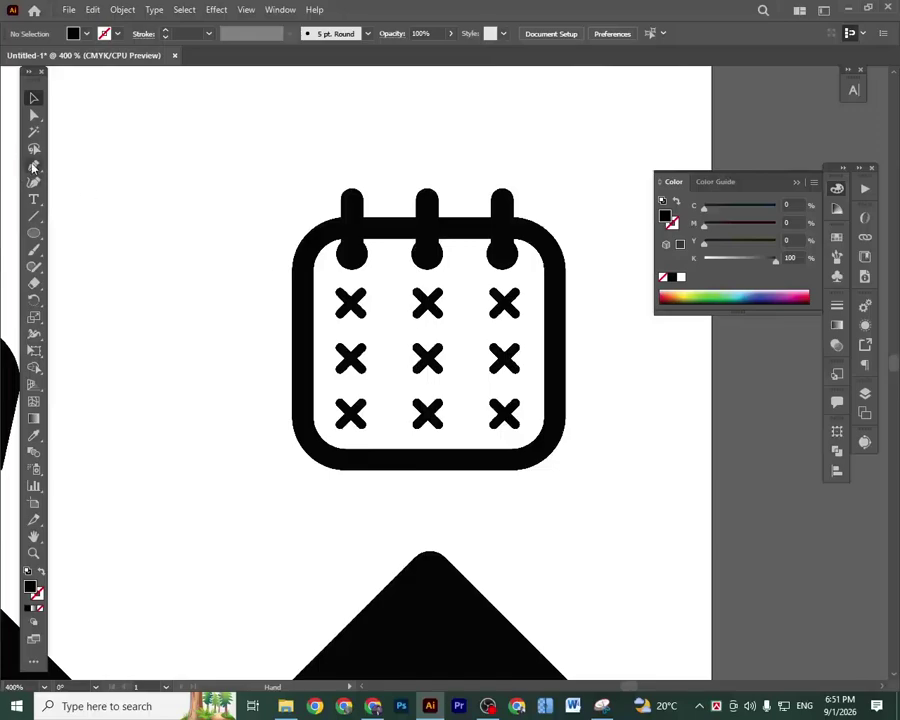
left_click(36, 235)
right_click(36, 235)
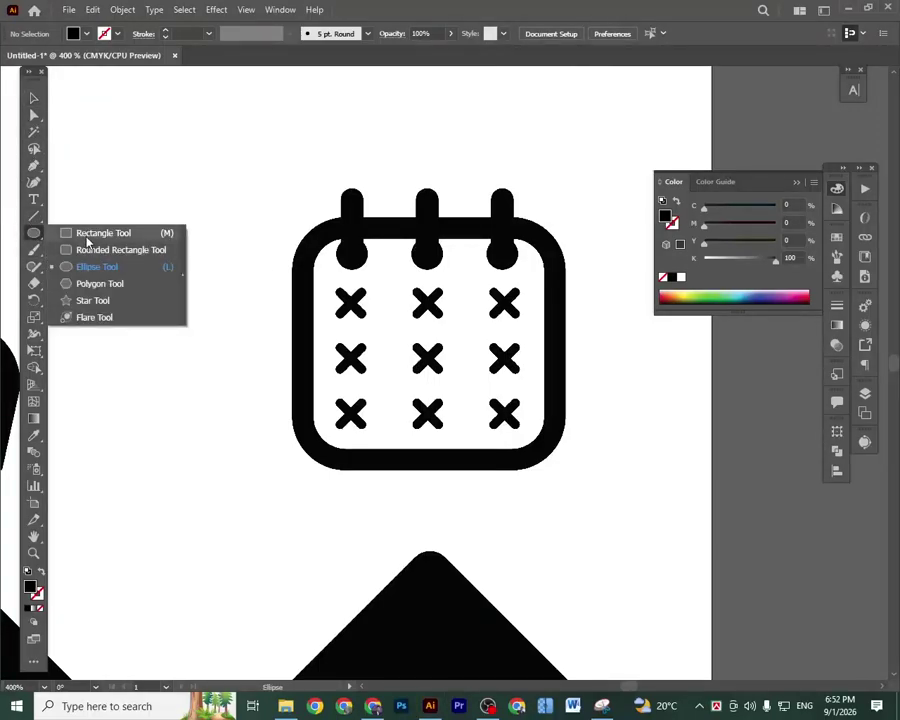
left_click(100, 233)
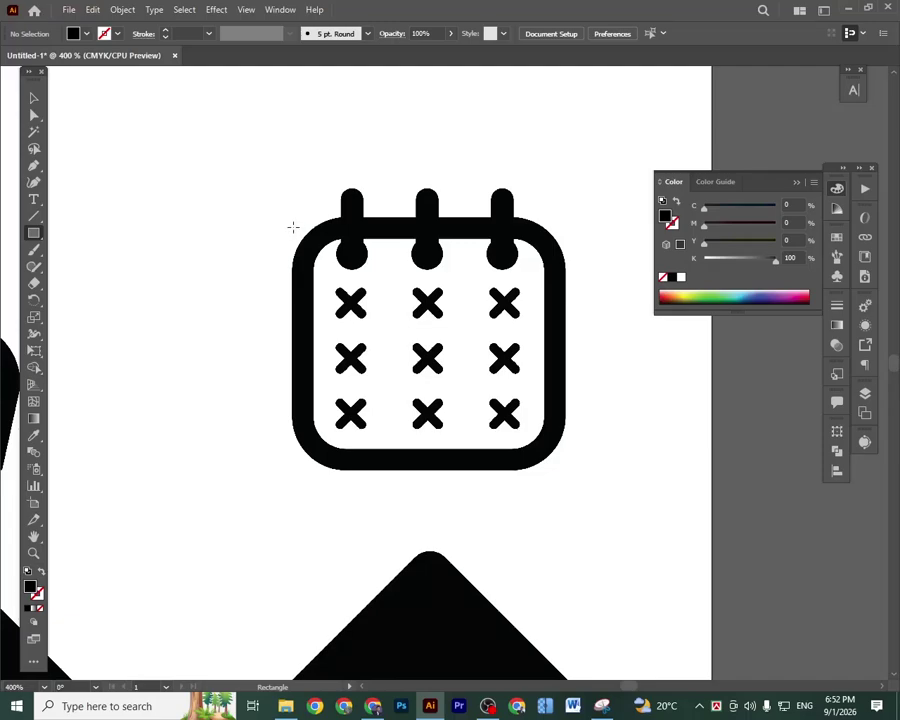
left_click_drag(292, 227, 557, 457)
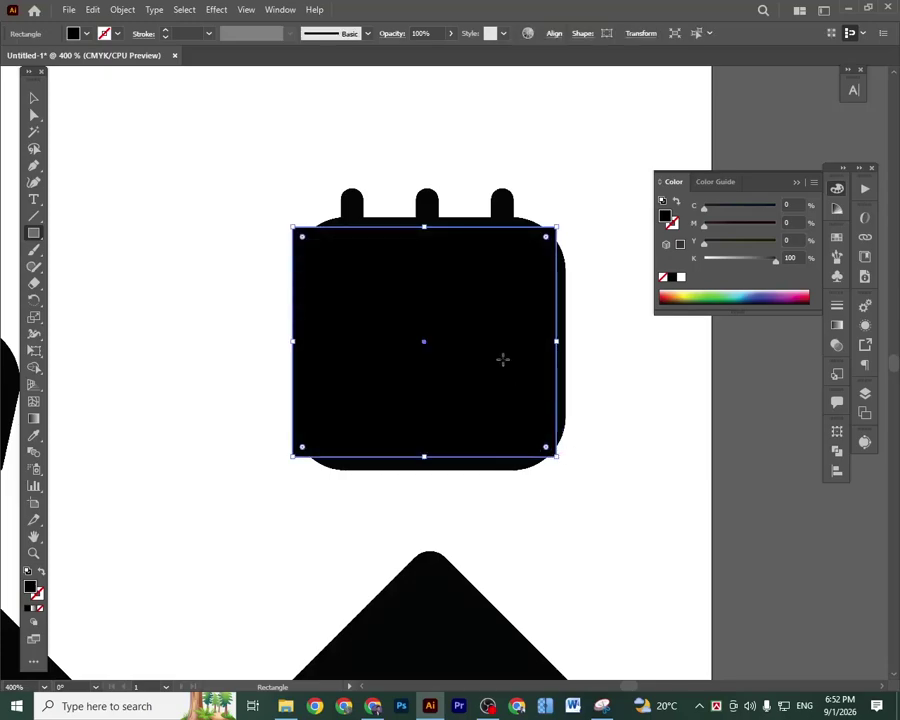
Give the calendar rectangle no fill and a red stroke with M 100 and Y 100.
left_click(42, 574)
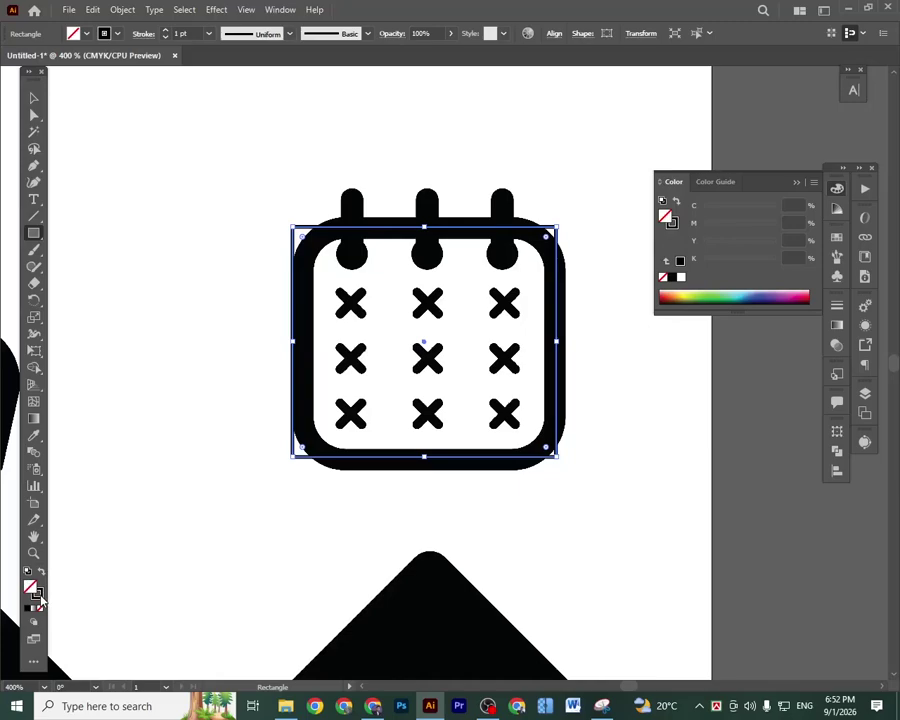
left_click(40, 598)
mouse_move(704, 245)
left_mouse_down()
mouse_move(803, 247)
mouse_move(795, 229)
left_mouse_up()
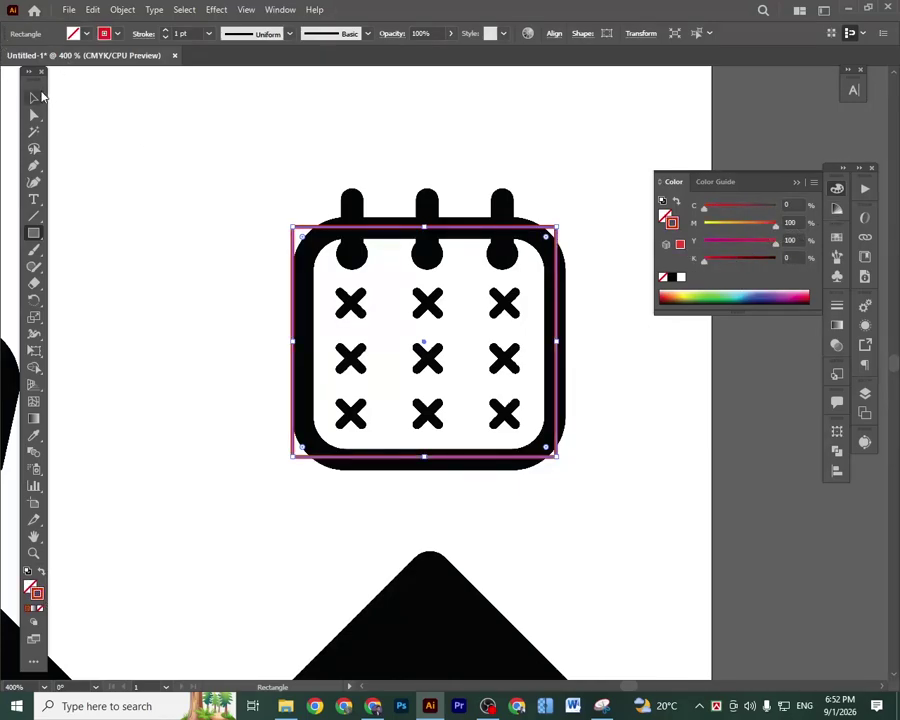
Set the calendar rectangle's stroke weight to 3 pt.
left_click(34, 98)
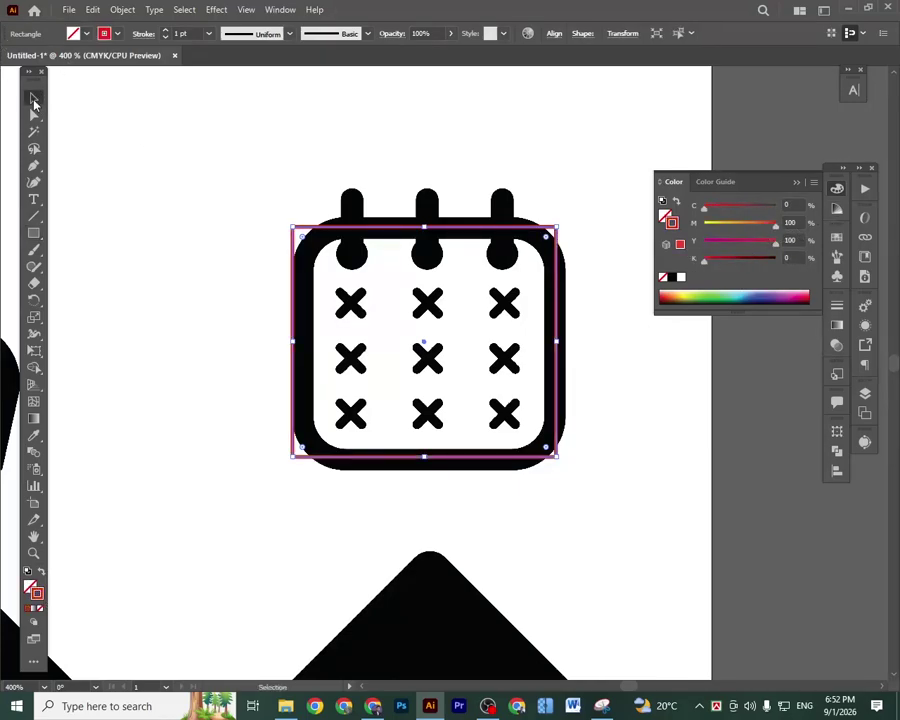
left_click(166, 30)
left_click(166, 30)
left_click(166, 30)
left_click(166, 30)
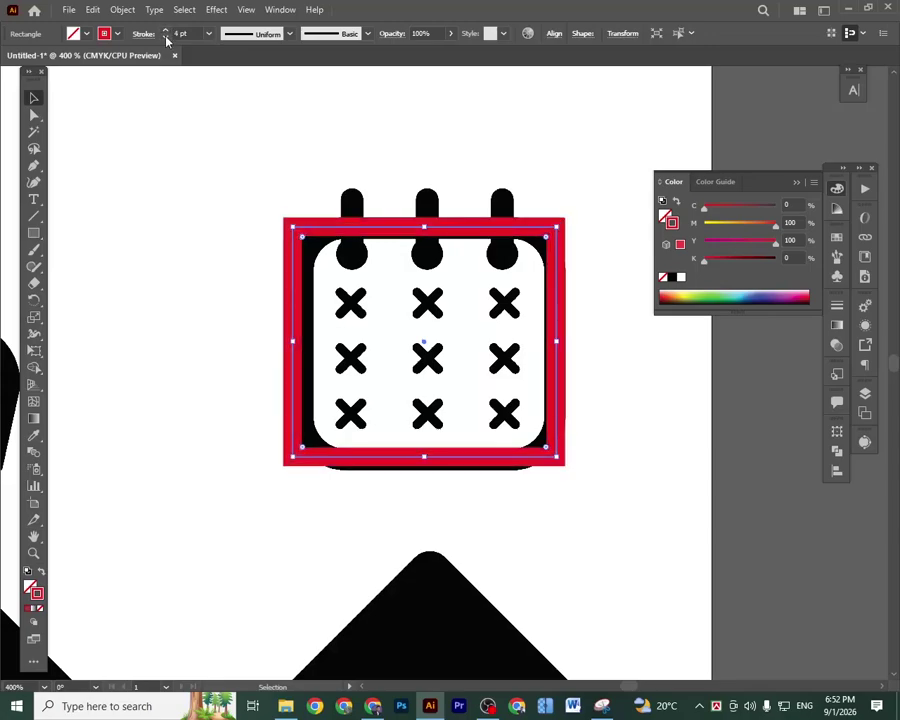
left_click(166, 38)
Round all four corners of the red calendar rectangle to follow the reference frame, and deselect it.
left_click_drag(303, 243, 323, 258)
left_click(662, 464)
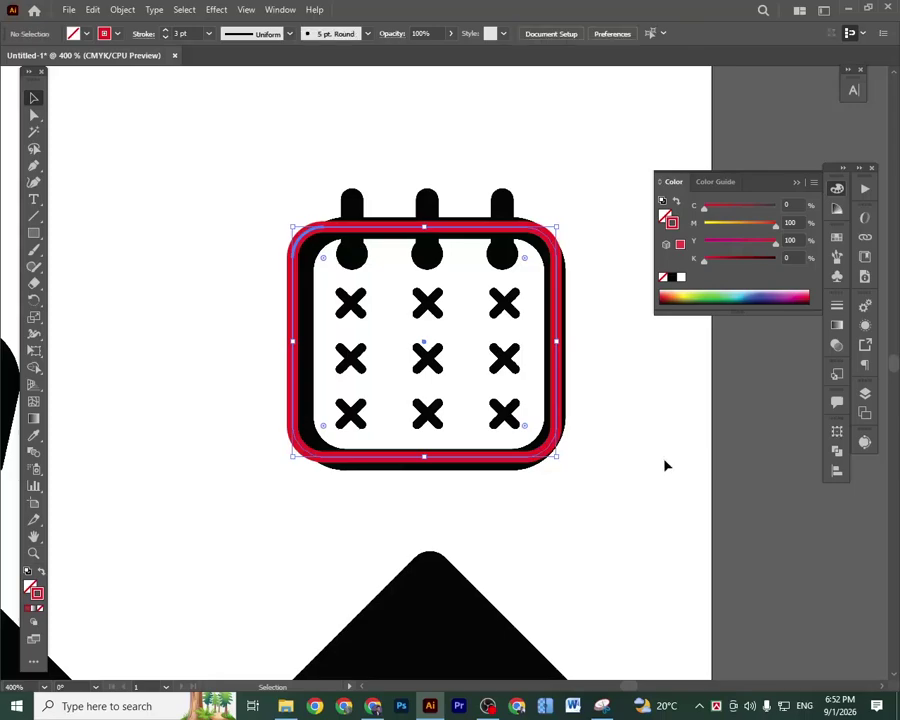
left_click_drag(640, 374, 610, 380)
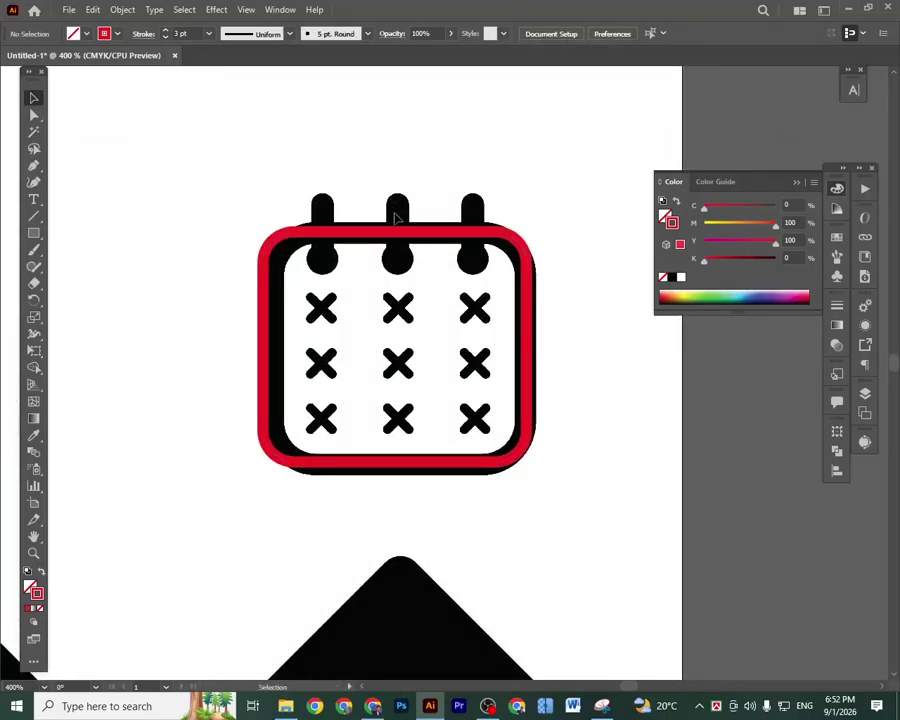
Draw a circle over the round end of the calendar's first ring, give it a red fill with no stroke, and deselect it.
left_click_drag(33, 232, 90, 267)
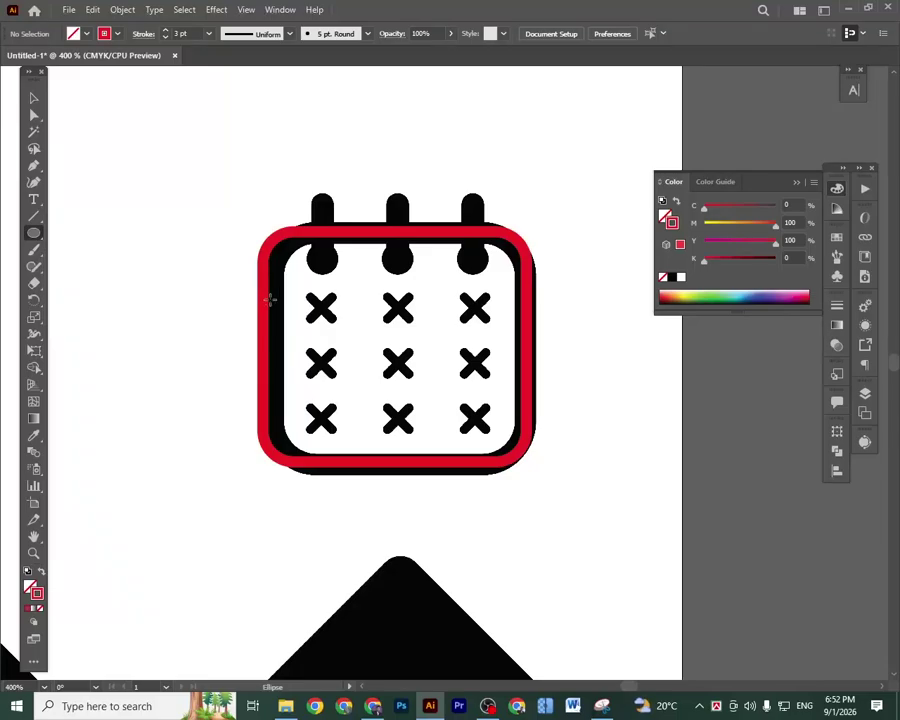
key("ctrl+equal")
left_click_drag(297, 248, 327, 293)
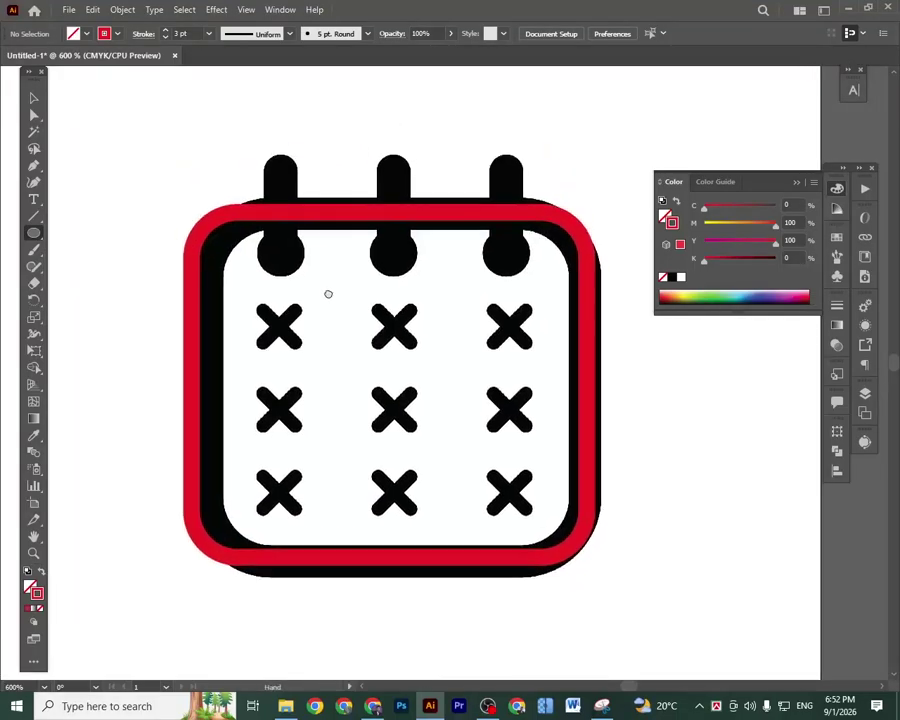
left_click_drag(283, 262, 296, 281)
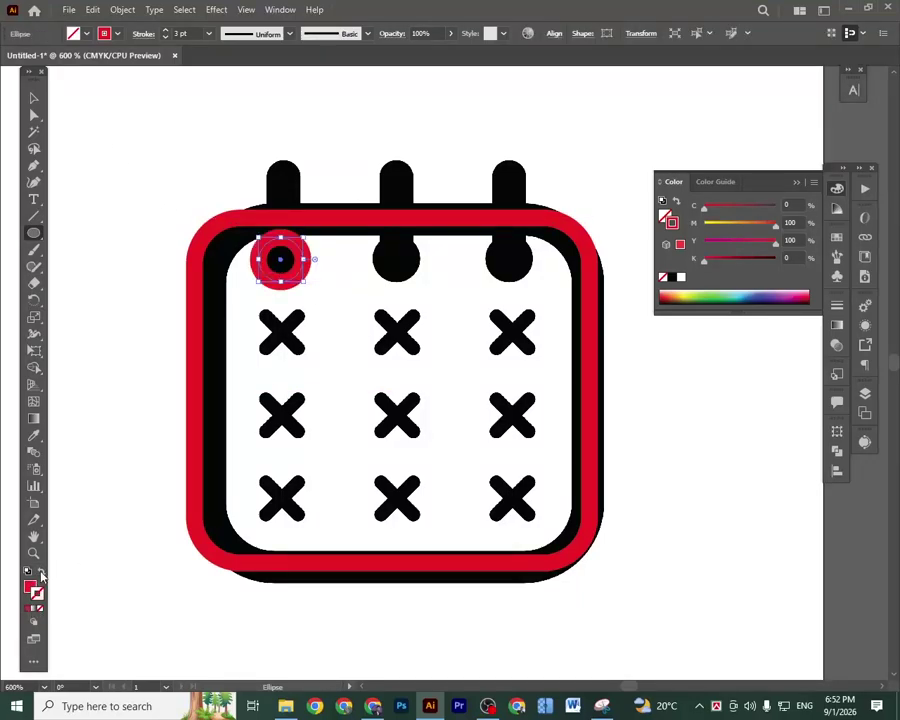
key("shift+x")
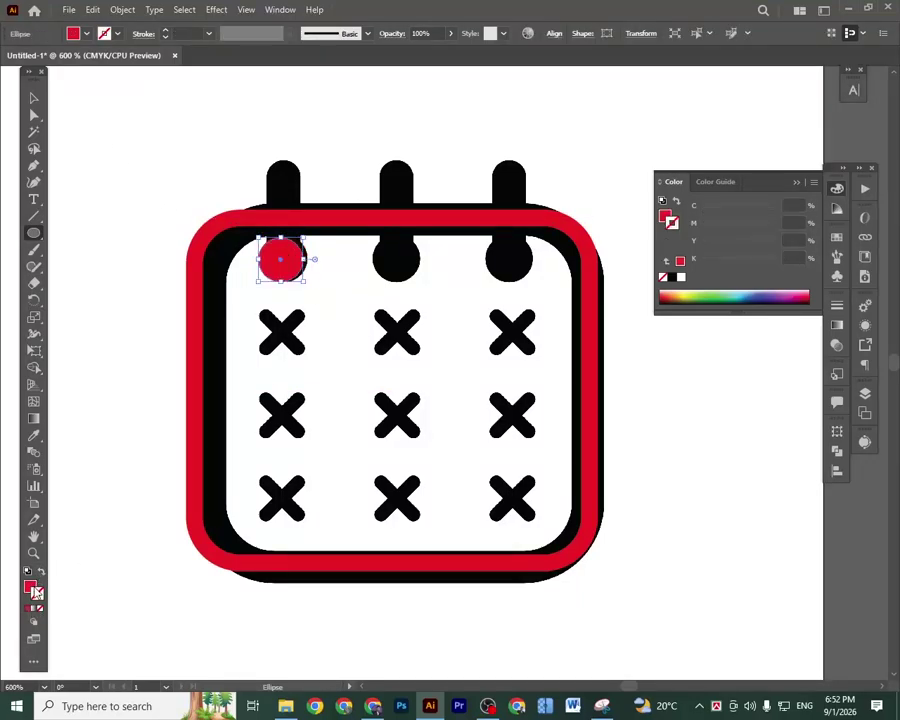
left_click(33, 97)
left_click(205, 180)
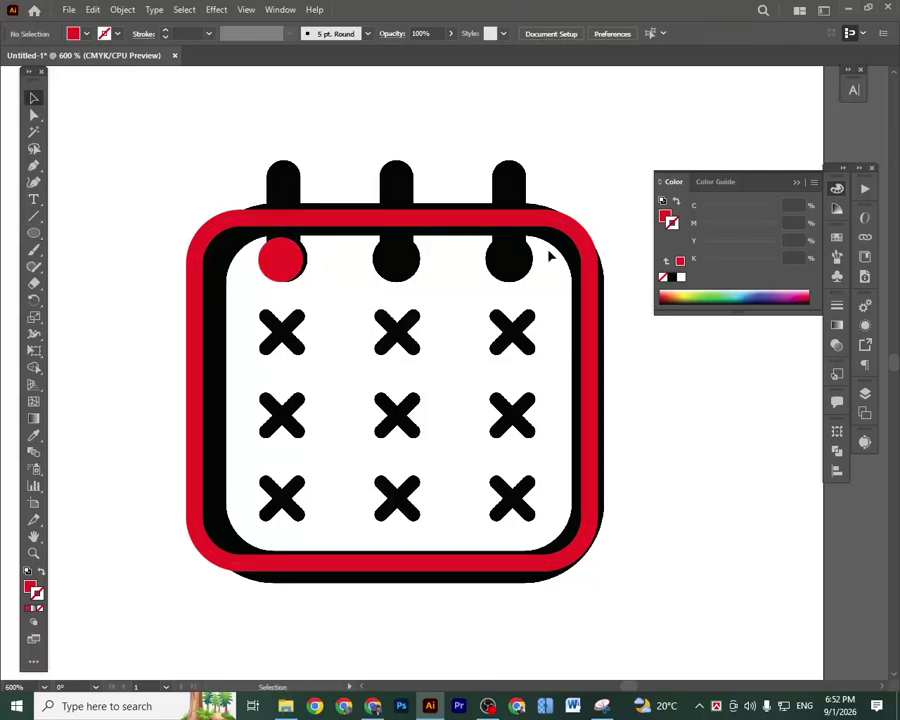
Draw a narrow red rectangle over the first ring's vertical bar and round its corners fully to a 2.5 pt radius.
left_click(33, 232)
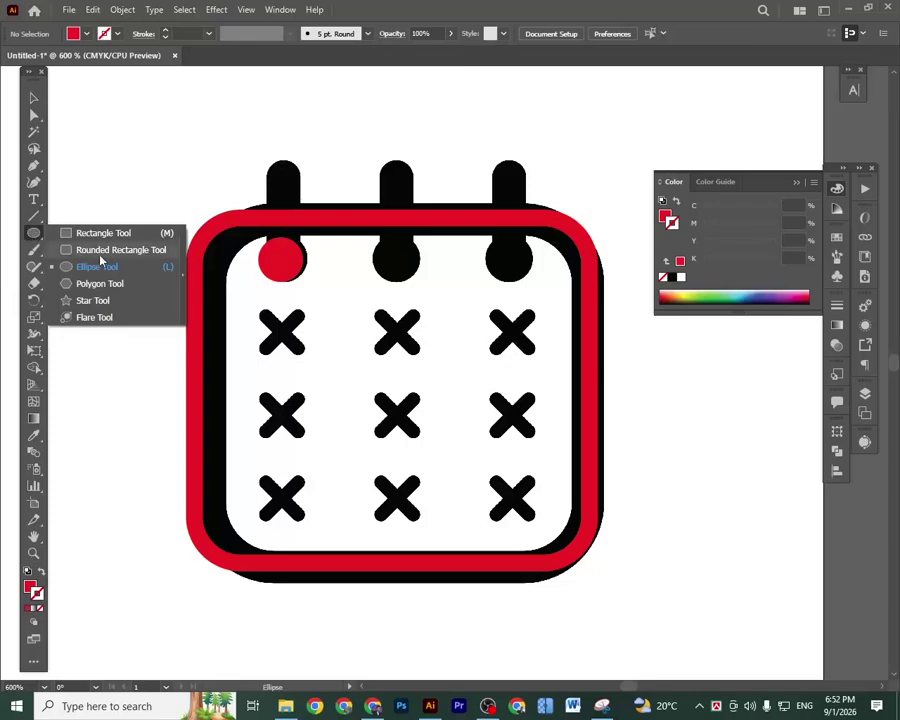
left_click(91, 237)
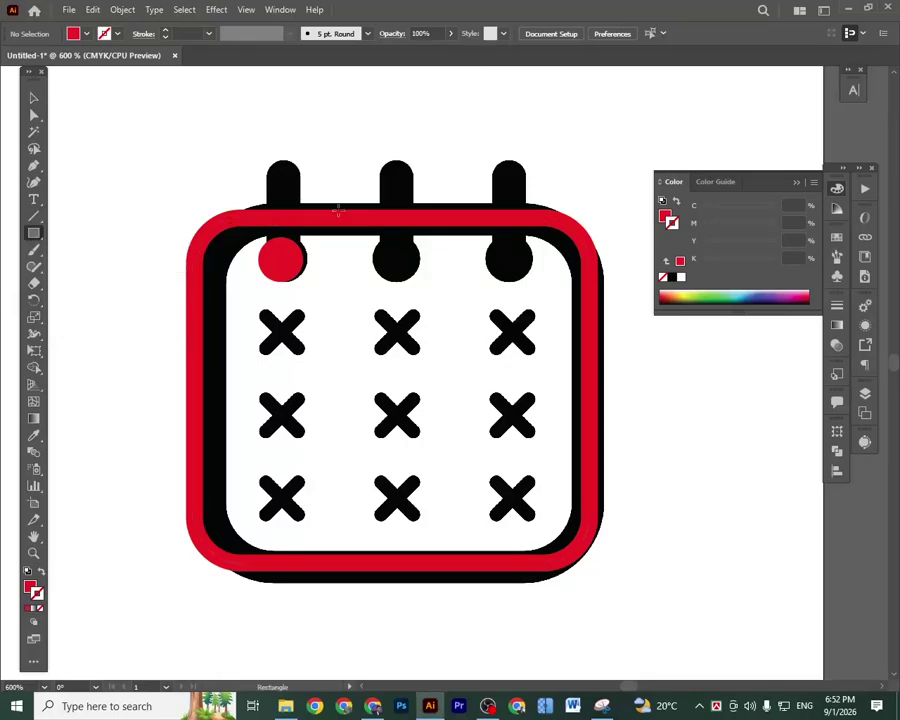
mouse_move(266, 158)
left_mouse_down()
mouse_move(287, 211)
mouse_move(285, 255)
mouse_move(295, 257)
left_mouse_up()
left_click(34, 98)
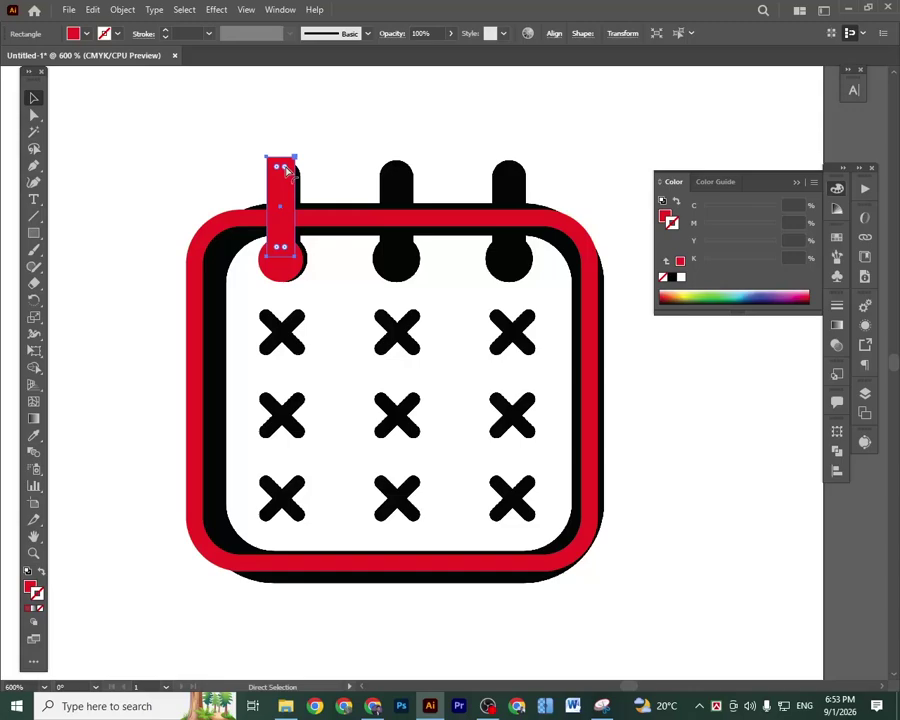
left_click_drag(285, 170, 275, 302)
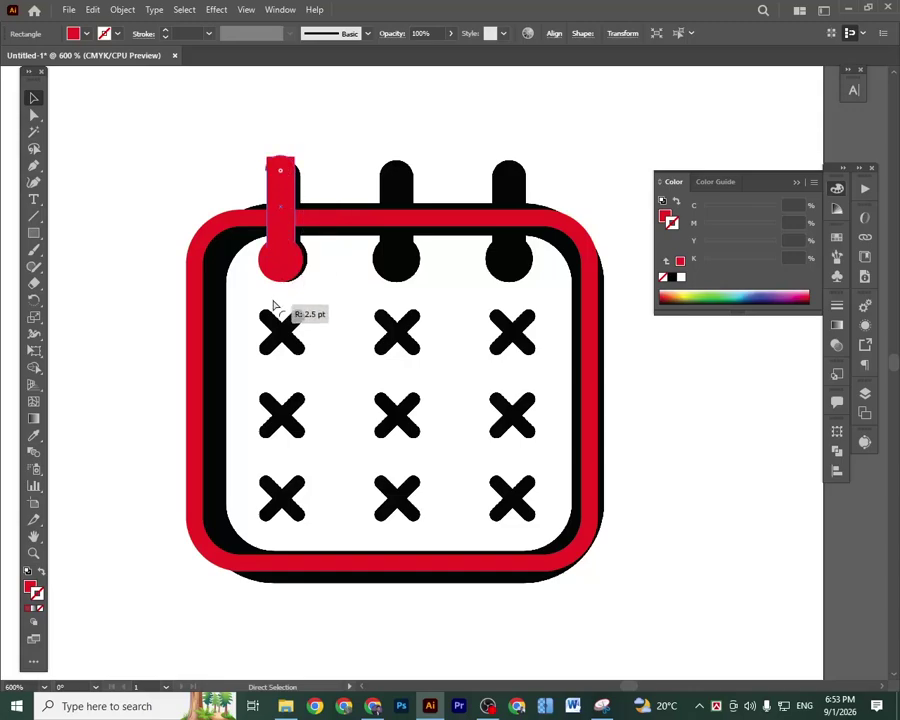
left_click(172, 188)
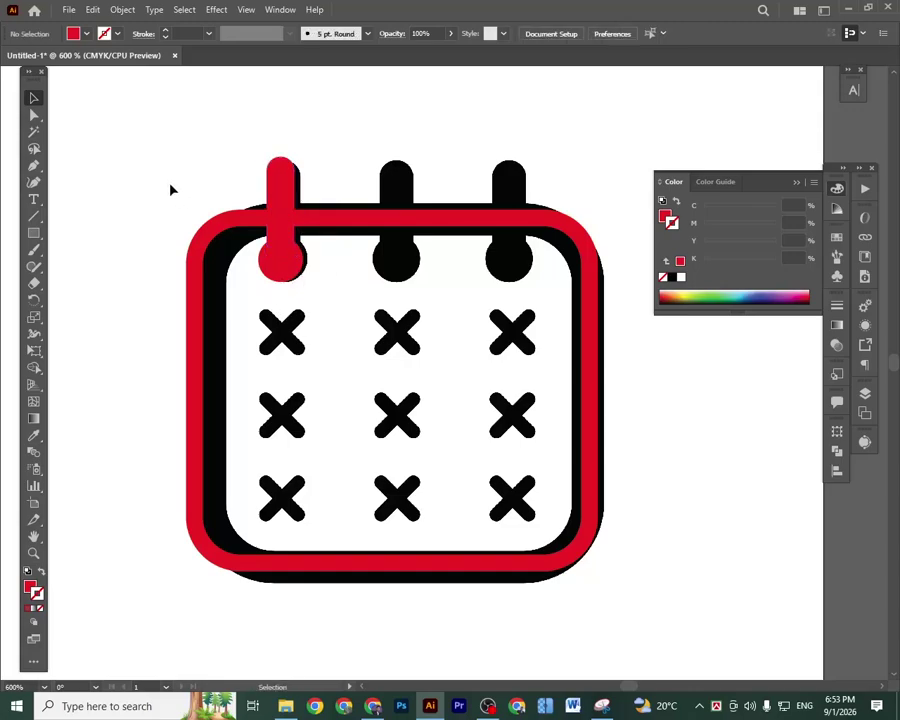
Centre the first ring's circle and bar horizontally on each other and unite them into one shape.
left_click(283, 262)
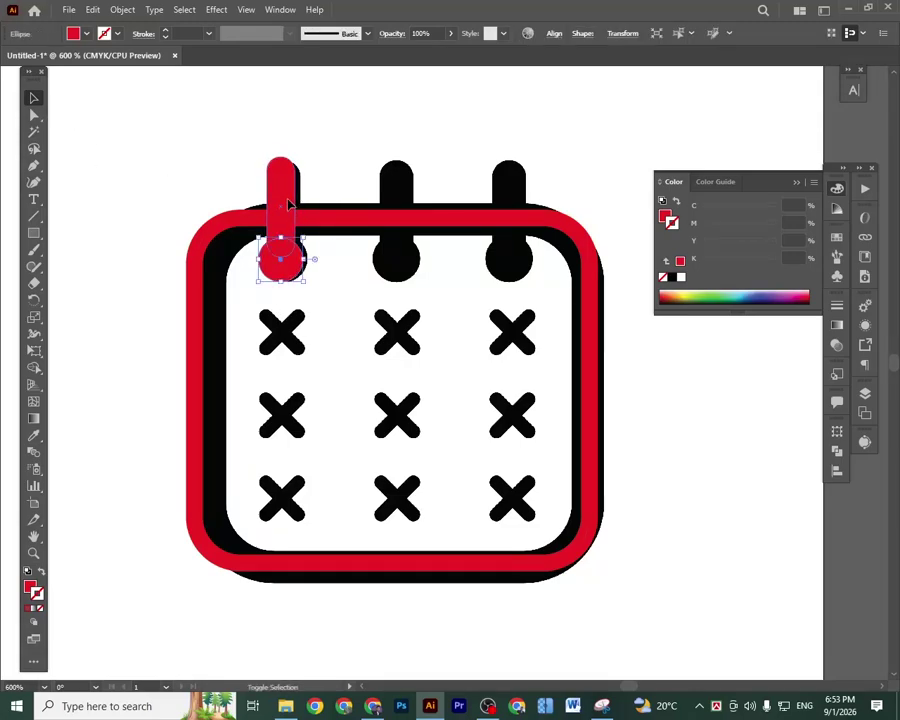
left_click(555, 34)
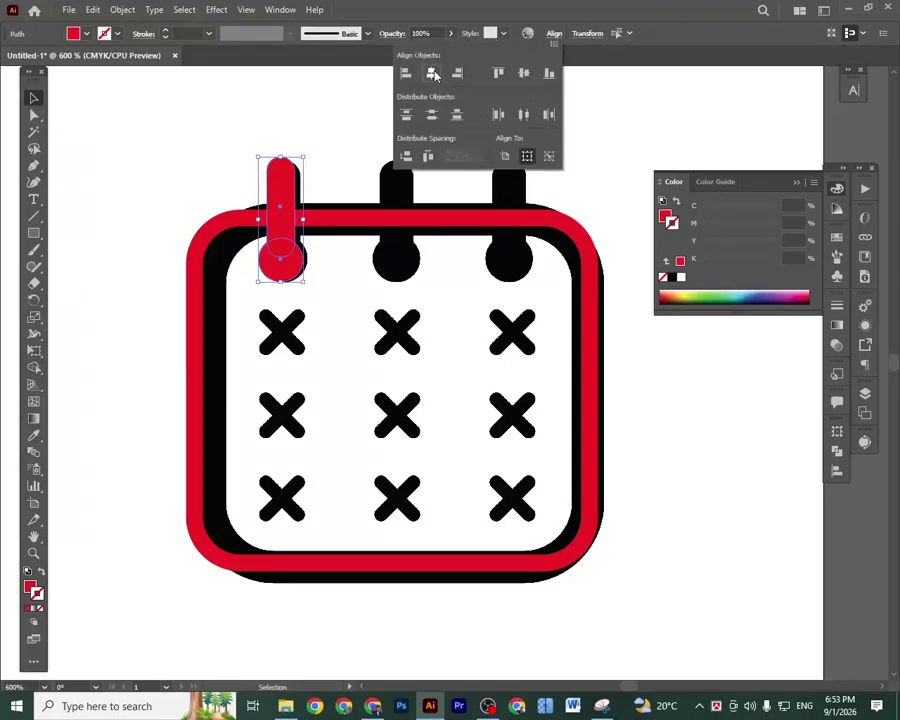
key("Escape")
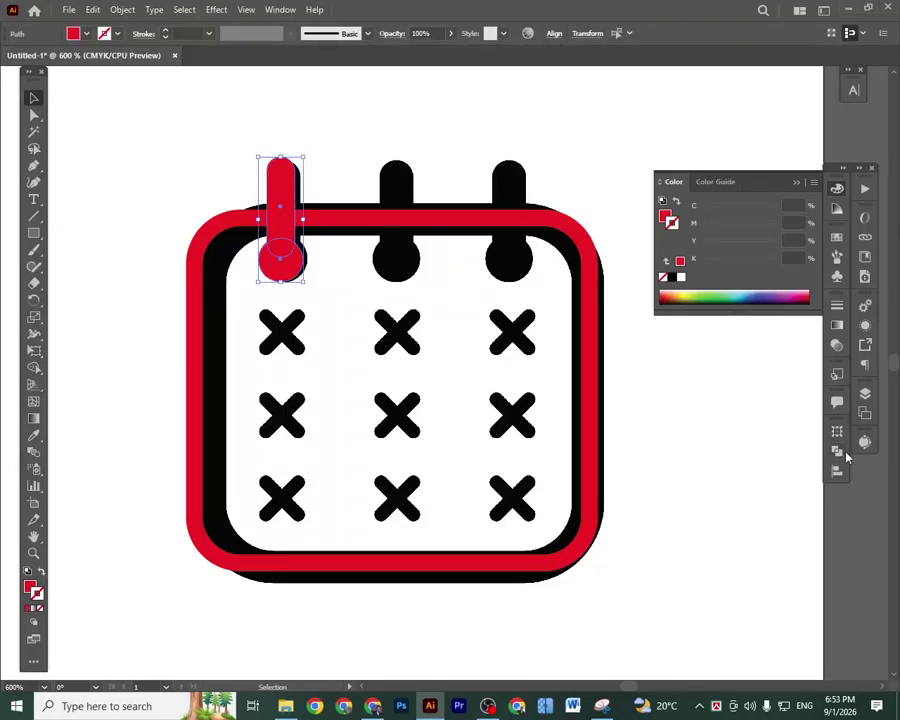
left_click(838, 452)
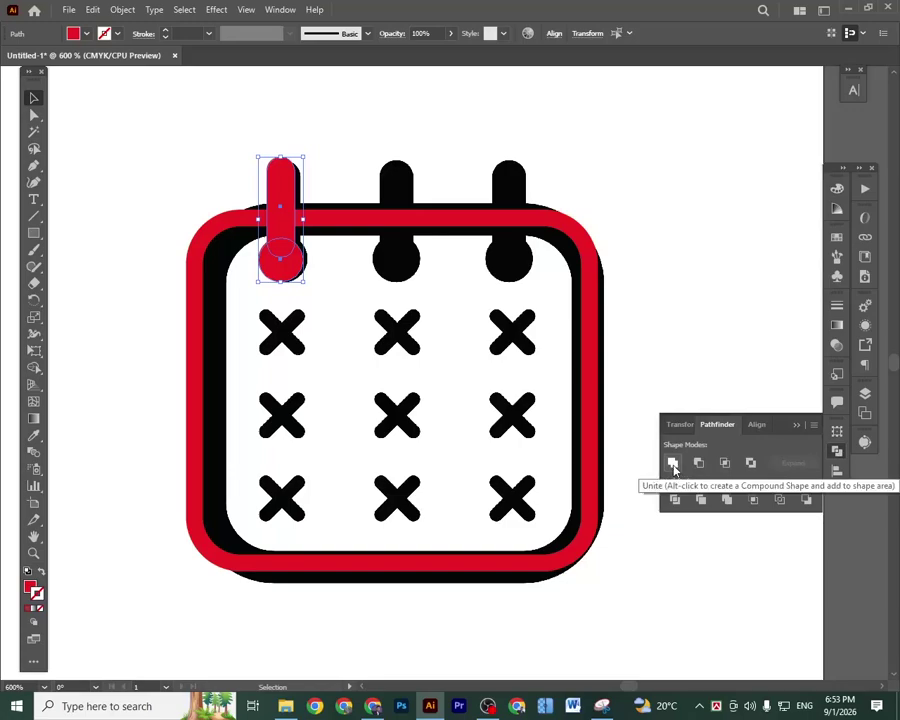
left_click(672, 463)
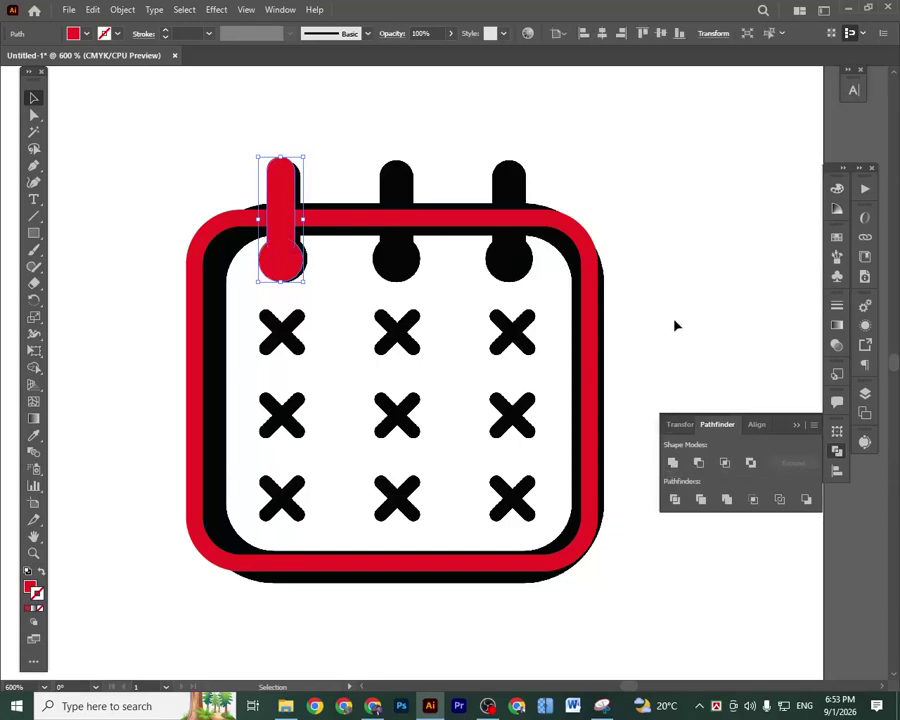
Nudge the red ring slightly right, copy it onto the middle reference ring, and repeat the copy for the third ring.
key("Right")
left_click_drag(293, 259, 397, 263)
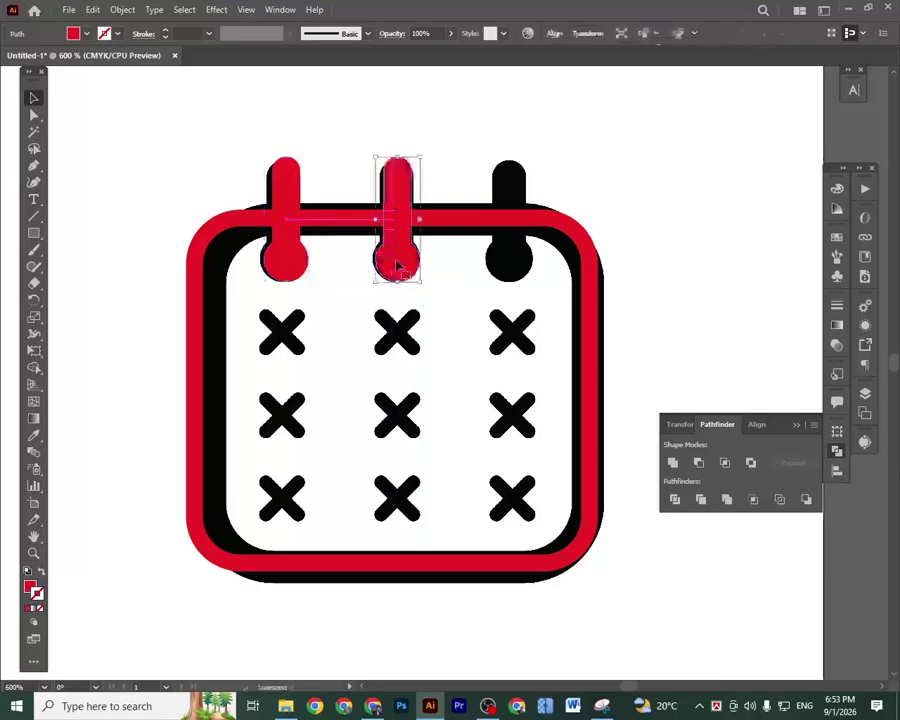
key("a")
key("ctrl+d")
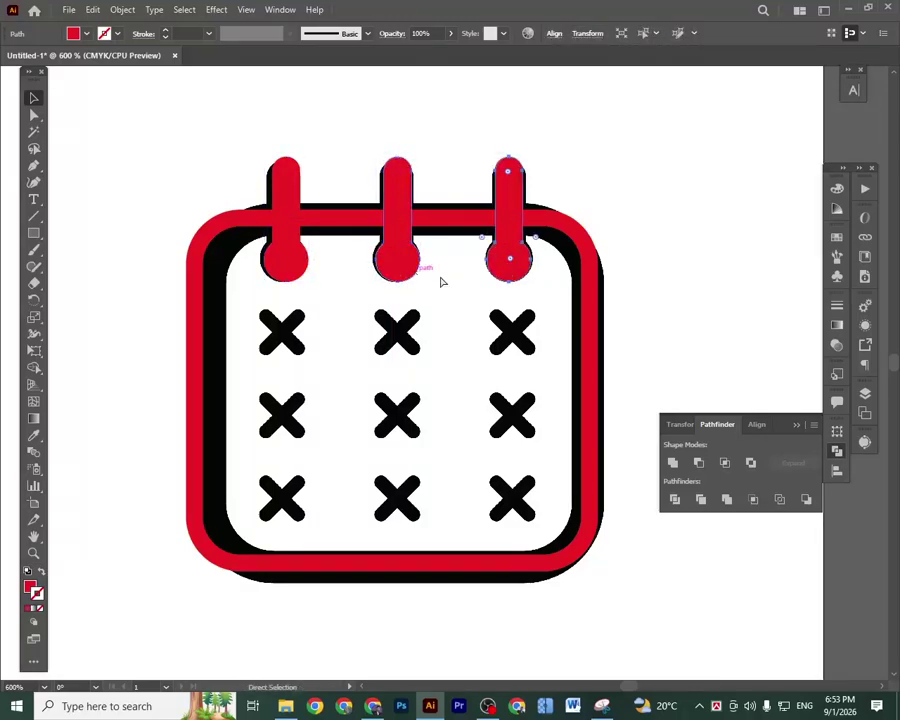
key("v")
left_click(677, 237)
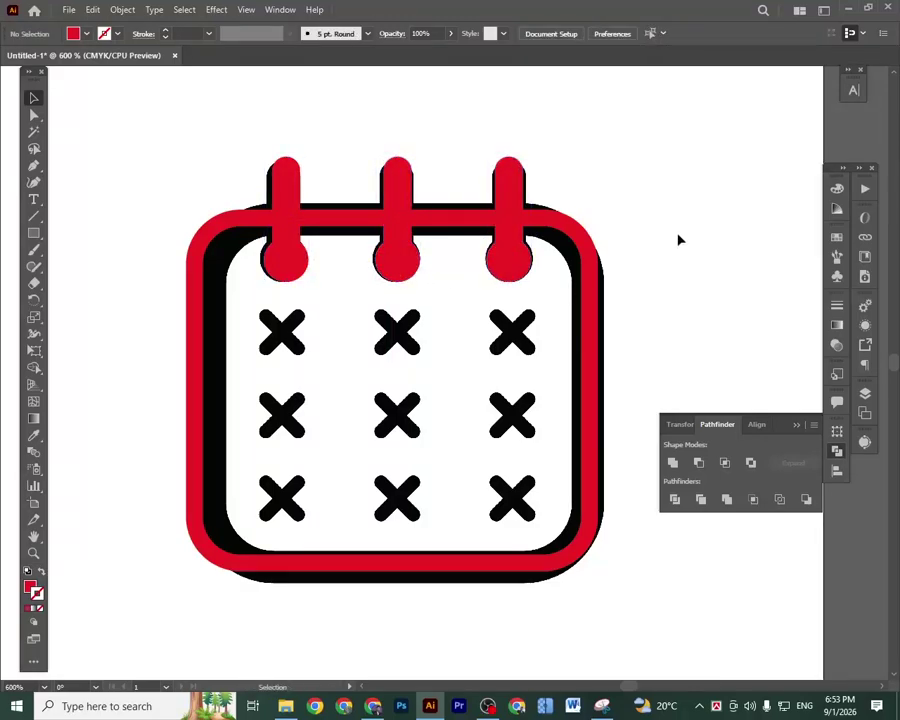
Group the three red calendar rings.
left_click(289, 198)
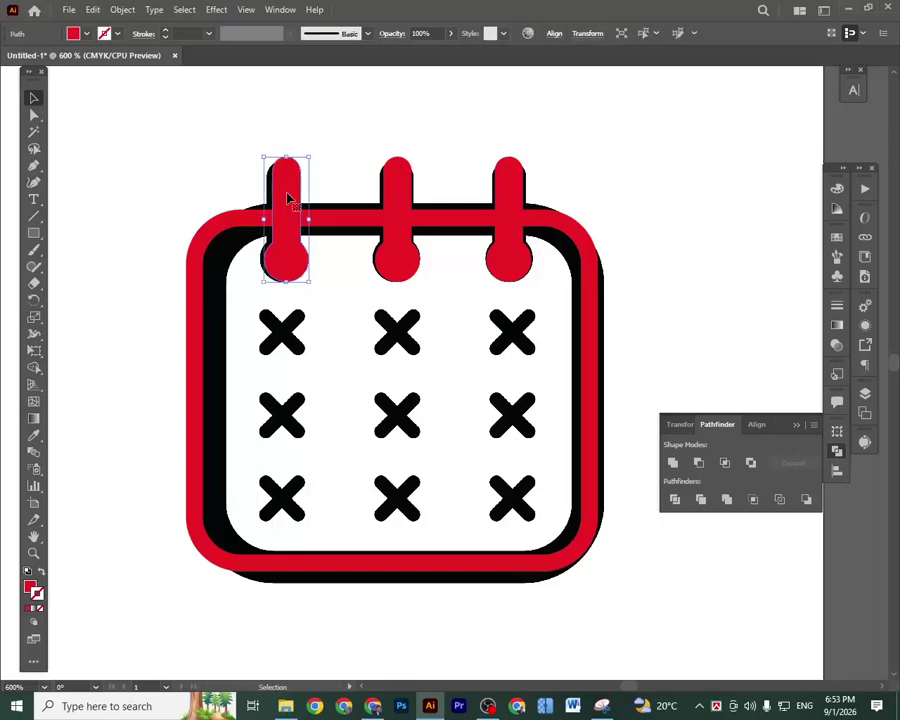
left_click(399, 196, "shift")
left_click(510, 197, "shift")
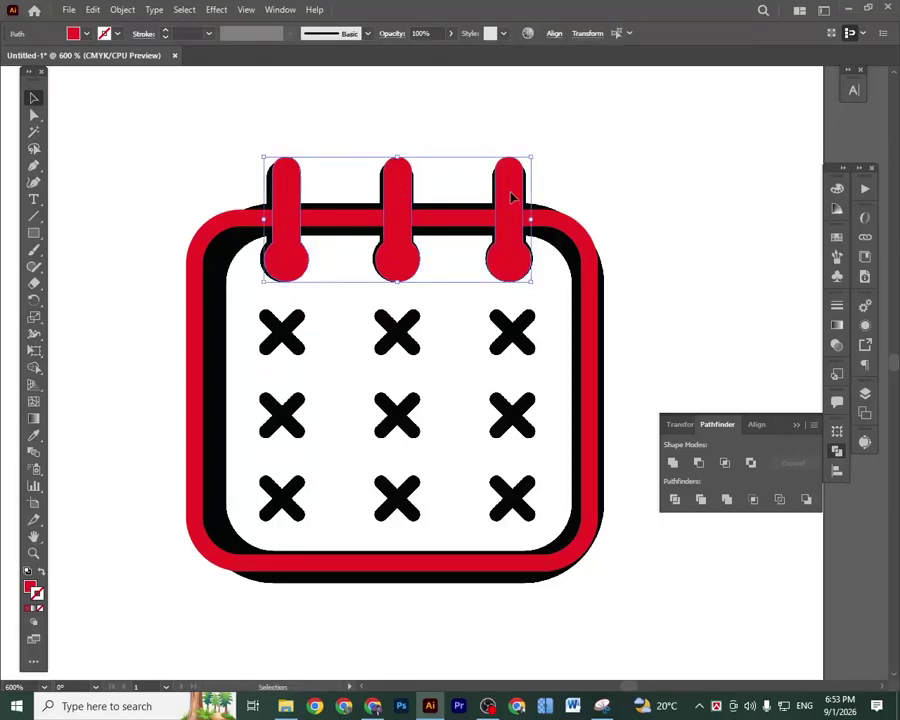
right_click(524, 193)
left_click(575, 297)
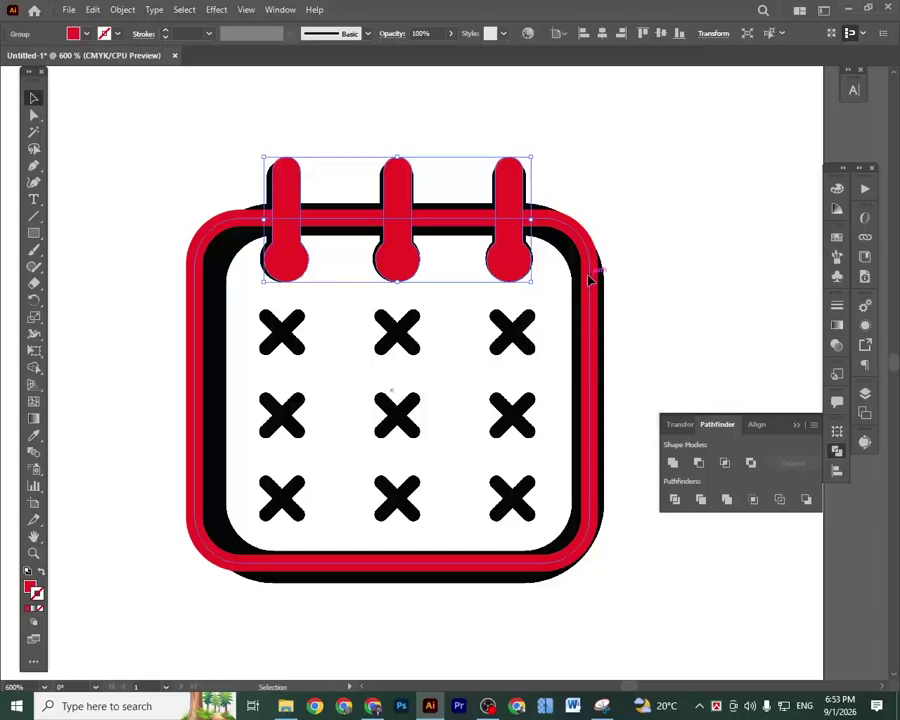
Centre the ring group horizontally on the red calendar frame as the key object, and deselect everything.
left_click(591, 280)
left_click(508, 258, "shift")
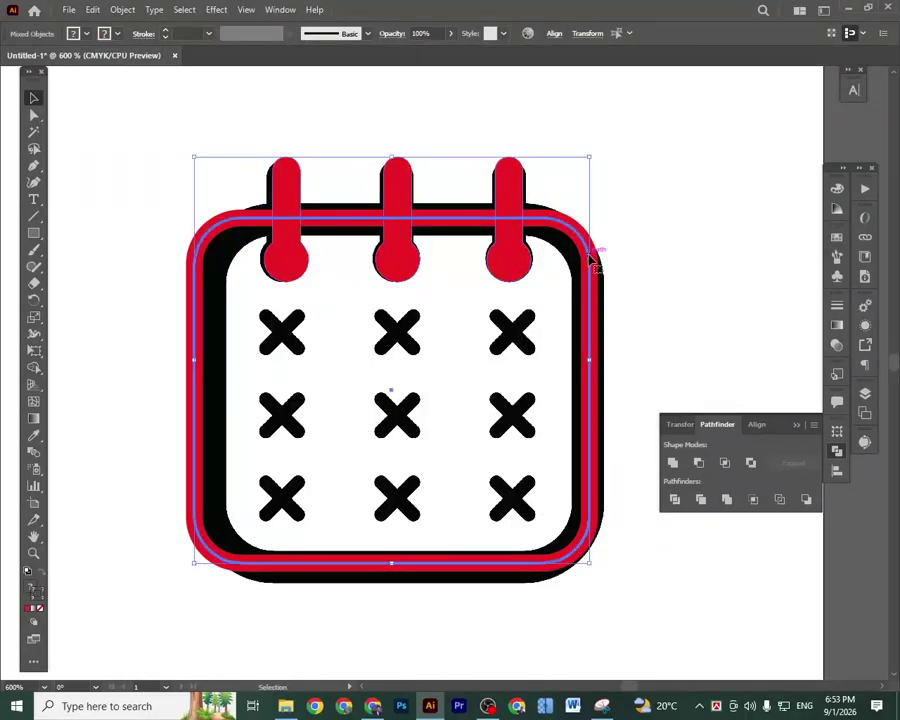
left_click(553, 34)
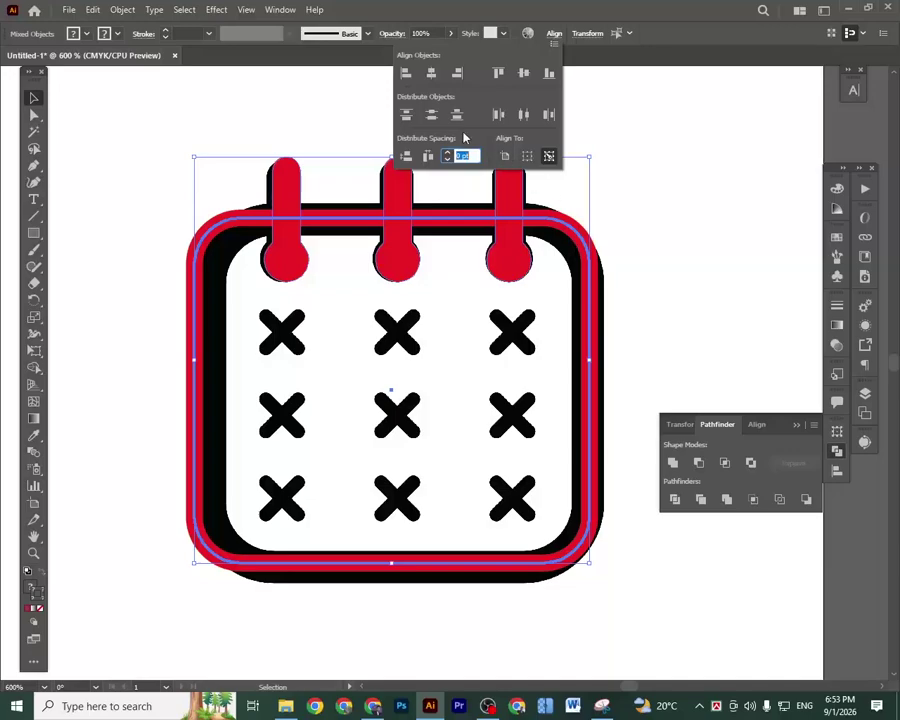
left_click(431, 75)
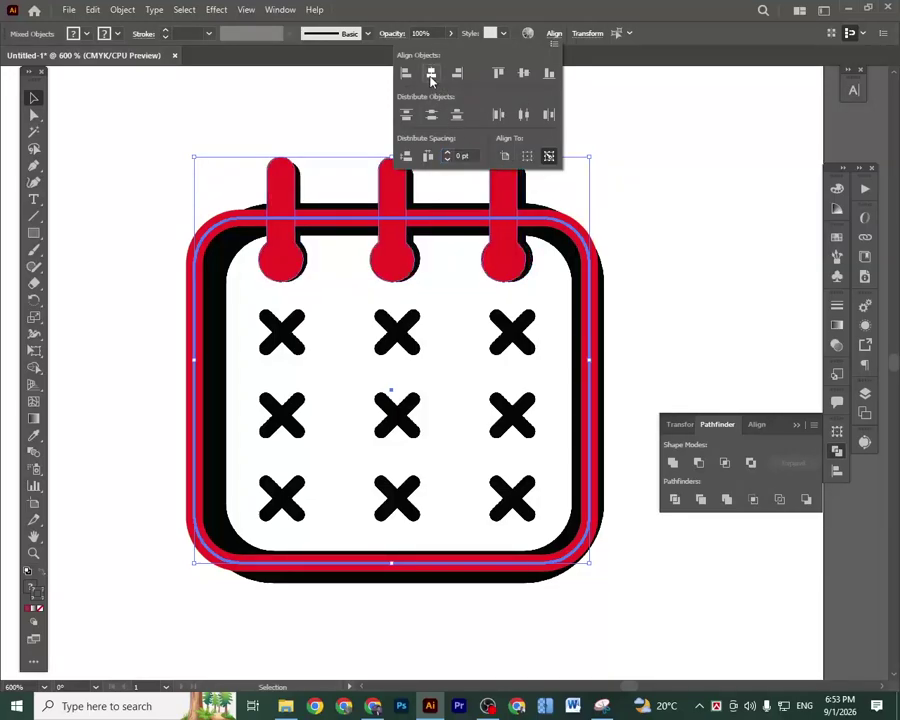
left_click(676, 274)
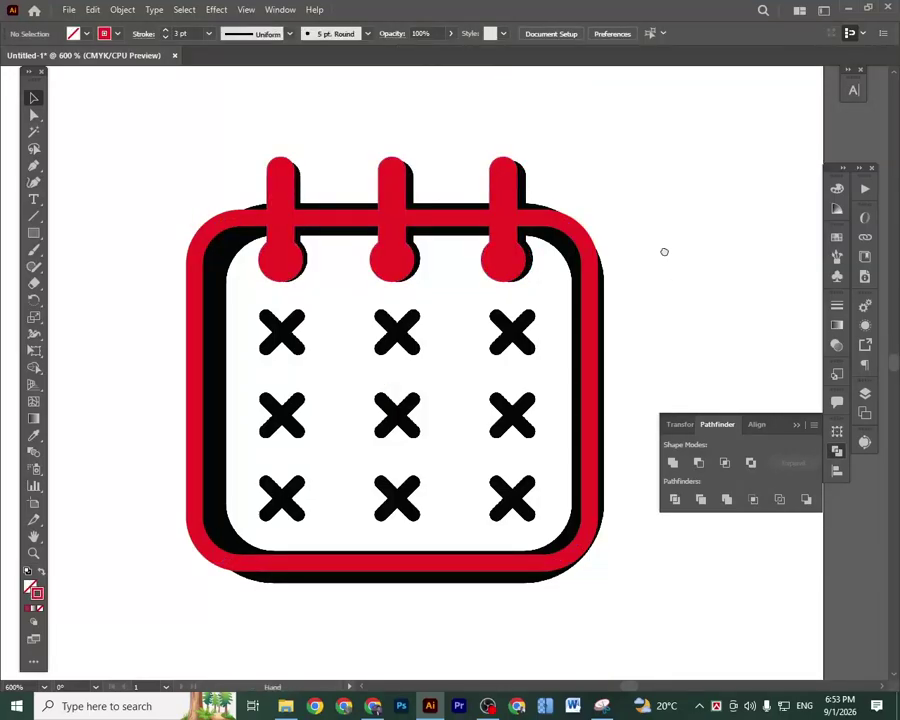
left_click_drag(660, 250, 644, 226)
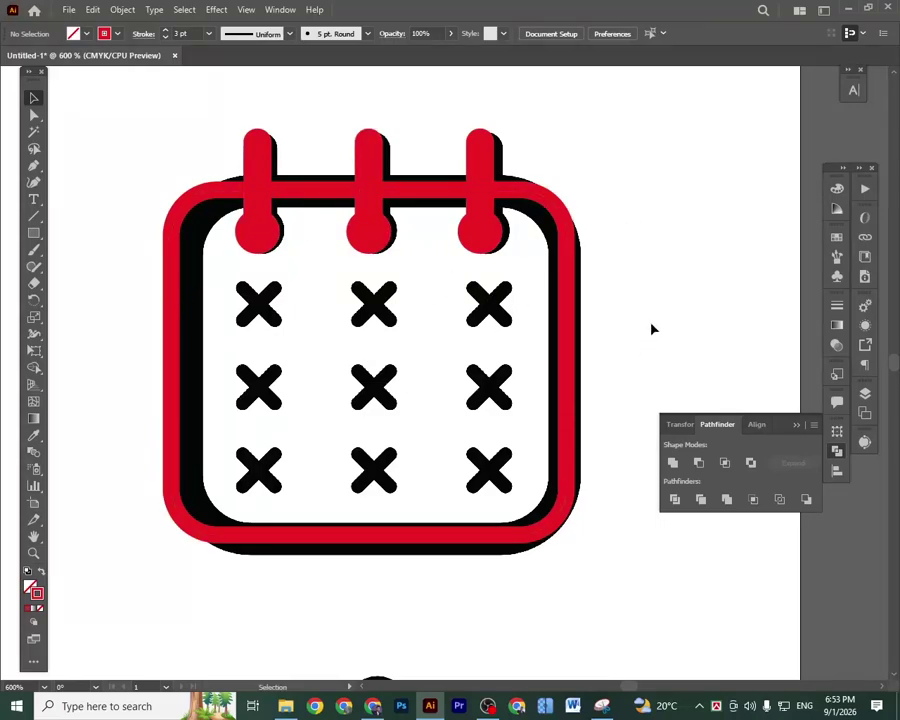
left_click_drag(630, 287, 610, 325)
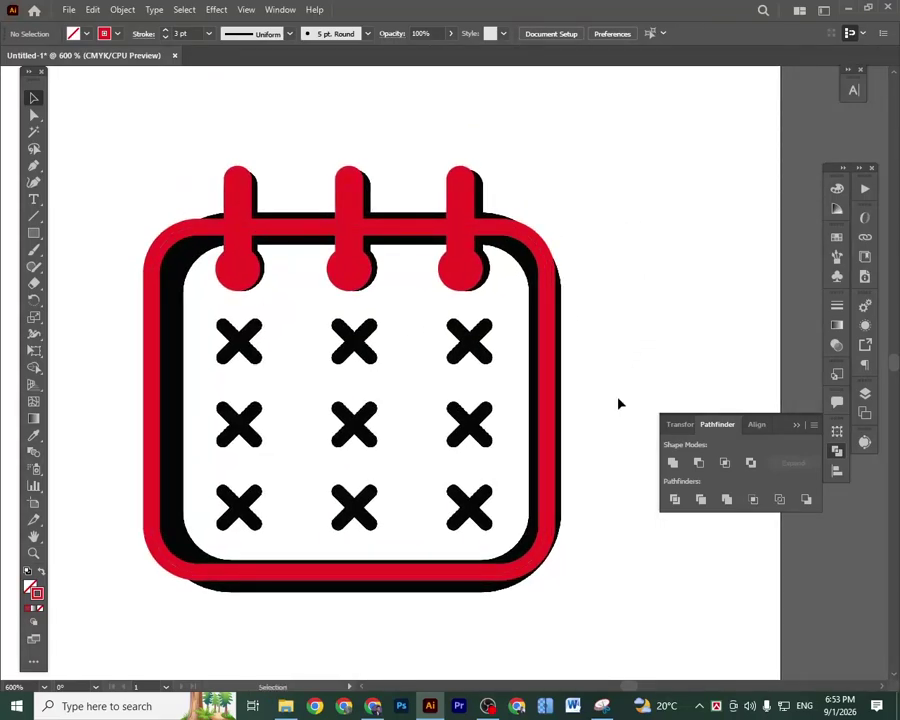
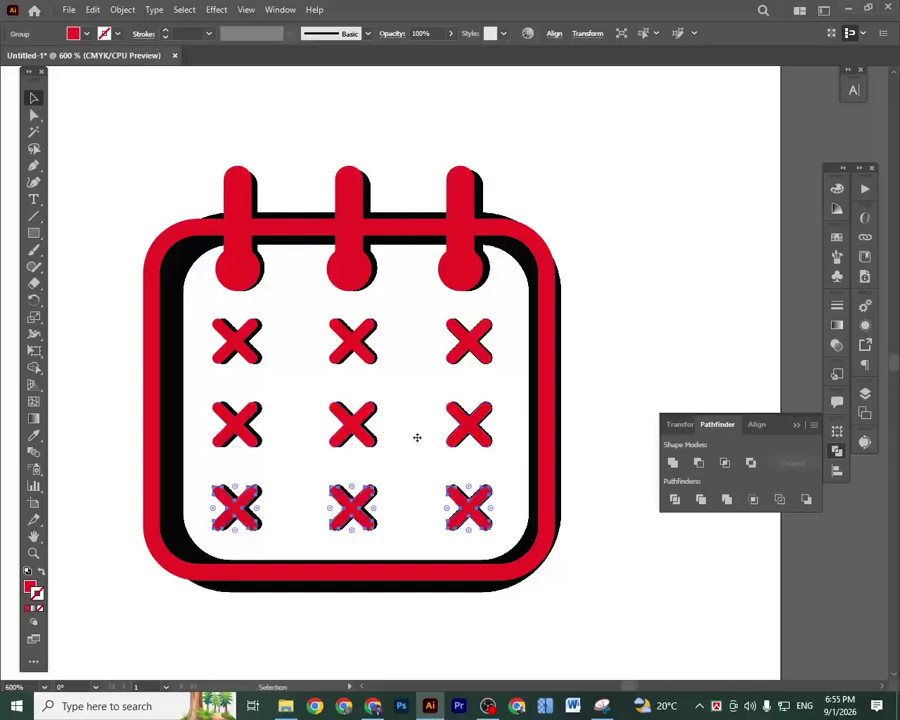
Group the three rows of red X marks into a single group and deselect it.
left_click(633, 585)
left_click(468, 510)
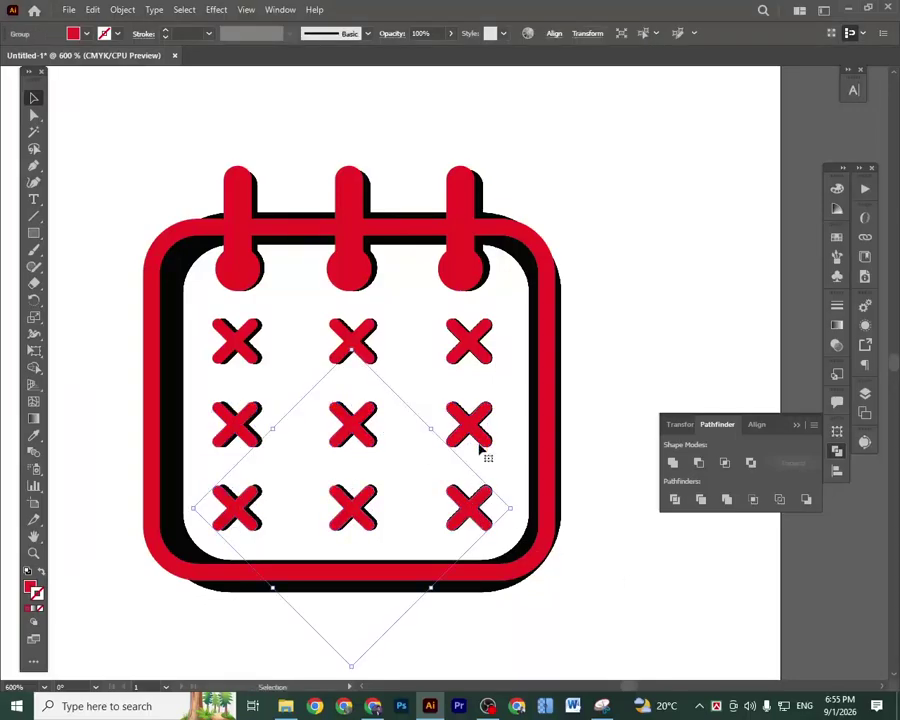
left_click(480, 412, "shift")
left_click(476, 349, "shift")
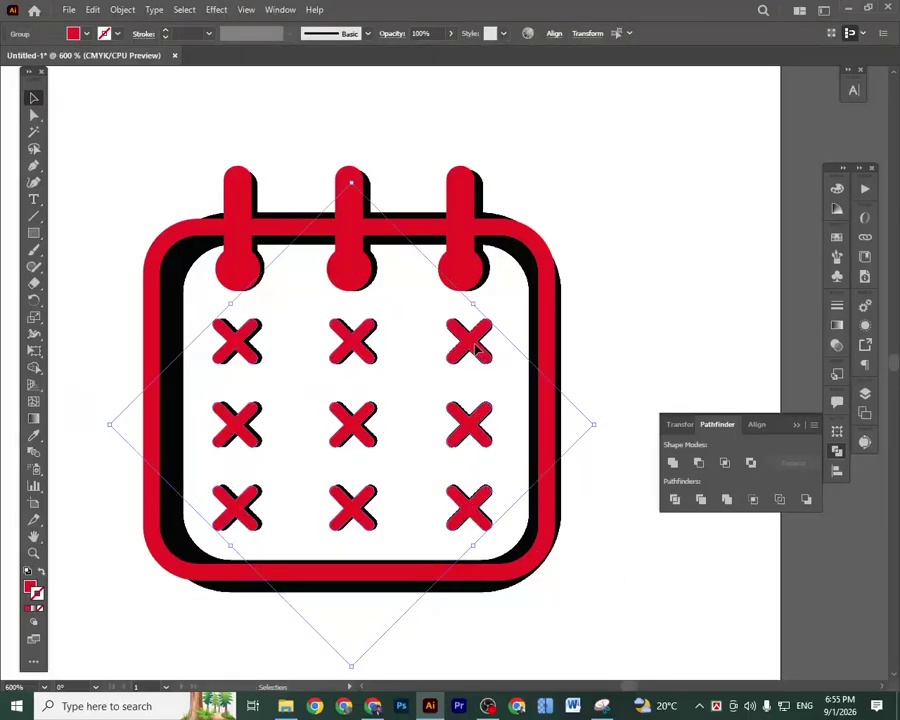
right_click(476, 347)
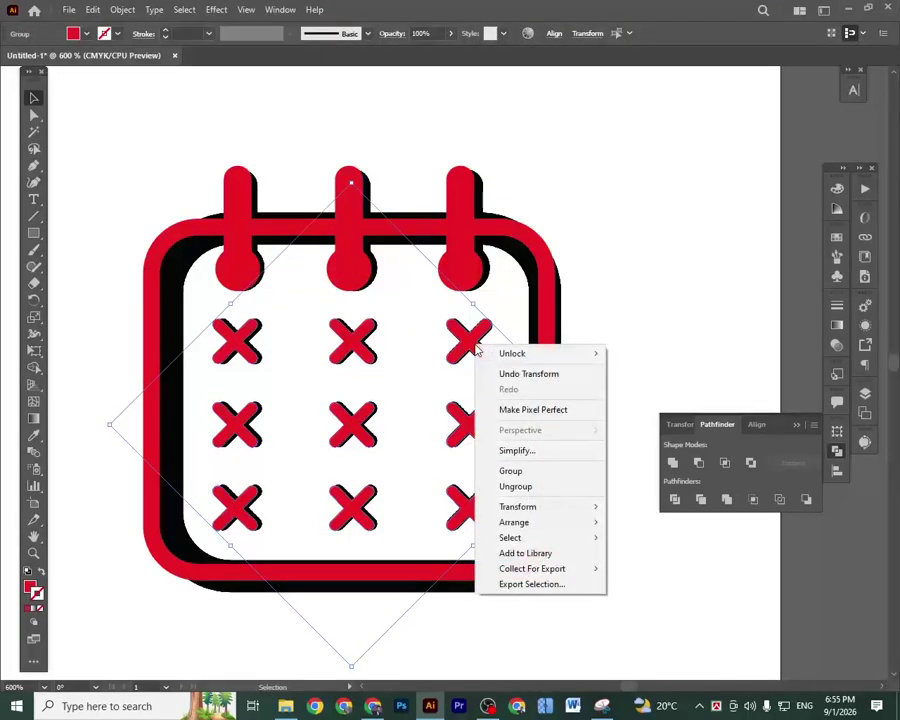
left_click(511, 471)
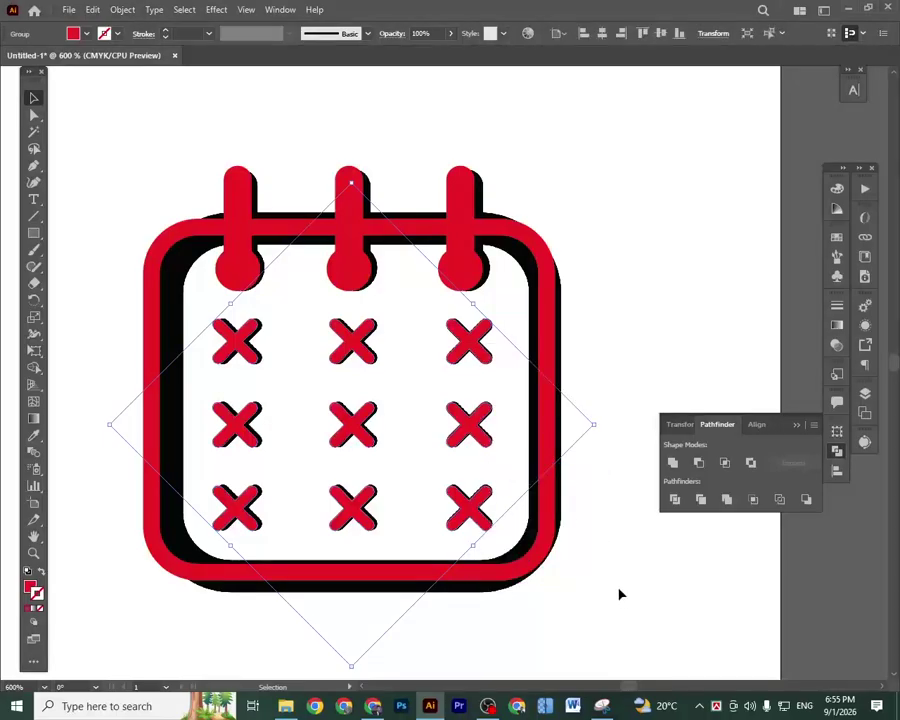
left_click(547, 297, "shift")
left_click(588, 365)
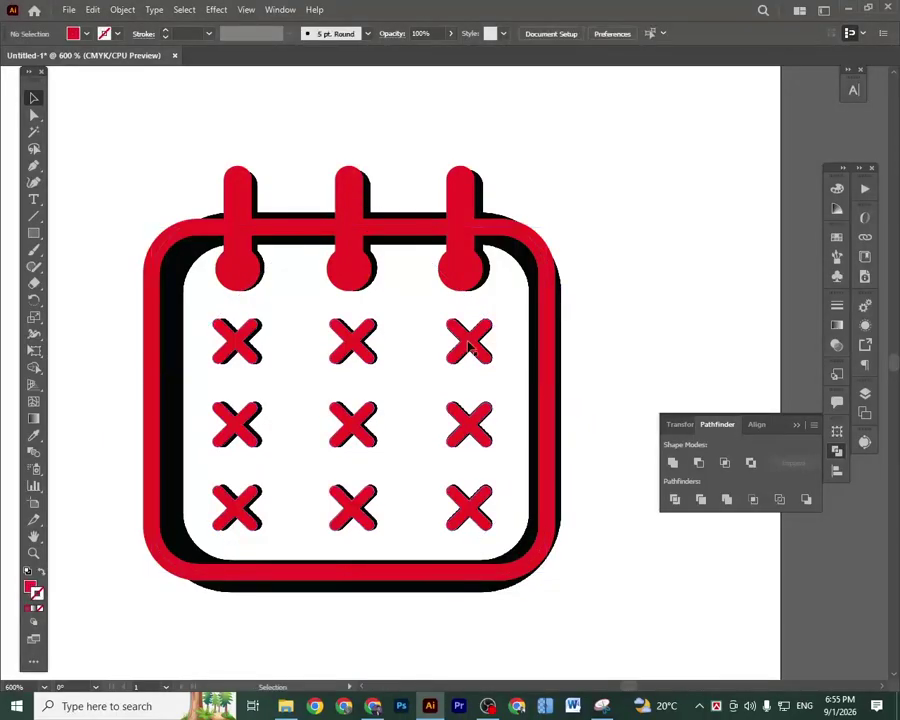
Expand the group of red X marks and deselect it.
left_click(470, 344)
left_click(133, 9)
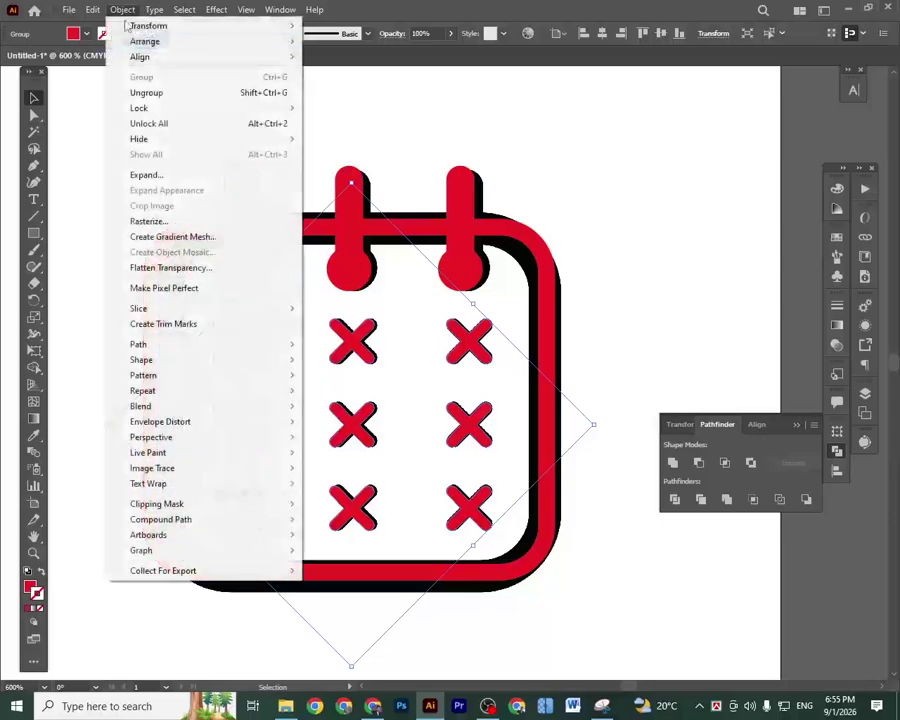
left_click(152, 176)
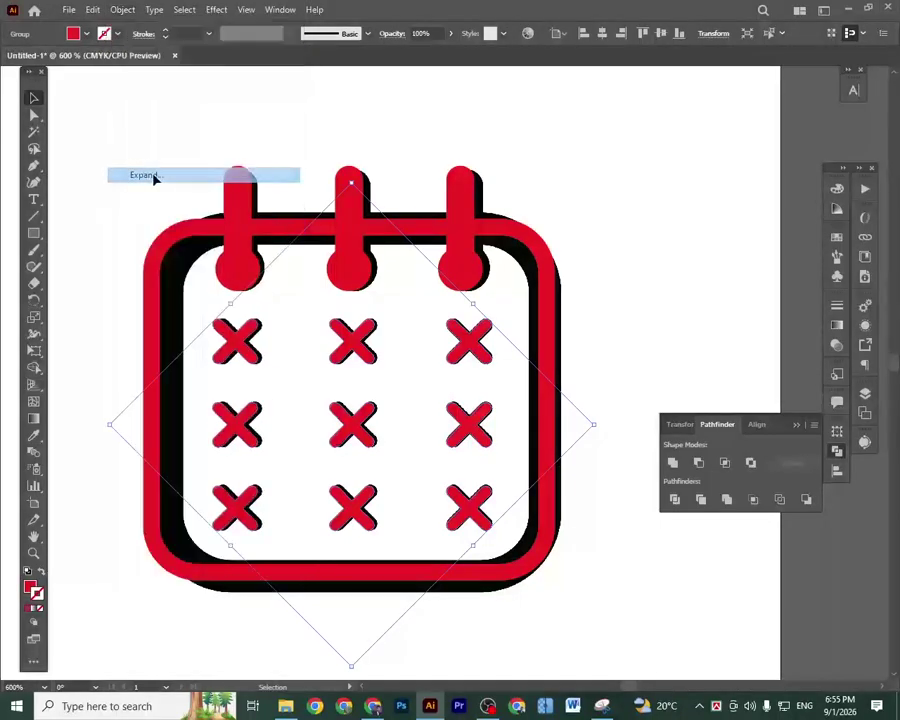
left_click(667, 315)
Centre the red X group horizontally and vertically on the red calendar frame as the key object.
left_click(476, 344)
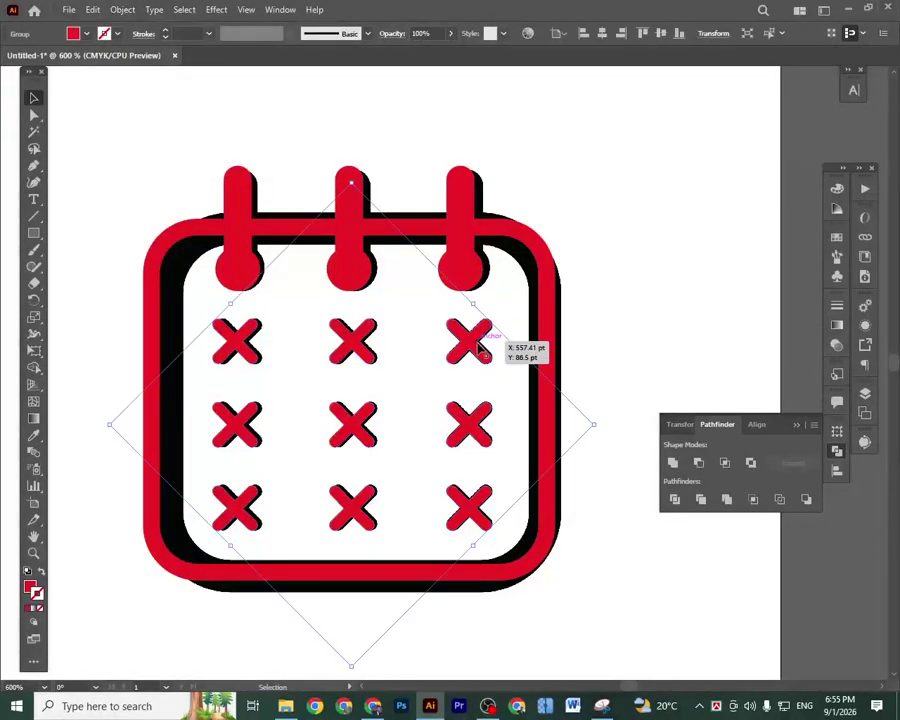
left_click(549, 292, "shift")
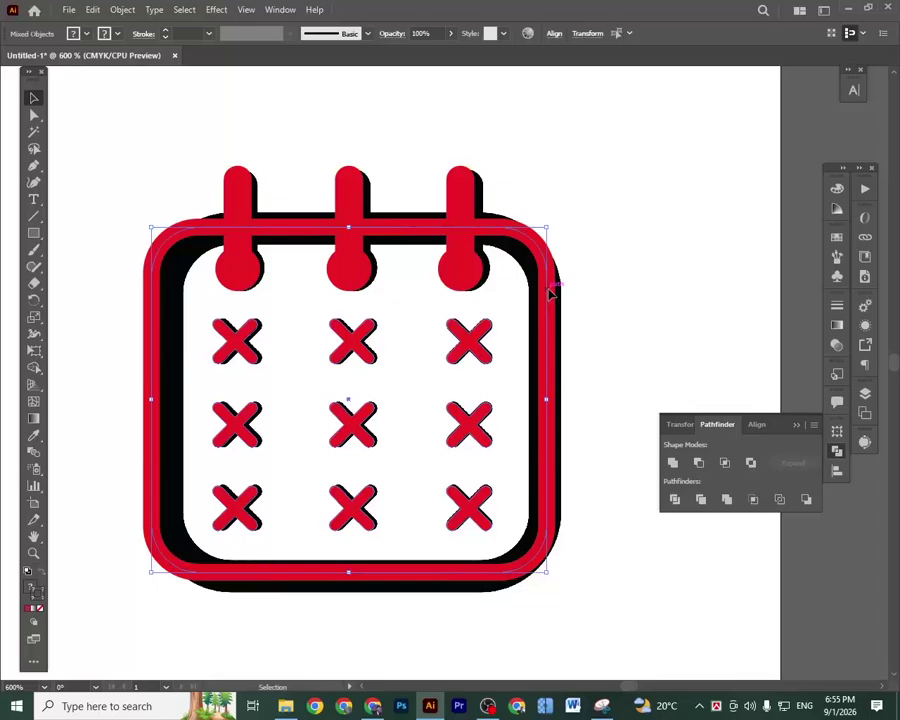
left_click(555, 35)
left_click(431, 74)
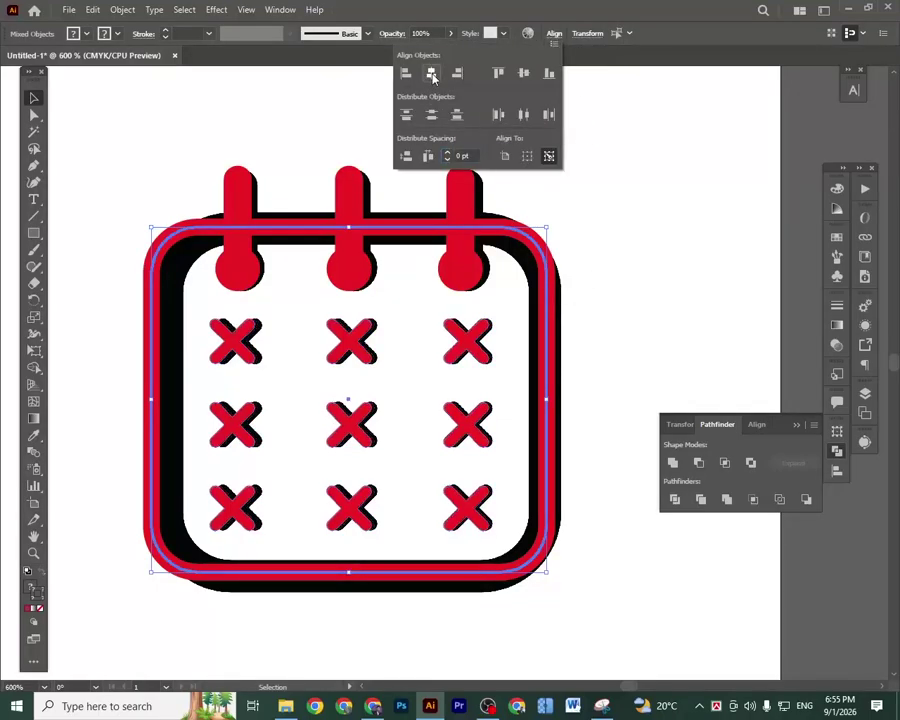
left_click(524, 75)
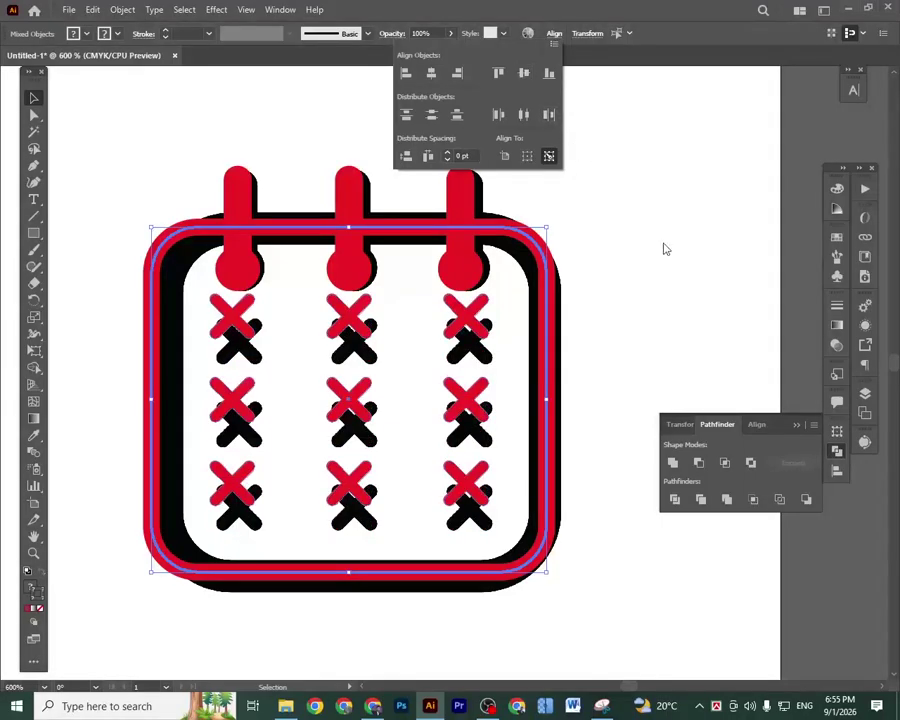
Nudge the red X group down until it sits in the free area below the rings, and deselect it.
left_click(467, 330)
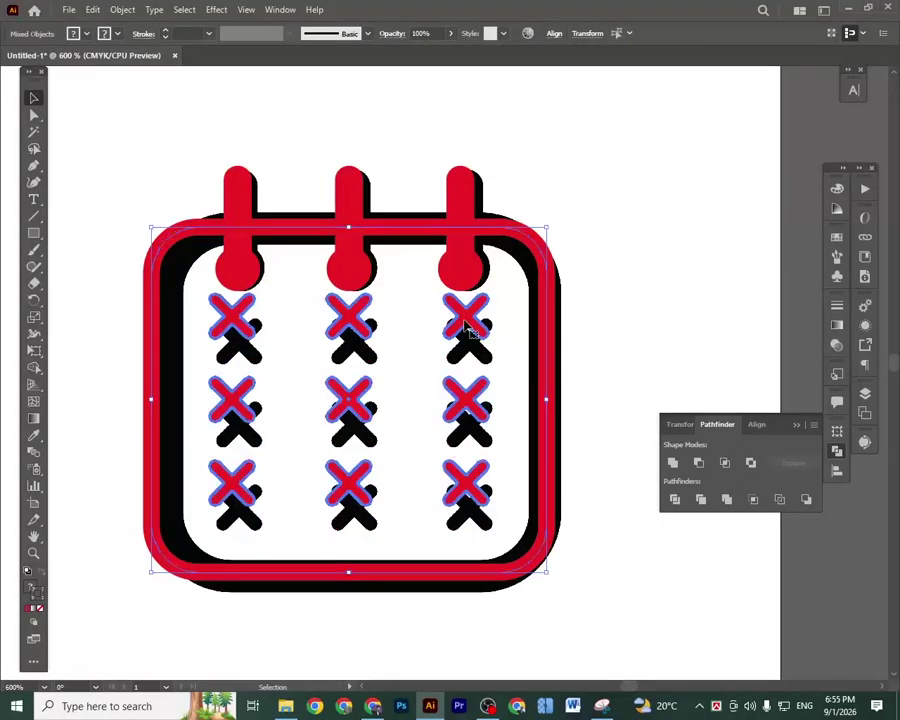
left_click(468, 320)
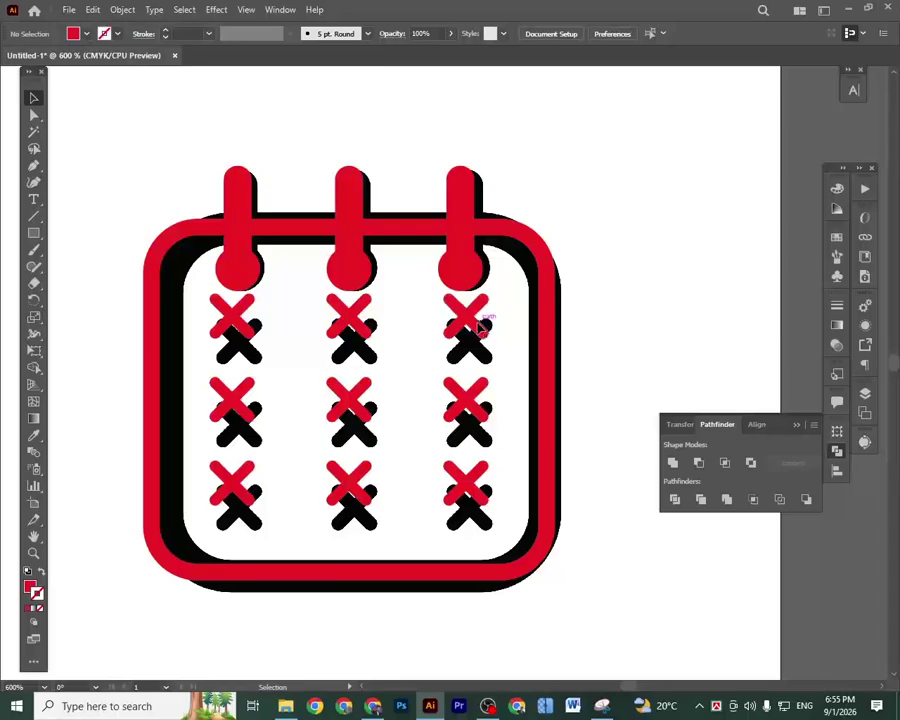
key("Down")
key("Down")
key("Down")
key("Down")
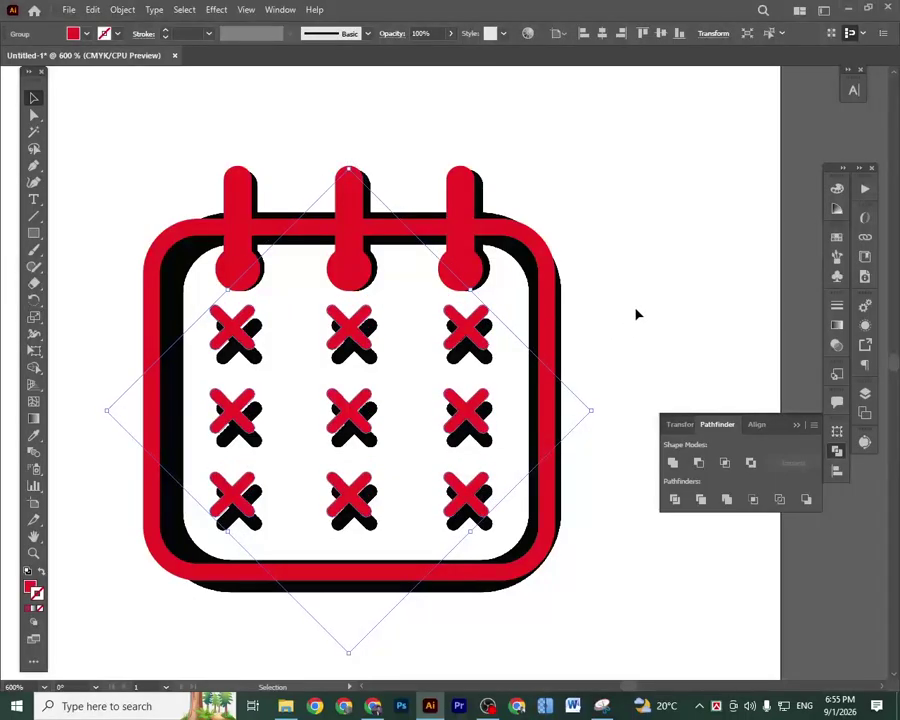
key("Down")
key("Down")
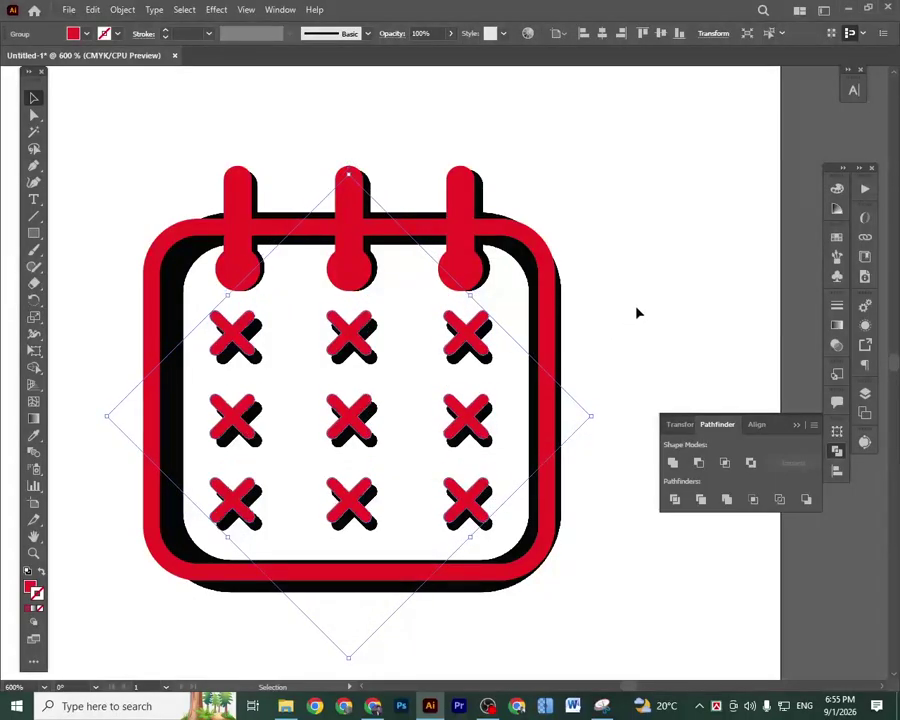
left_click(637, 313)
Group the red calendar frame, the rings and the X marks into one object.
left_click_drag(155, 168, 562, 578)
right_click(466, 337)
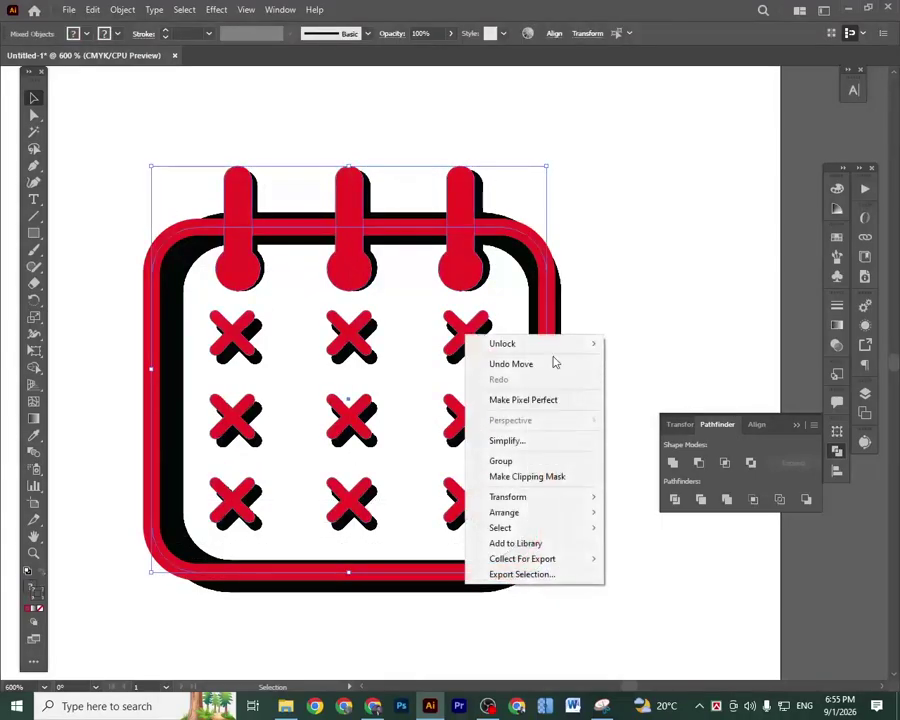
left_click(500, 461)
key("a")
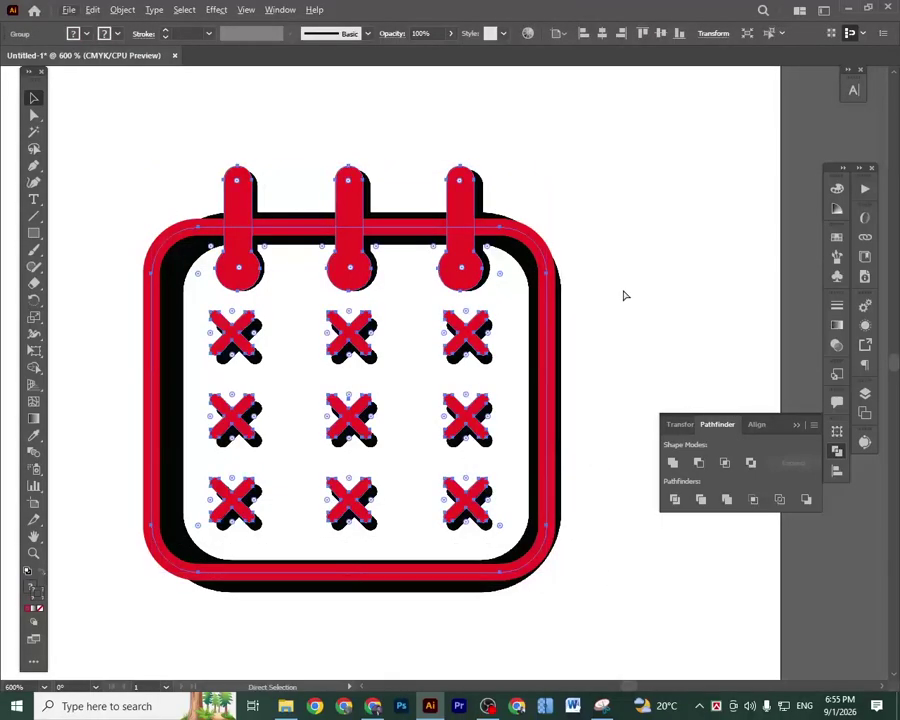
Move the red calendar group off the black reference calendar to the empty area below the houses, and deselect it.
key("ctrl+minus")
key("ctrl+minus")
key("ctrl+minus")
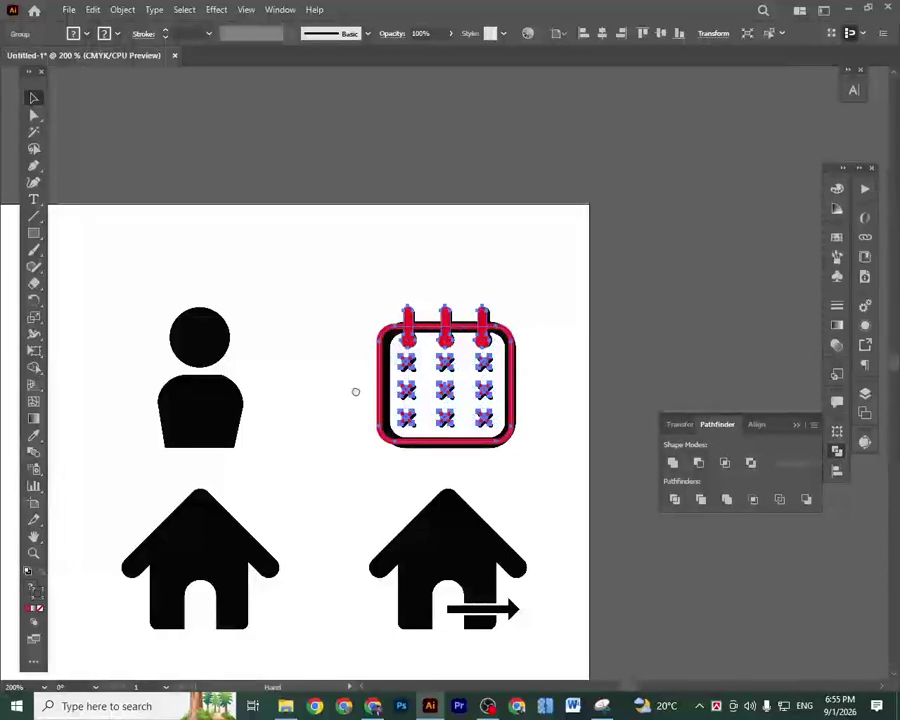
left_click_drag(355, 391, 537, 219)
key("v")
left_click_drag(608, 285, 320, 626)
left_click_drag(450, 538, 459, 391)
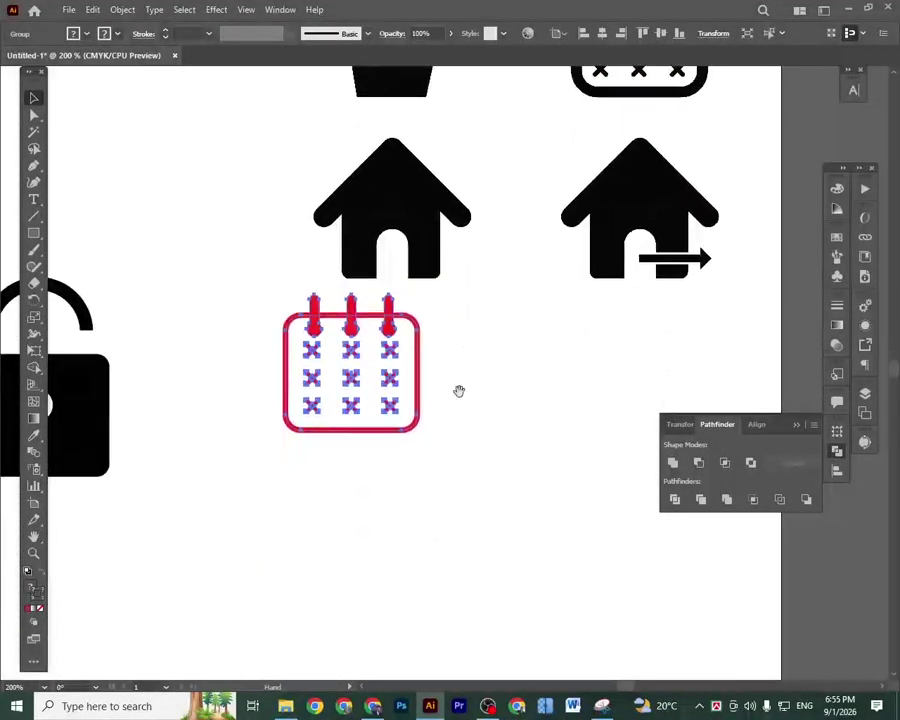
left_click(458, 486)
Isolate the red calendar group, set its frame's stroke to 4 pt, and leave isolation.
left_click_drag(301, 458, 328, 471)
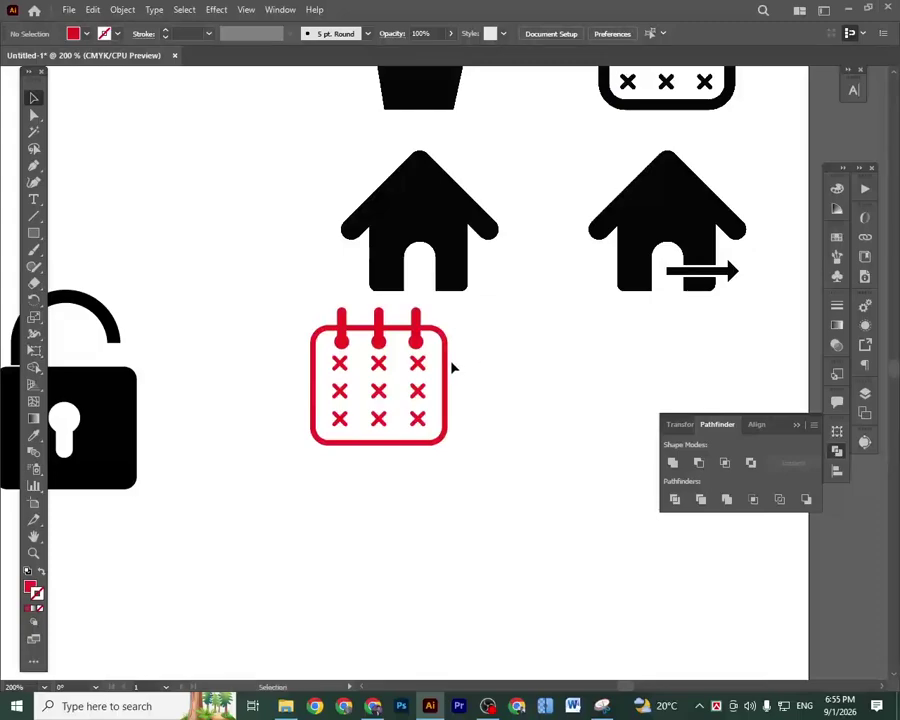
double_click(446, 365)
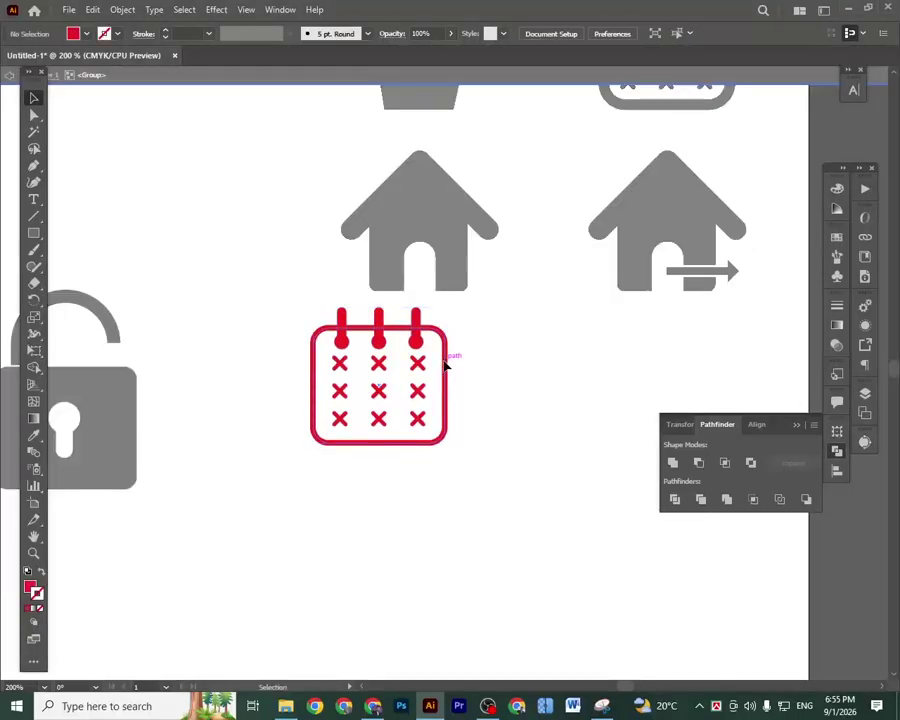
left_click(446, 366)
left_click(166, 31)
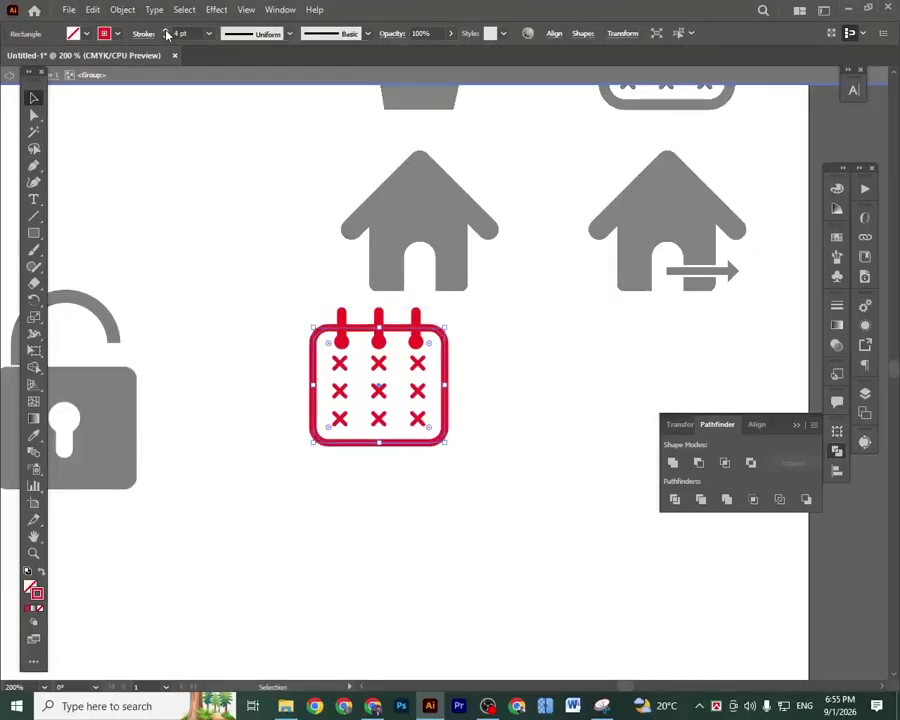
left_click(462, 442)
double_click(466, 444)
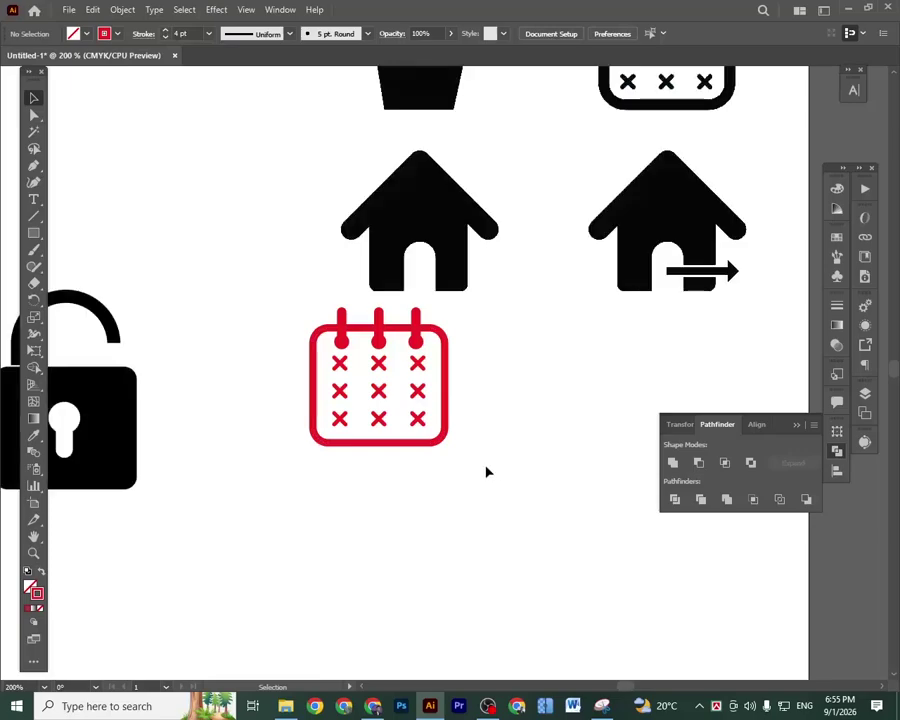
Expand the fill and stroke of the whole red calendar group.
left_click_drag(486, 468, 310, 320)
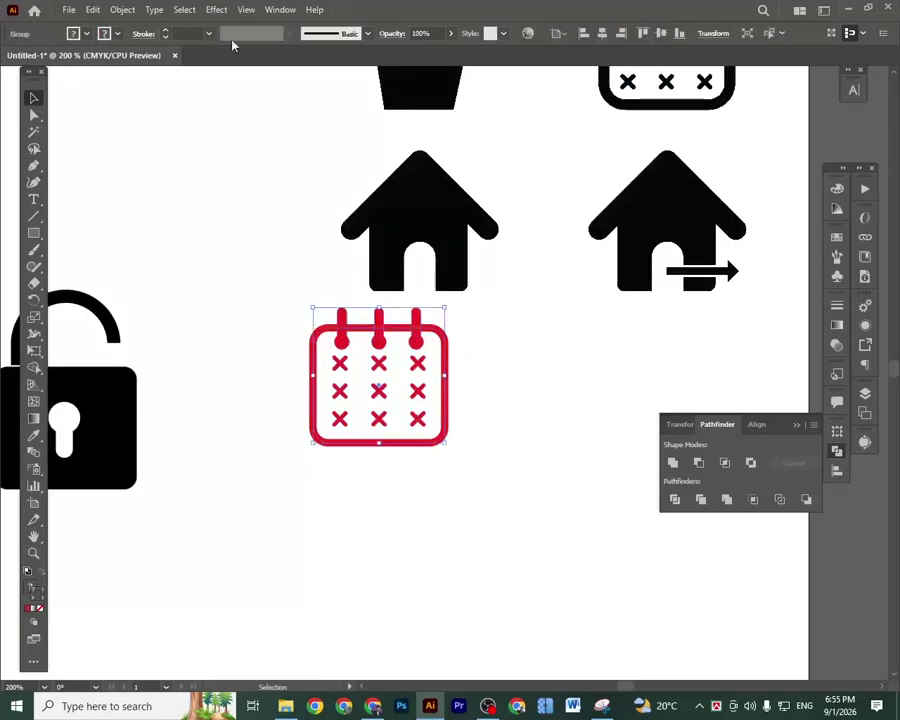
left_click(123, 10)
left_click(155, 176)
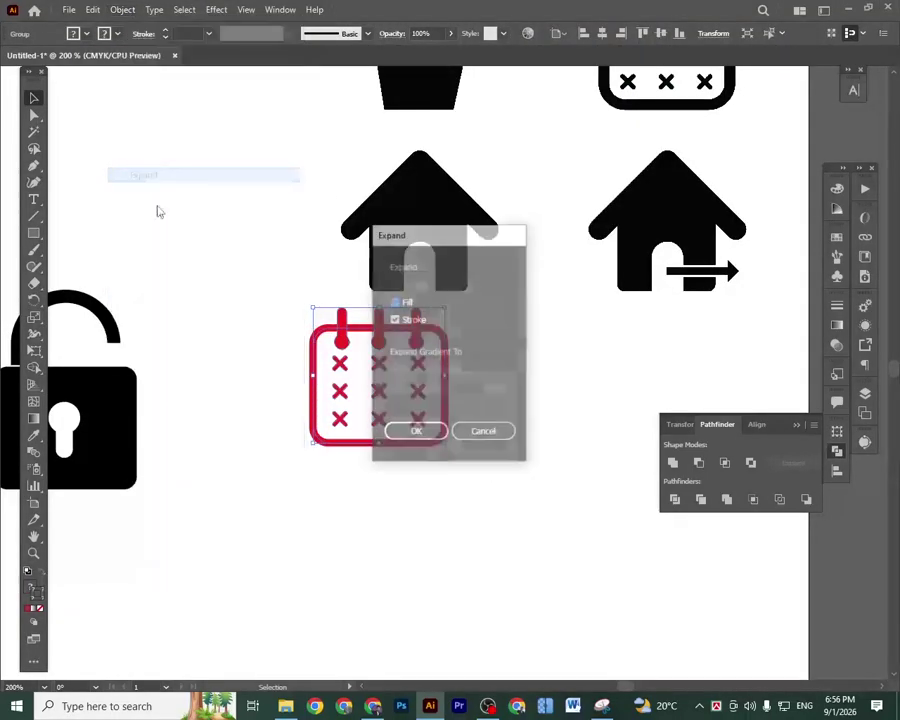
left_click(418, 432)
left_click(407, 375)
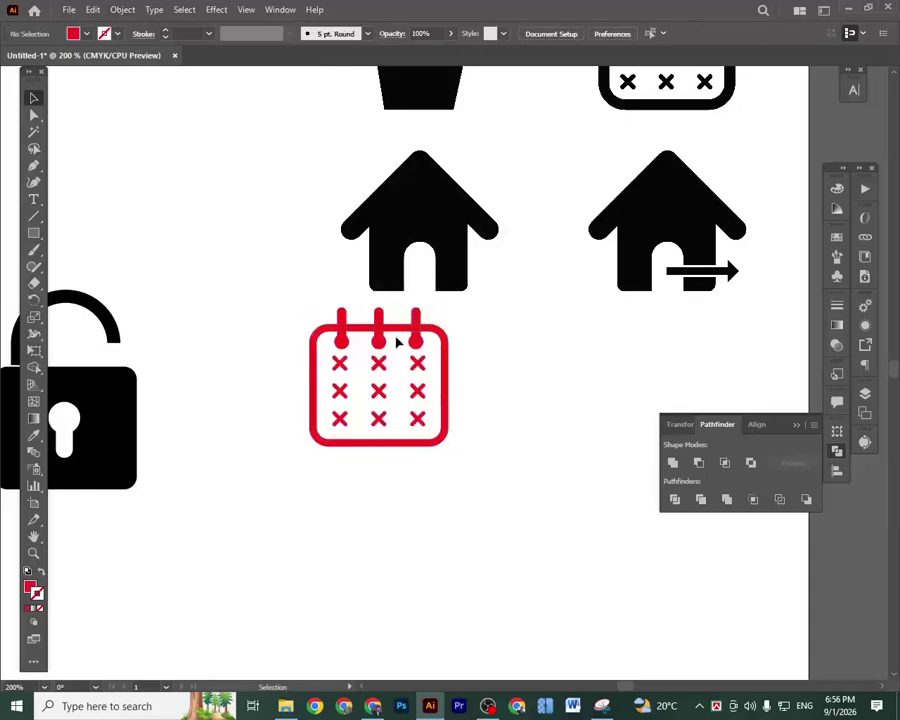
Set the calendar group's fill to black with C 0, M 0, Y 0, K 100, and deselect it.
left_click(397, 343)
left_click(836, 195)
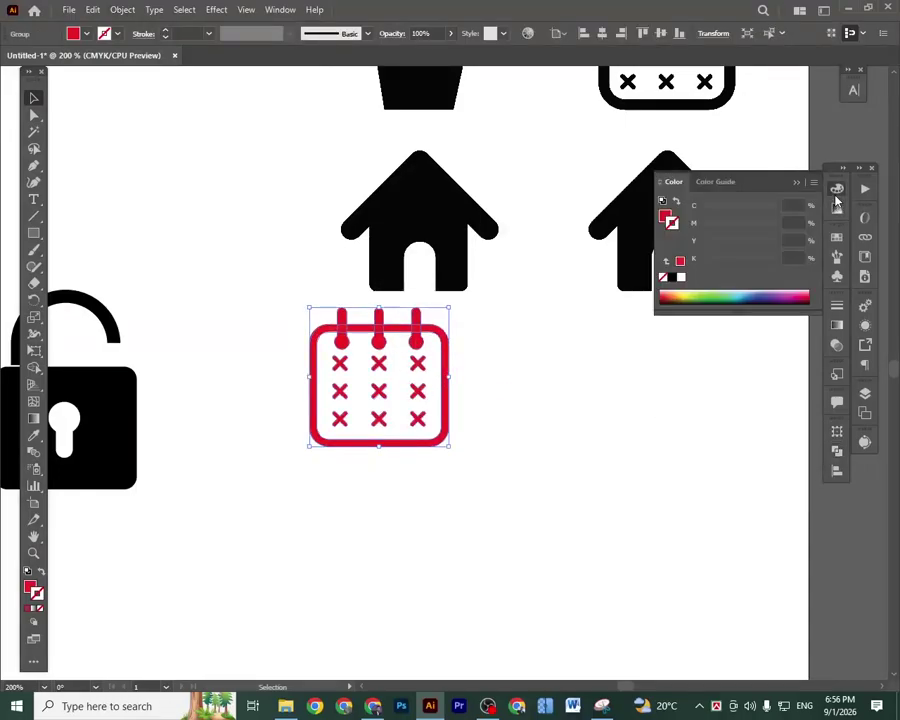
left_click(666, 215)
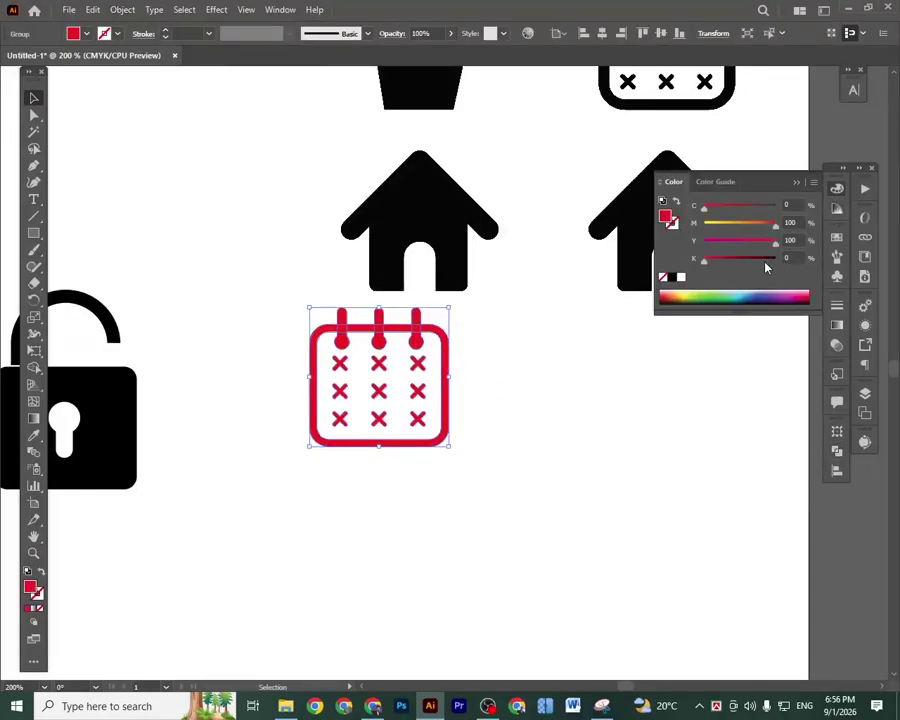
left_click_drag(766, 267, 780, 260)
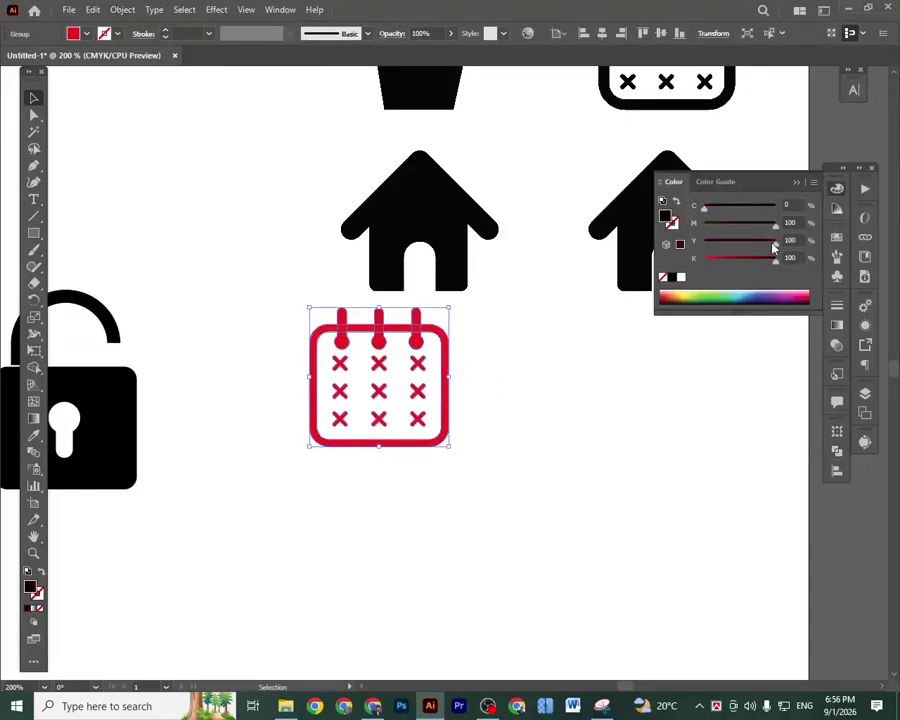
left_click(603, 434)
Move the black calendar icon below the open padlock, and deselect it.
left_click_drag(358, 470, 416, 373)
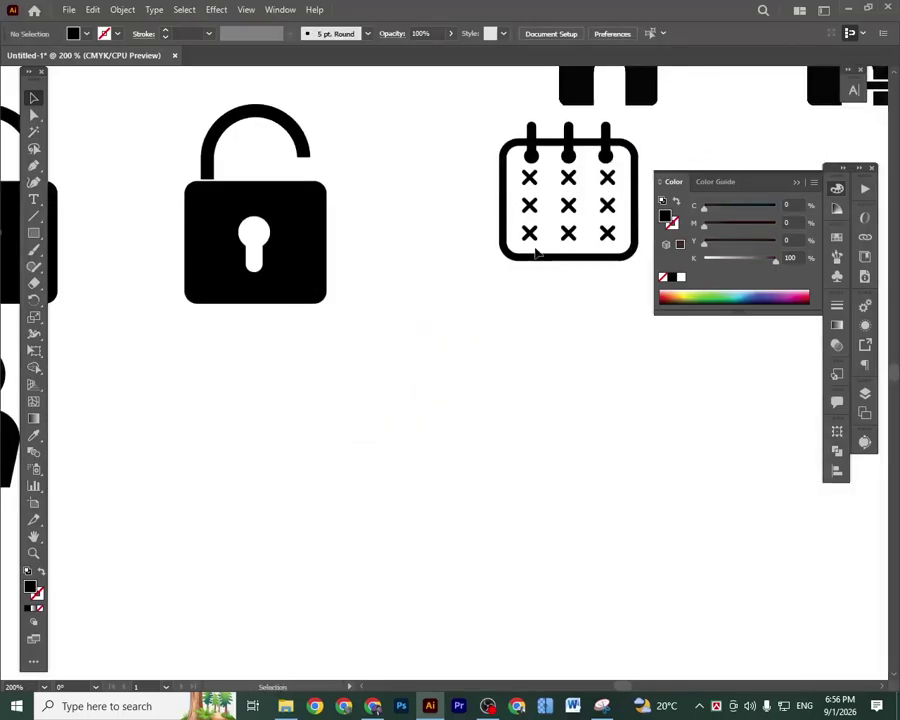
left_click_drag(536, 258, 210, 486)
left_click(447, 490)
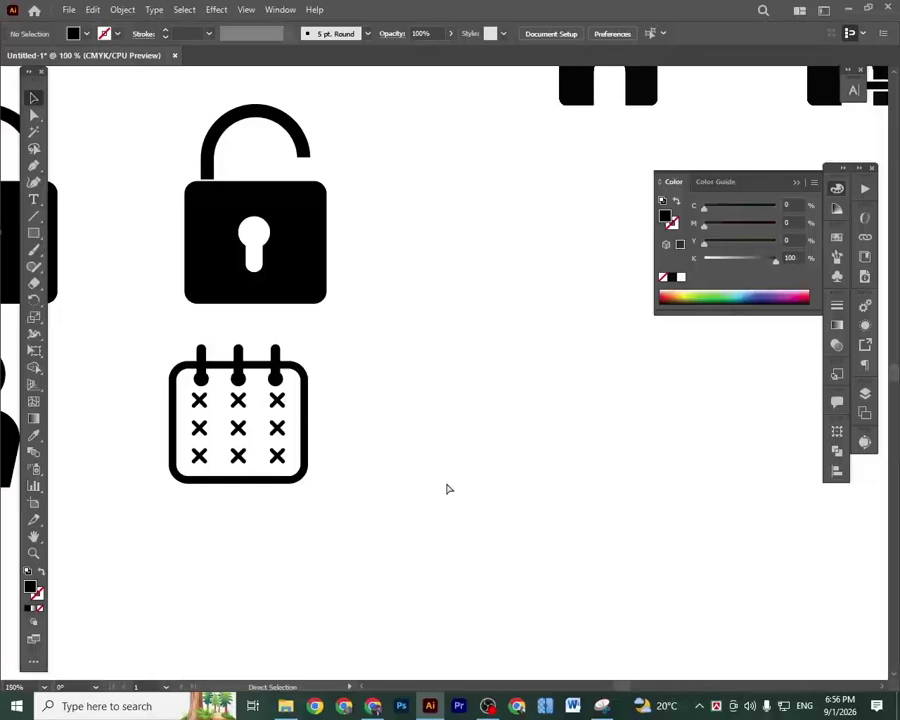
Look over the redrawn icons on the artboard and find the first envelope on the mail icon reference sheet.
key("ctrl+minus")
key("ctrl+minus")
left_click_drag(474, 420, 422, 416)
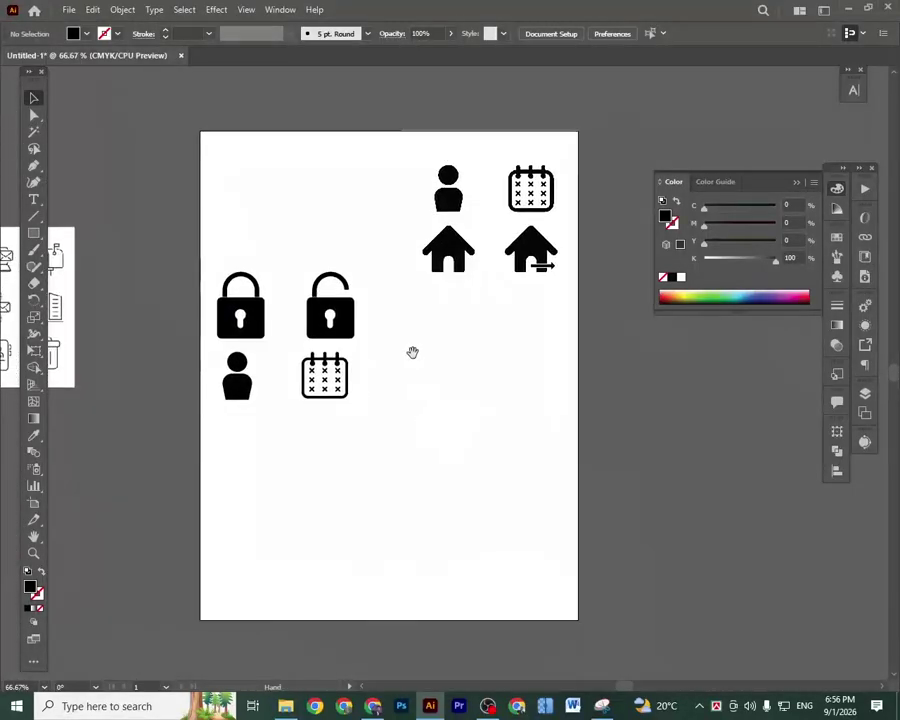
left_click_drag(467, 345, 436, 426)
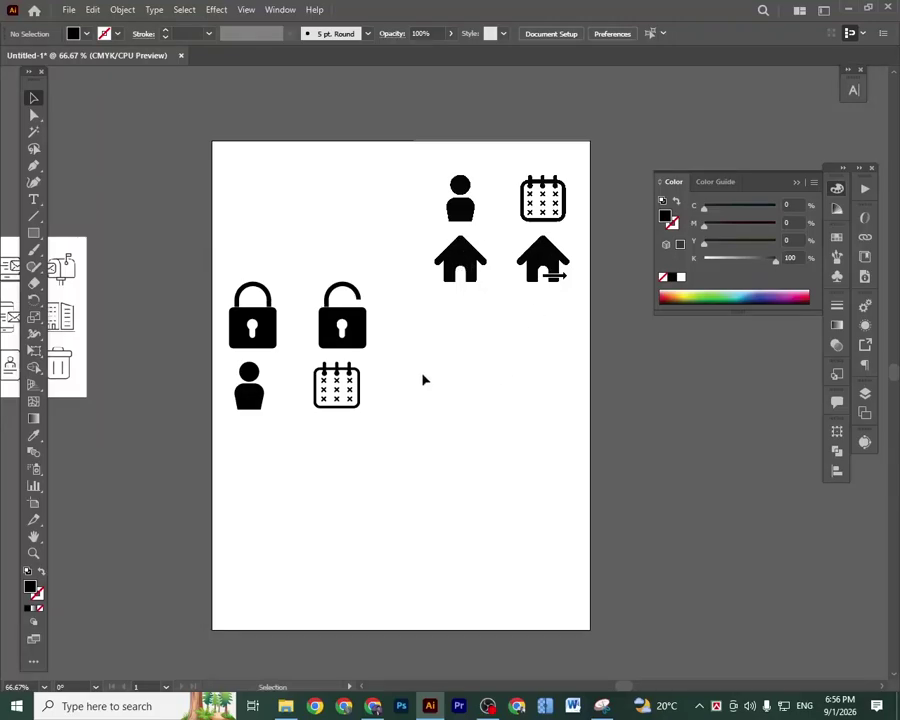
left_click_drag(299, 378, 374, 478)
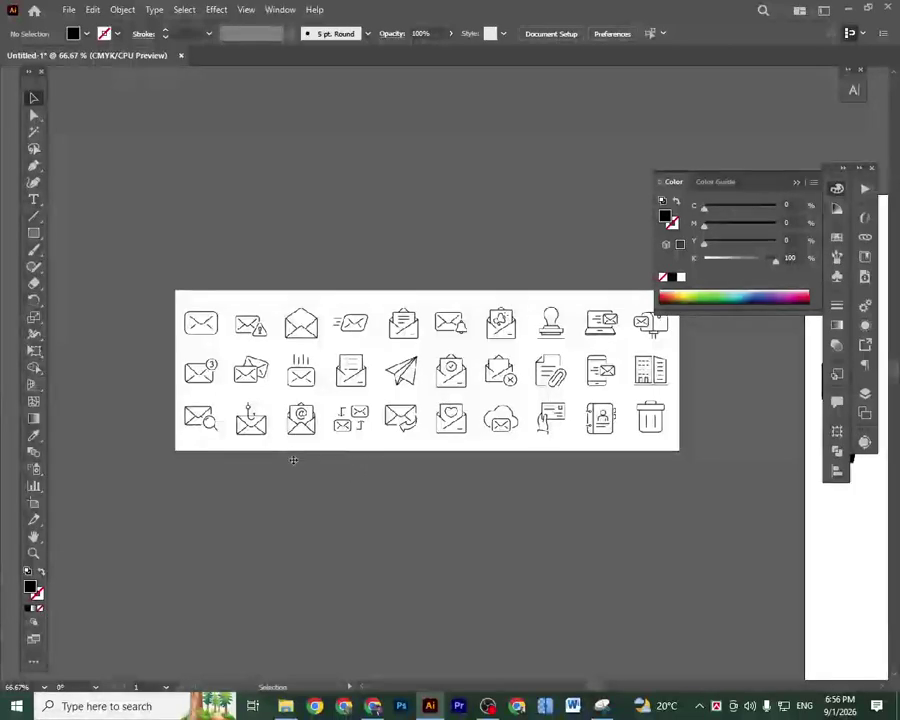
key("ctrl+equal")
key("ctrl+equal")
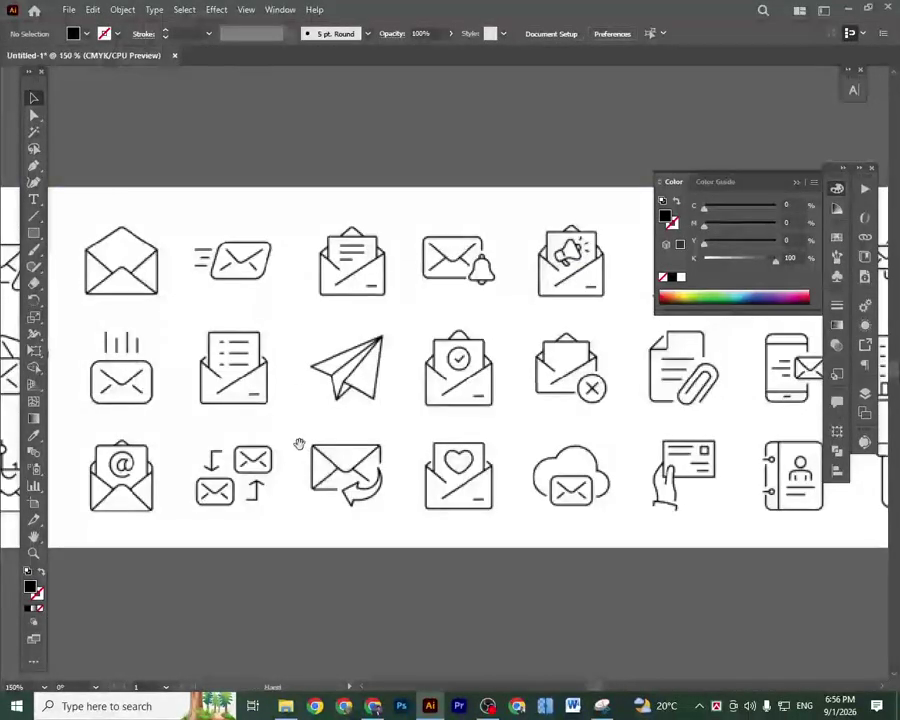
left_click_drag(299, 443, 414, 426)
key("ctrl+equal")
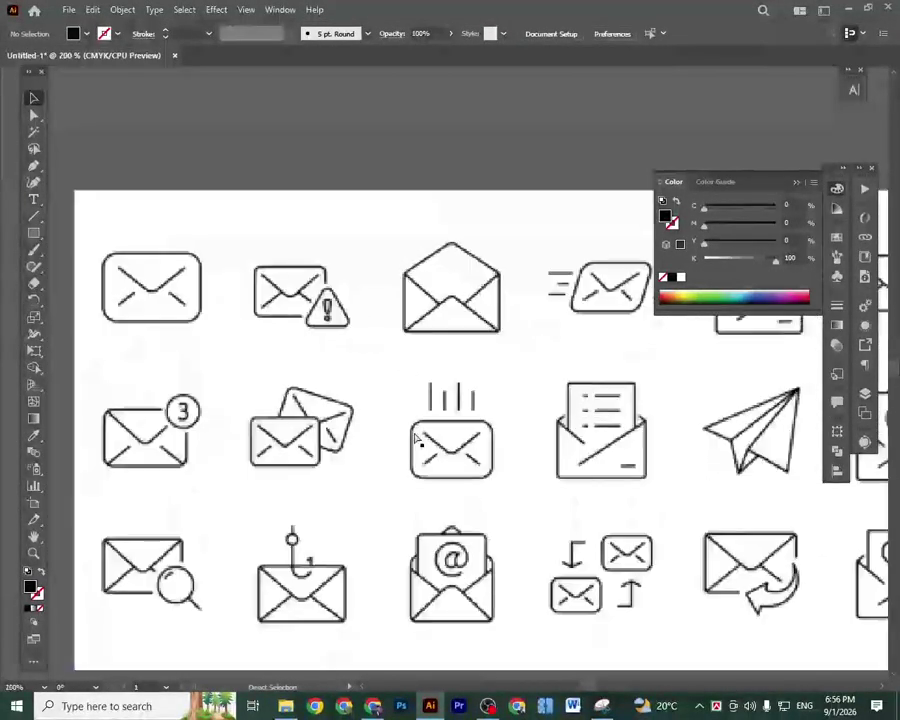
left_click_drag(227, 352, 383, 383)
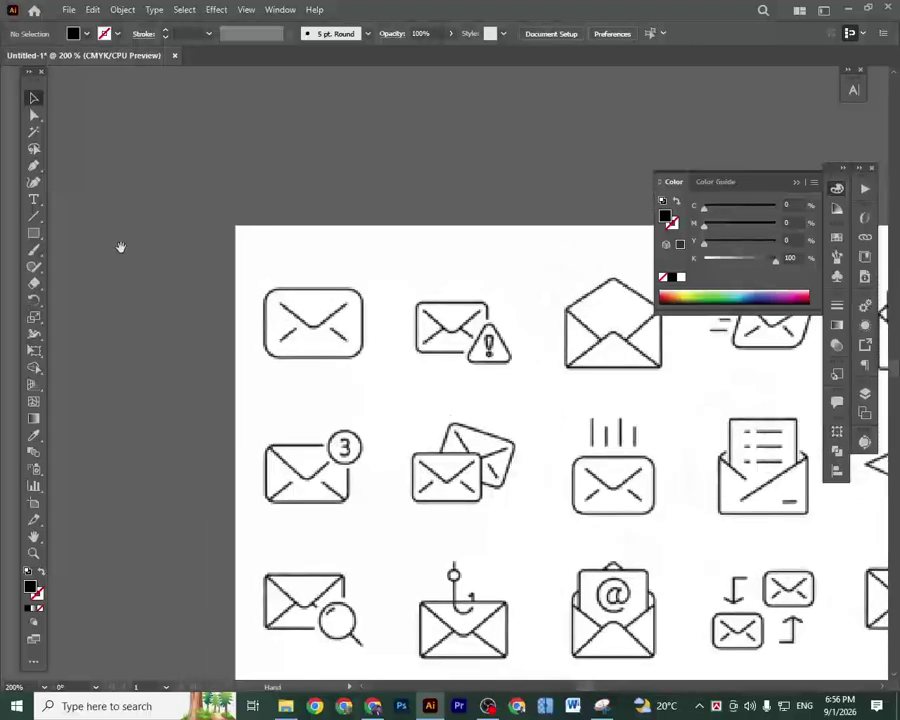
left_click_drag(120, 247, 109, 236)
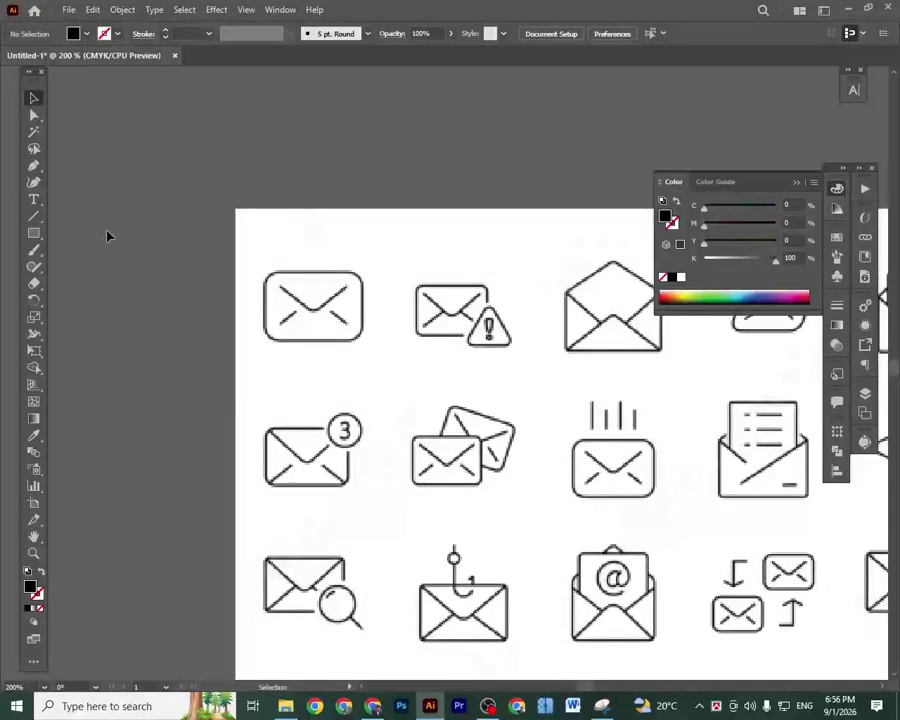
Draw a rectangle over the first envelope's outline and swap its fill and stroke for a black 1 pt outline without fill.
left_click(34, 236)
left_click_drag(262, 274, 364, 341)
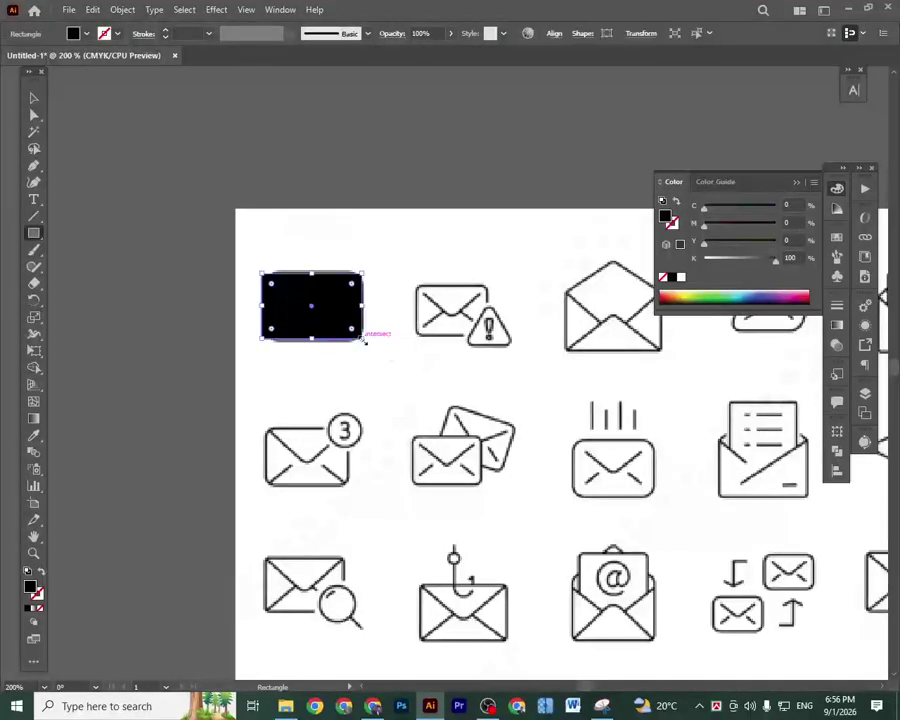
left_click(42, 573)
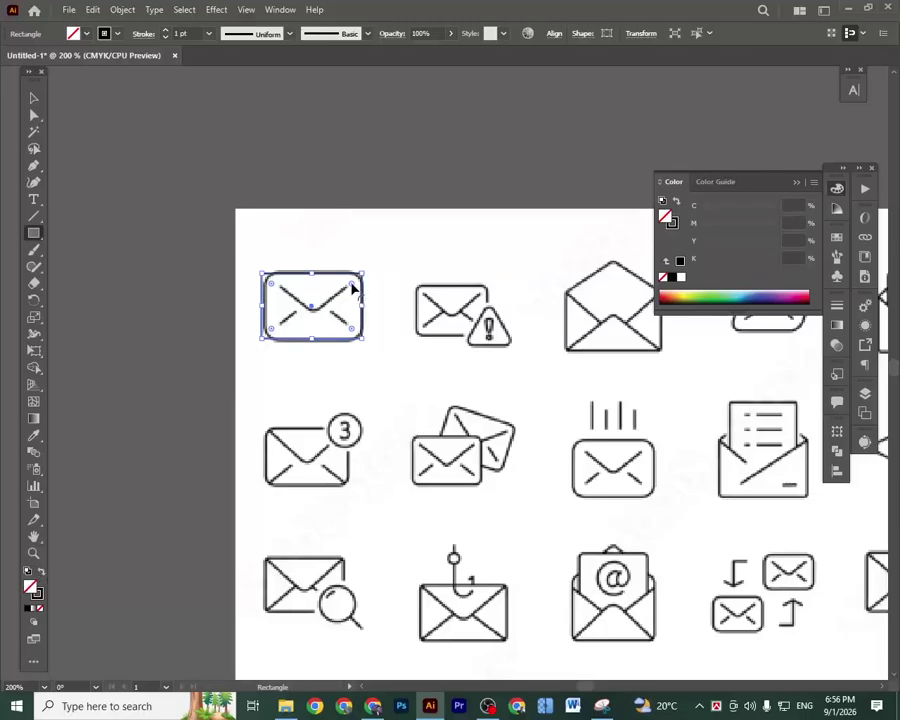
Round all corners of the envelope rectangle to match the reference outline, and deselect it.
left_click_drag(351, 287, 348, 288)
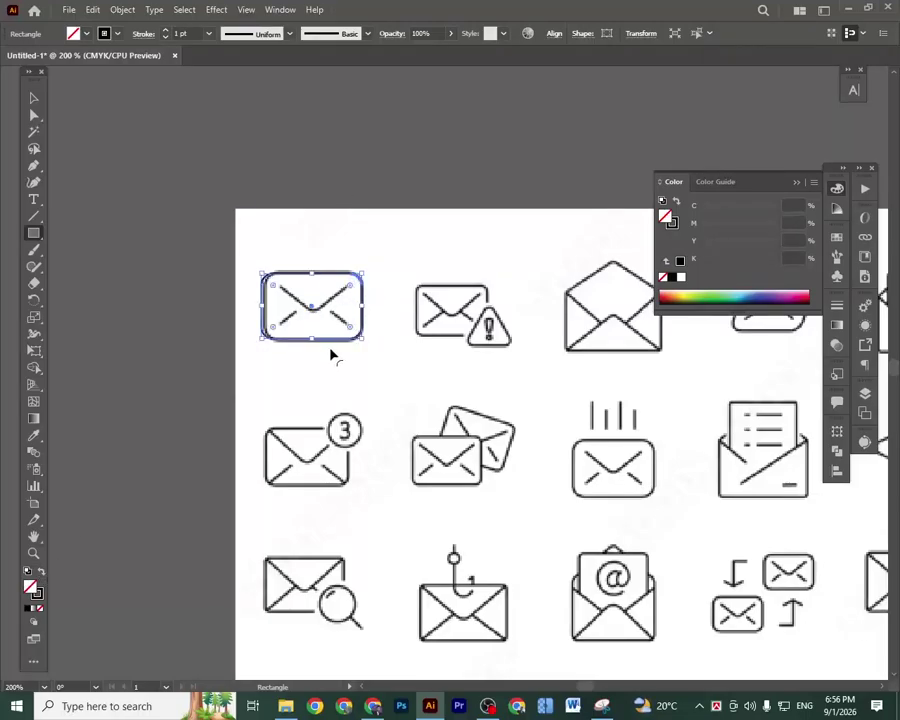
key("v")
left_click(163, 390)
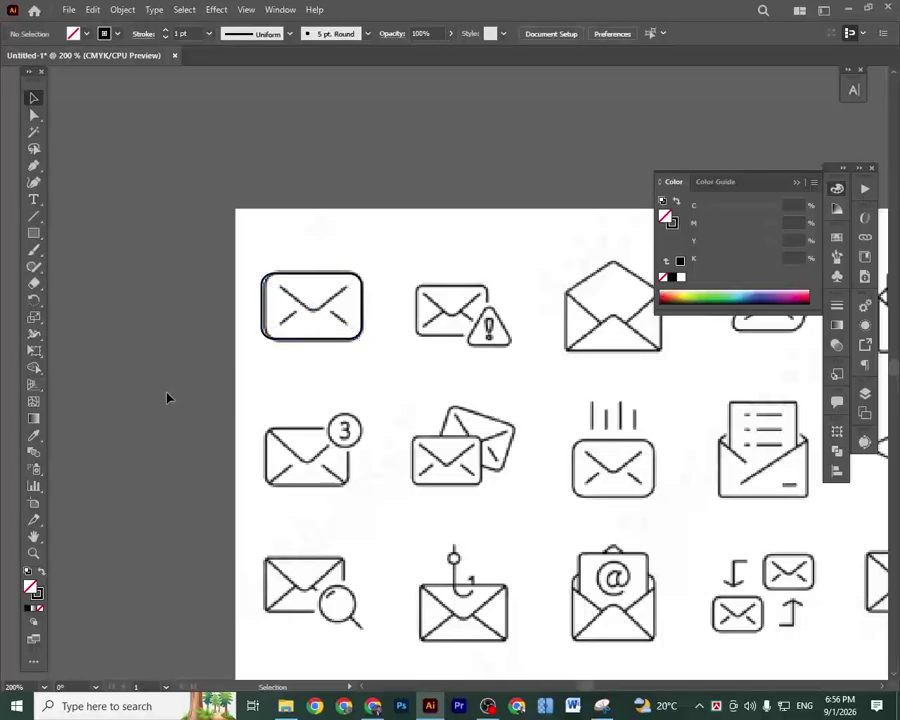
Draw the envelope's V-shaped flap with the Pen tool, tracing the first reference envelope's three flap points.
key("a")
key("ctrl+plus")
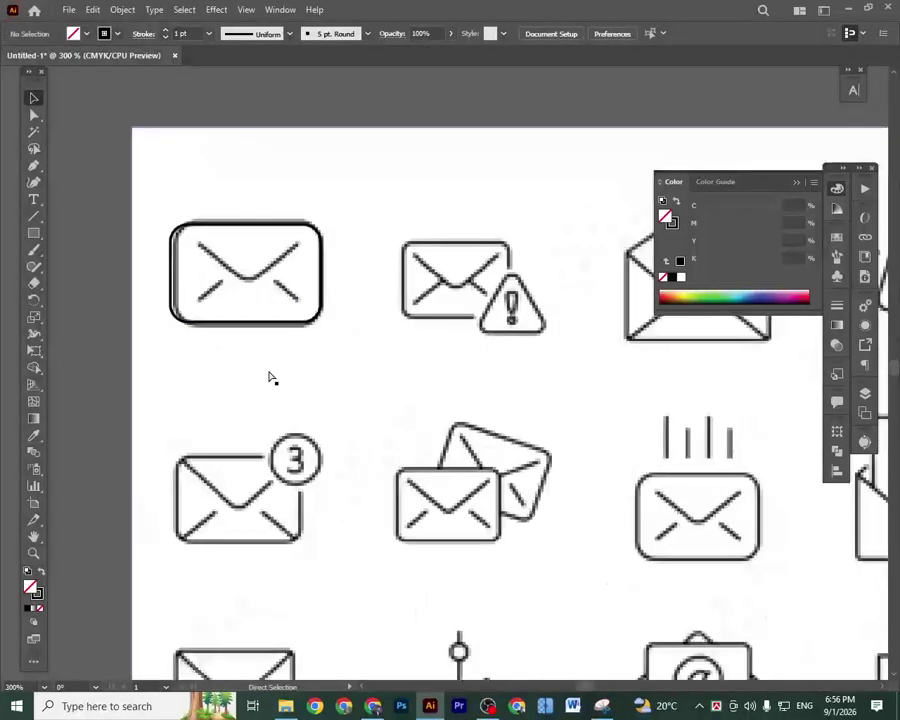
left_click_drag(254, 346, 266, 356)
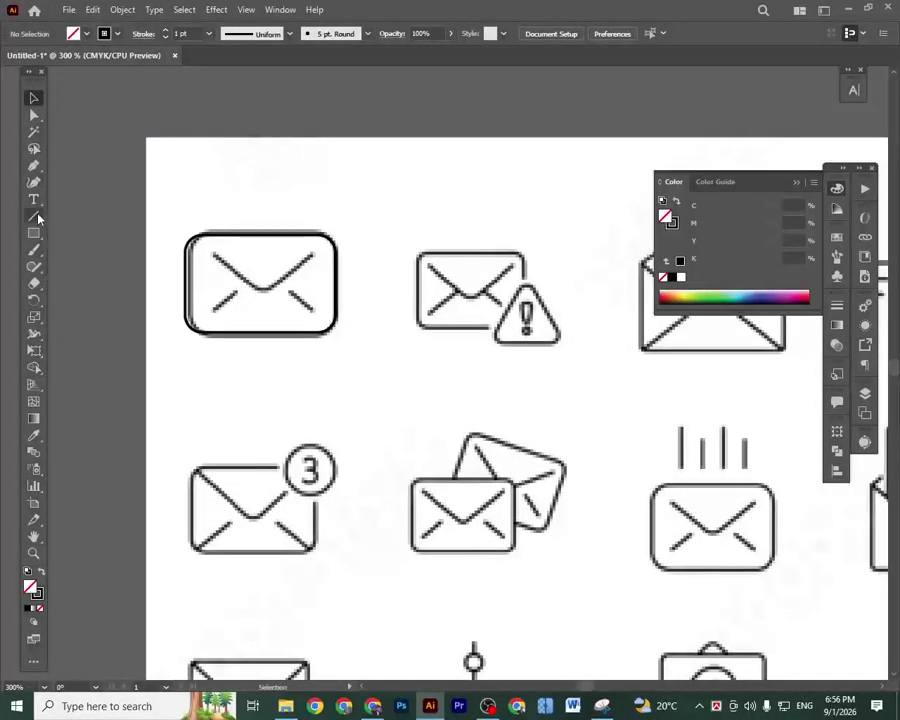
left_click(34, 166)
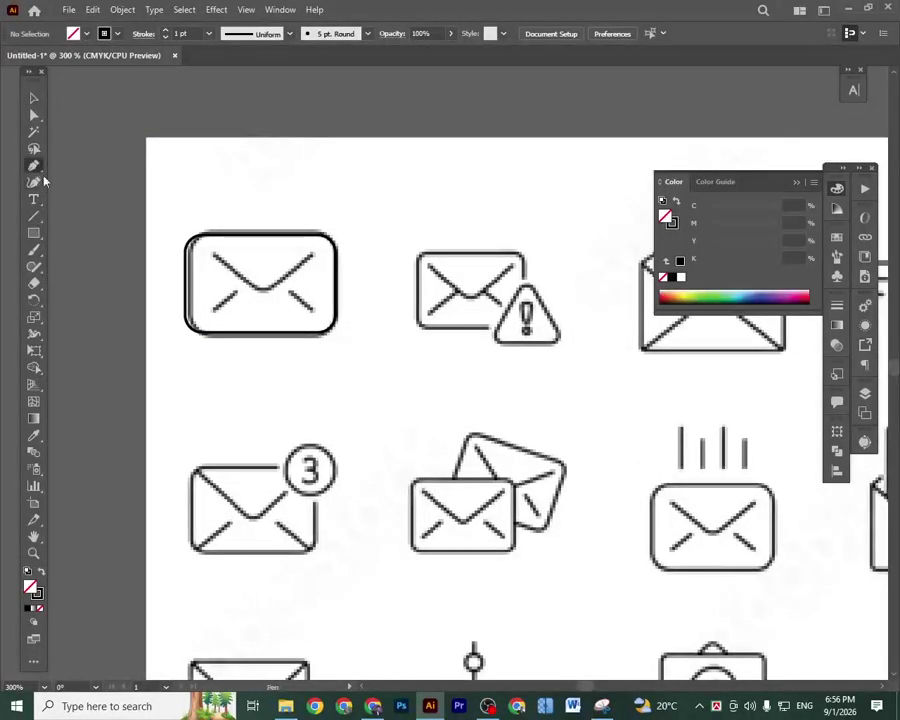
left_click(215, 258)
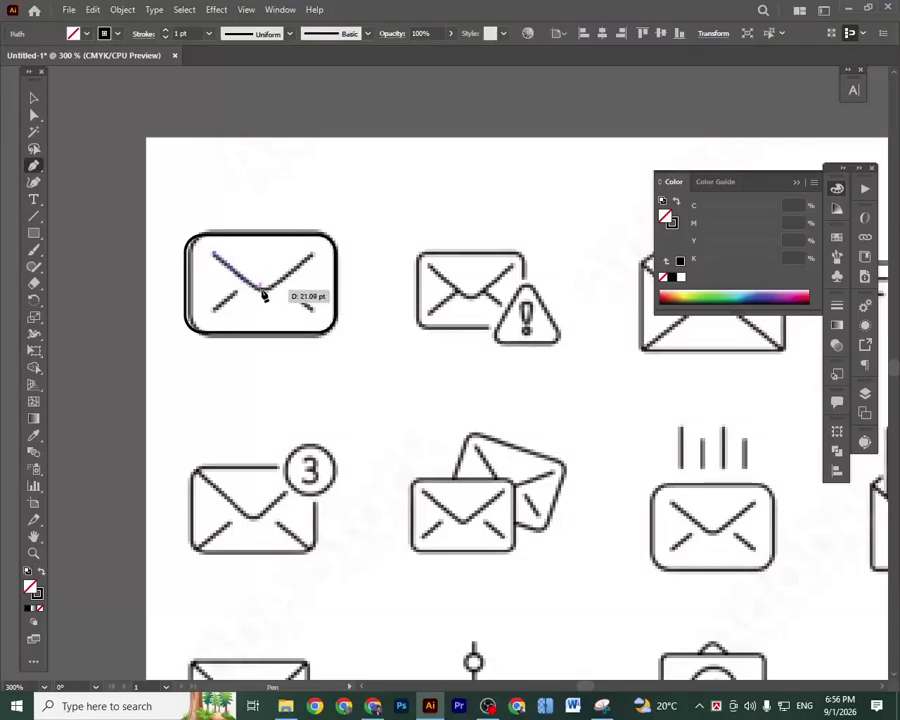
left_click(263, 292)
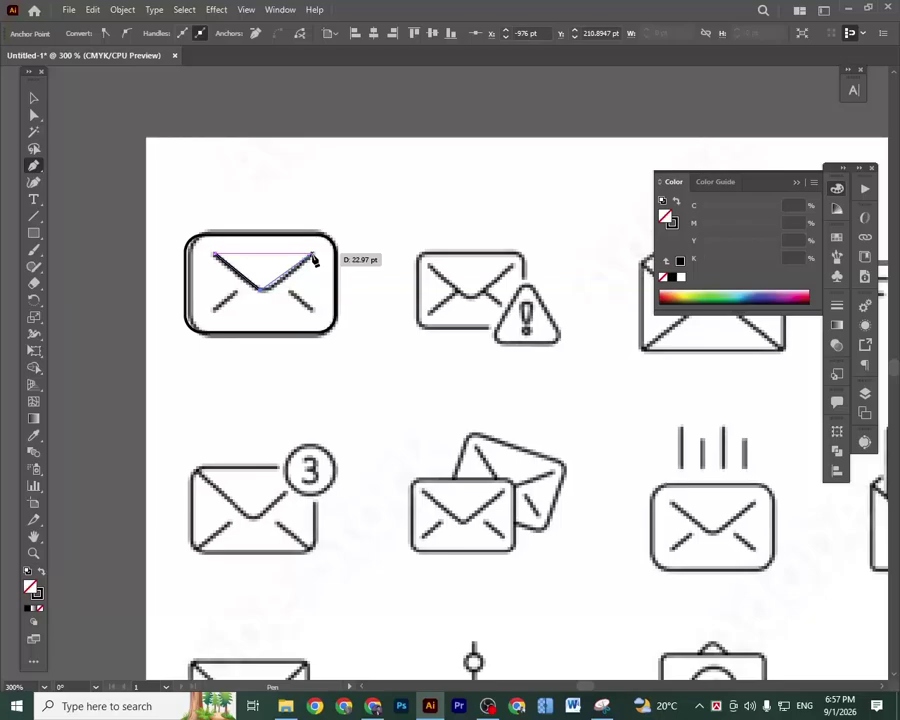
left_click(313, 258)
Round the lower corner point of the V-shaped flap, and deselect the path.
left_click(33, 98)
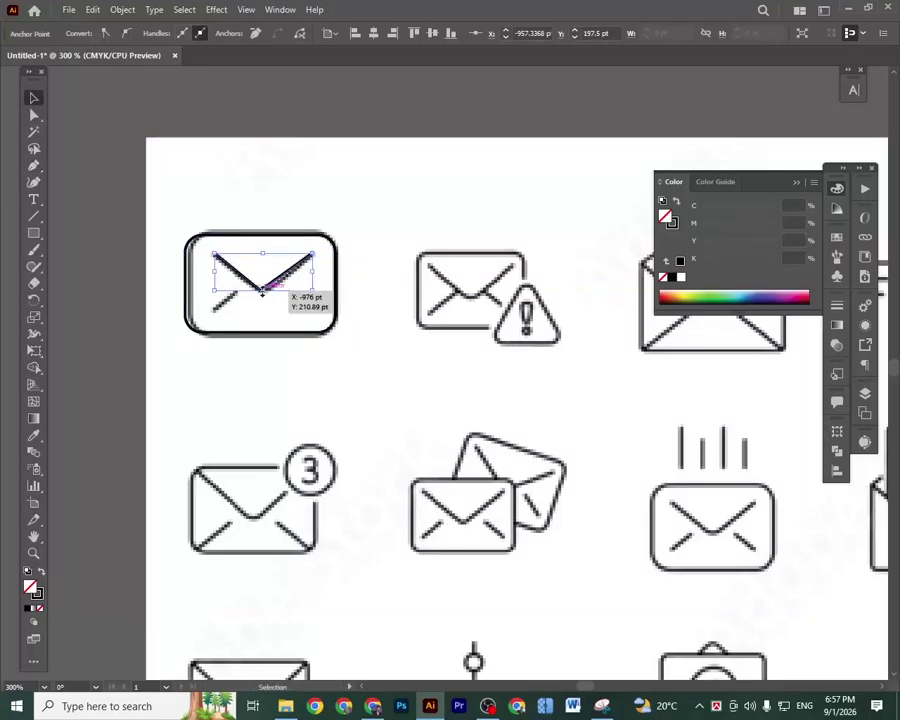
key("a")
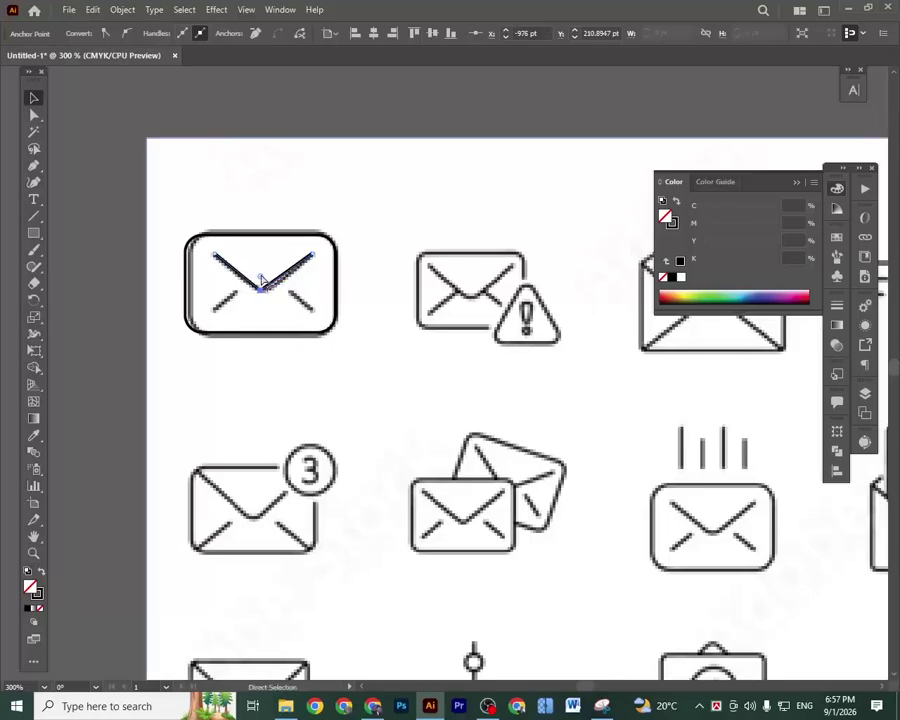
left_click_drag(263, 283, 262, 269)
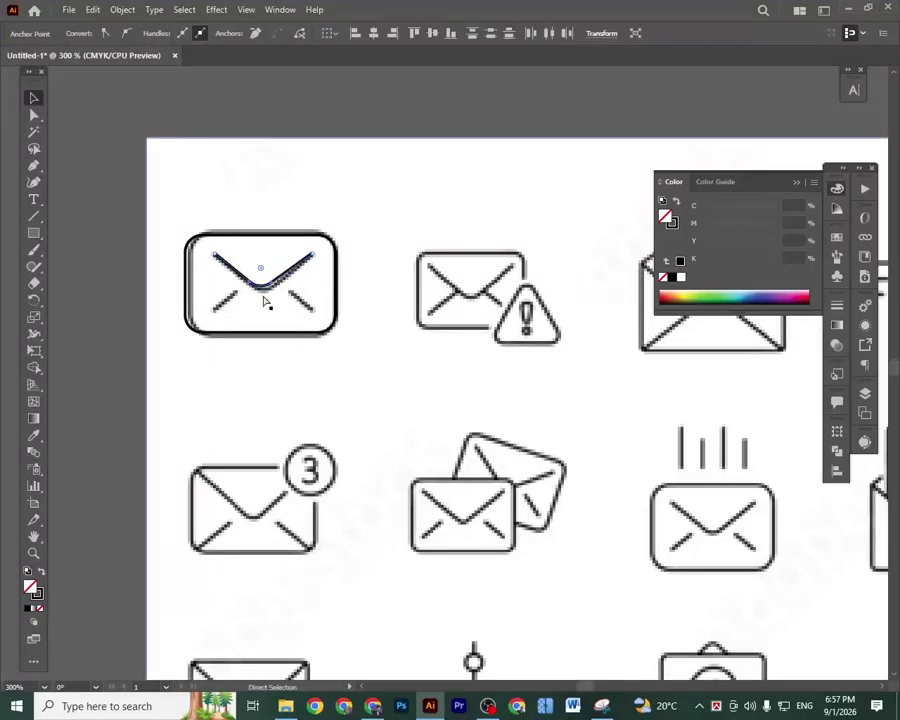
key("v")
left_click(101, 268)
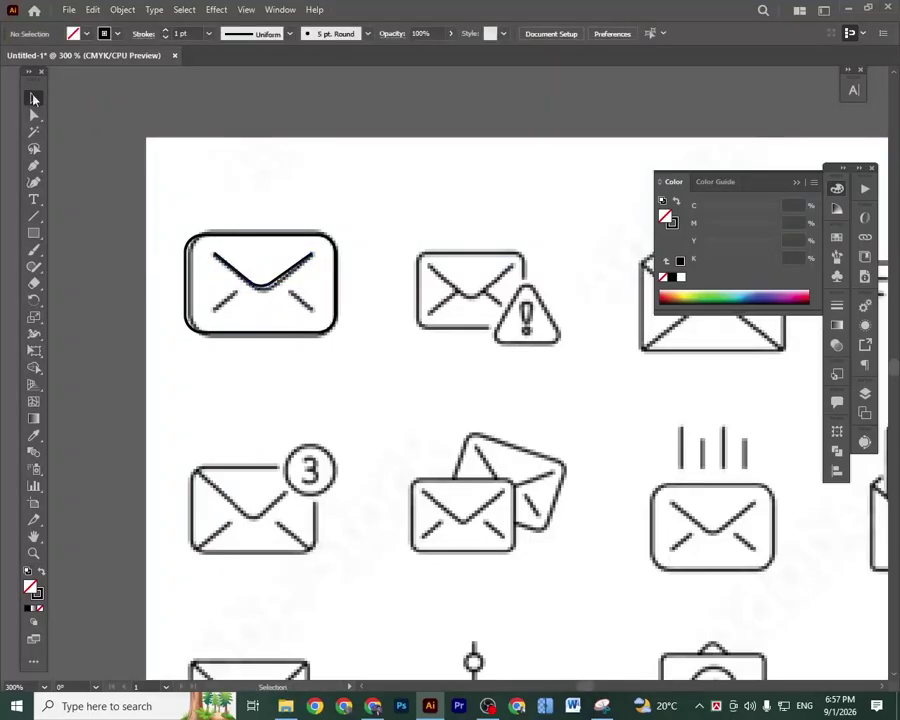
Draw a straight line segment over the envelope's lower-right diagonal fold.
left_click(33, 216)
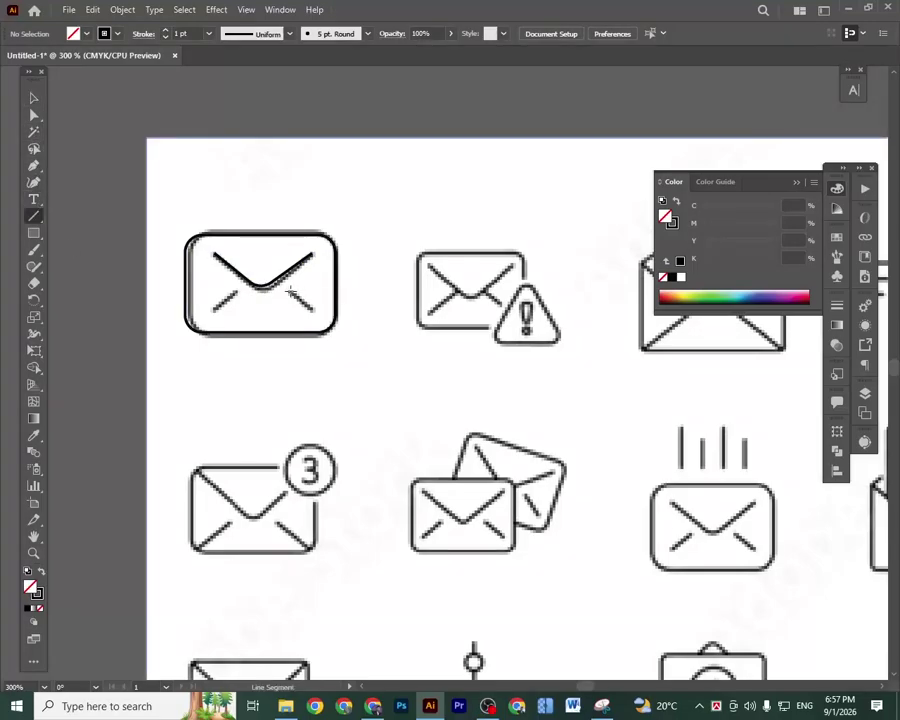
left_click_drag(290, 292, 311, 311)
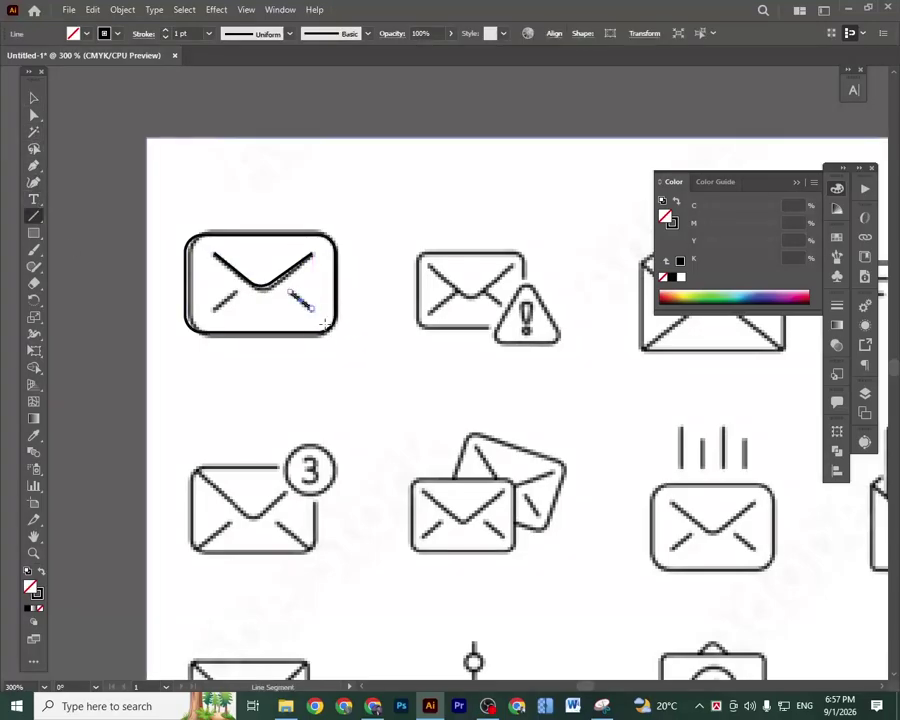
left_click(33, 100)
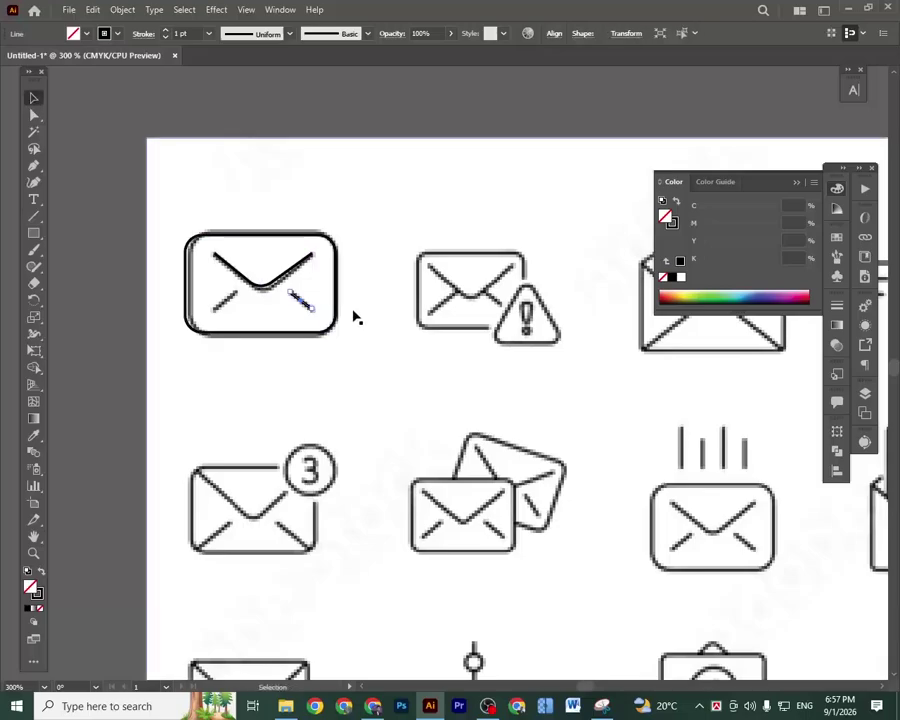
Reflect a copy of the fold line across the vertical axis and place it over the envelope's lower-left fold.
right_click(301, 305)
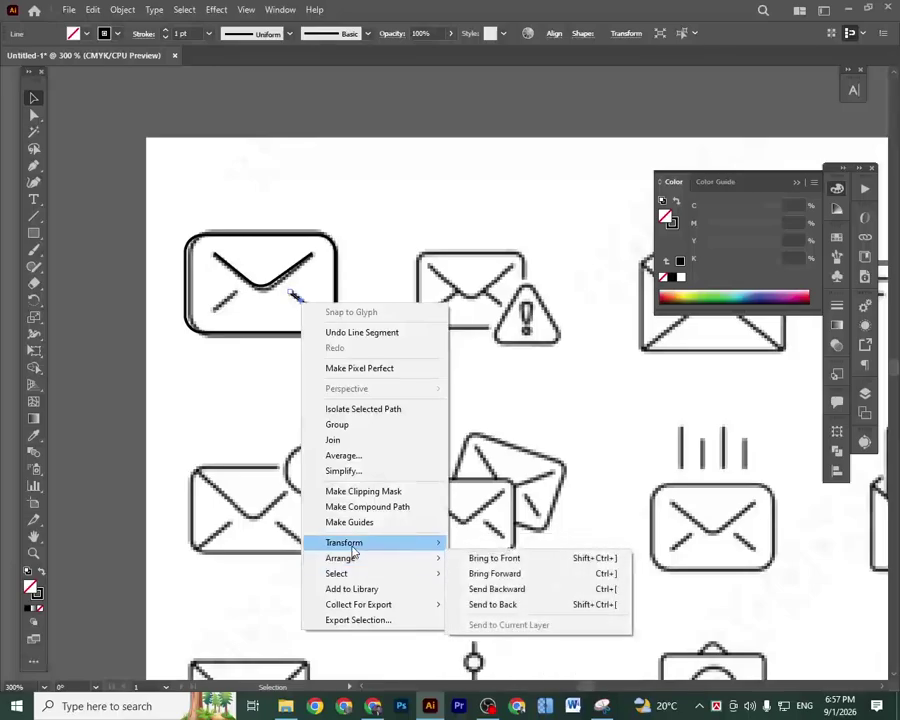
mouse_move(352, 550)
left_click(500, 595)
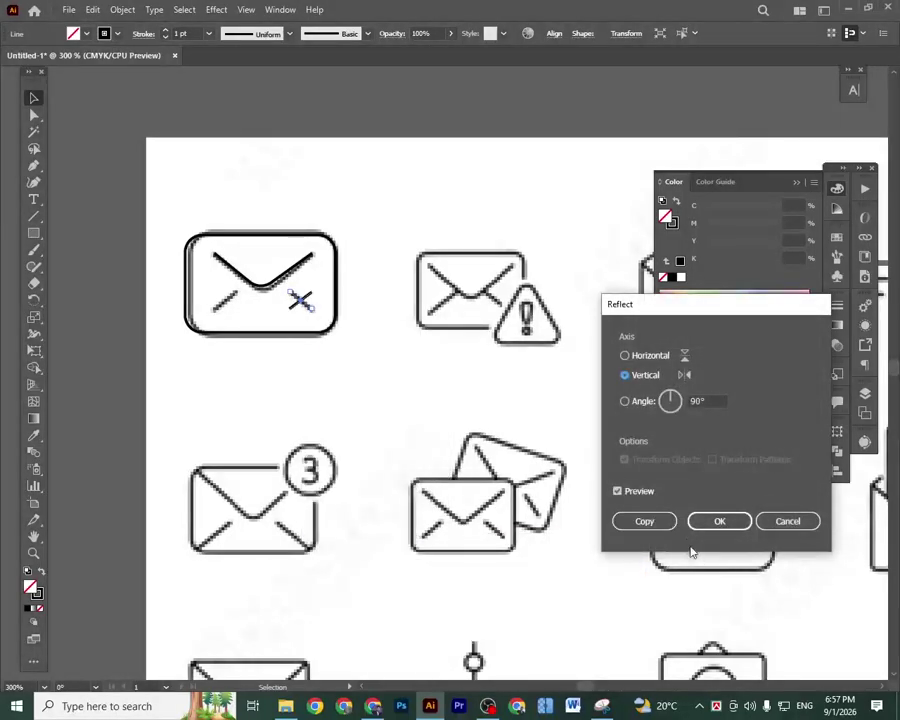
left_click(644, 521)
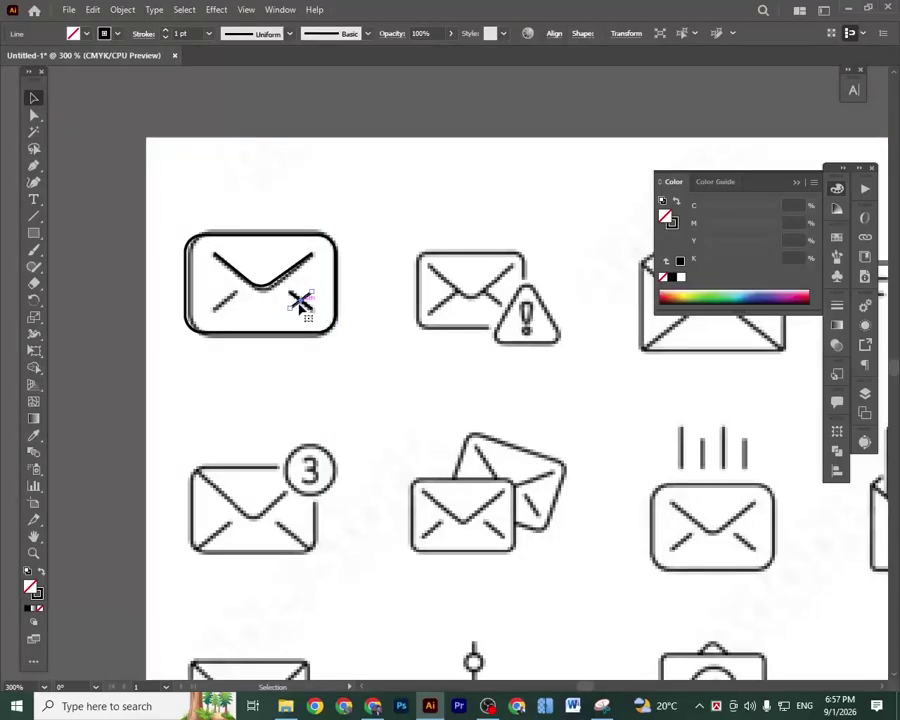
left_click_drag(300, 302, 227, 310)
left_click(379, 376)
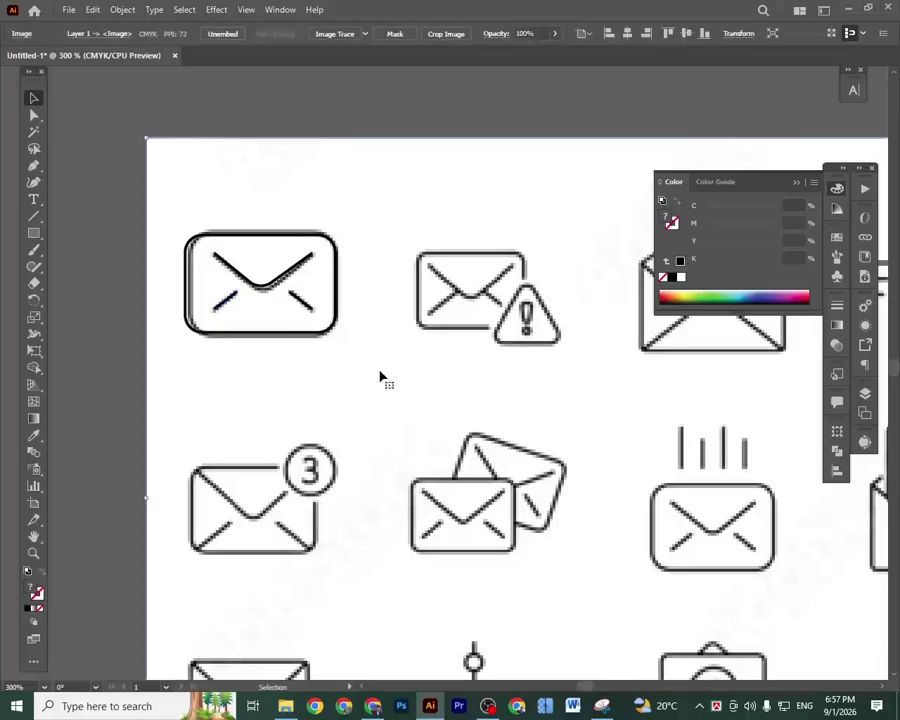
Move the reference icon sheet aside to uncover the redrawn envelope, and check its parts by selecting them.
left_click_drag(226, 390, 535, 402)
left_click_drag(146, 198, 357, 412)
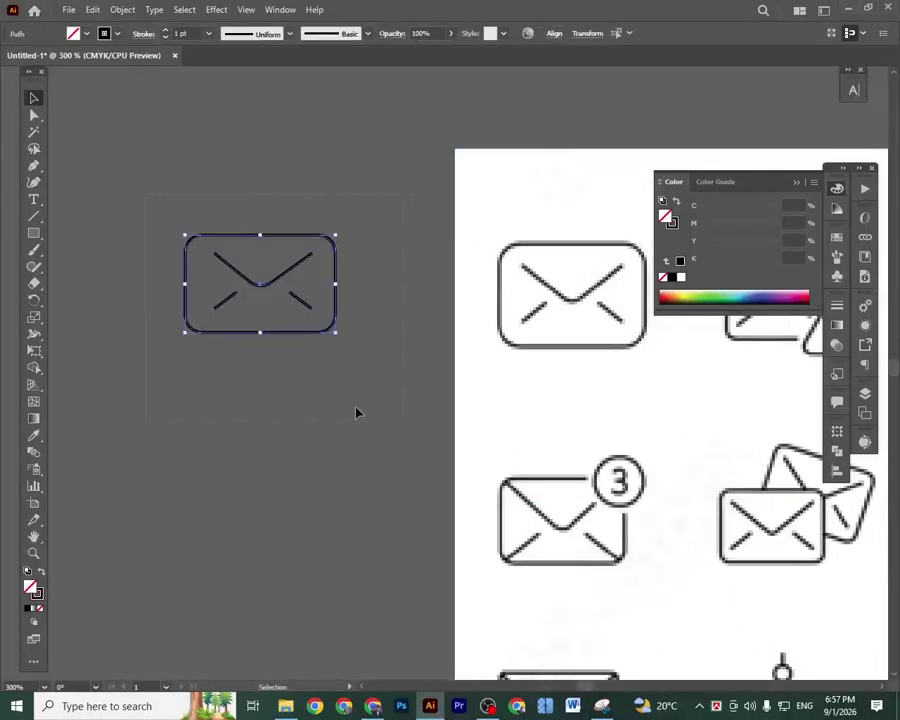
left_click(357, 428)
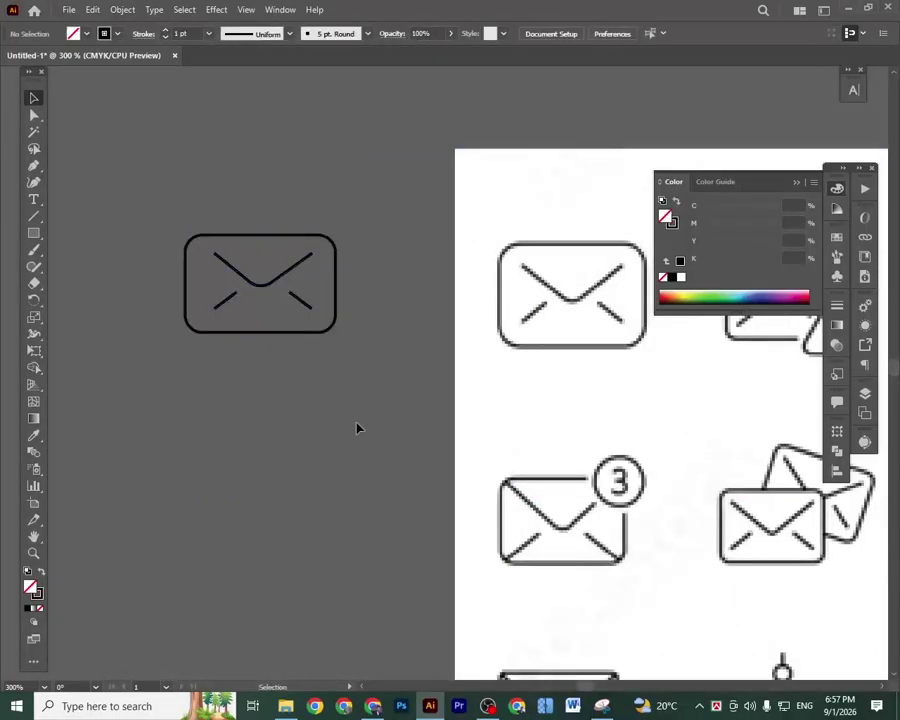
Give the flap path's stroke a round cap, and deselect it.
left_click(306, 262)
left_click(144, 35)
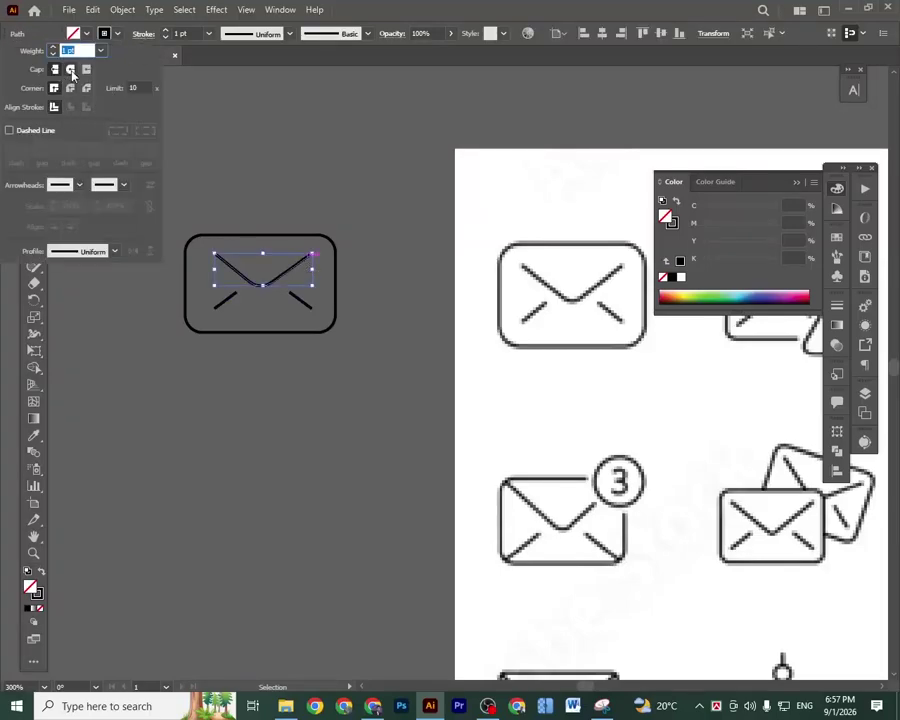
left_click(71, 70)
left_click(321, 175)
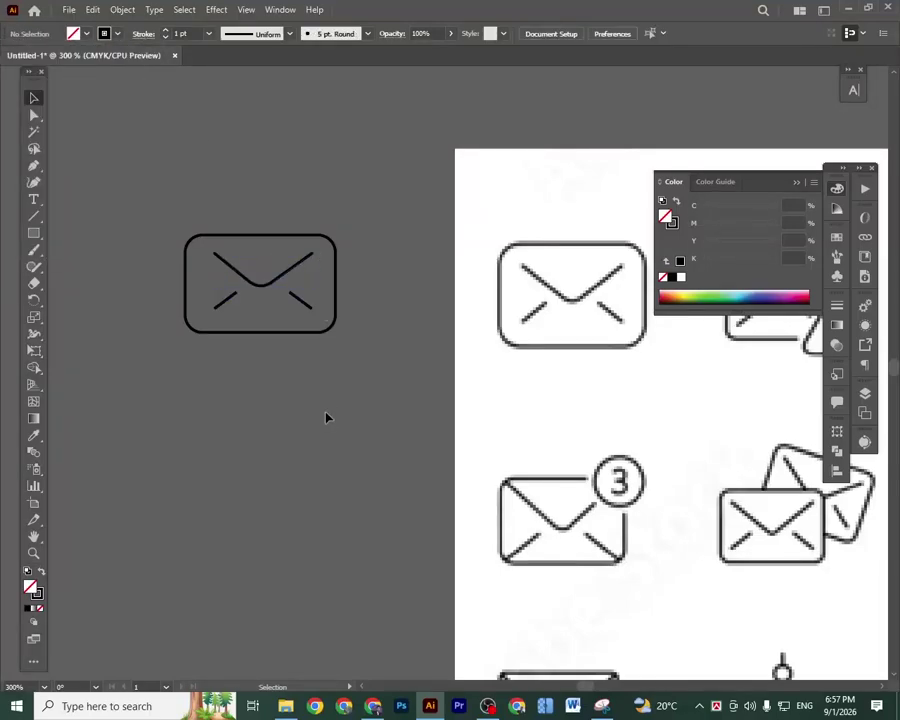
Give the two lower fold lines round caps and round corner joins.
left_click(305, 303)
left_click(228, 304, "shift")
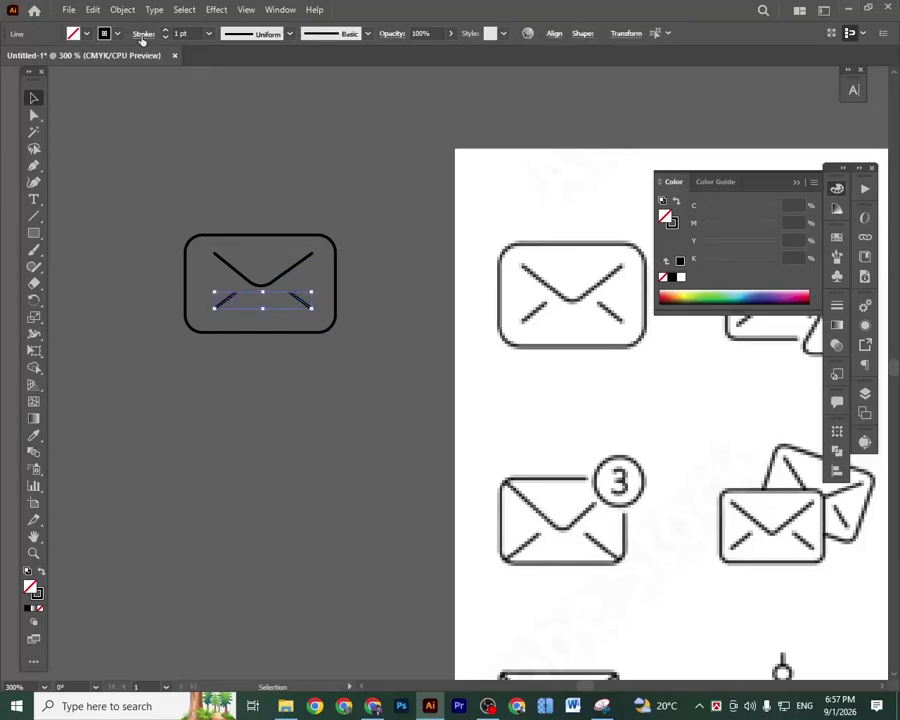
left_click(142, 34)
left_click(70, 70)
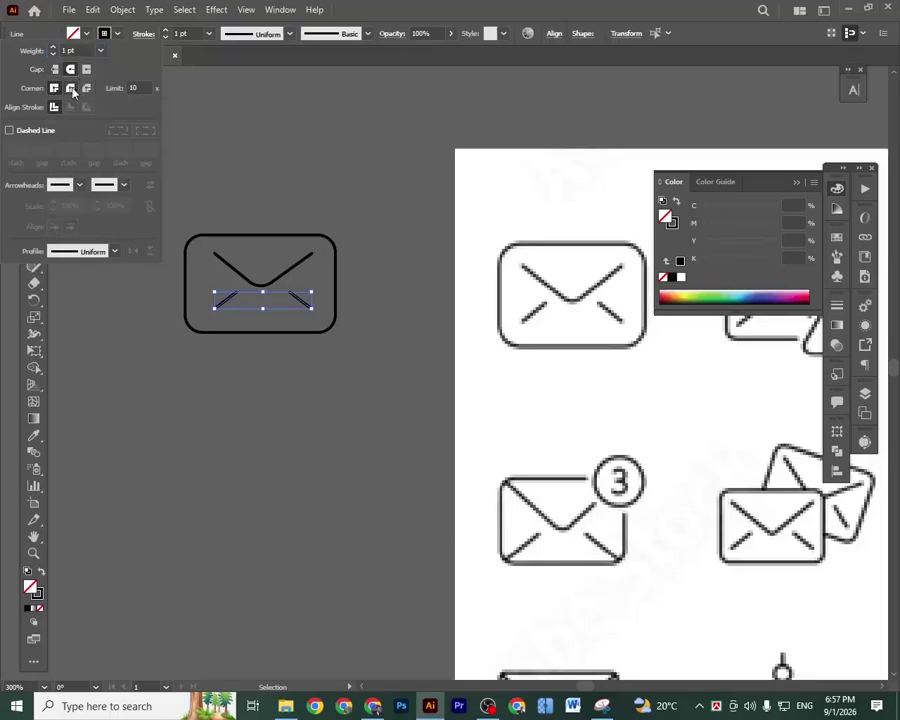
left_click(74, 89)
left_click(173, 470)
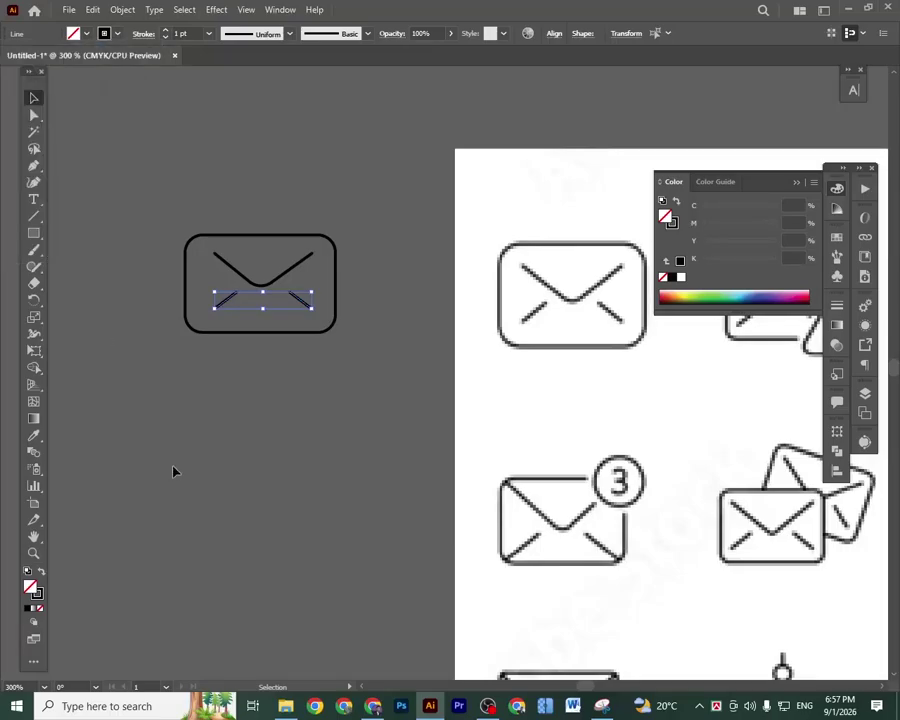
Select all parts of the redrawn envelope, group them, and deselect the group.
left_click(156, 258)
left_click(335, 328)
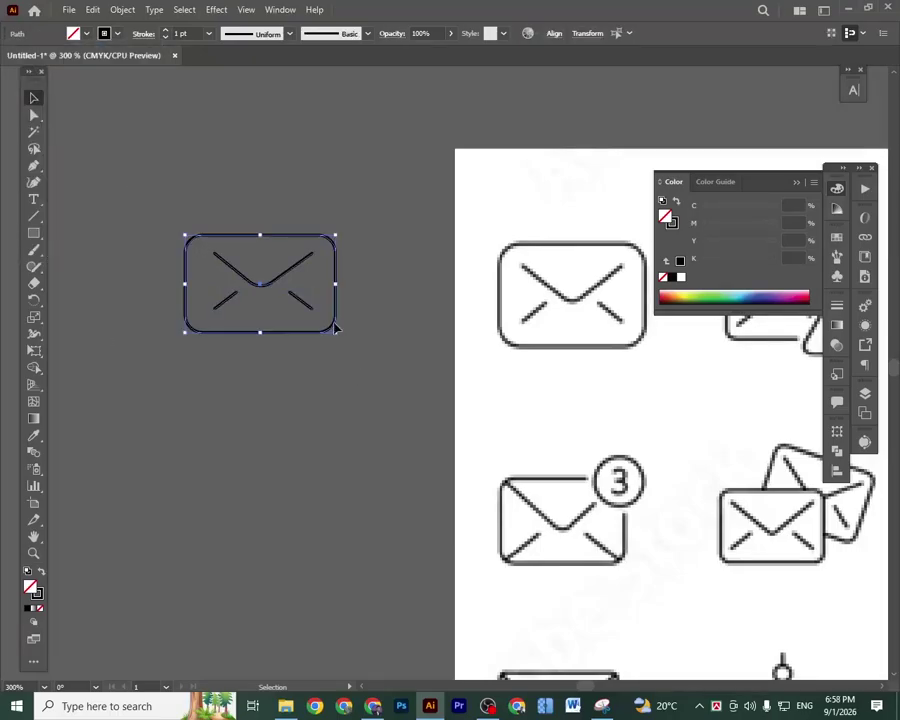
right_click(285, 284)
left_click(334, 365)
left_click(317, 419)
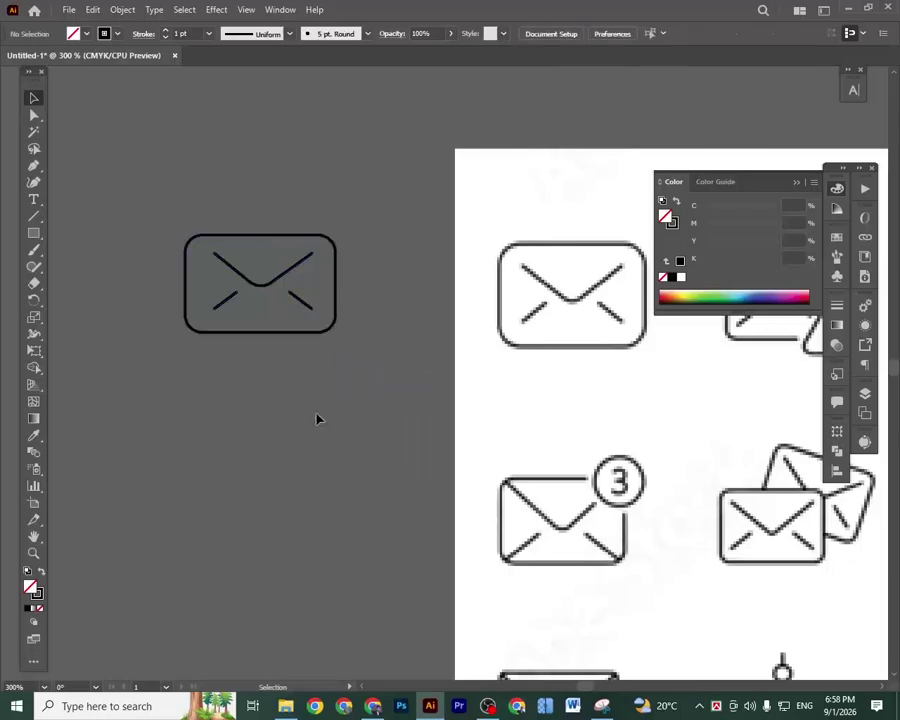
left_click_drag(498, 410, 327, 437)
mouse_move(490, 440)
left_mouse_down()
mouse_move(340, 431)
mouse_move(488, 428)
left_mouse_up()
left_click_drag(552, 430, 507, 440)
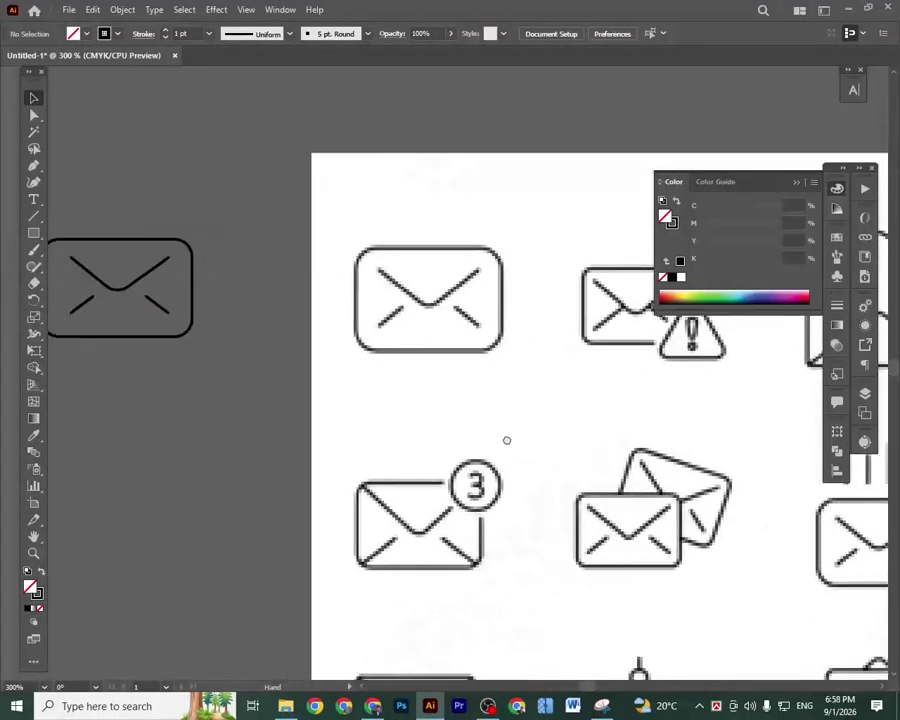
left_click_drag(388, 416, 410, 428)
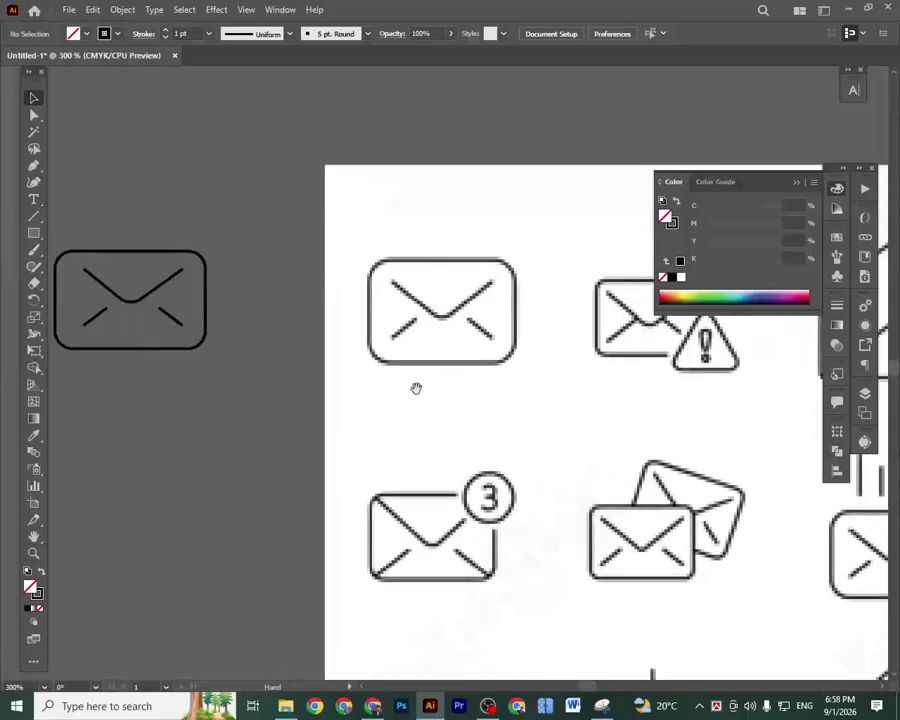
left_click_drag(557, 390, 397, 373)
left_click_drag(525, 398, 416, 398)
left_click_drag(315, 378, 397, 400)
Isolate the envelope group and try to move its two lower fold lines up to meet the flap.
double_click(196, 312)
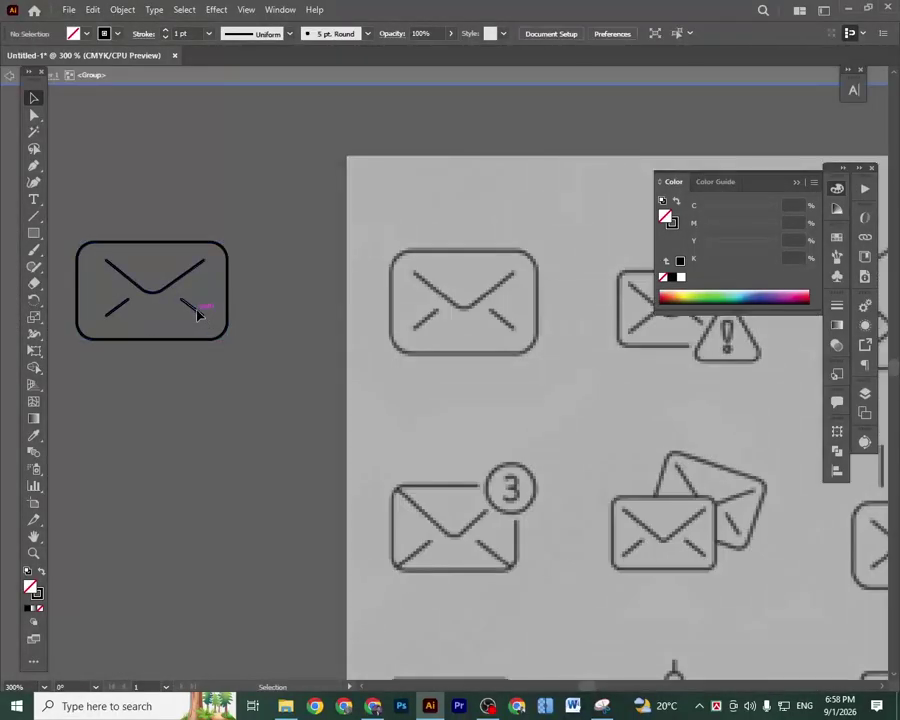
left_click(196, 311)
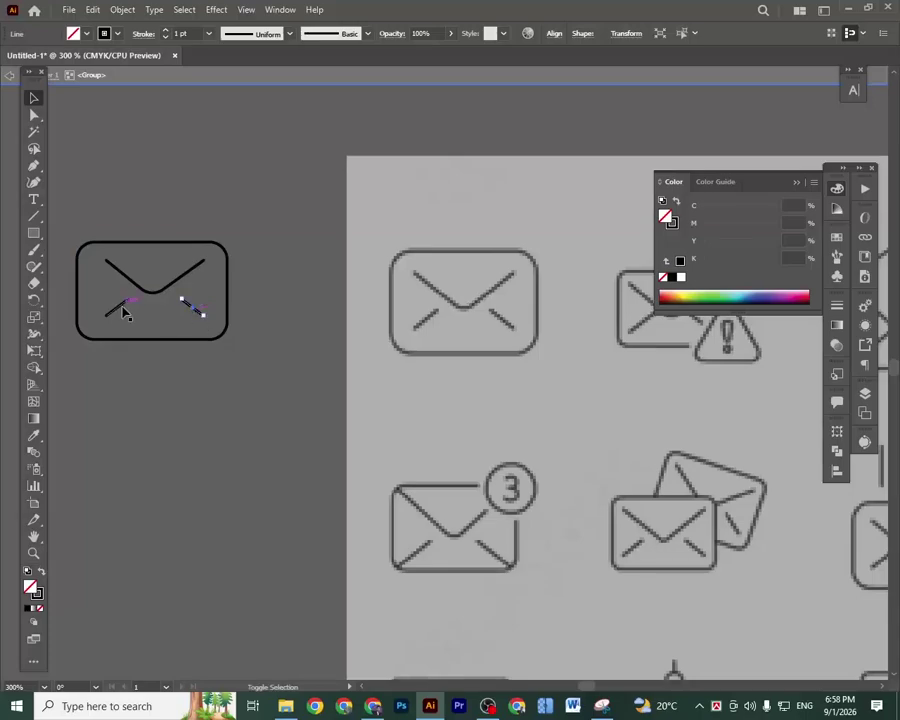
left_click(124, 307, "shift")
key("Up")
key("Up")
key("Up")
key("Up")
key("Up")
key("Up")
key("Up")
key("Up")
key("Up")
key("Up")
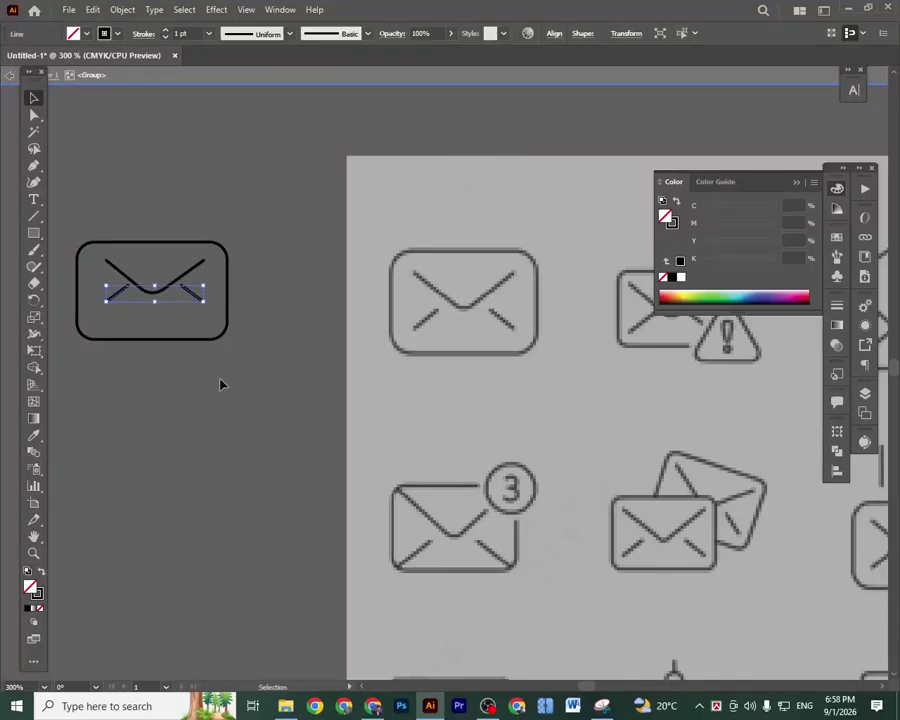
left_click(242, 405)
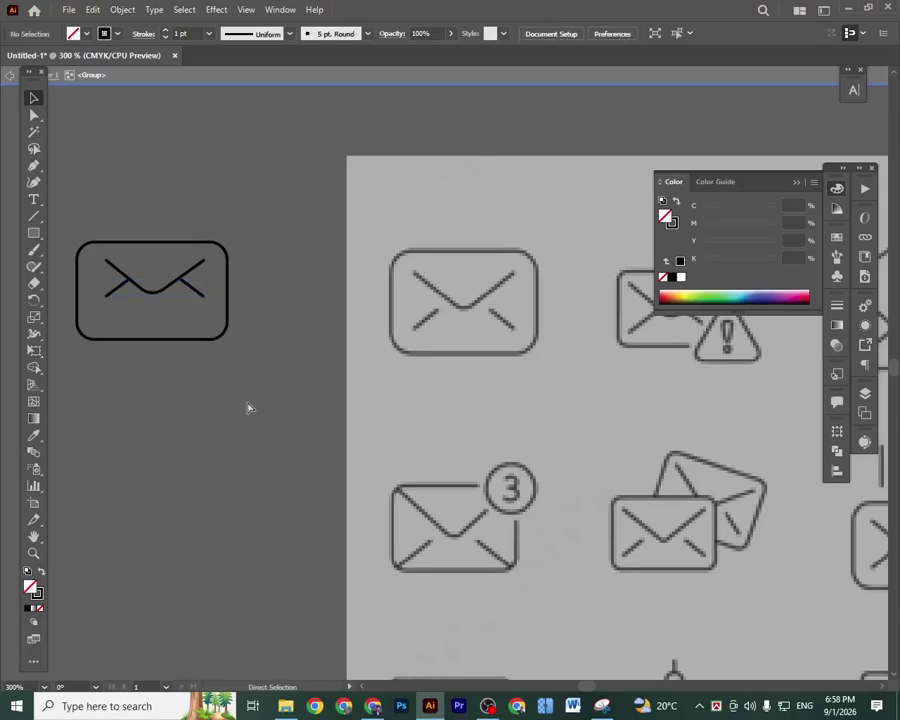
Undo the upward move of the two fold lines and leave the envelope group's isolation.
key("ctrl+a")
key("Escape")
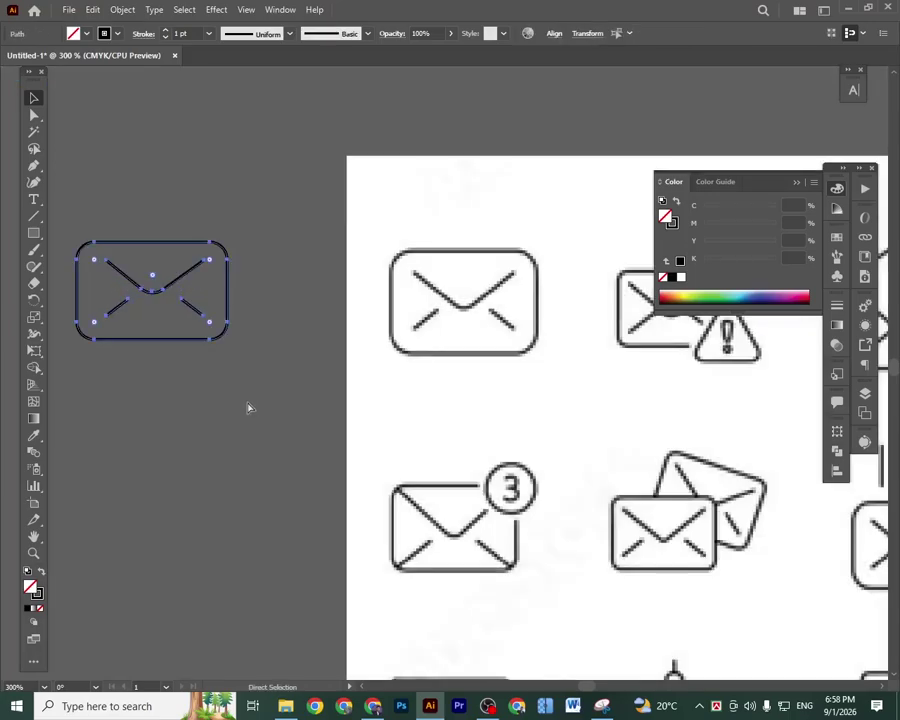
left_click(249, 407)
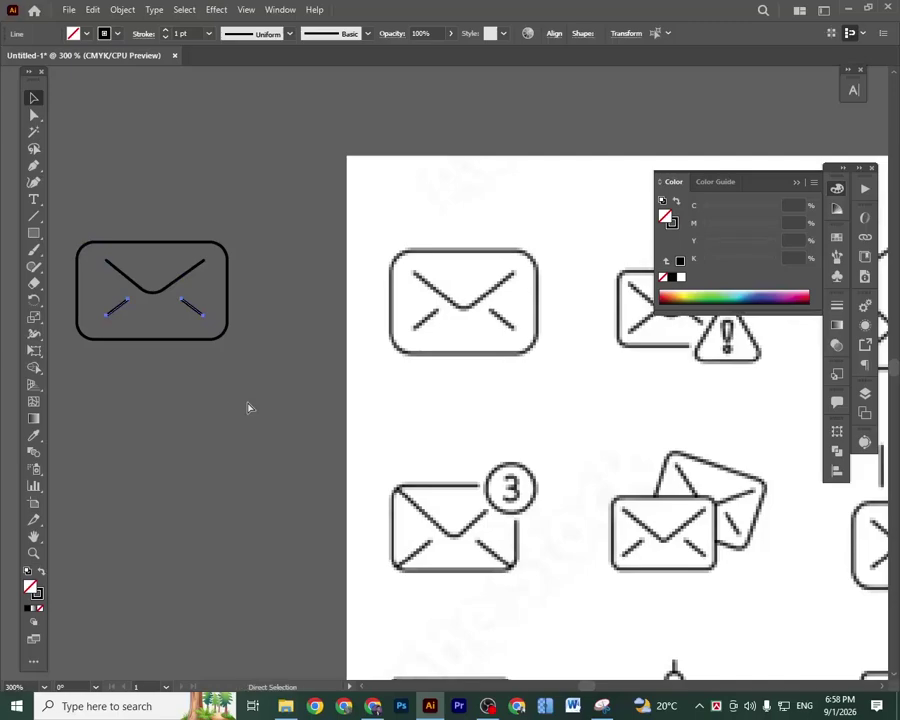
key("space")
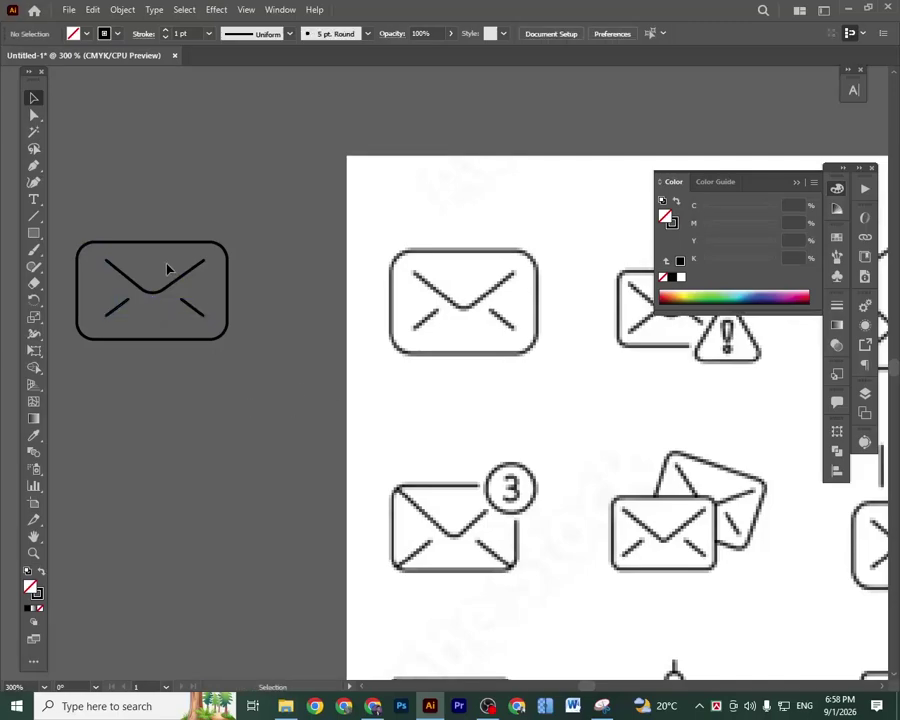
left_click(178, 286)
left_click(223, 397)
key("ctrl+z")
left_click(239, 421)
left_click(193, 342)
left_click(224, 414)
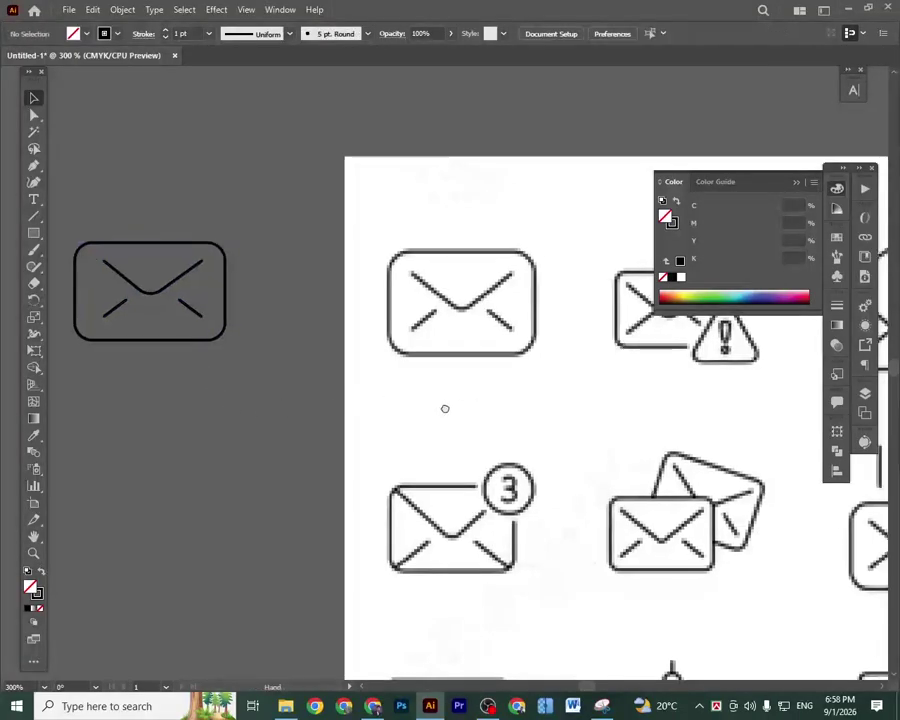
Duplicate the redrawn envelope group directly below the original.
key("space")
left_click_drag(601, 428, 425, 433)
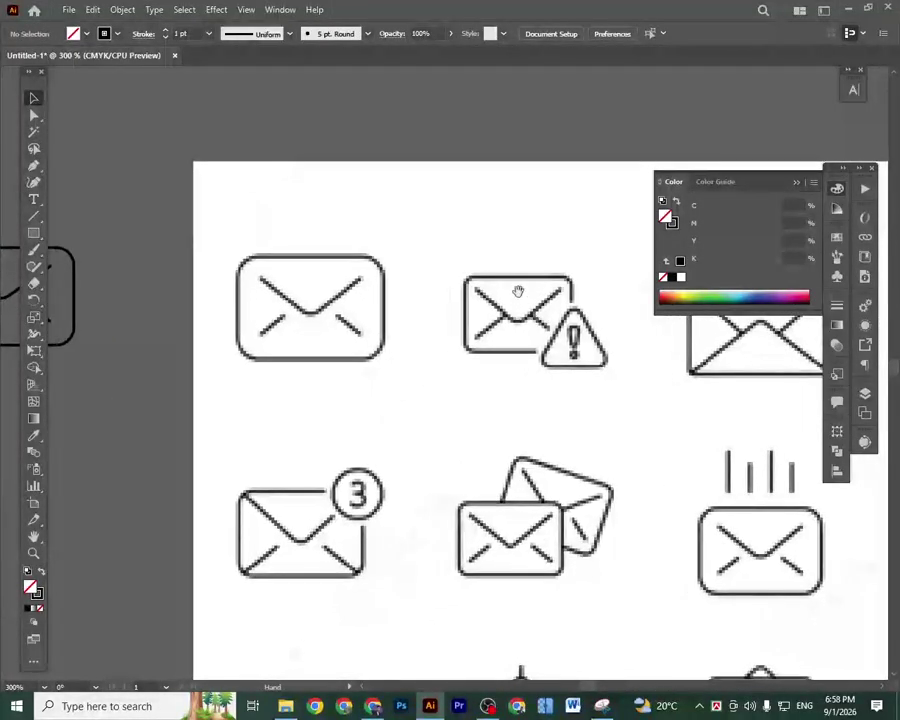
left_click_drag(341, 428, 214, 426)
left_click(212, 296)
left_click(307, 505)
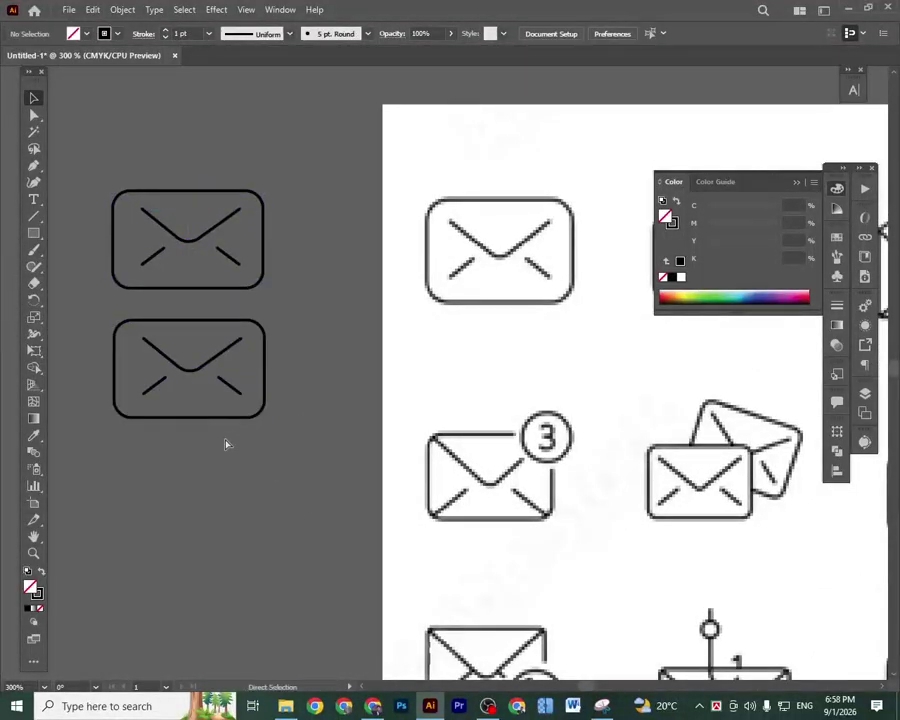
Extend the outer ends of the copied envelope's two lower fold lines toward its bottom corners.
key("ctrl+plus")
key("ctrl+plus")
left_click_drag(307, 426, 436, 383)
left_click(33, 114)
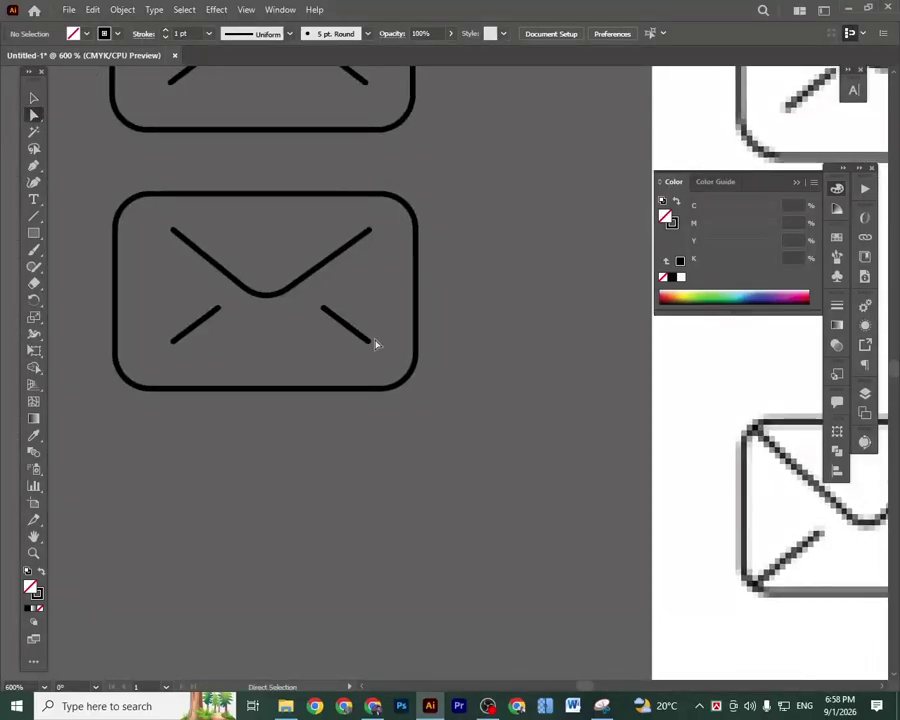
left_click_drag(374, 344, 379, 350)
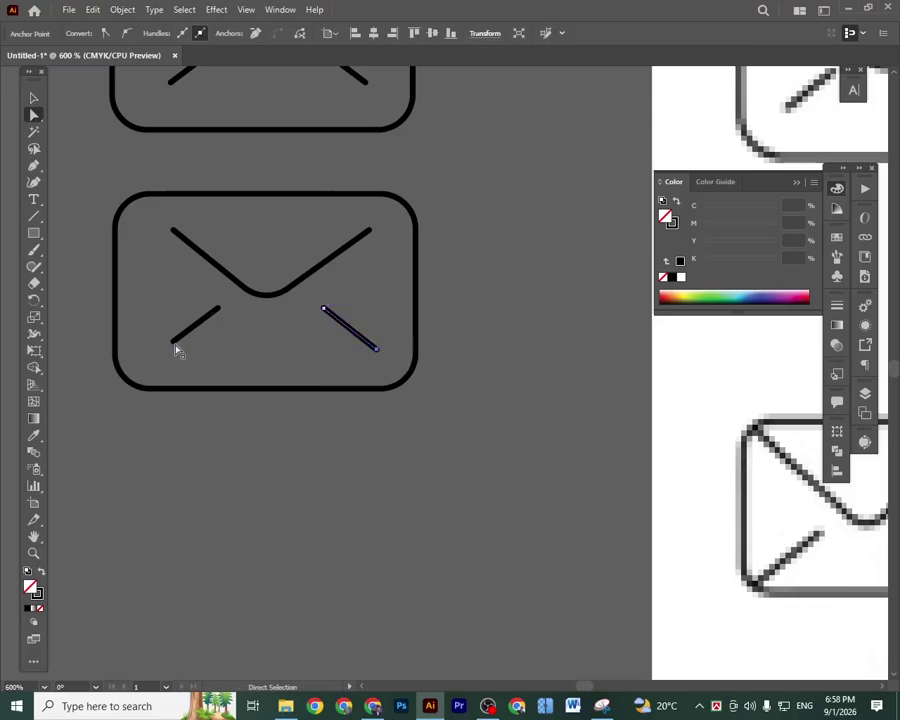
left_click_drag(175, 348, 151, 363)
Extend the inner ends of the copied envelope's two lower fold lines up to meet the flap line.
left_click_drag(218, 309, 240, 287)
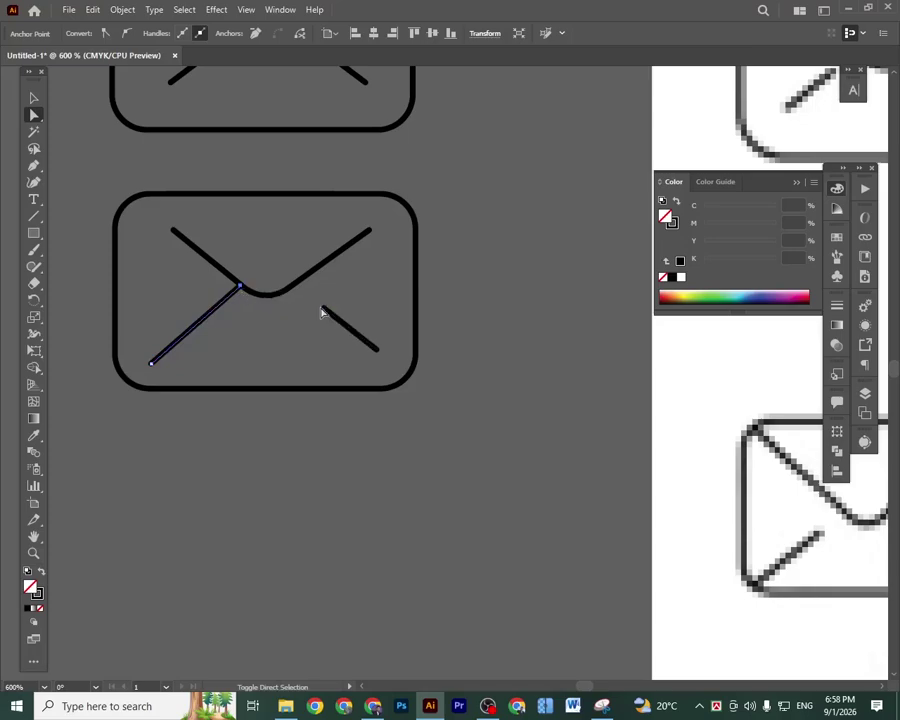
left_click(326, 312, "shift")
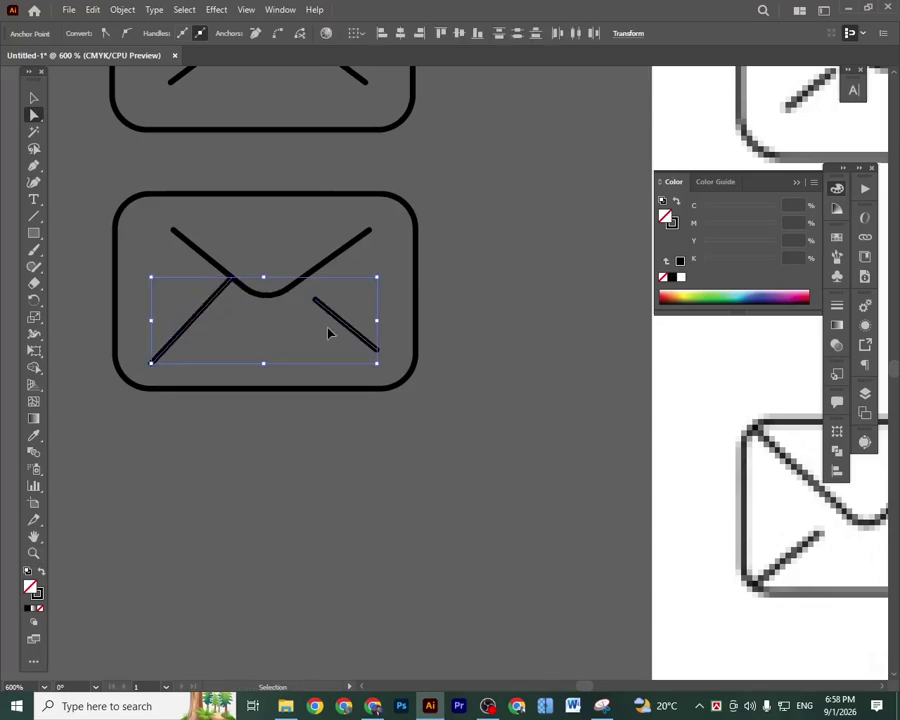
left_click(423, 436)
left_click_drag(323, 308, 293, 288)
left_click(450, 475)
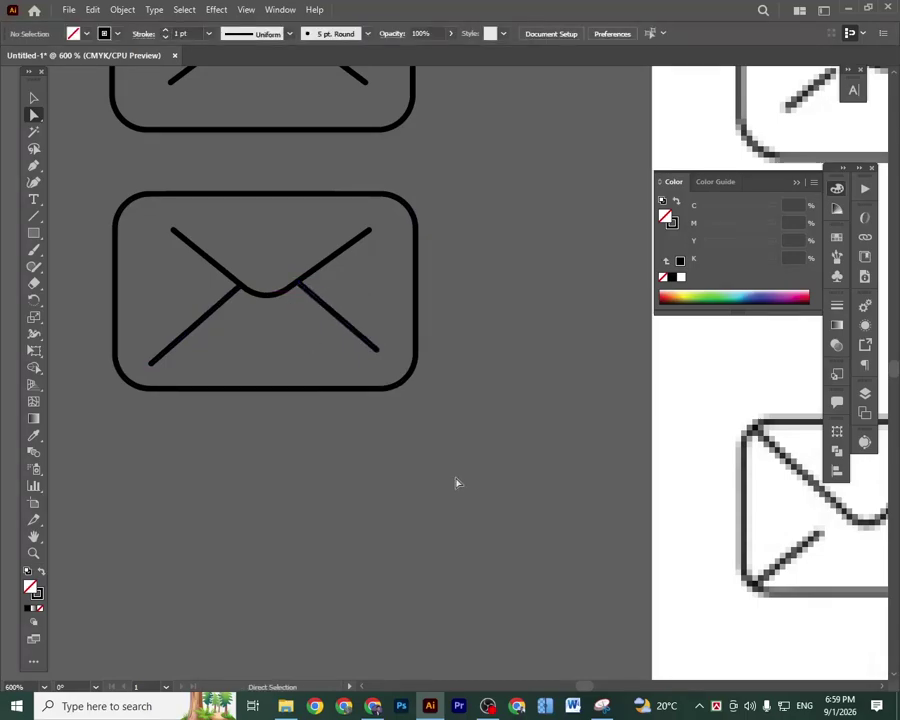
key("space")
left_click_drag(798, 441, 558, 428)
left_click_drag(822, 334, 370, 516)
left_click_drag(485, 407, 432, 395)
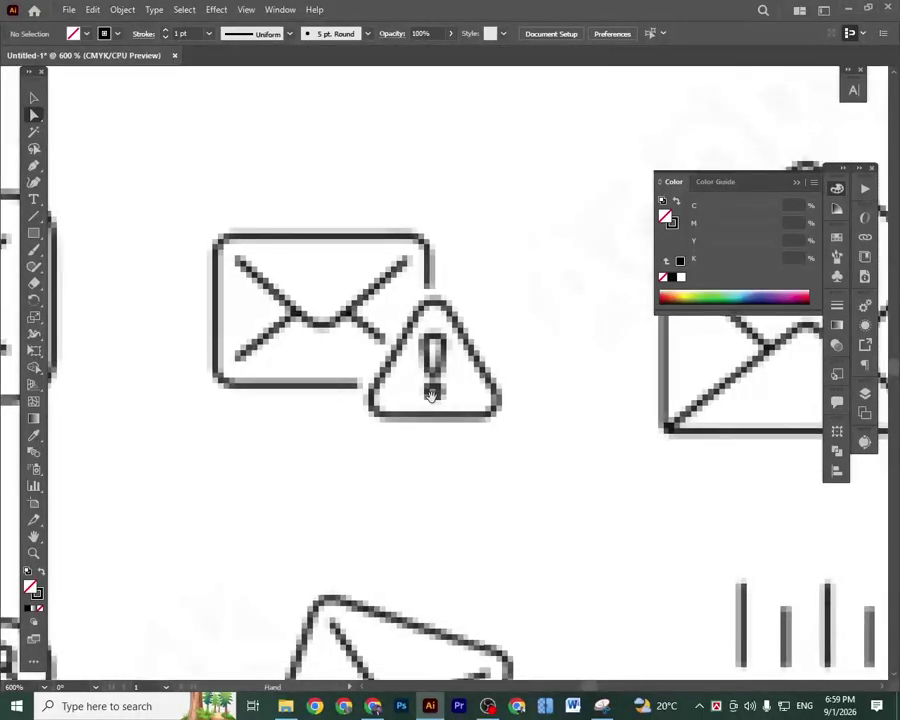
left_click(34, 234)
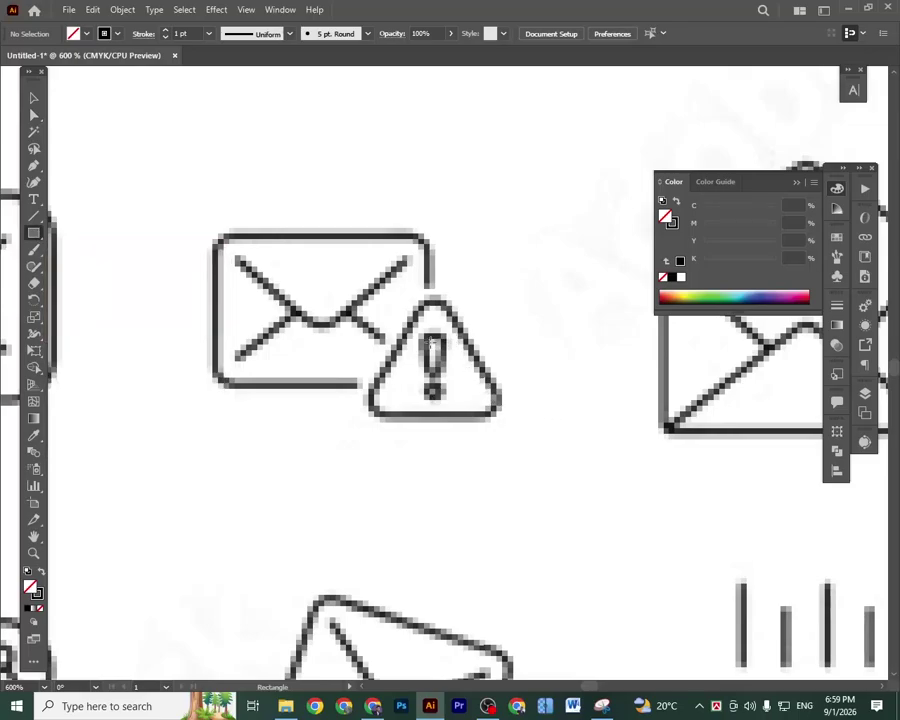
left_click_drag(416, 336, 488, 416)
key("ctrl+z")
scroll(444, 418, "up", 1)
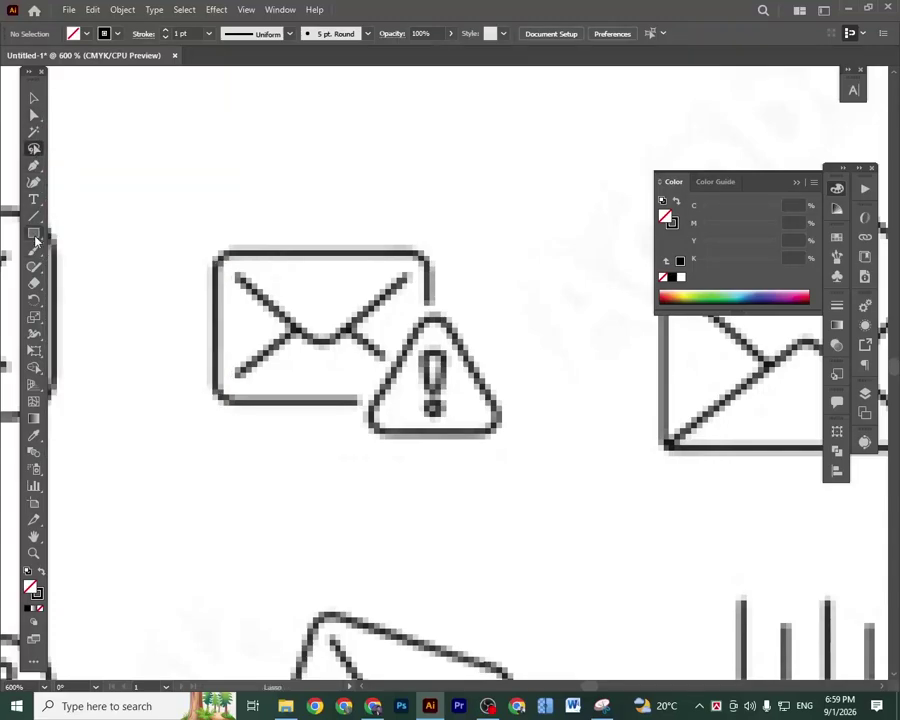
Draw an upright triangle with the Star tool over the reference warning envelope.
left_click(33, 268)
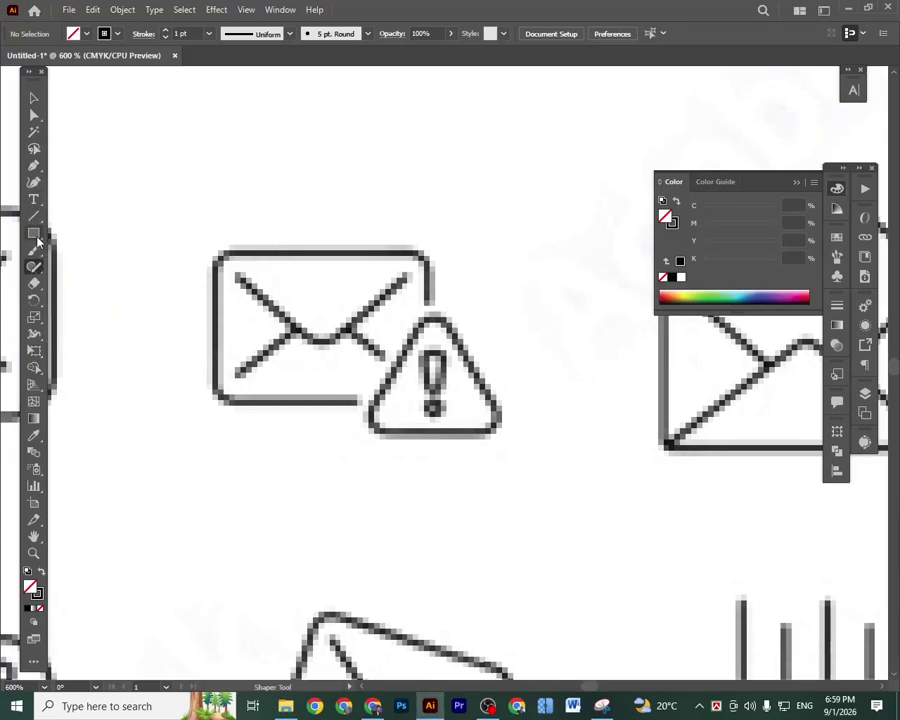
left_click(33, 232)
left_click(92, 300)
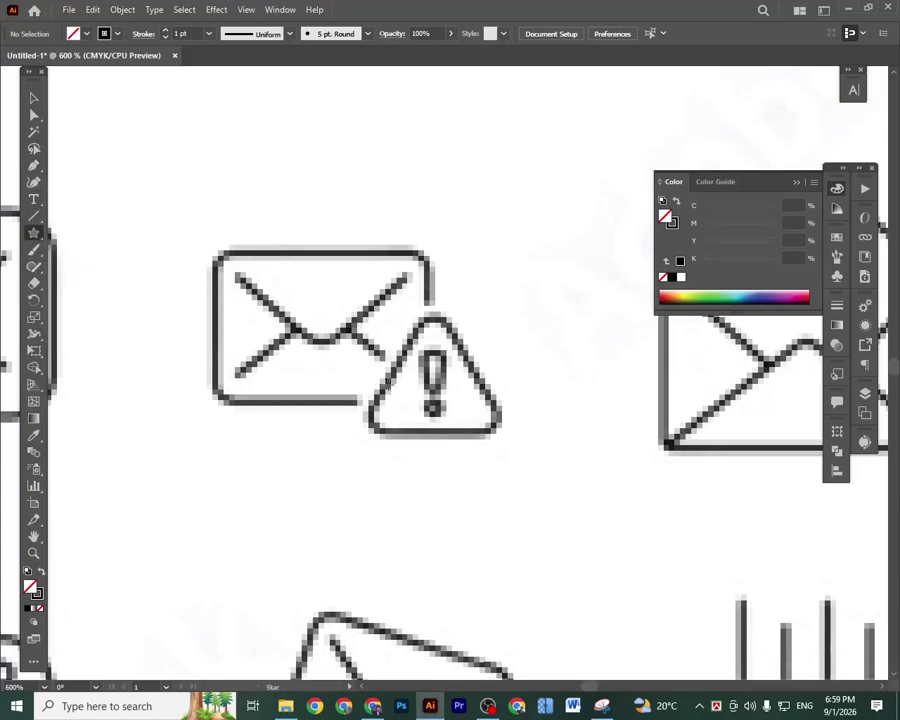
left_click_drag(362, 348, 281, 432)
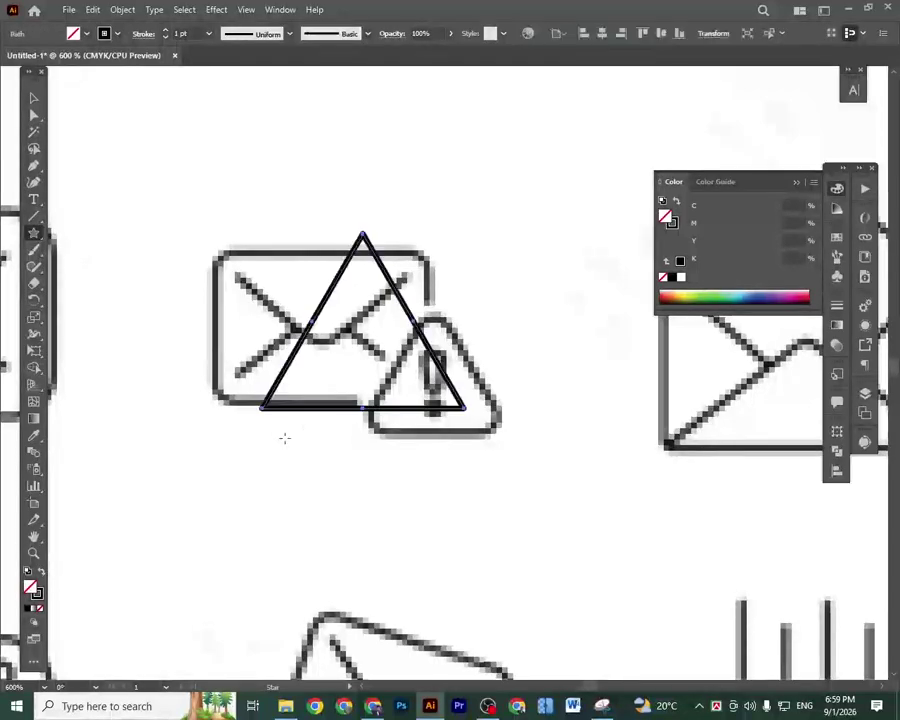
key("ctrl+z")
left_click_drag(219, 350, 281, 405)
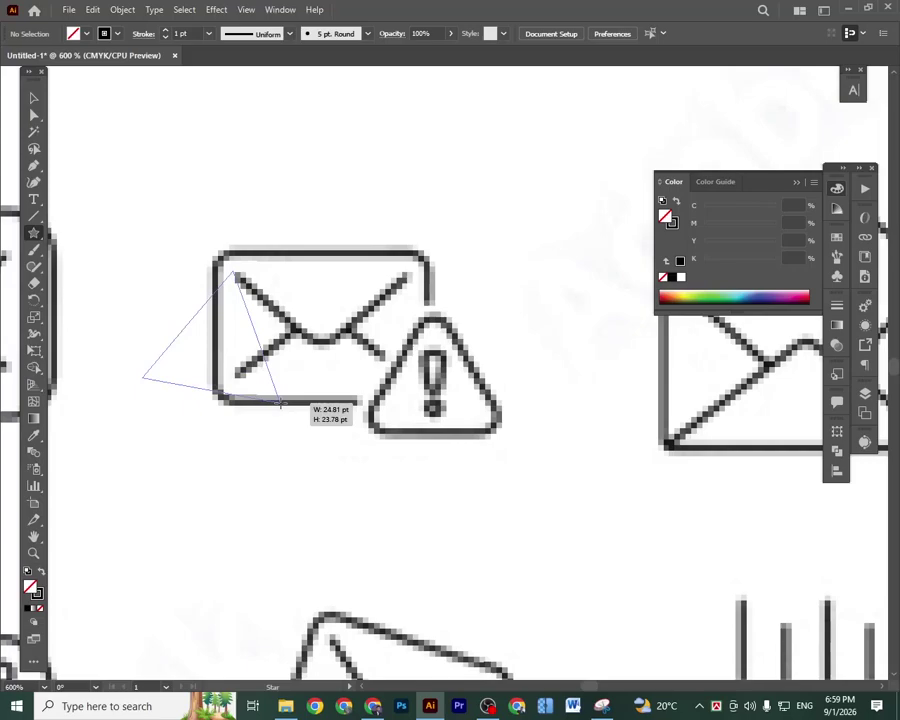
left_click_drag(280, 404, 287, 413)
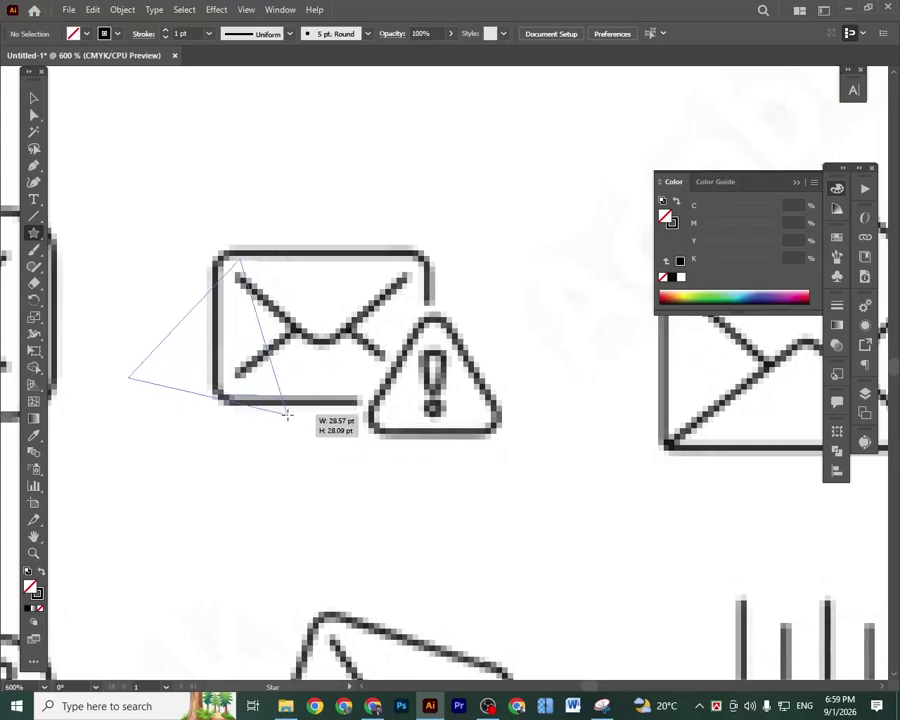
key("Up")
key("Up")
key("Up")
key("Up")
key("Up")
key("Up")
key("Up")
key("Up")
key("Up")
left_click_drag(287, 413, 304, 408)
key("Down")
key("Down")
key("Down")
key("Down")
key("Down")
key("Down")
key("Down")
key("Down")
key("Down")
Move the triangle onto the reference warning sign and scale it down slightly to match the sign's base.
left_click(34, 98)
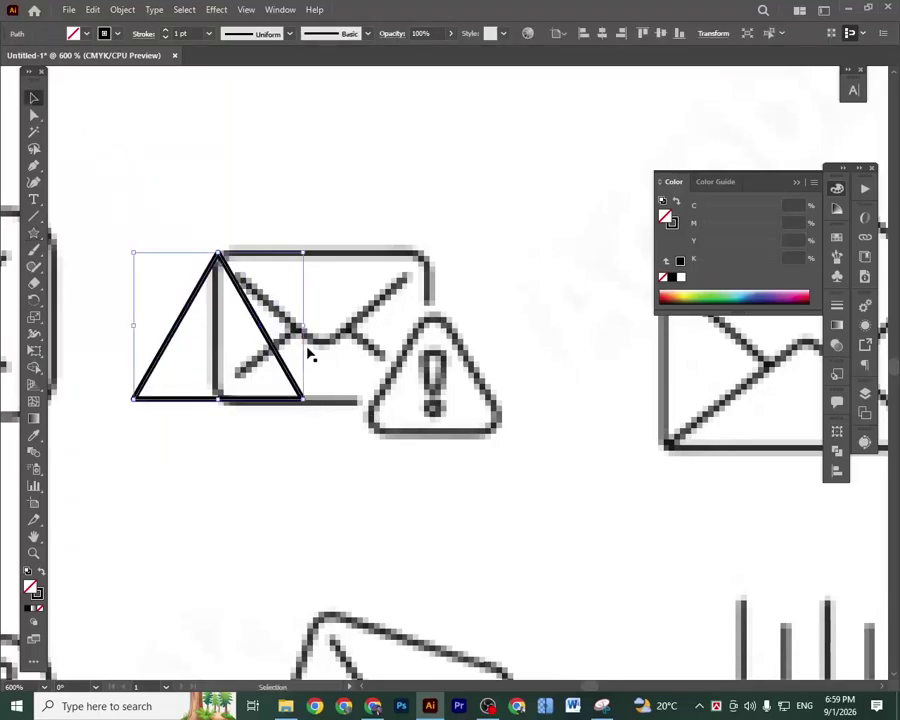
left_click_drag(265, 338, 475, 377)
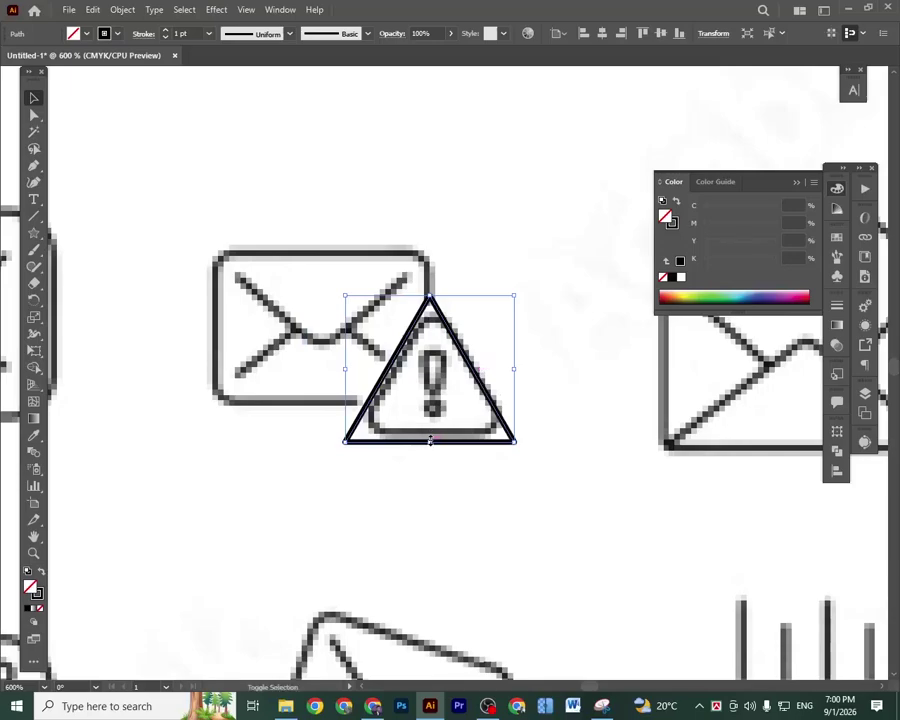
left_click_drag(430, 440, 430, 433)
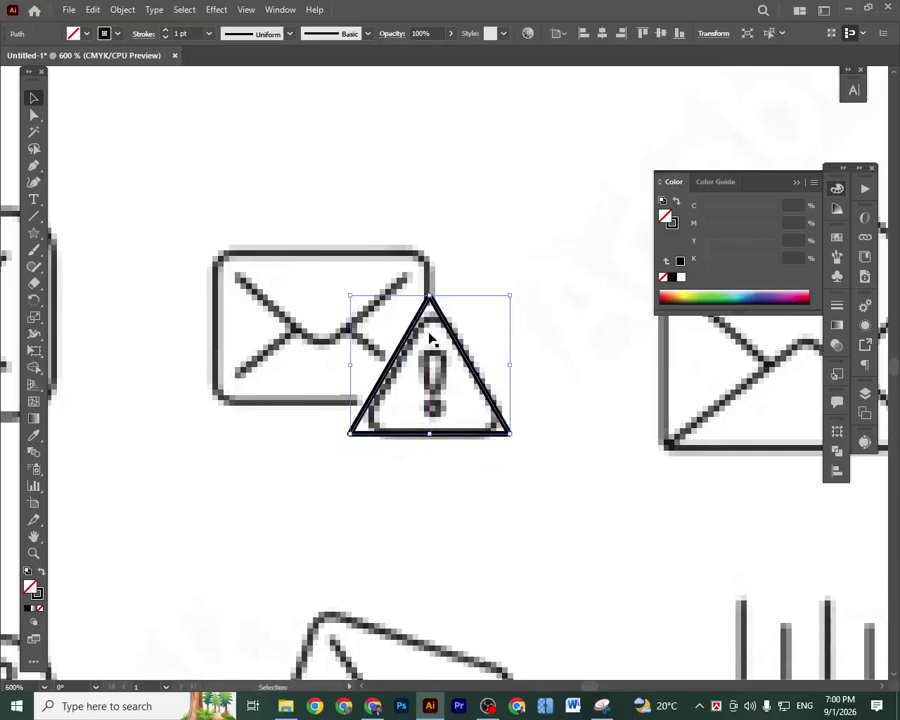
Round all three corners of the warning triangle to match the reference.
key("a")
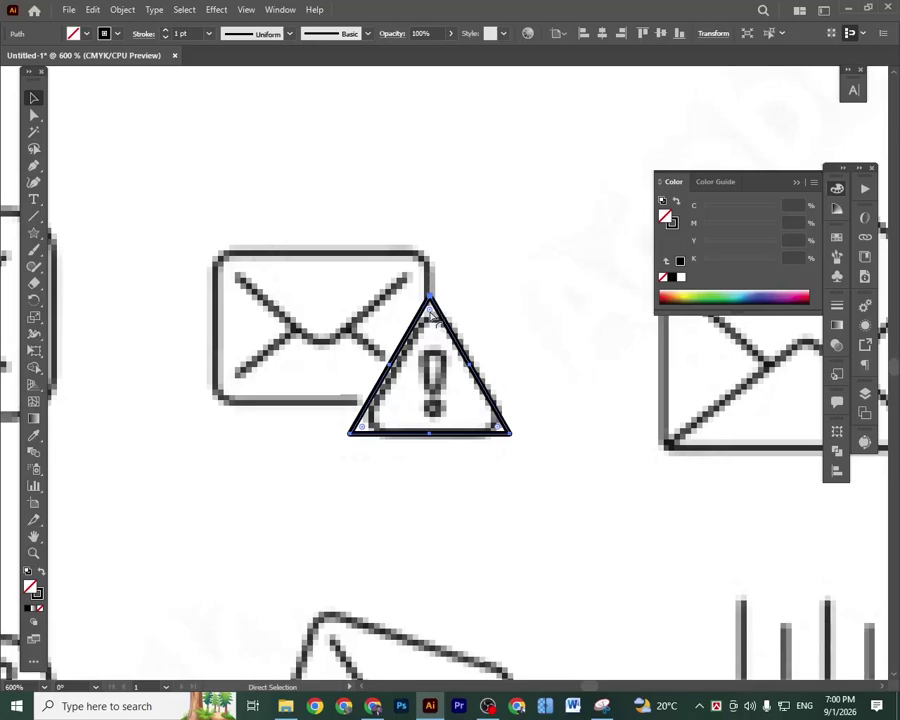
left_click_drag(432, 313, 442, 322)
key("v")
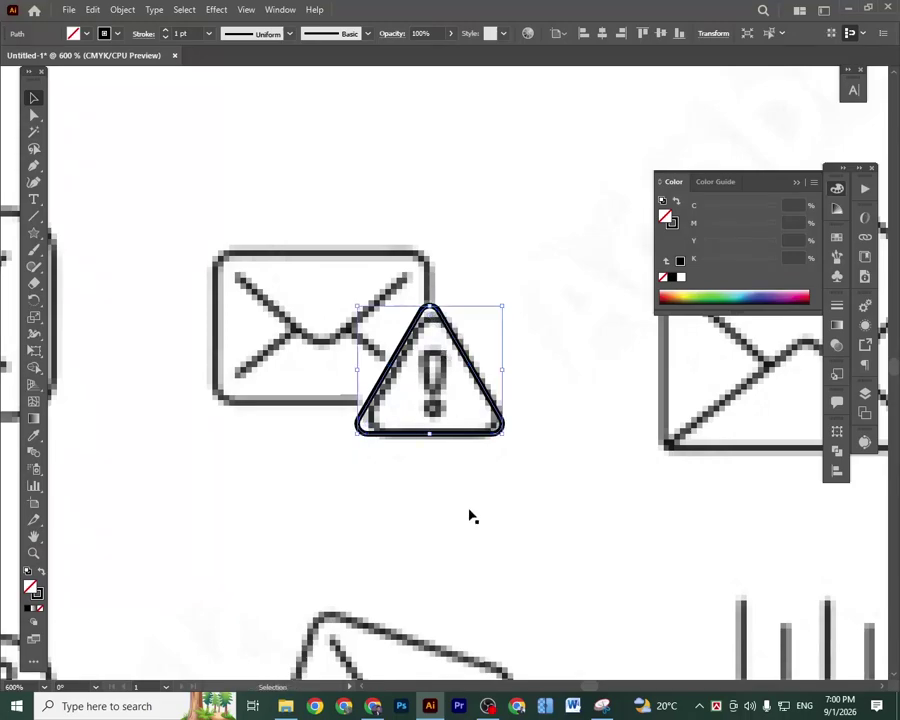
left_click(470, 517)
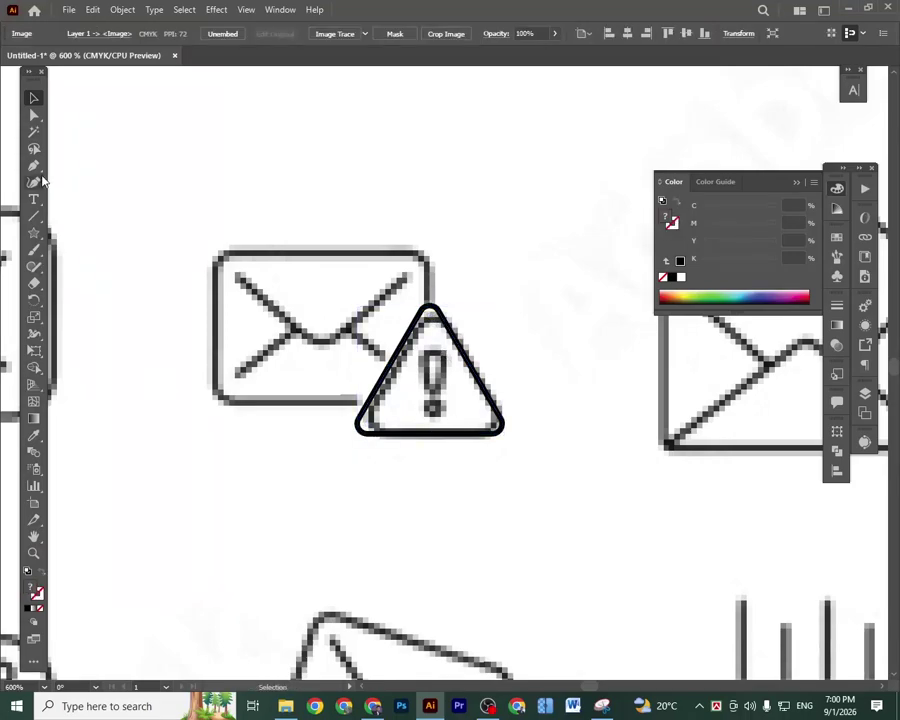
left_click(490, 706)
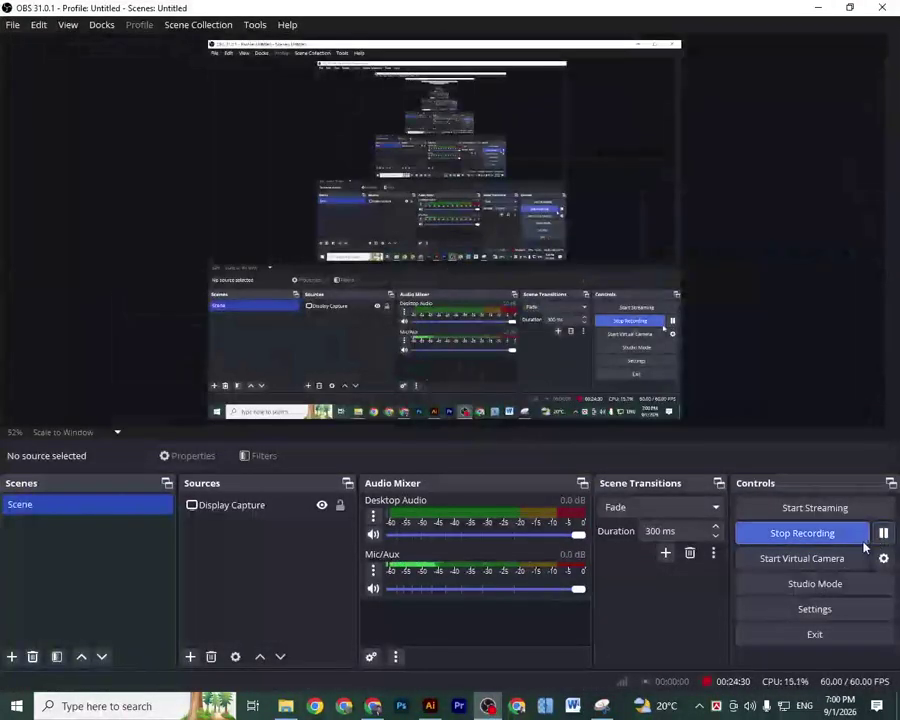
left_click(818, 7)
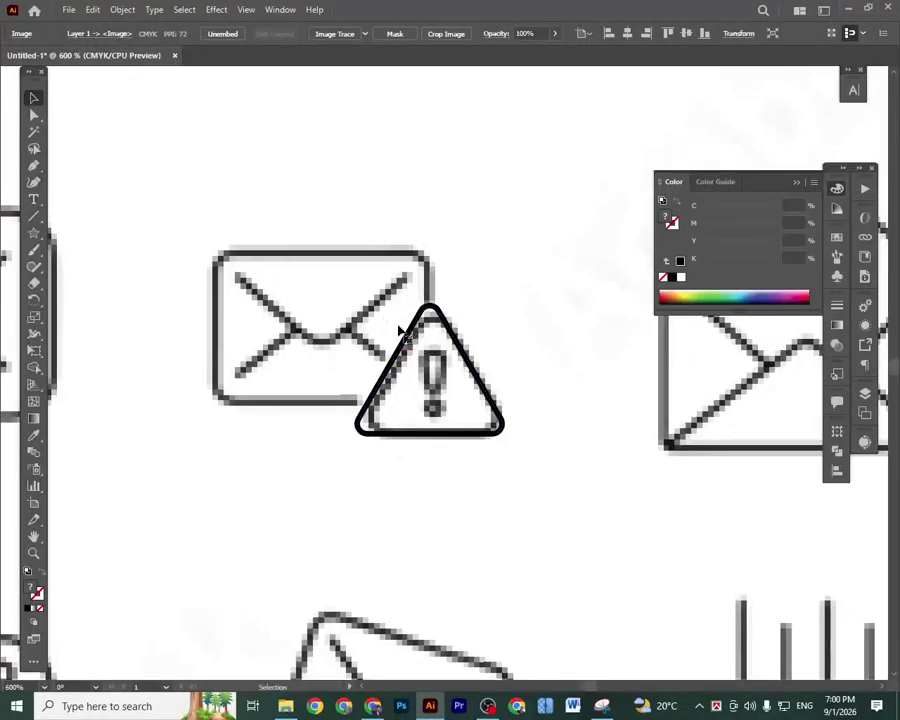
scroll(398, 330, "down", 3)
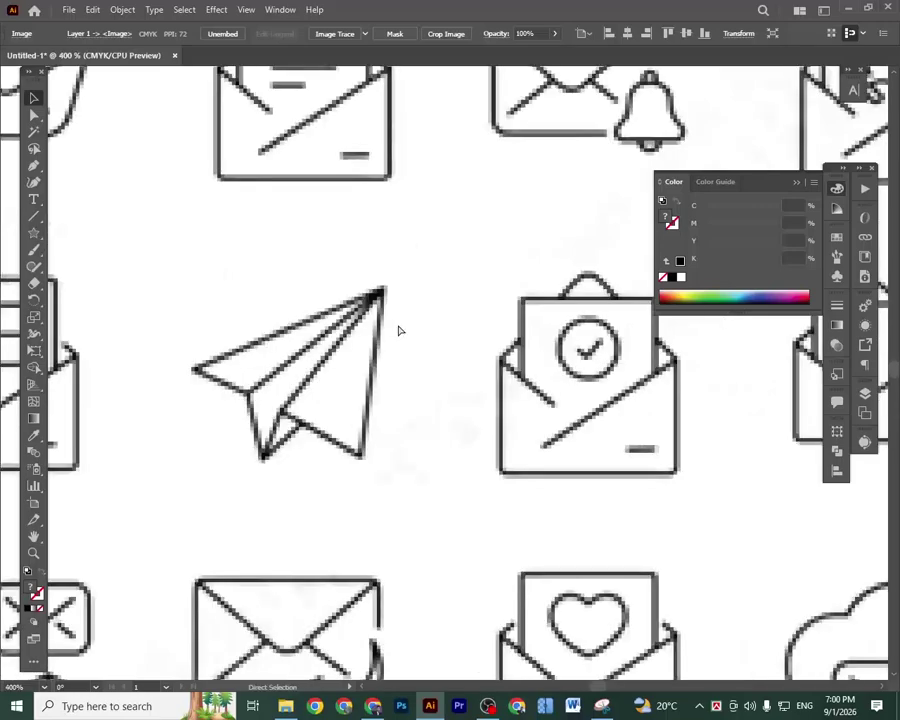
scroll(397, 324, "left", 10)
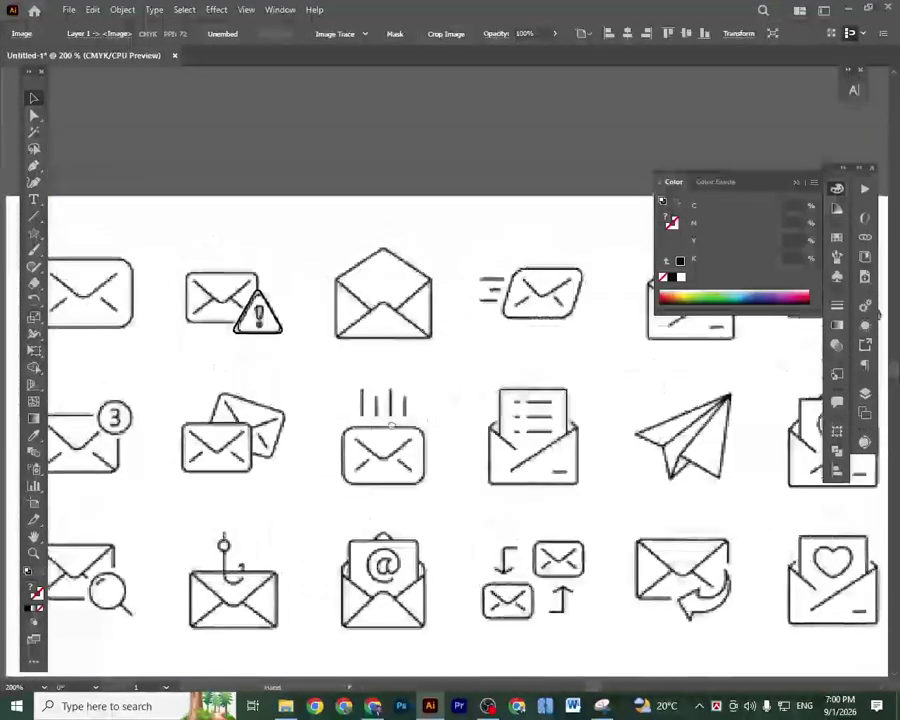
scroll(279, 448, "left", 3)
scroll(275, 449, "right", 3)
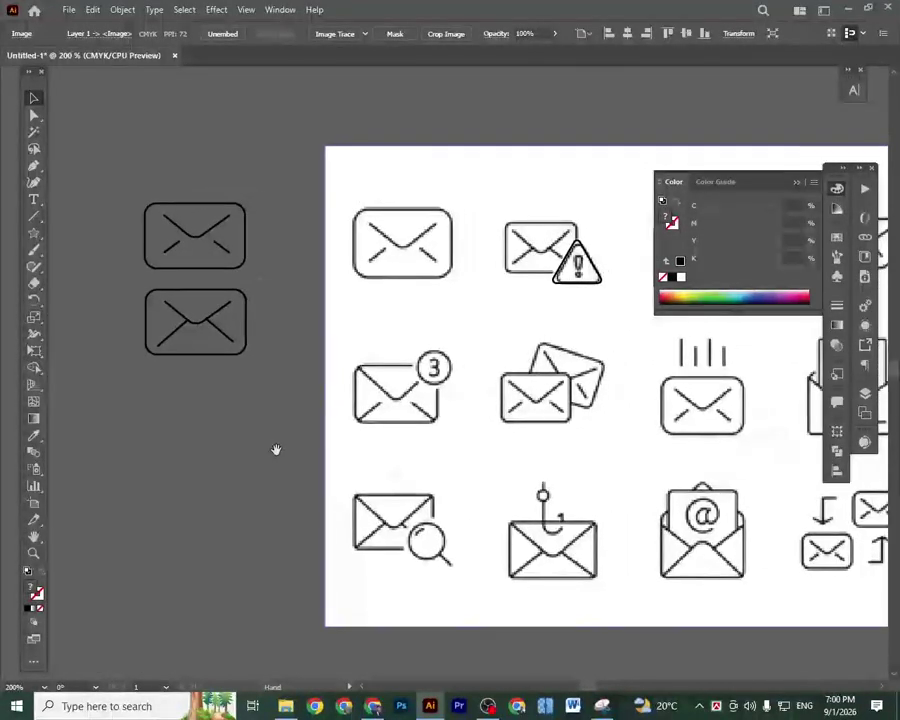
scroll(236, 443, "left", 3)
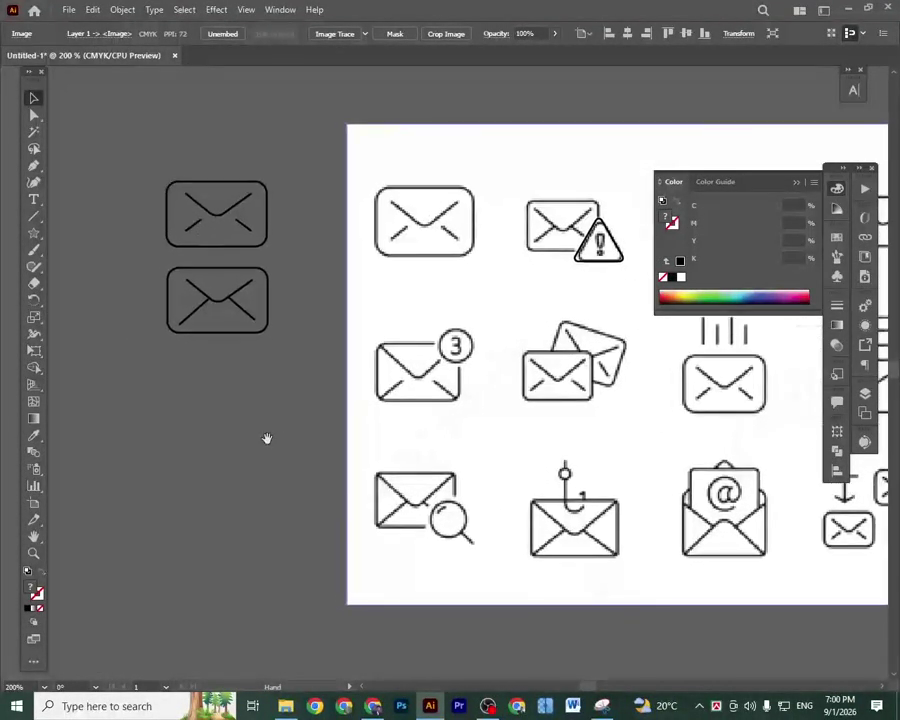